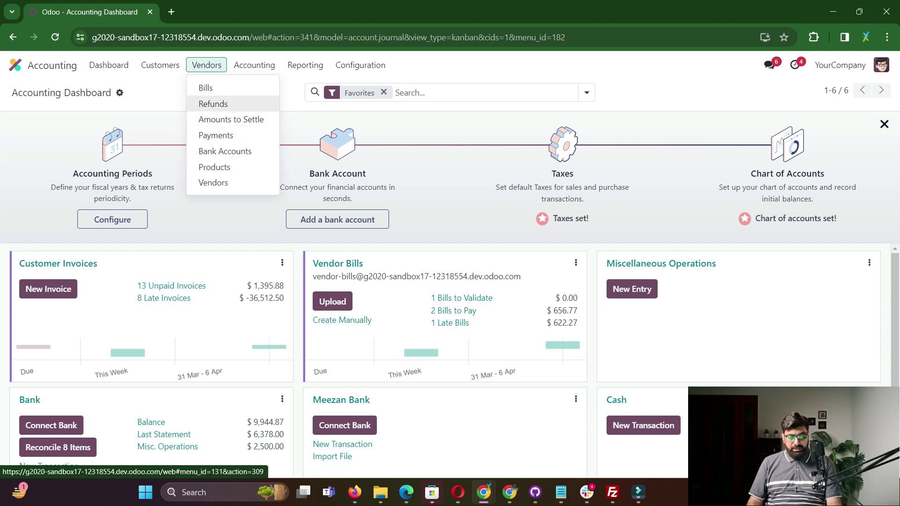
View the list of vendor refunds and open the list of vendor bills
click(213, 103)
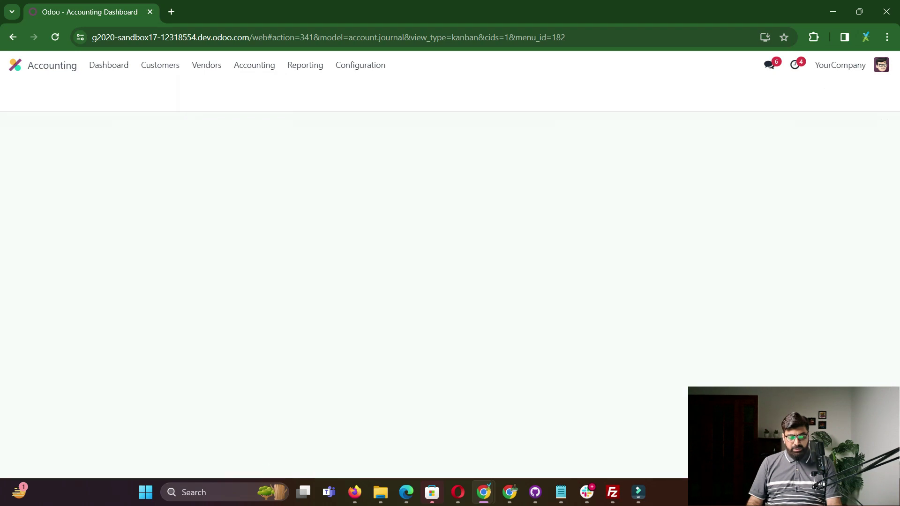
click(206, 64)
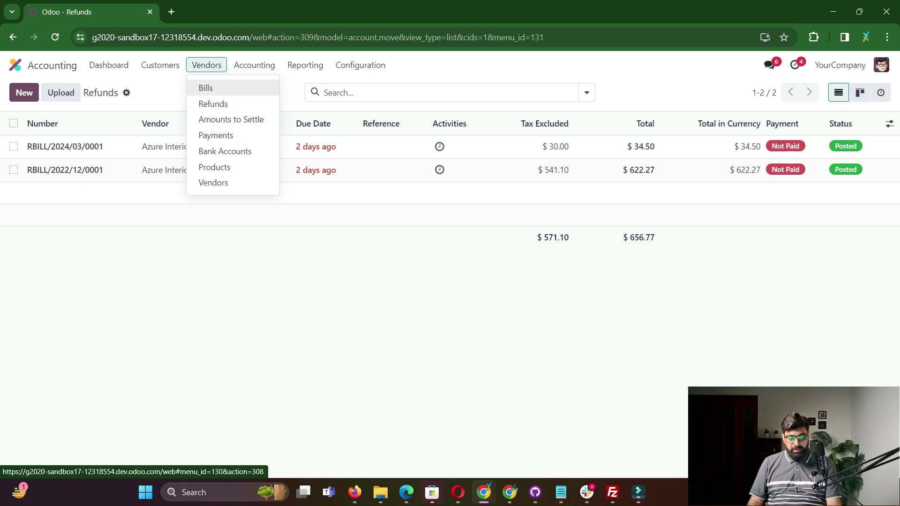
click(206, 88)
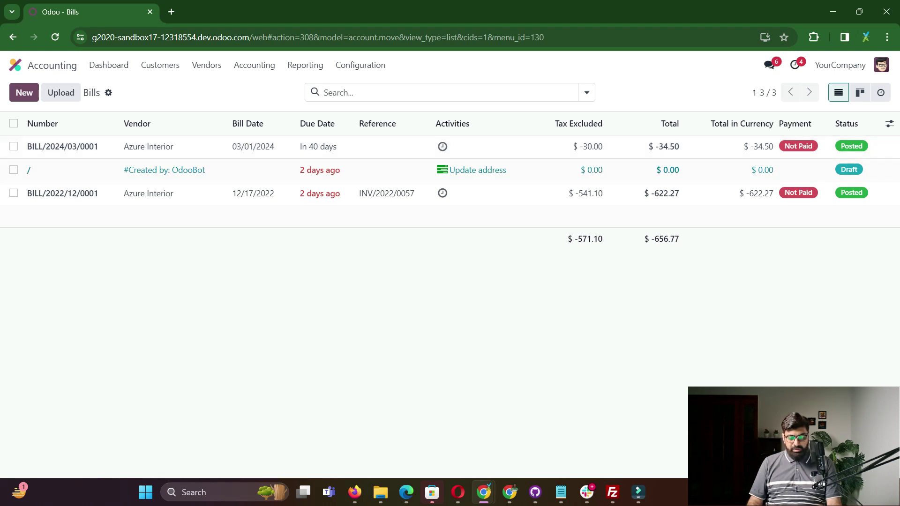
Create a new vendor bill with Azure Interior as the vendor
click(24, 93)
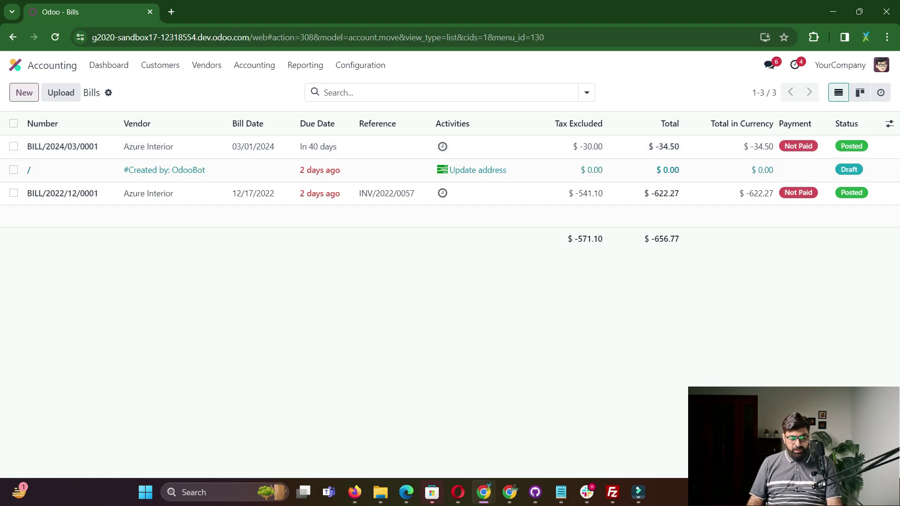
key(Down)
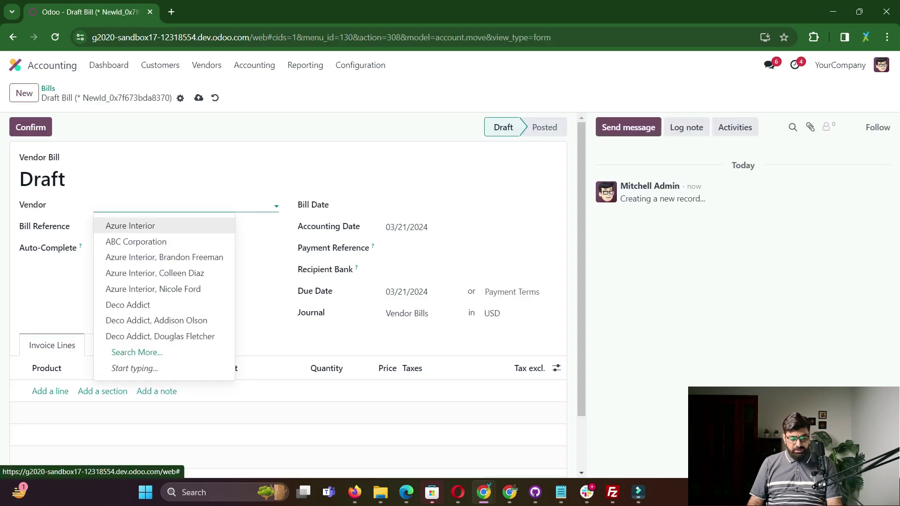
key(Return)
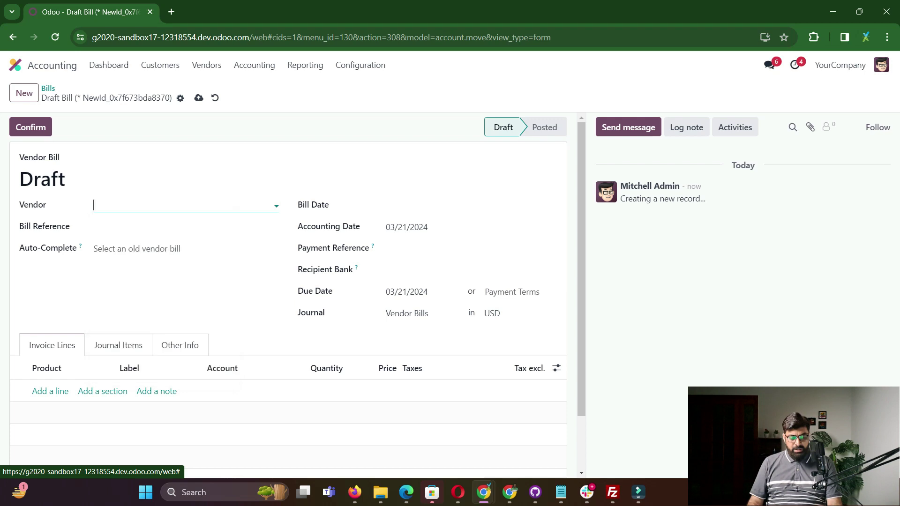
key(Tab)
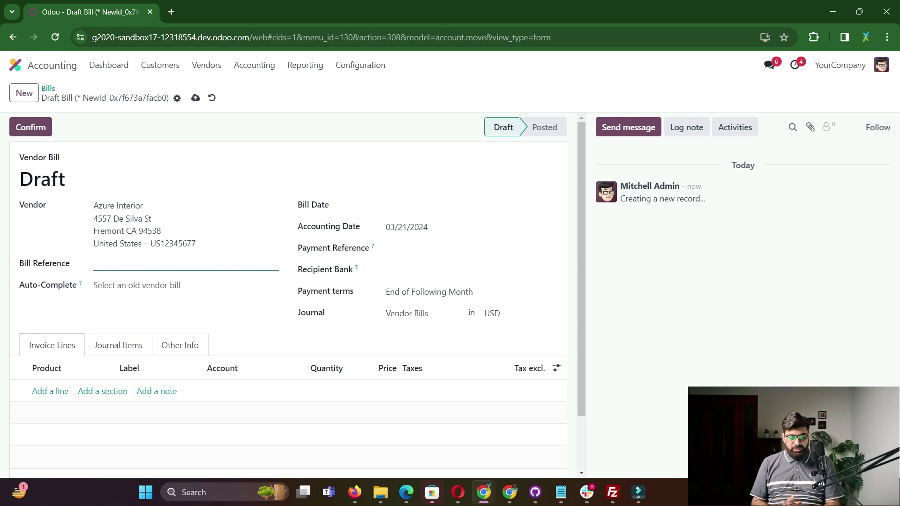
Set the bill reference of the draft bill to "Supplier Invoice Number 01"
text(Su)
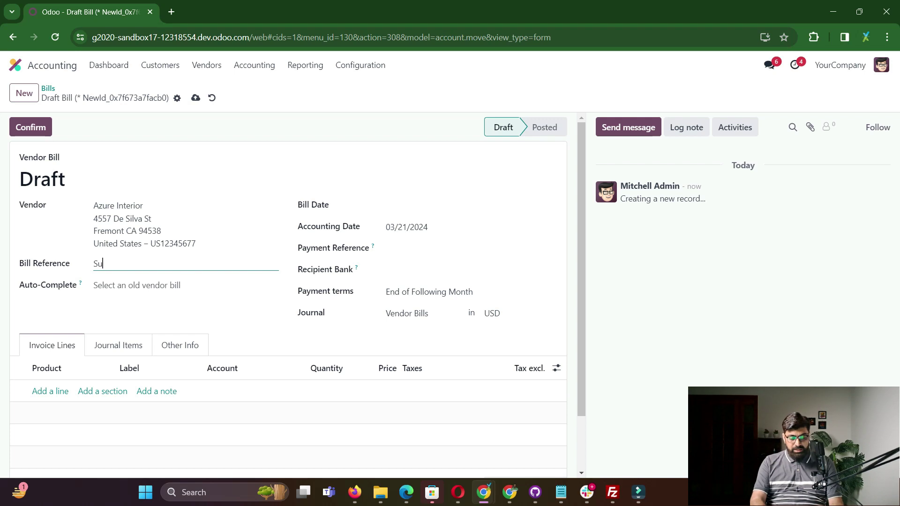
text(pplier In)
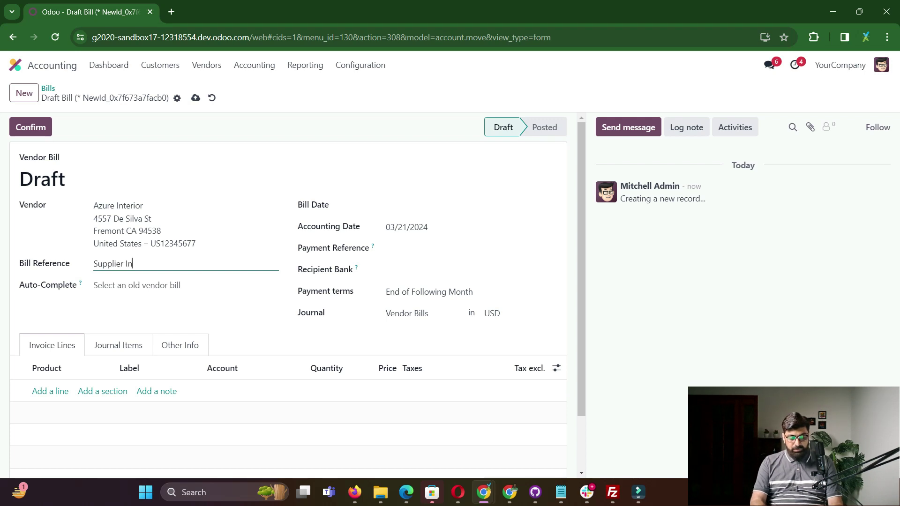
text(voice Numb)
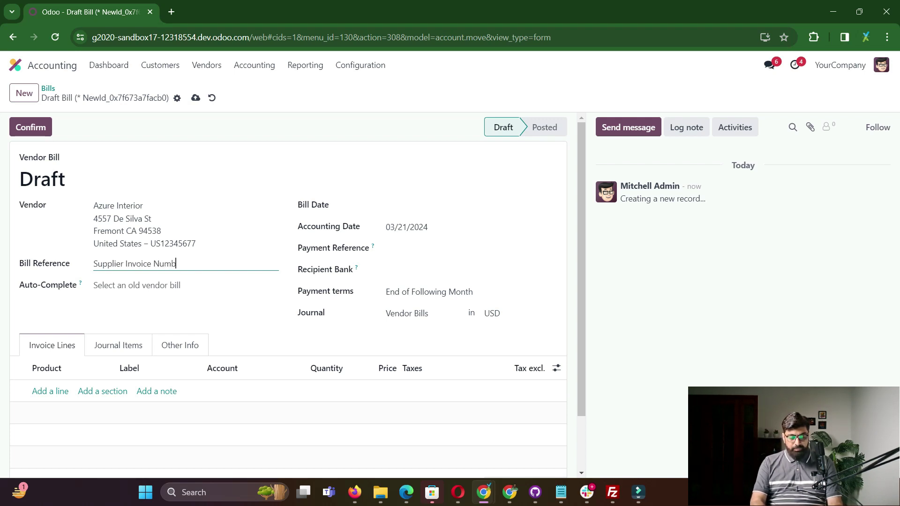
text(er 01)
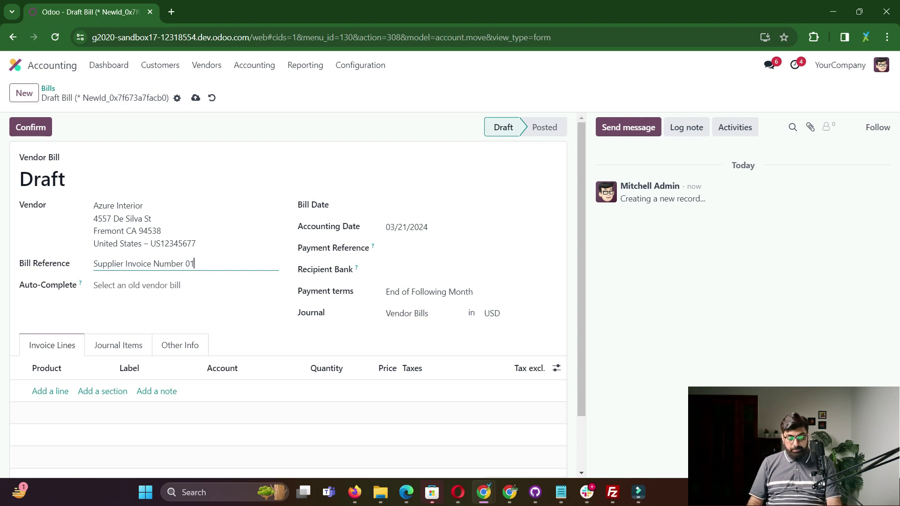
Enter "IT Services" as the payment reference of the draft bill
click(471, 248)
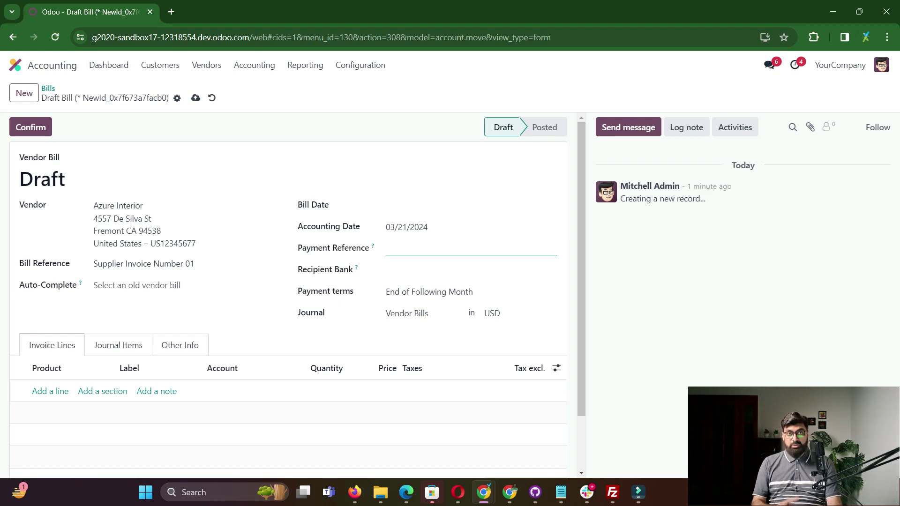
text(Services)
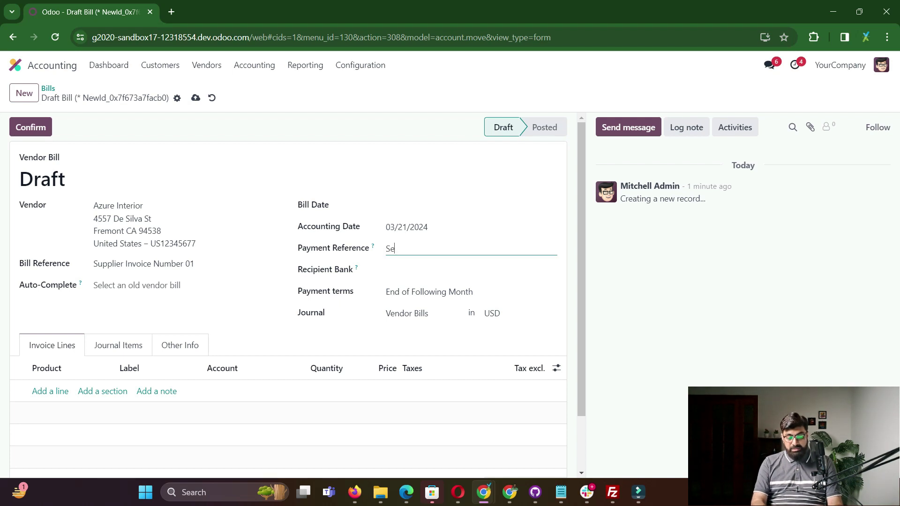
key(BackSpace)
key(BackSpace)
key(BackSpace)
key(BackSpace)
key(BackSpace)
key(BackSpace)
text(IT Services)
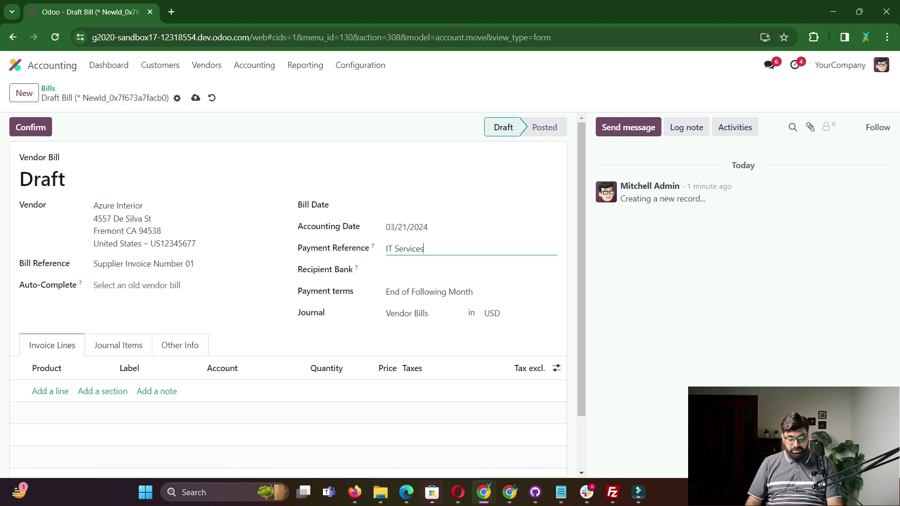
Set the bill's payment terms to 15 Days and select Vendor Bills as its journal
mouse_move(357, 268)
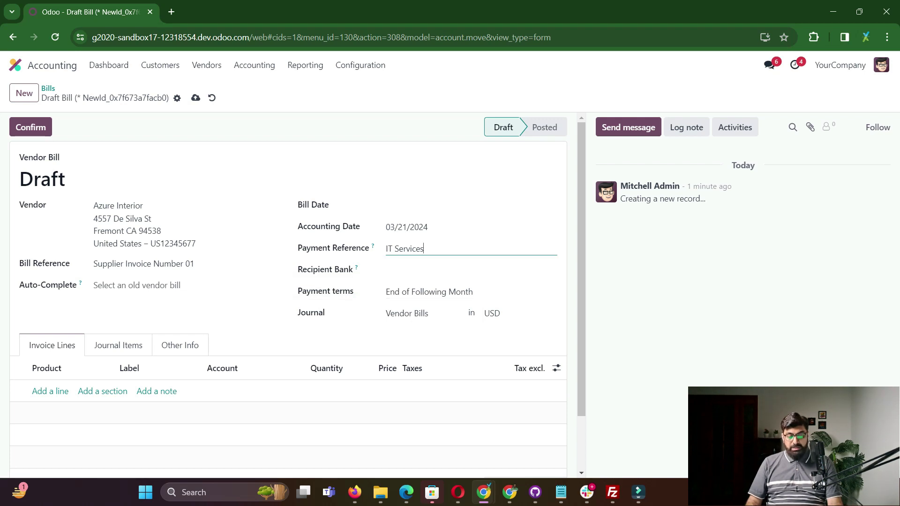
click(428, 291)
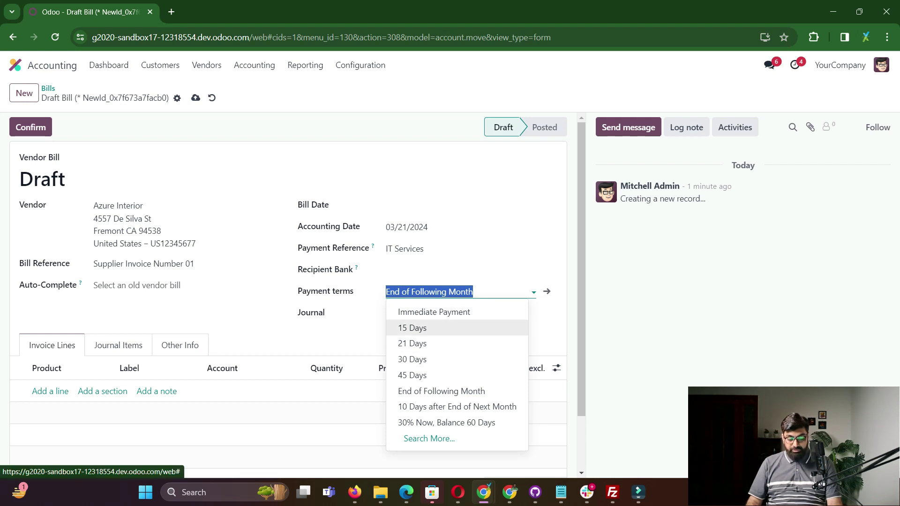
click(434, 311)
click(429, 291)
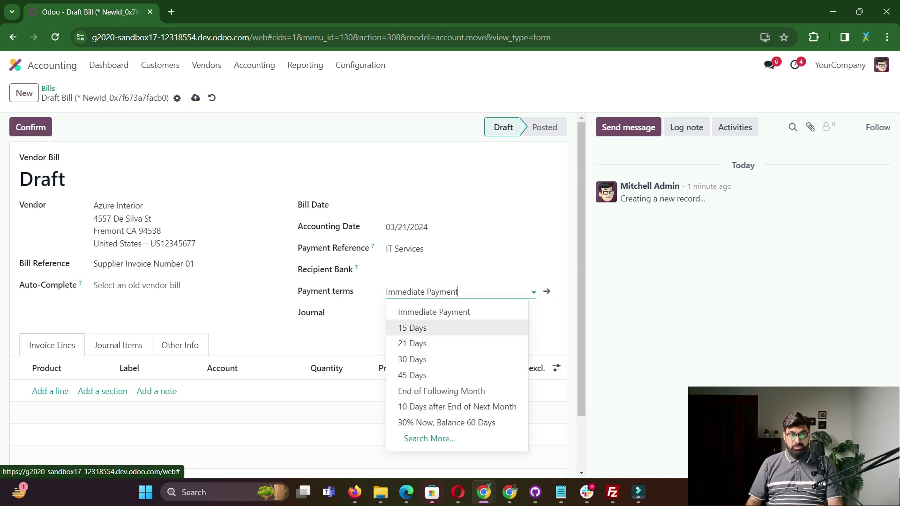
key(Down)
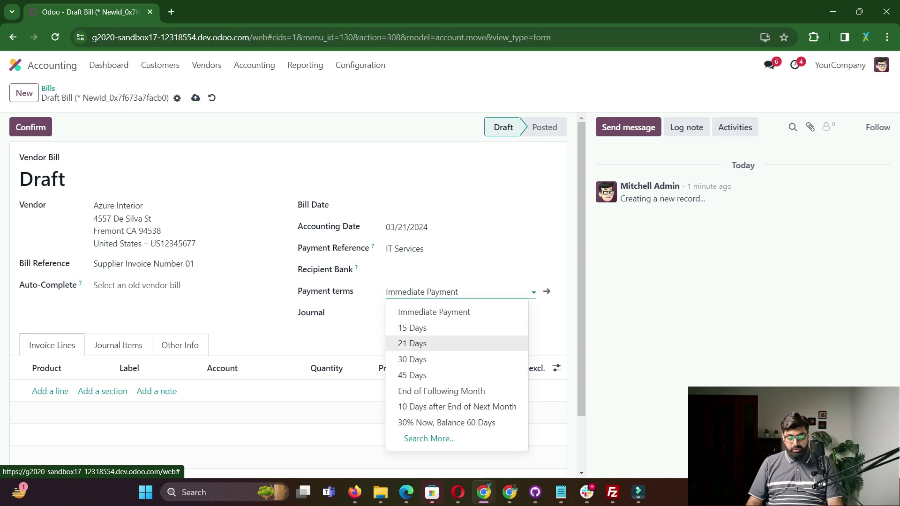
key(Up)
key(Return)
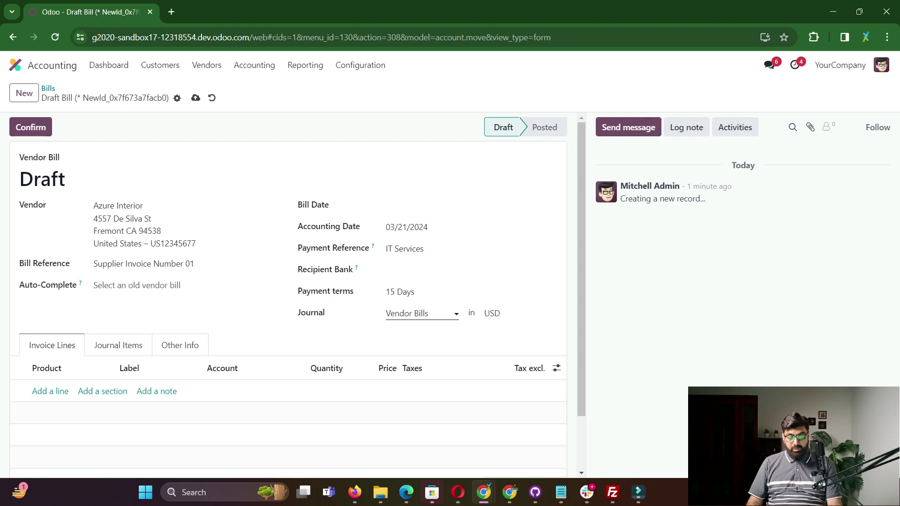
click(406, 313)
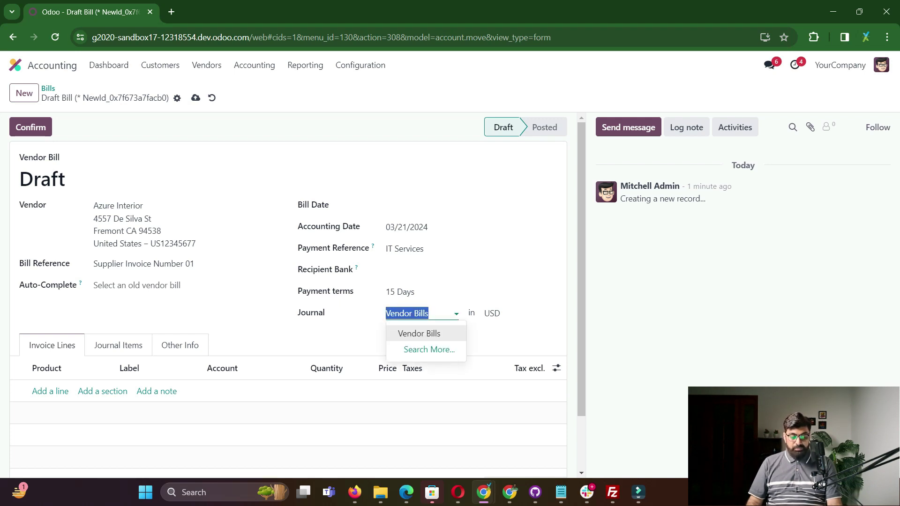
key(Return)
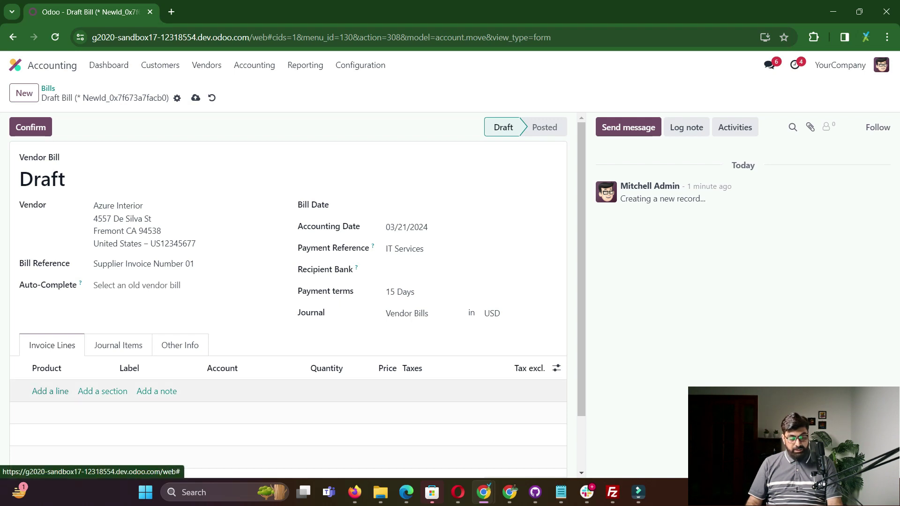
Add an invoice line for the product Hotel Accommodation, picked from the full product list
click(50, 391)
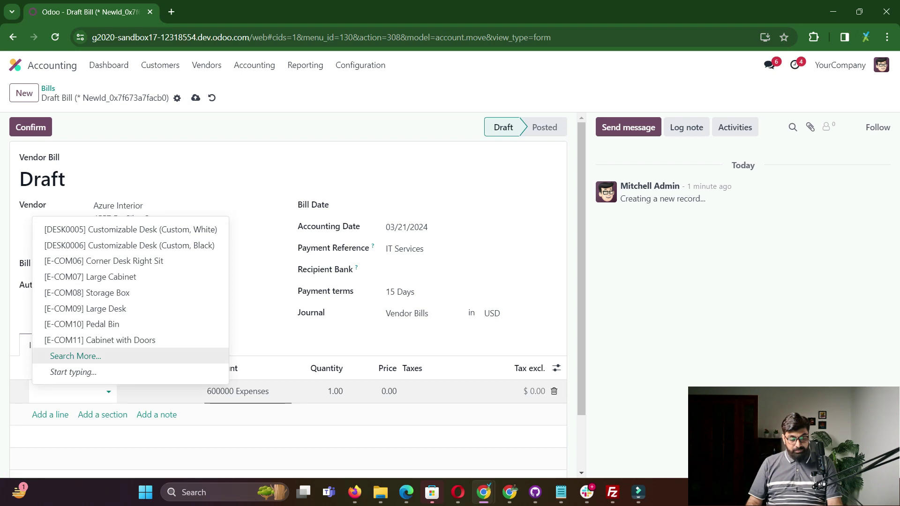
click(75, 355)
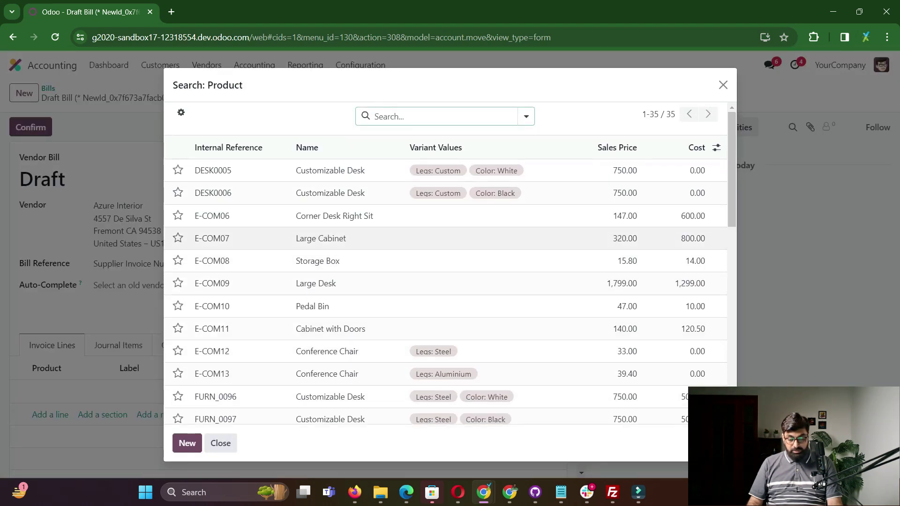
scroll(445, 262, down, 10)
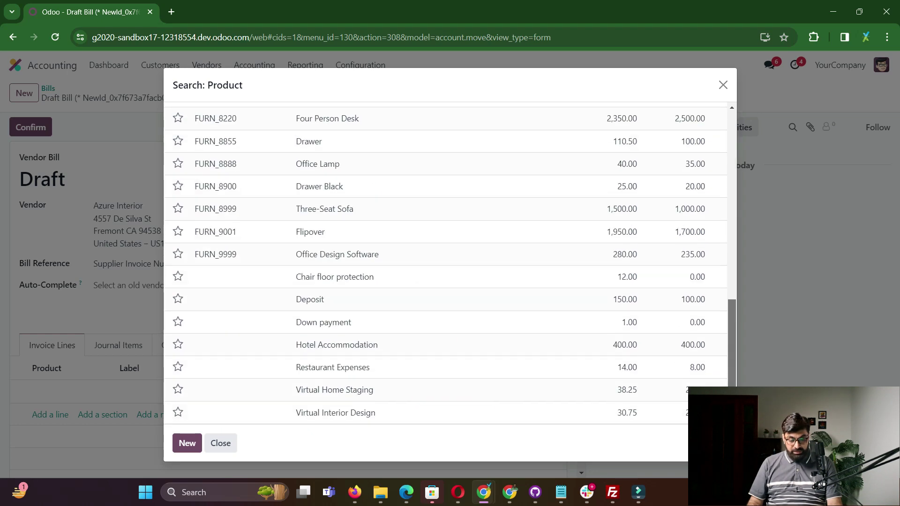
click(337, 345)
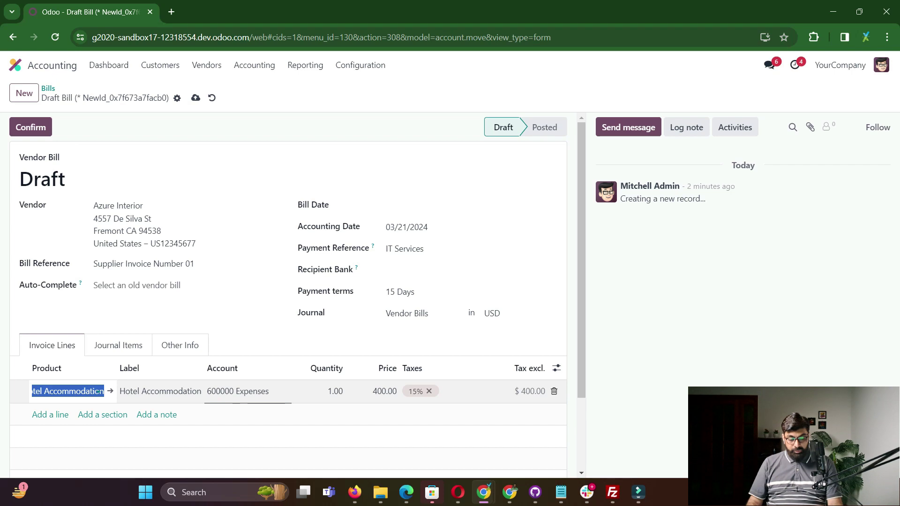
Extend the Hotel Accommodation line's label with "( room charges for 3 nights)" and save the draft bill
click(197, 391)
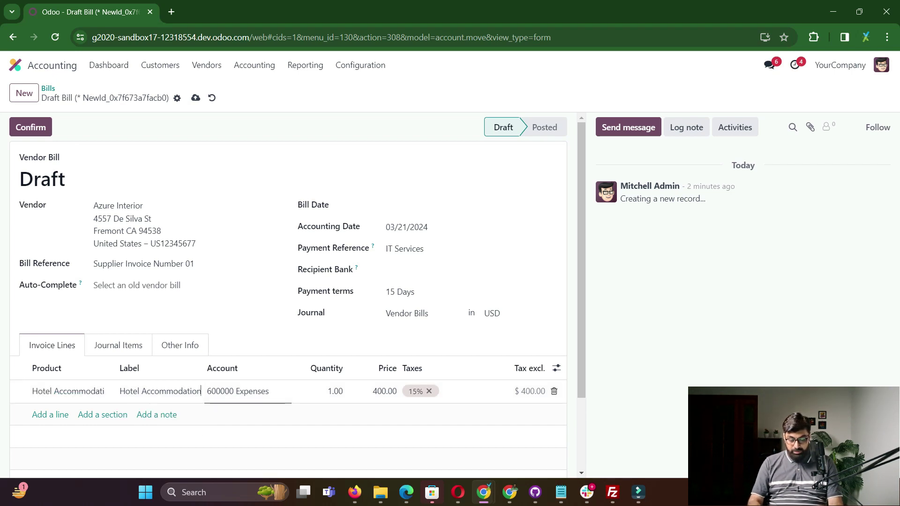
text(( ro)
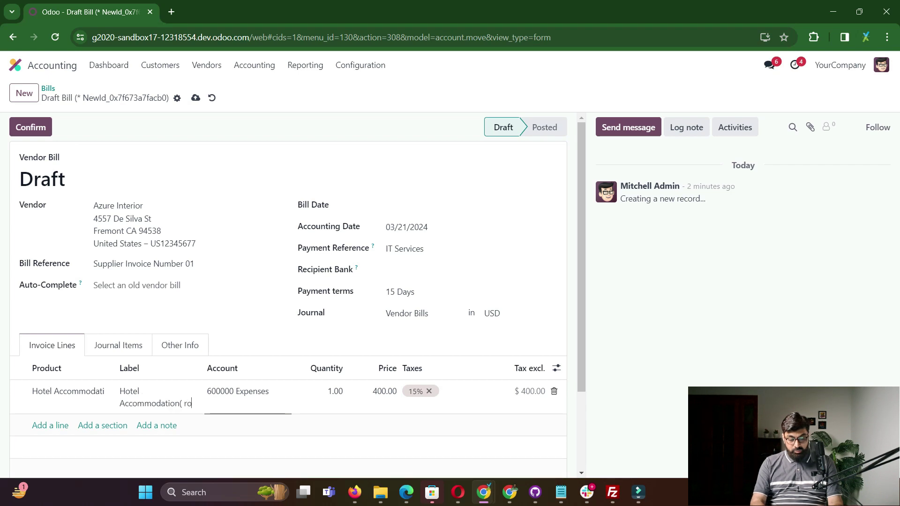
text(om charges for )
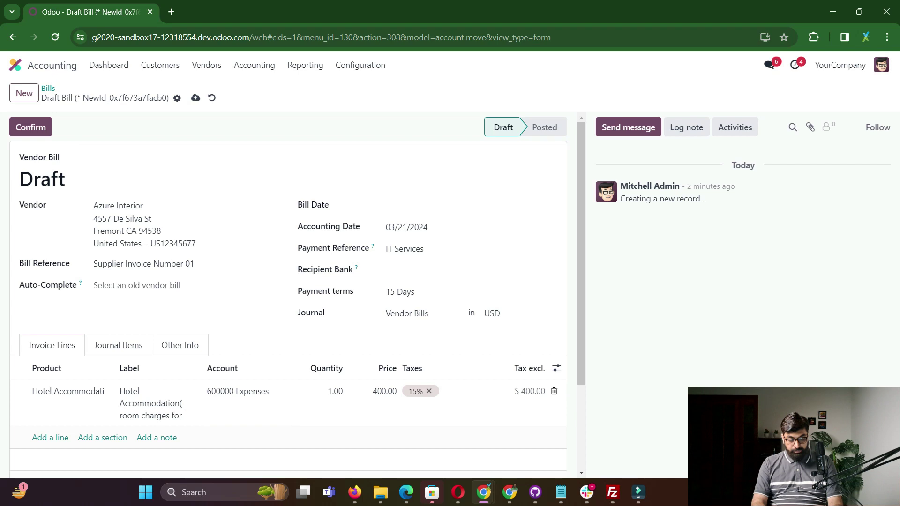
text(3 nights))
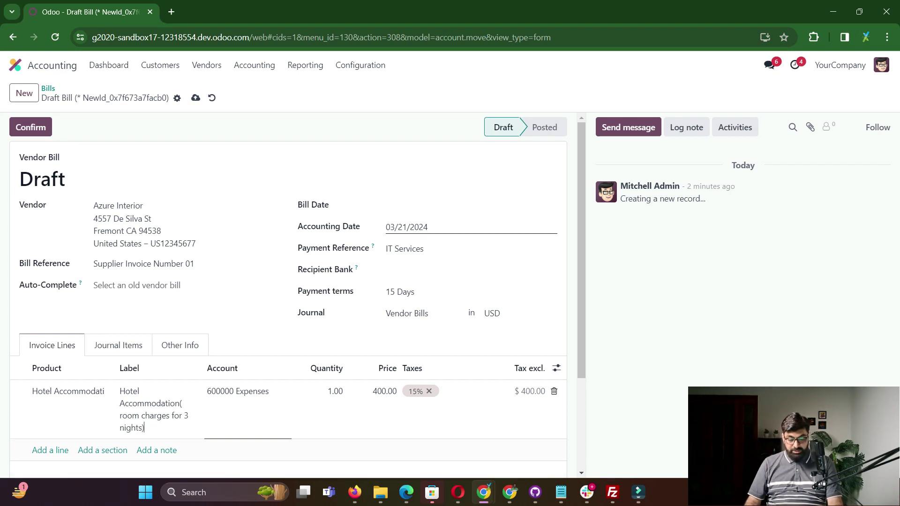
click(440, 180)
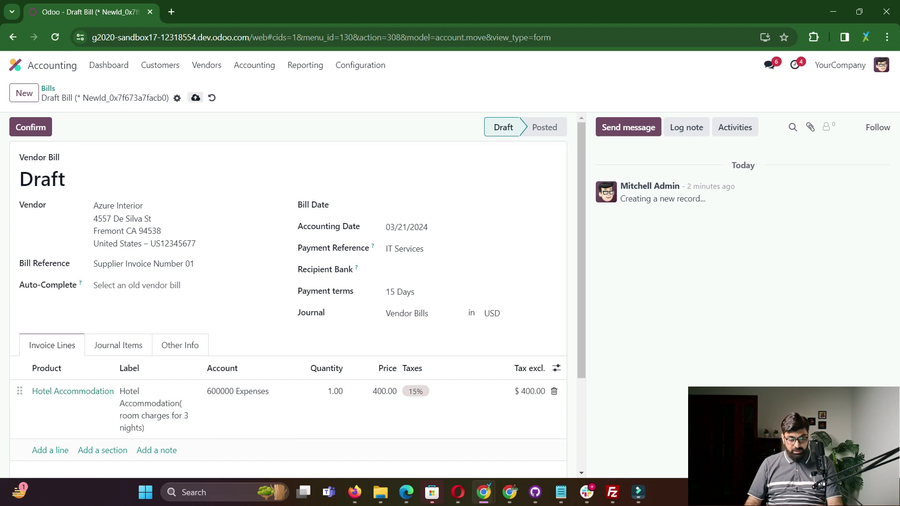
click(196, 97)
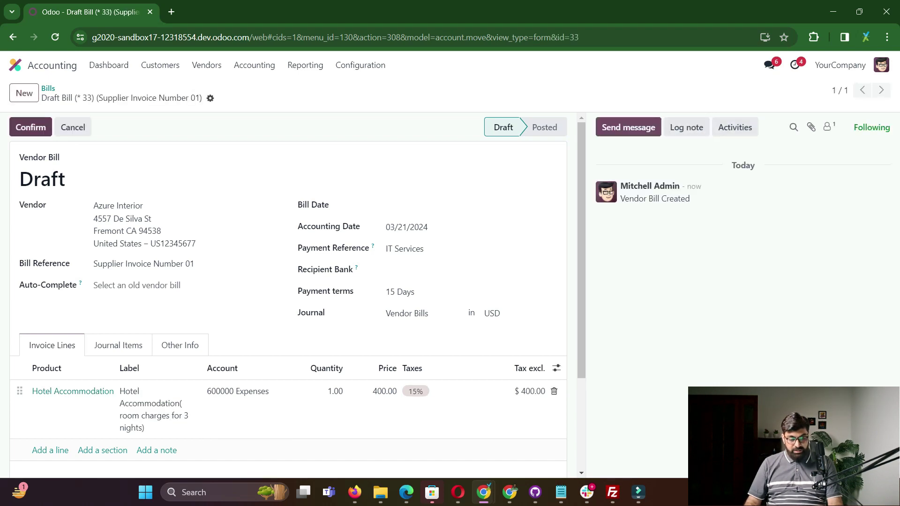
Try to confirm the saved draft vendor bill
click(30, 127)
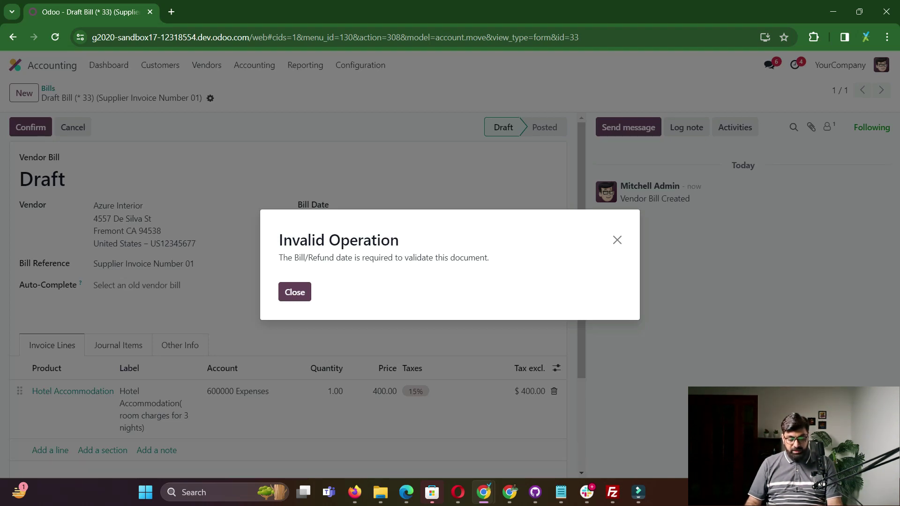
triple_click(469, 258)
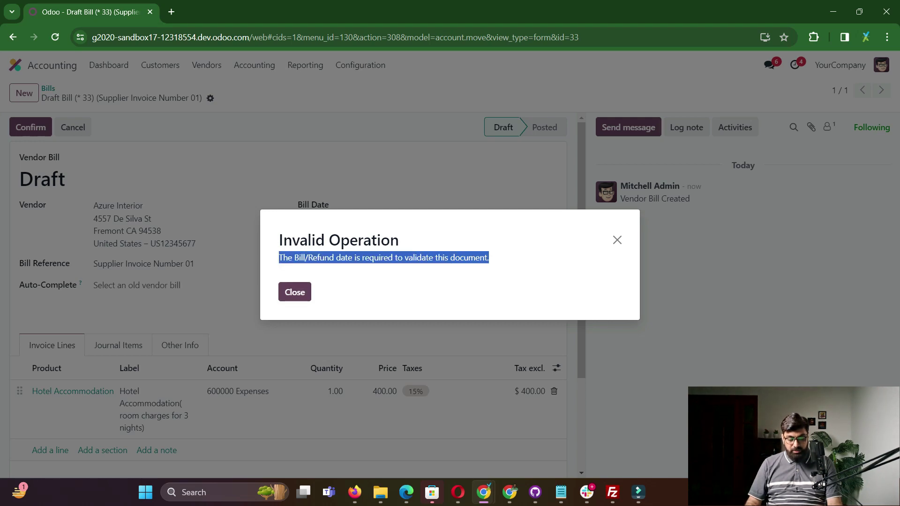
key(Escape)
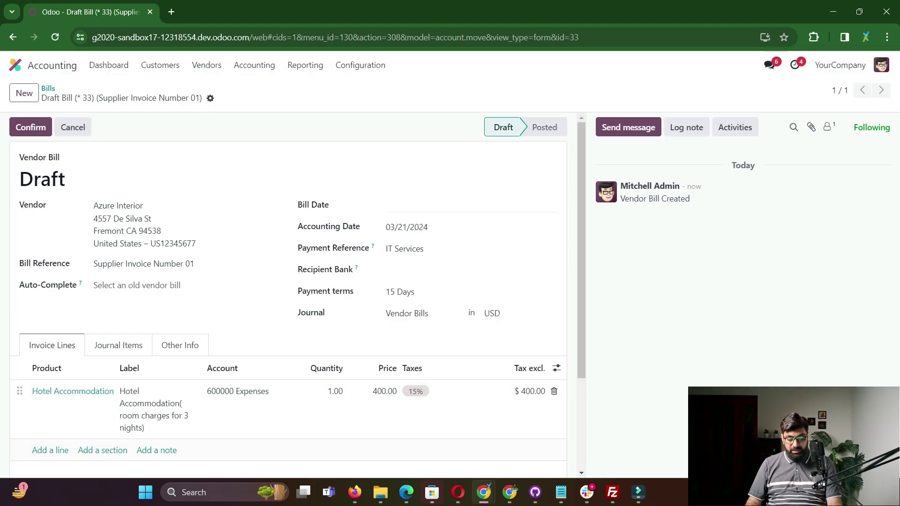
Set the draft bill's bill date to 03/18/2024 and save the bill
click(468, 205)
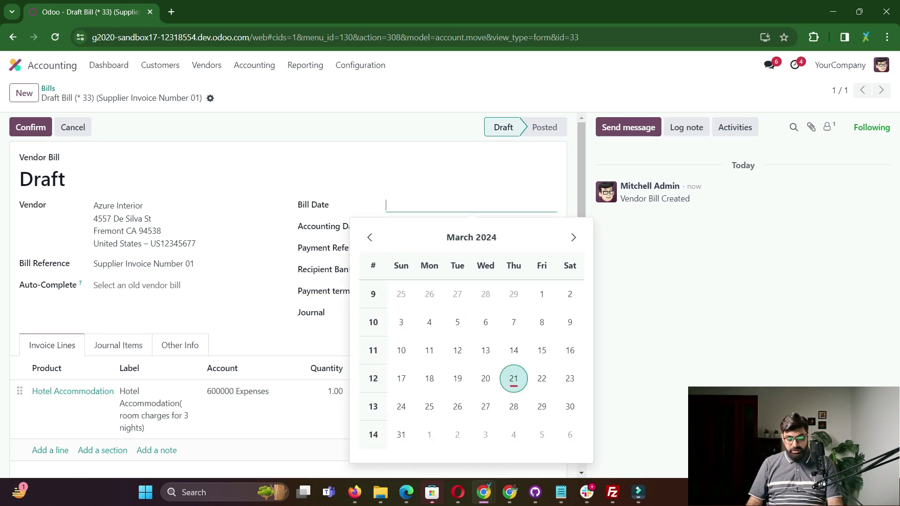
click(513, 378)
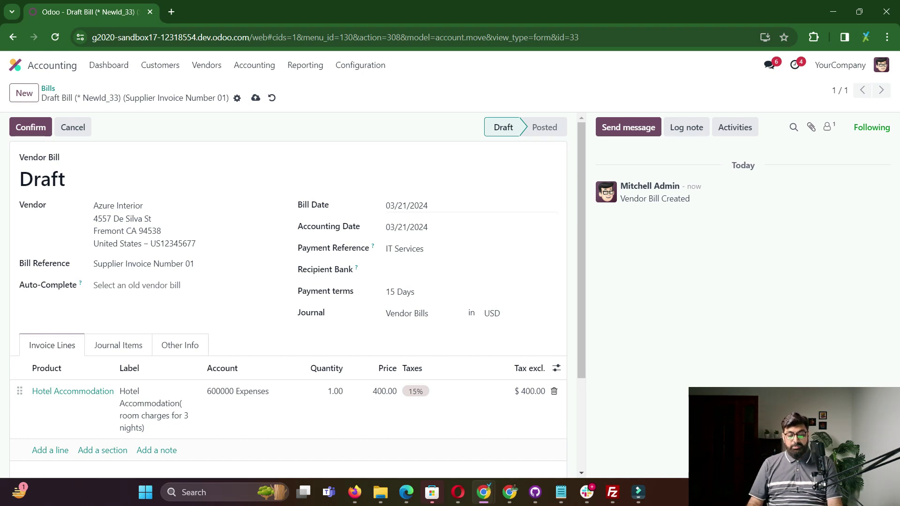
click(406, 205)
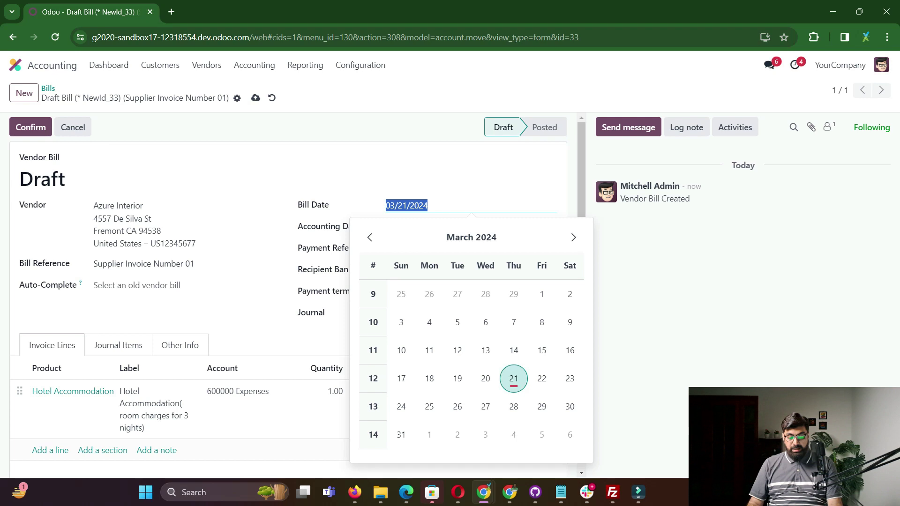
click(429, 378)
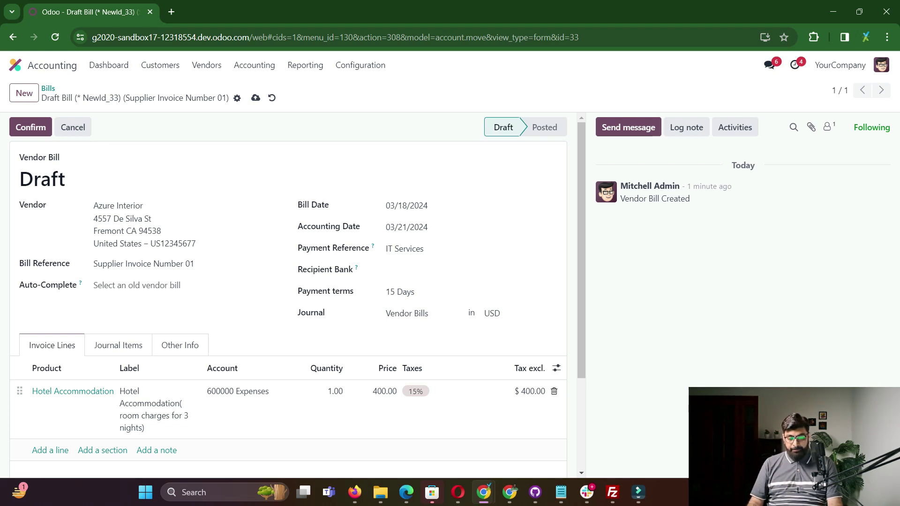
click(255, 97)
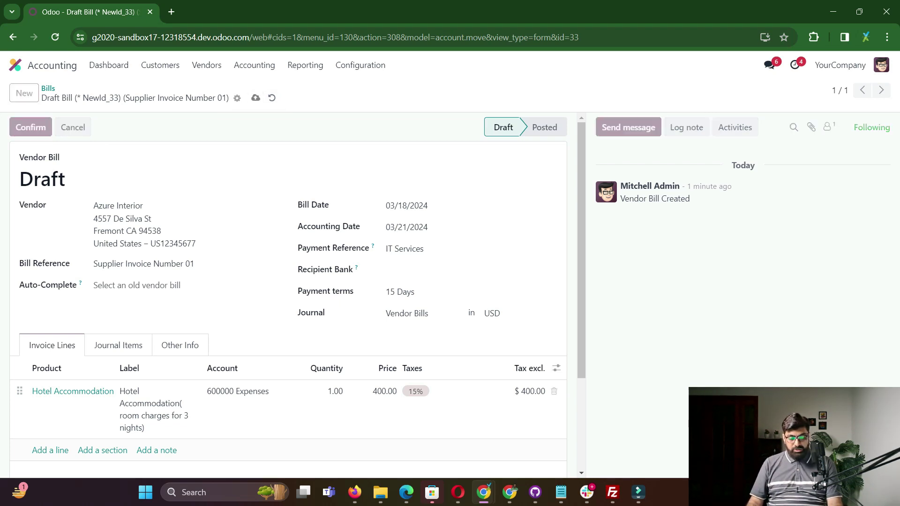
Attach the file Payslip Summary (Department Wise) (13).xls from the Downloads folder to the bill
click(811, 127)
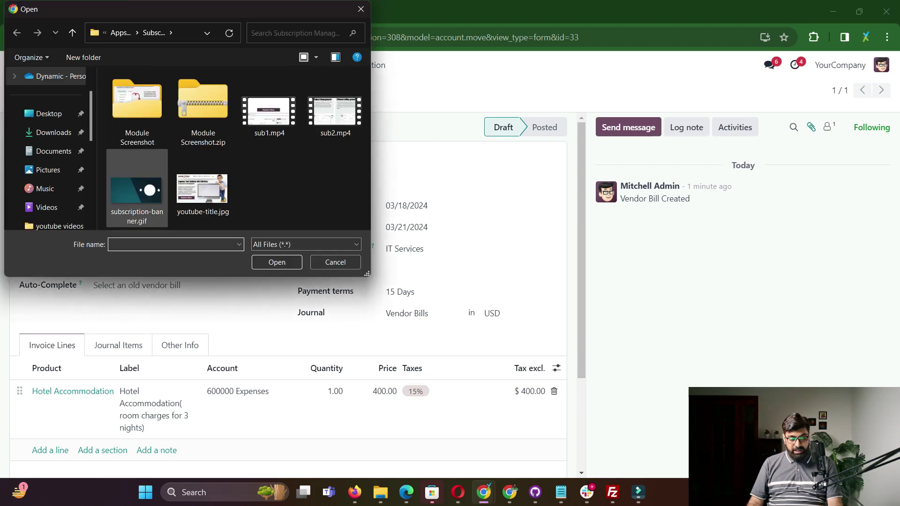
click(52, 132)
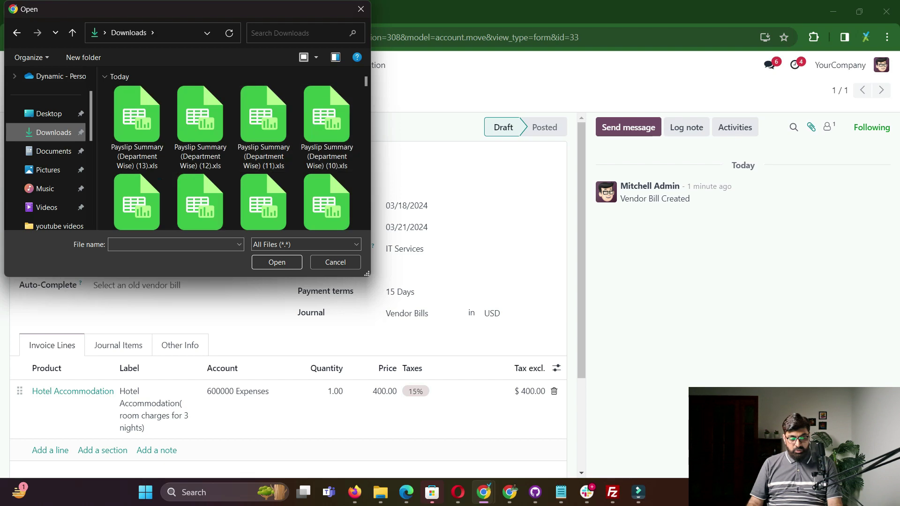
double_click(136, 122)
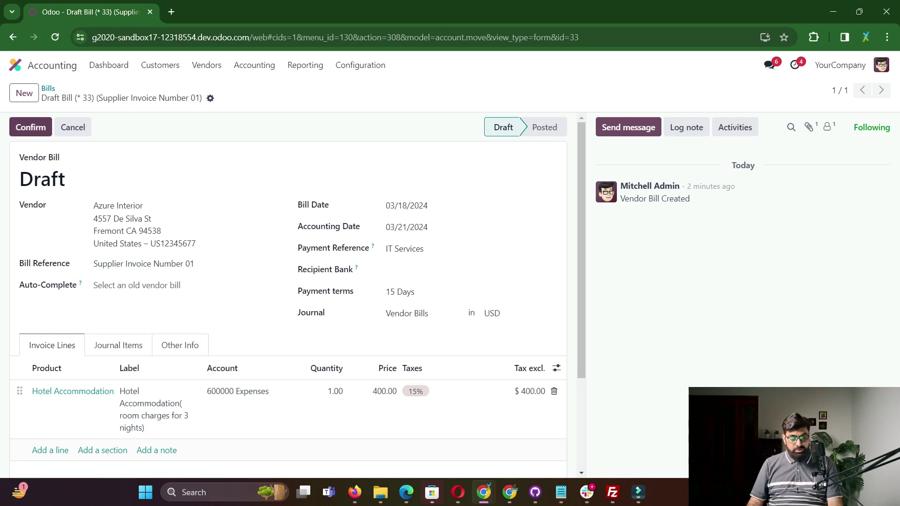
Confirm the vendor bill and look over the posted document
click(30, 127)
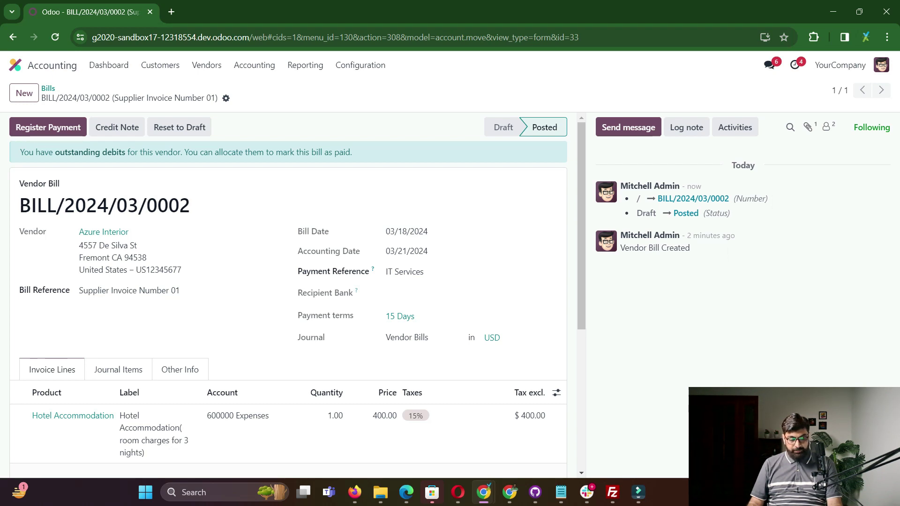
scroll(225, 293, down, 3)
scroll(225, 293, up, 3)
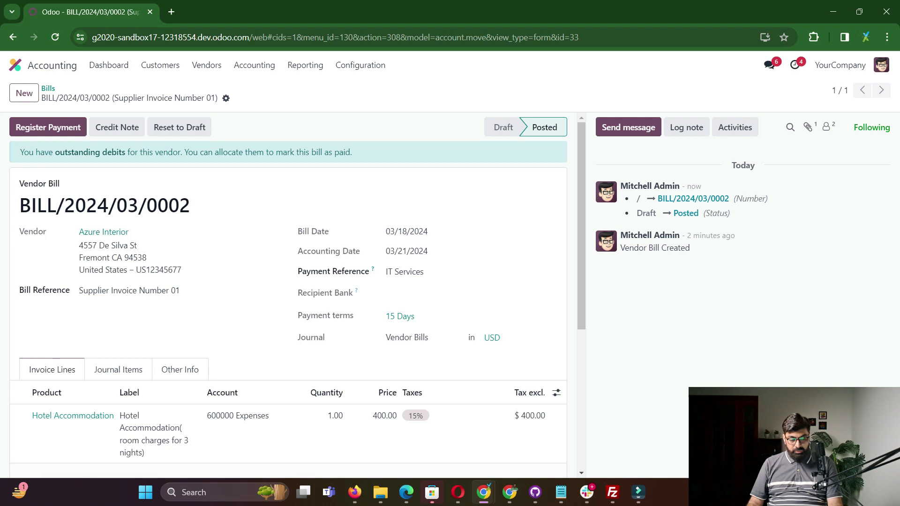
Open the Azure Interior record from the vendors list and show its sales and purchase settings
click(206, 65)
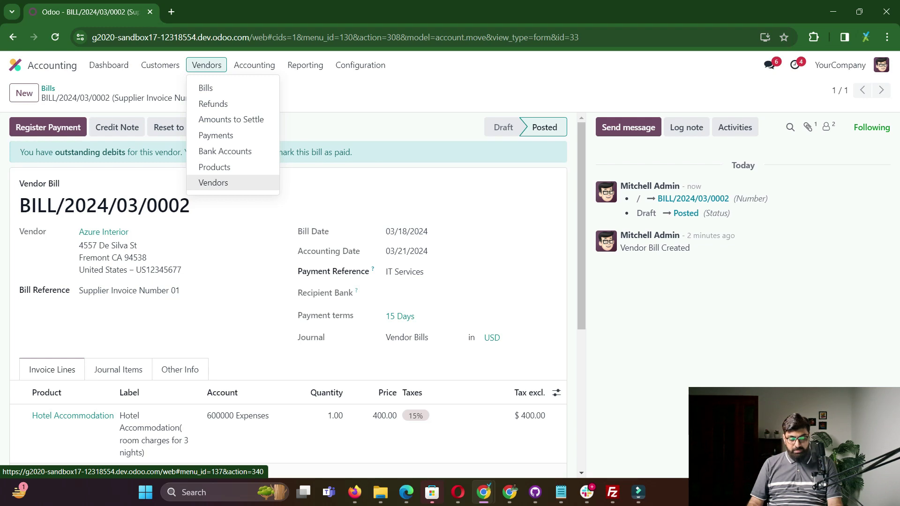
click(213, 182)
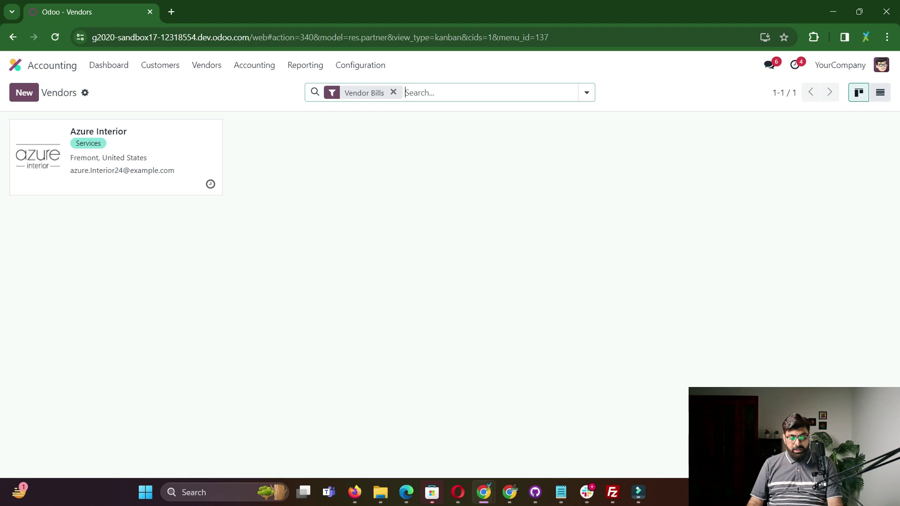
click(117, 150)
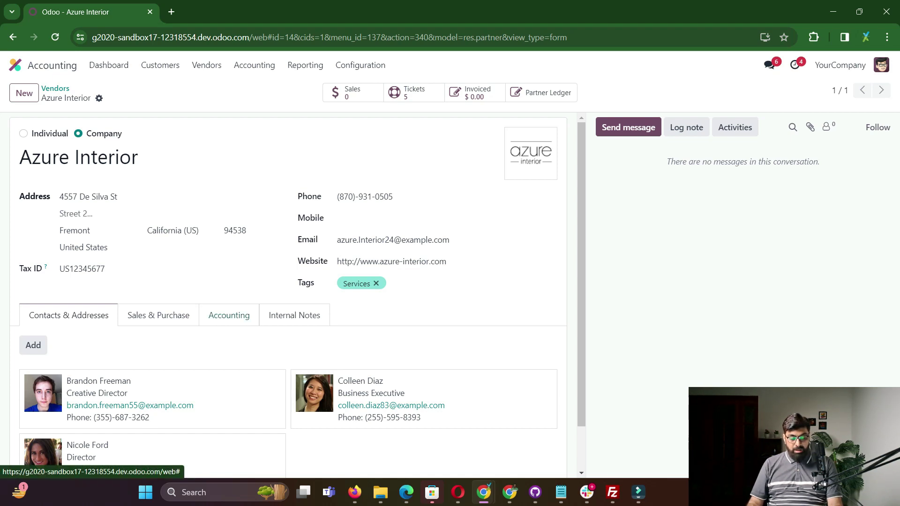
click(228, 315)
click(159, 315)
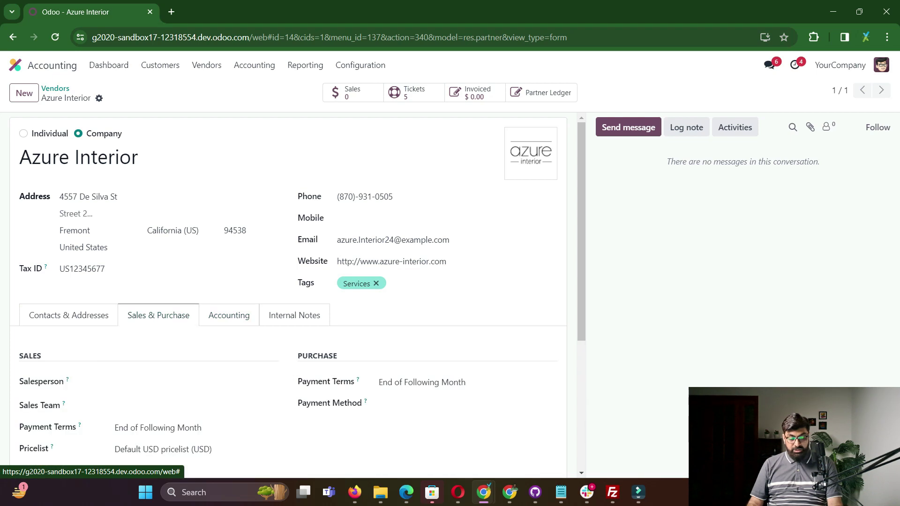
Select End of Following Month as Azure Interior's purchase payment terms and Checks as its payment method, and save the vendor
scroll(288, 296, down, 3)
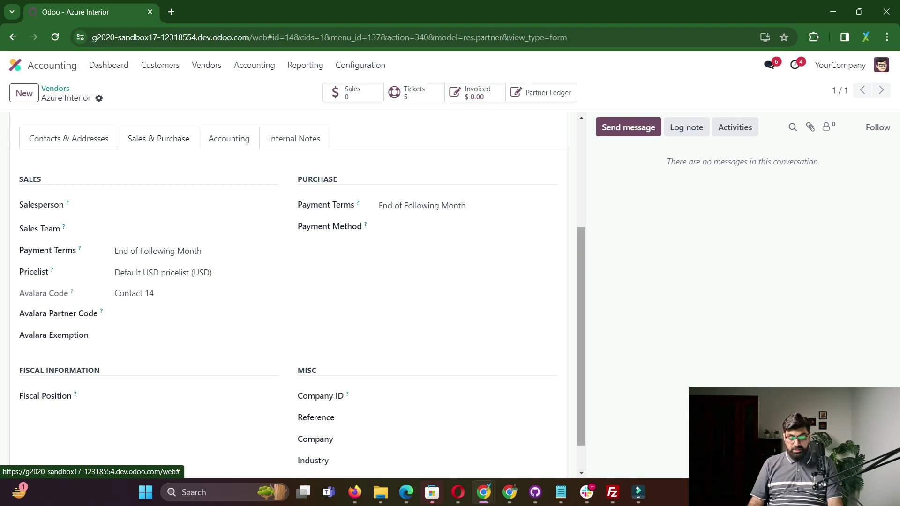
scroll(422, 304, up, 2)
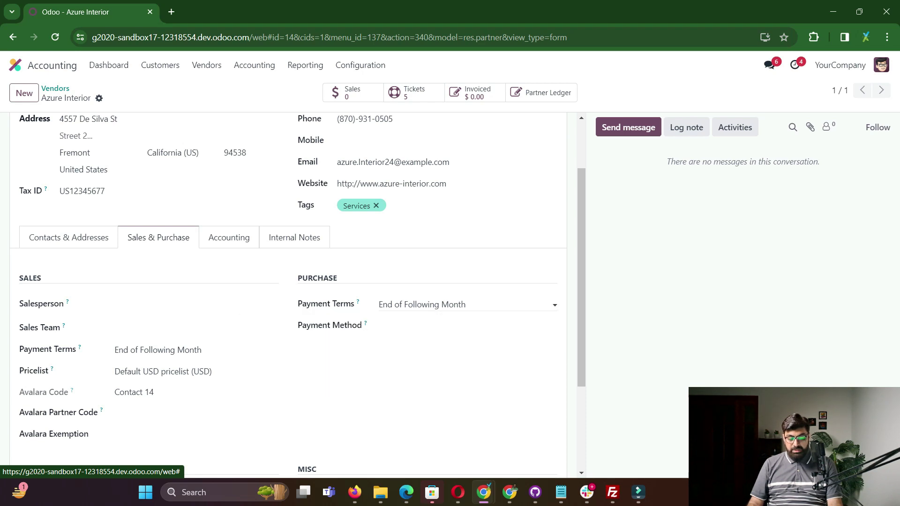
click(422, 305)
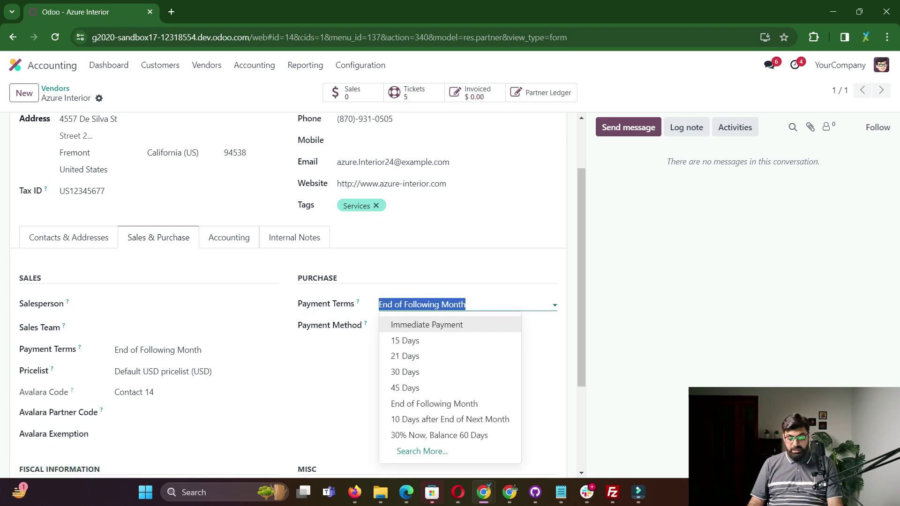
click(434, 403)
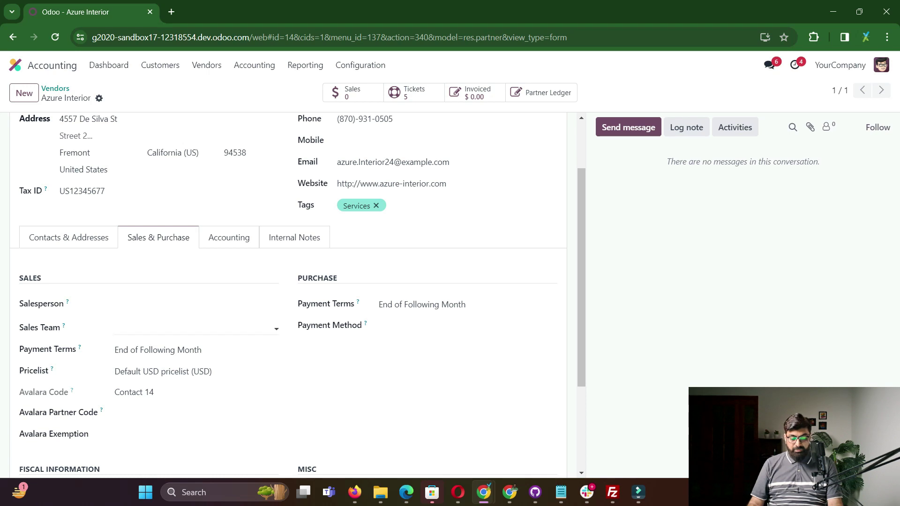
click(381, 327)
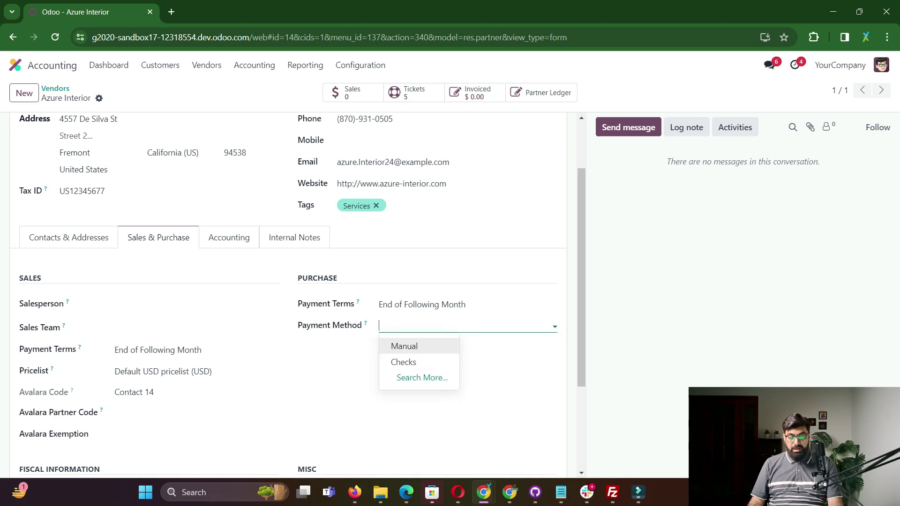
click(403, 362)
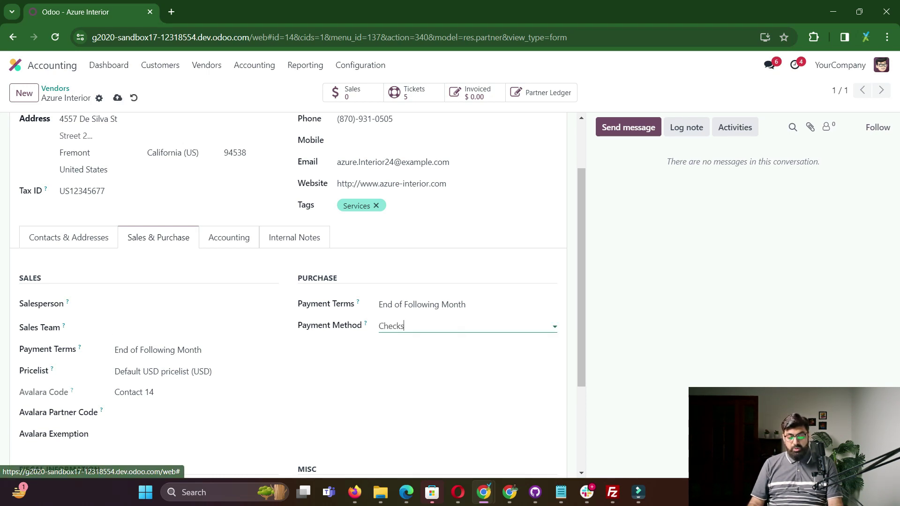
click(118, 98)
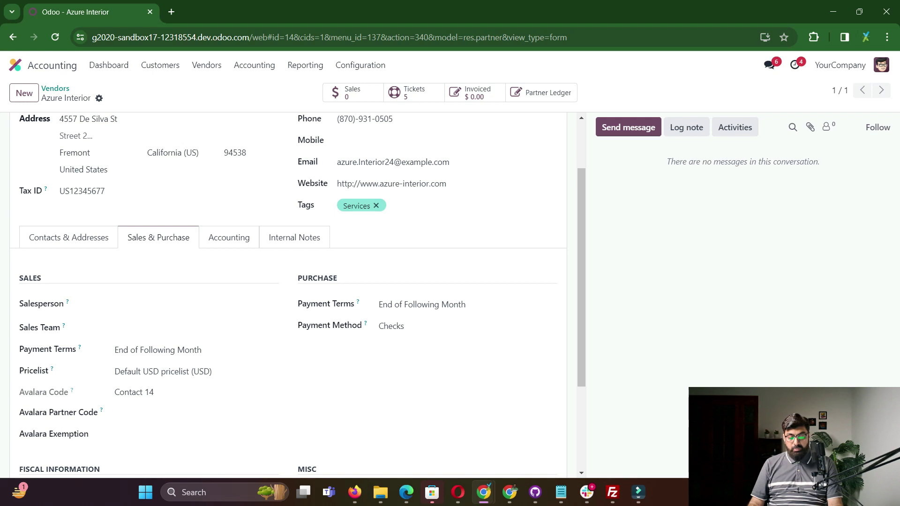
Examine Azure Interior's accounting settings, including its bank accounts and the receivable and payable accounts
scroll(288, 295, up, 2)
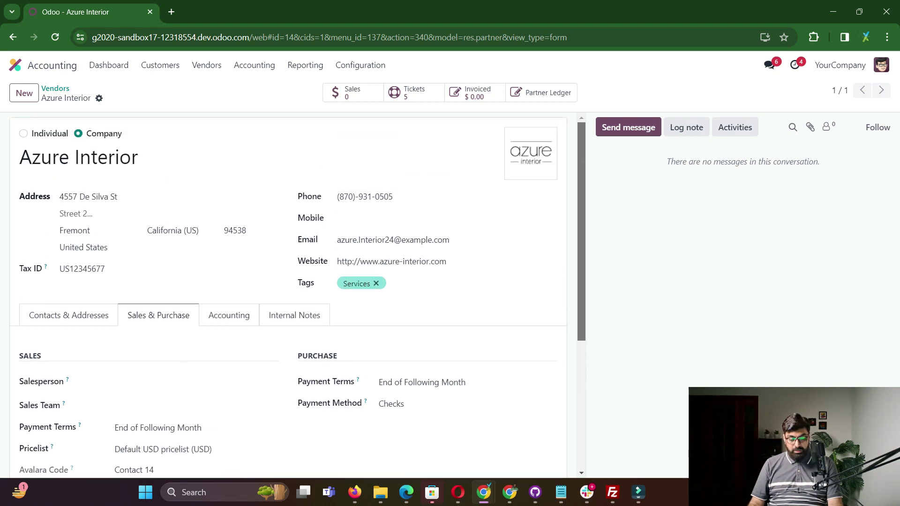
click(228, 315)
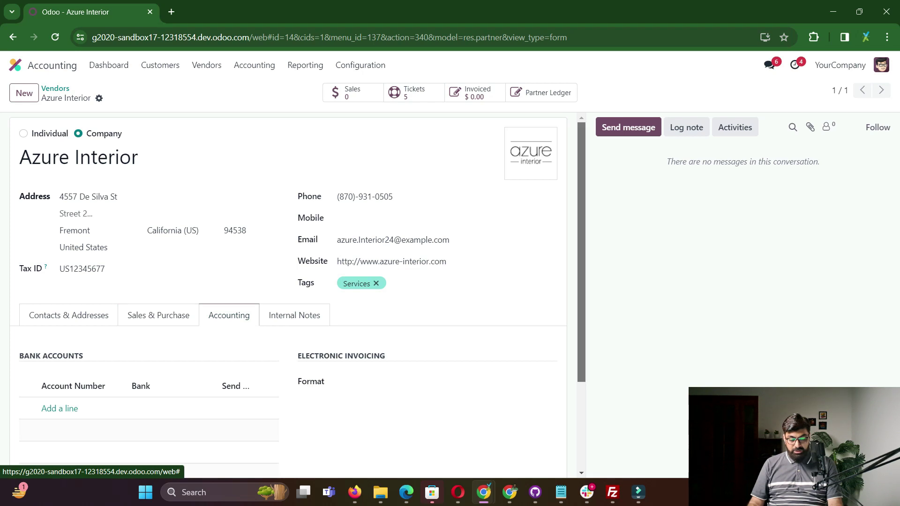
scroll(288, 295, down, 3)
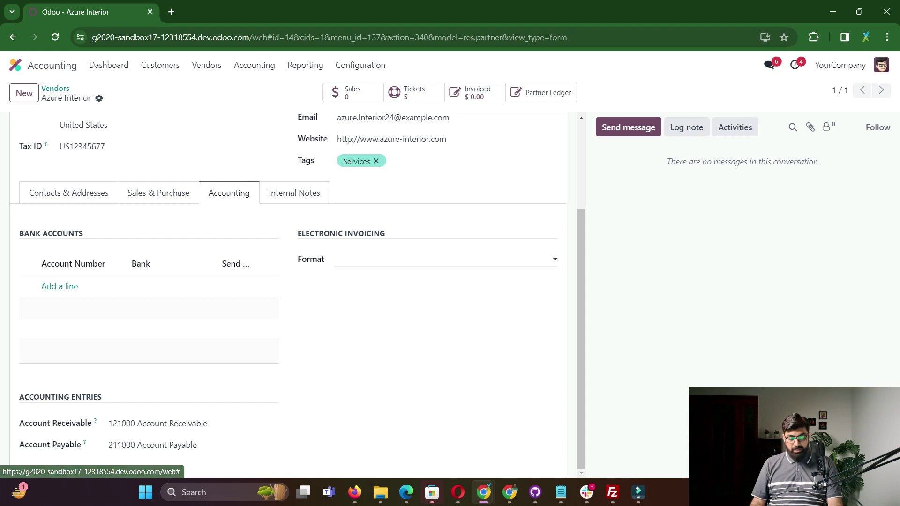
scroll(421, 263, up, 3)
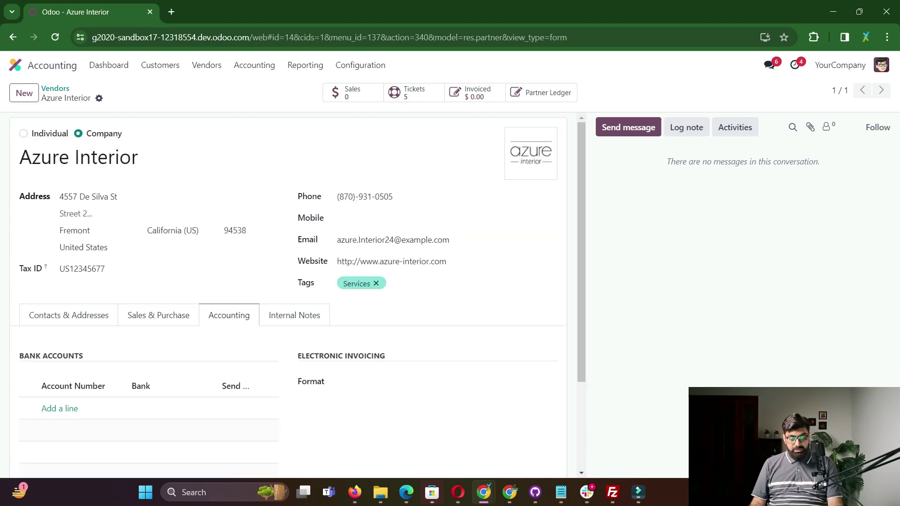
Check the Account Payable credit for March 2024 in the Trial Balance report
click(305, 64)
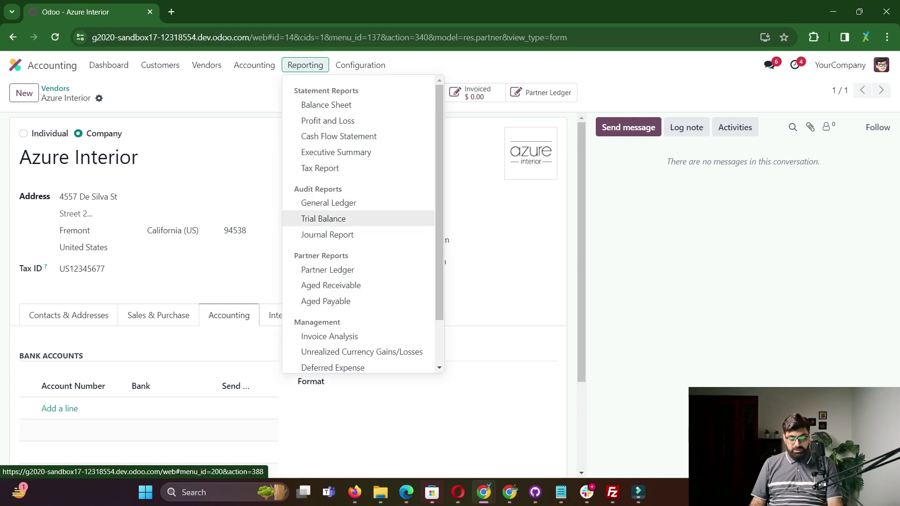
click(323, 218)
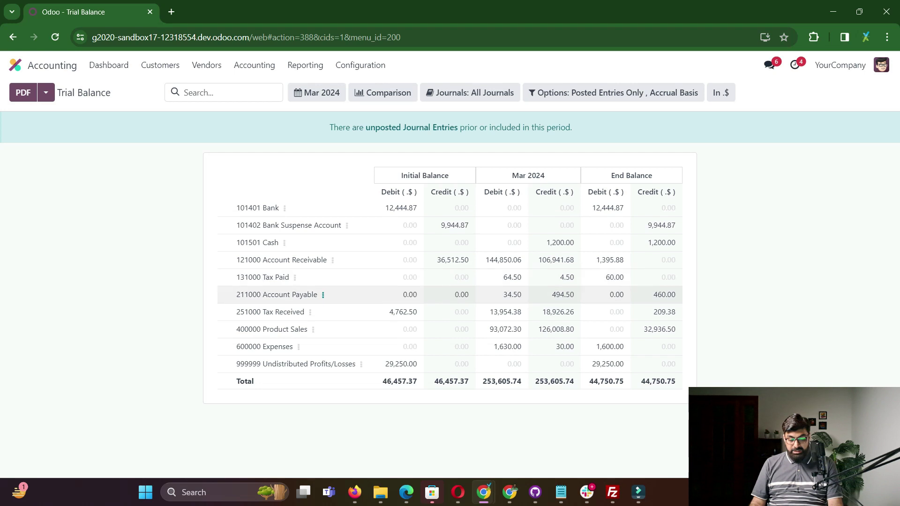
double_click(563, 294)
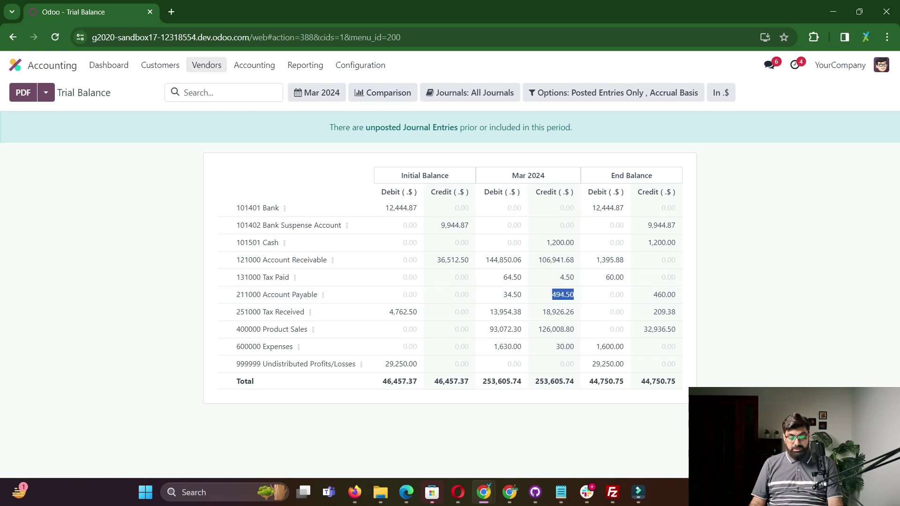
Review the totals in the vendor bills list and return to the Trial Balance report
click(206, 65)
click(206, 88)
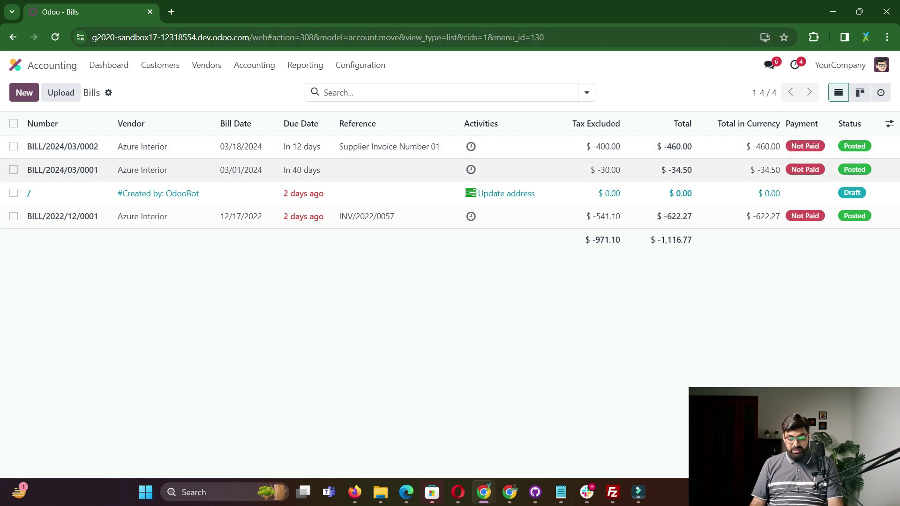
click(305, 64)
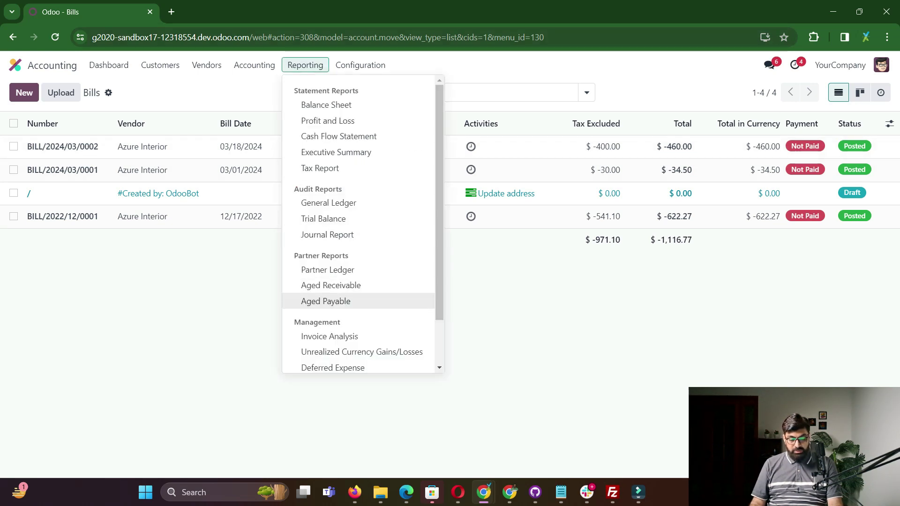
click(327, 234)
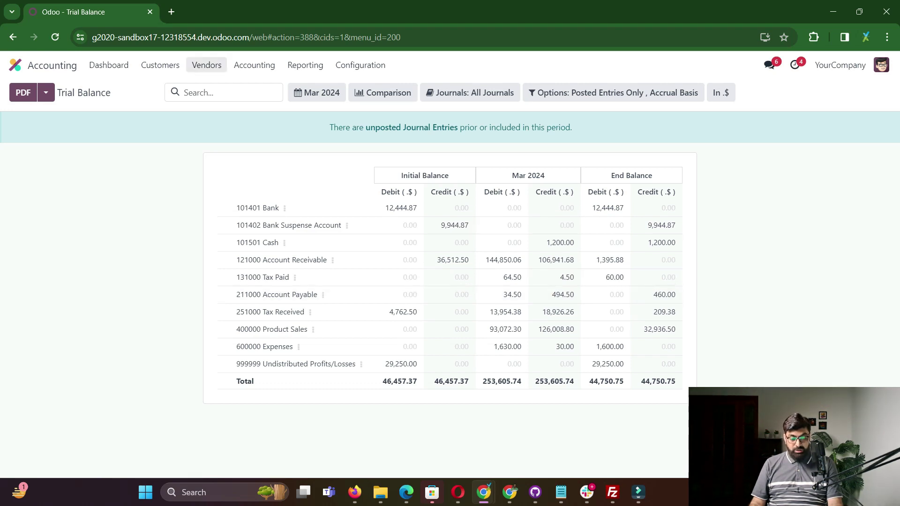
Open the Azure Interior bill dated 03/18/2024 from the bills list and duplicate it
click(206, 64)
click(205, 88)
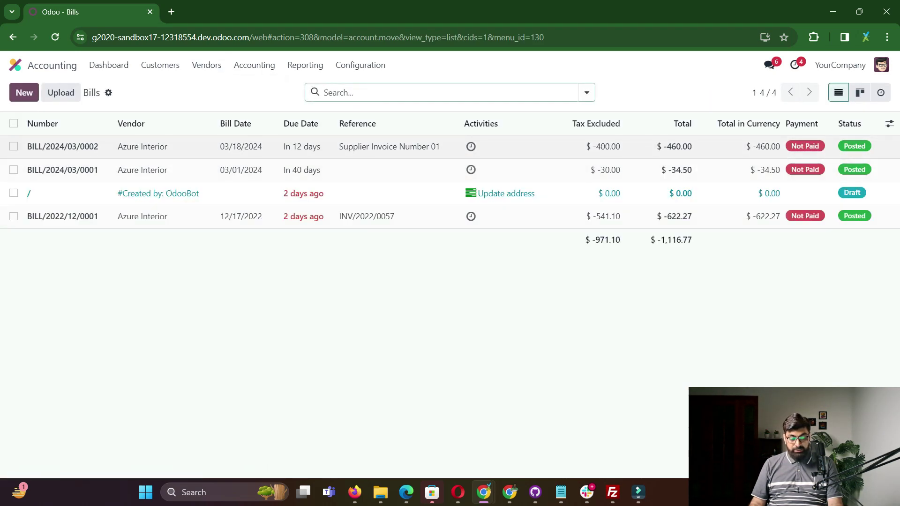
click(206, 145)
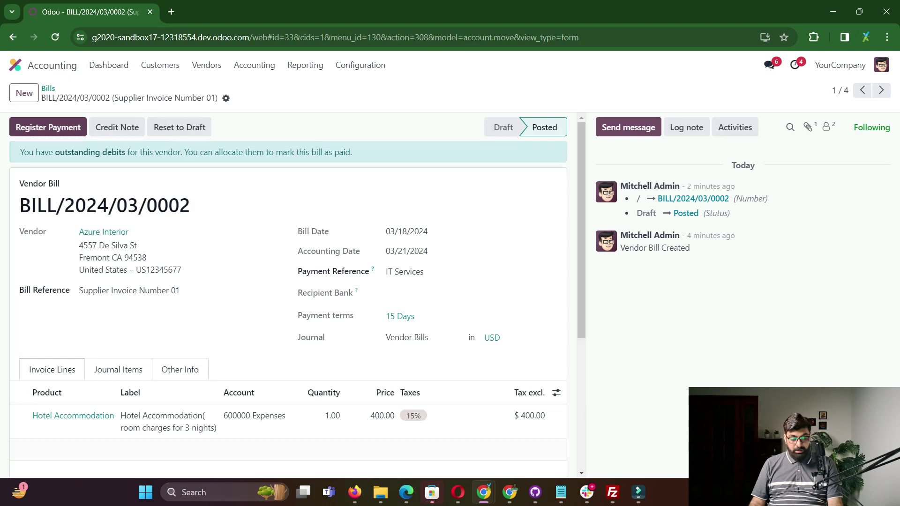
click(226, 98)
click(262, 144)
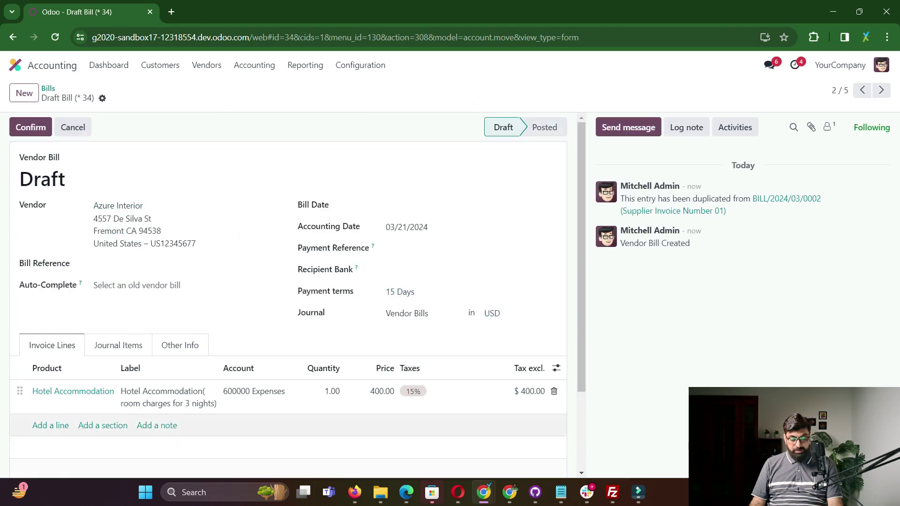
Set the Hotel Accommodation line's price to 500 on the duplicated draft bill and save it
click(382, 392)
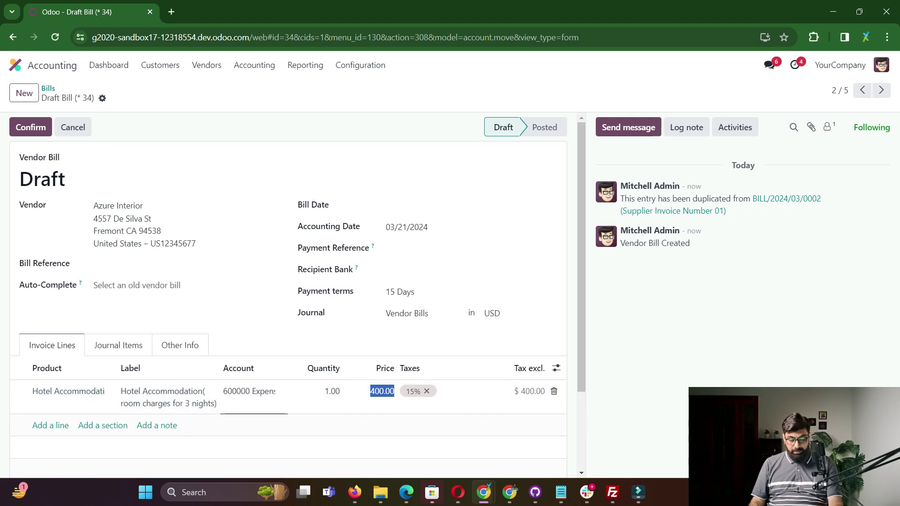
text(500)
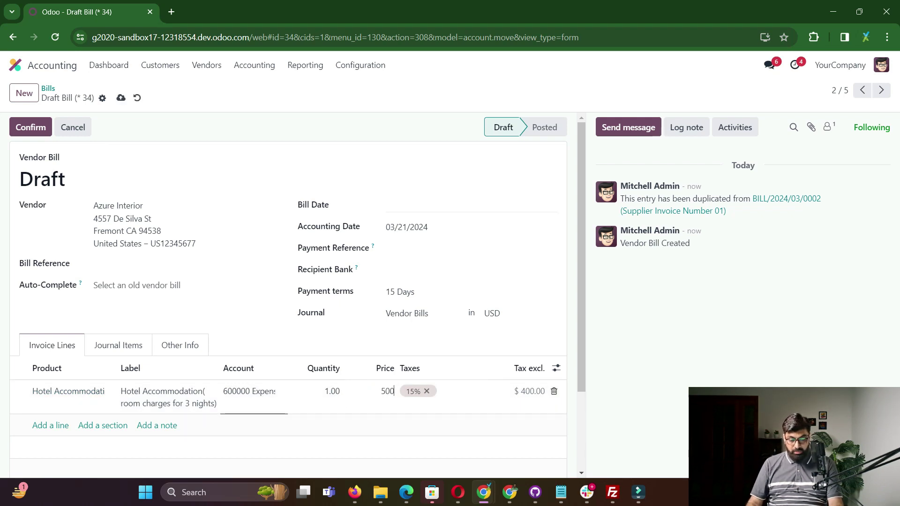
key(Return)
click(121, 98)
Set the bill date to 03/21/2024 on the draft bill, save it and confirm the bill
click(31, 127)
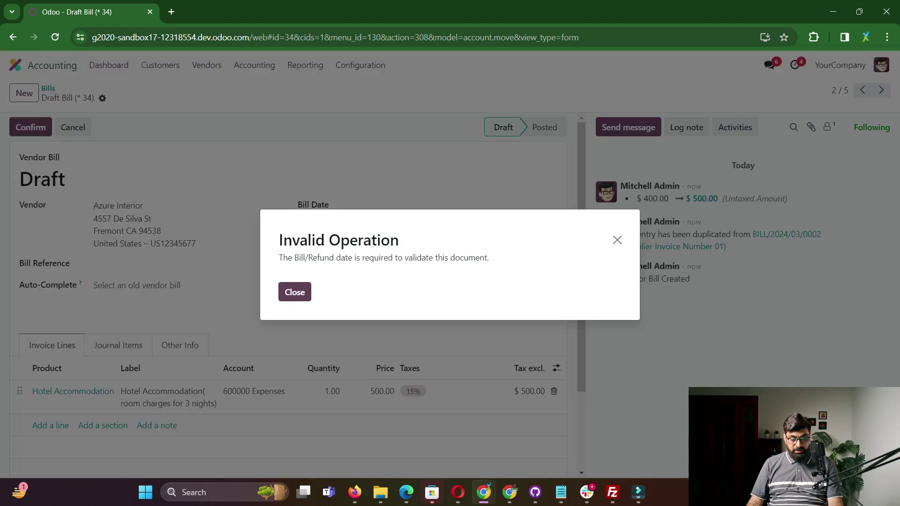
click(294, 292)
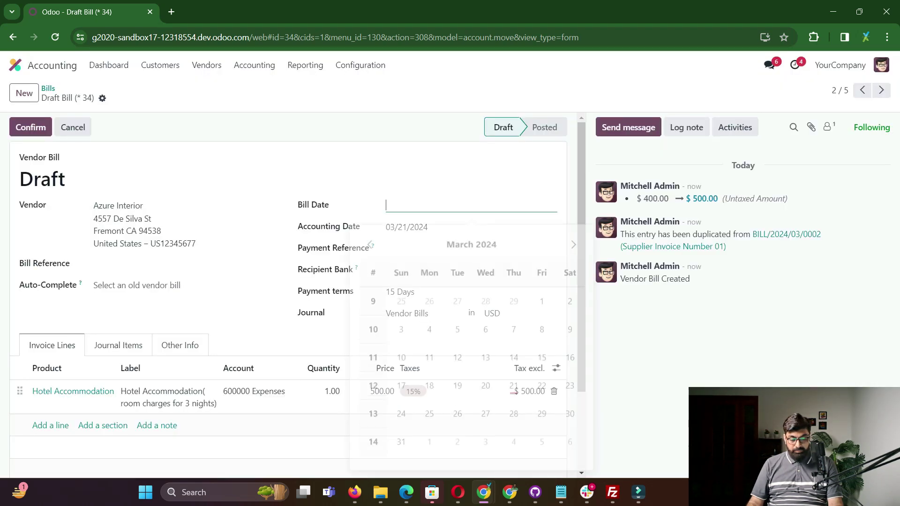
click(471, 204)
click(514, 378)
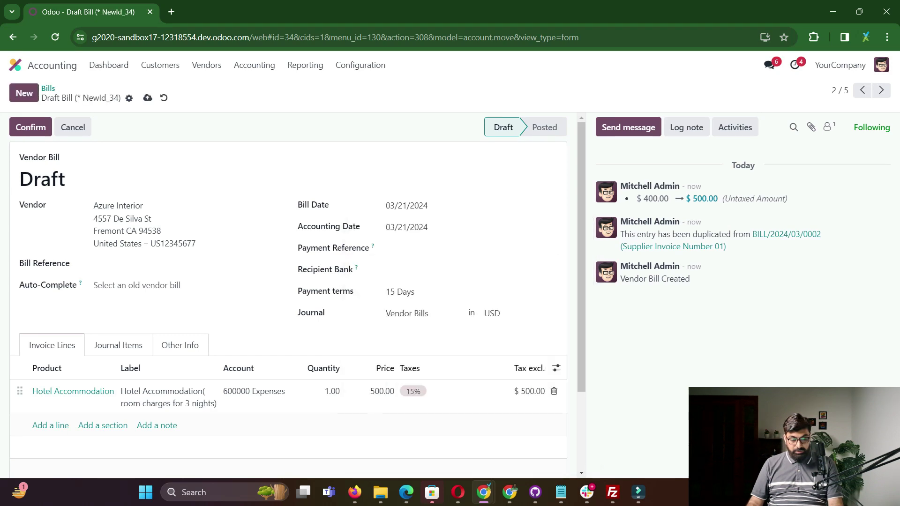
click(148, 97)
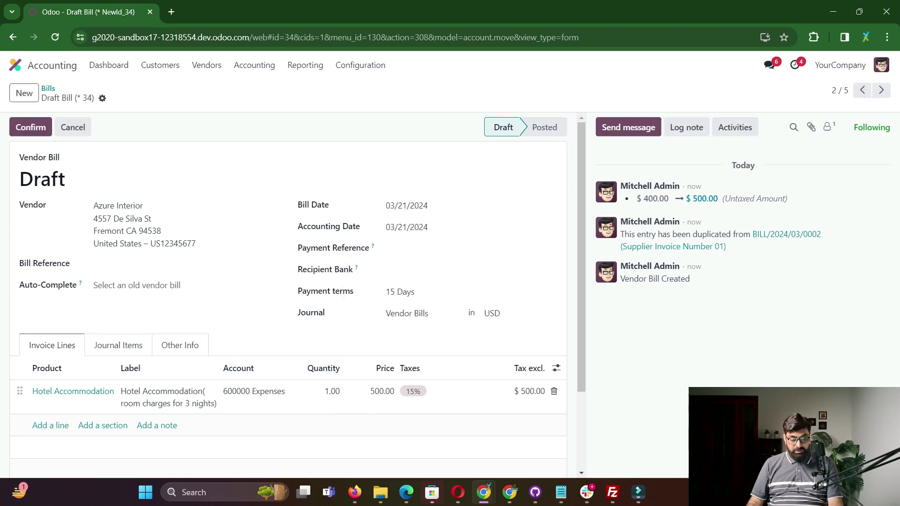
click(30, 127)
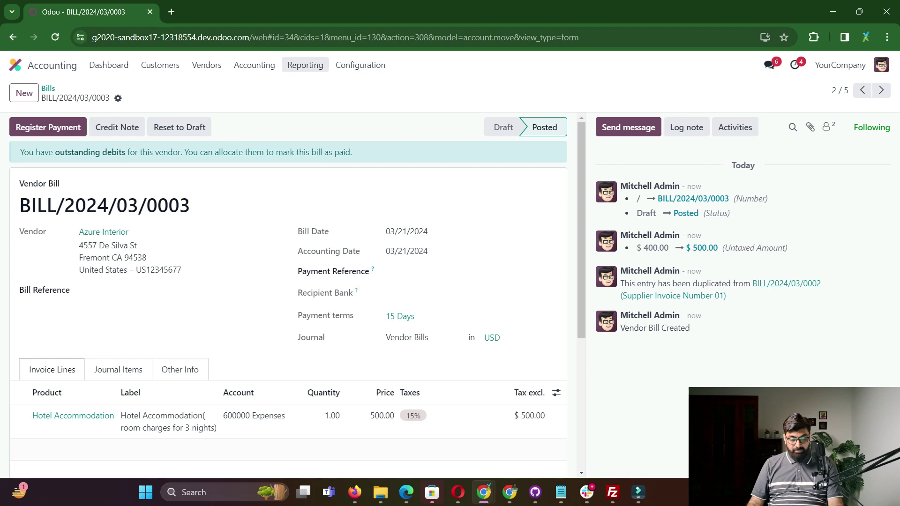
Check the Account Payable row and its ending credit balance in the Trial Balance report for March 2024
click(305, 65)
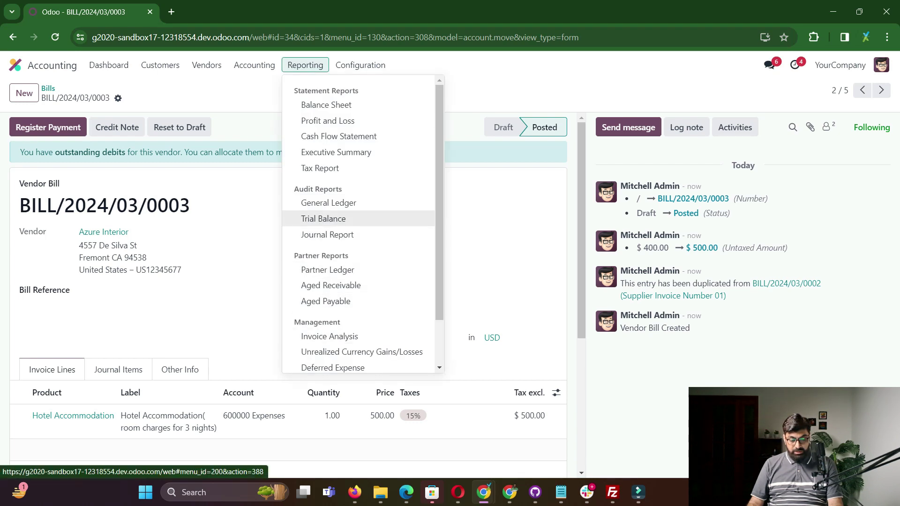
click(323, 218)
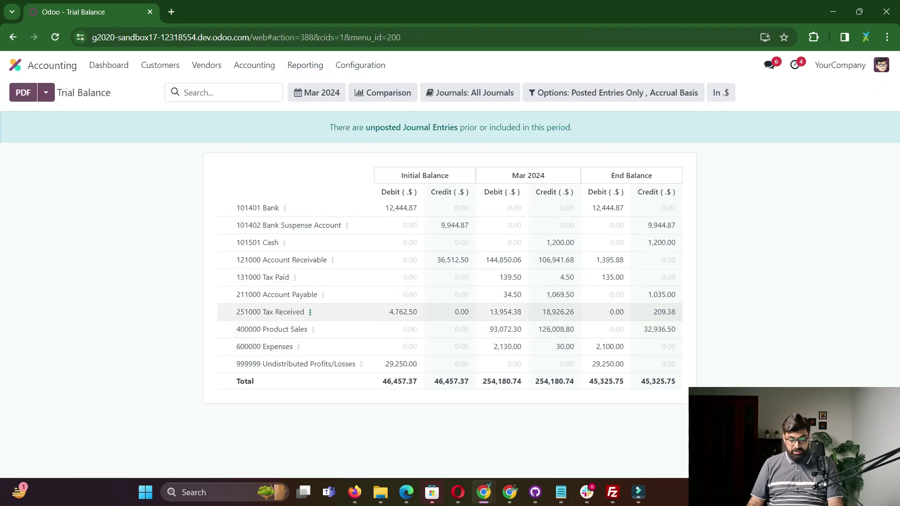
drag(274, 294, 676, 295)
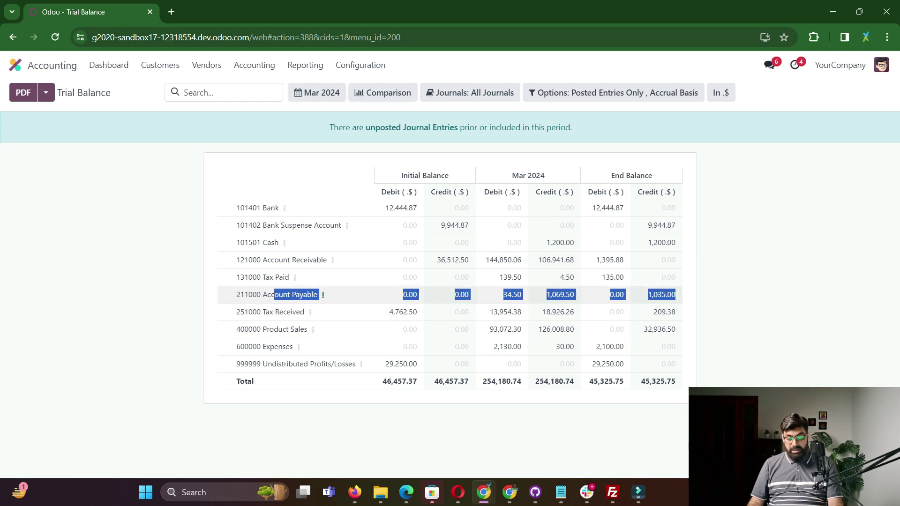
click(704, 297)
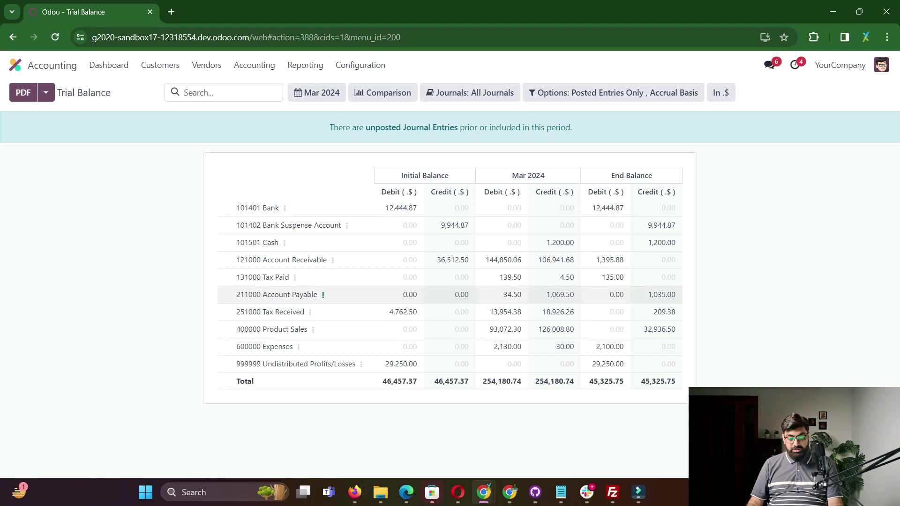
triple_click(261, 294)
drag(261, 294, 675, 294)
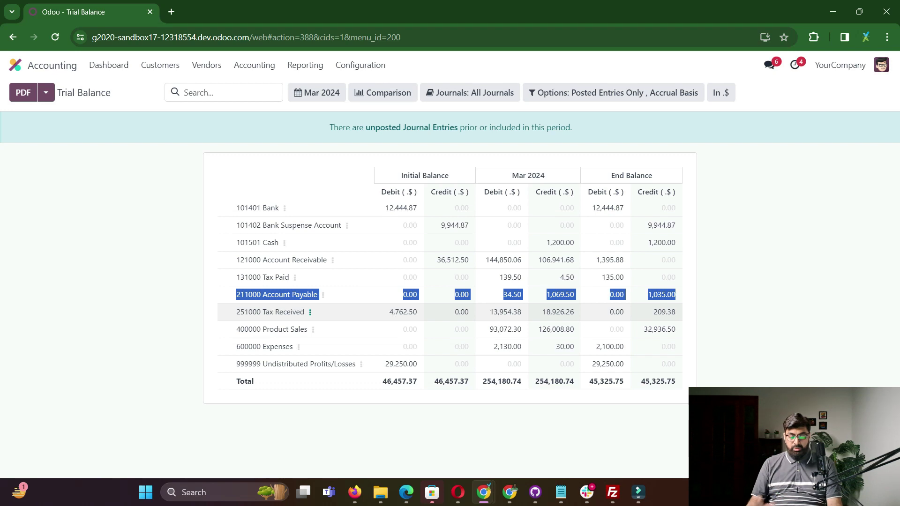
click(188, 302)
double_click(661, 294)
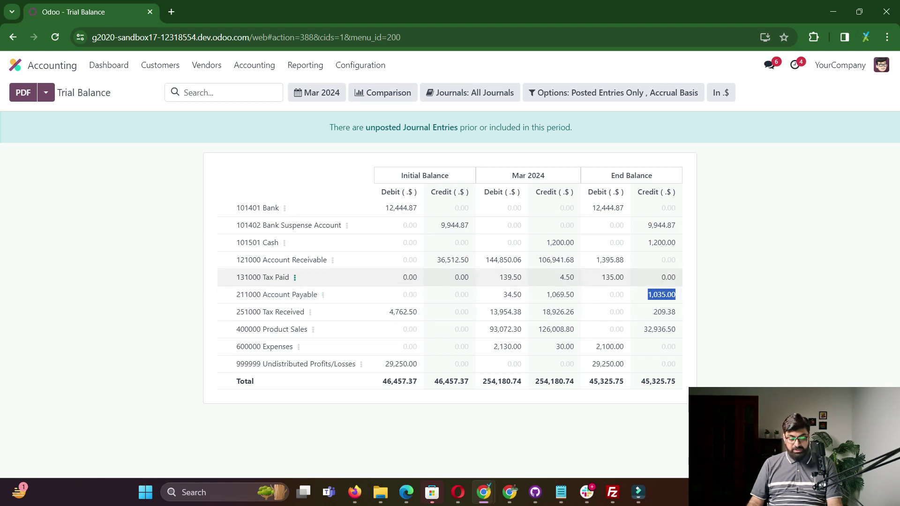
Open the Azure Interior bill dated 03/21/2024 from the vendor bills list
click(206, 65)
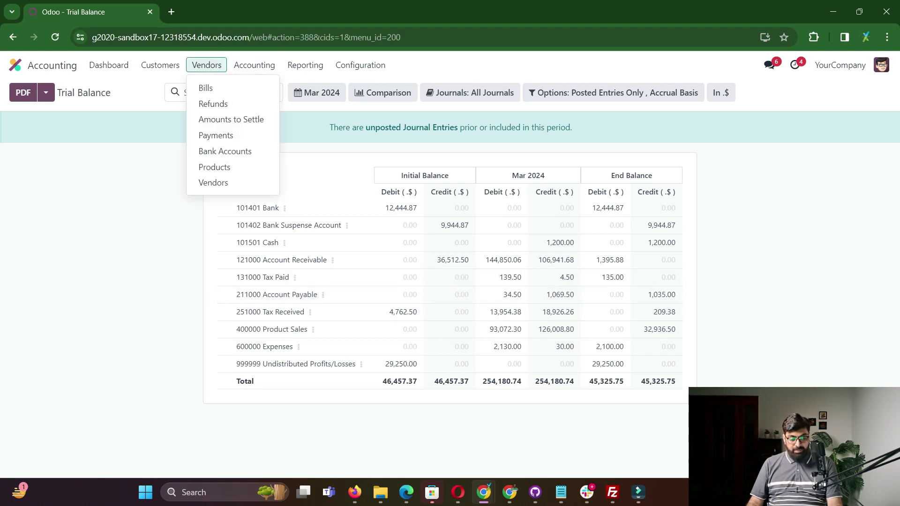
click(213, 182)
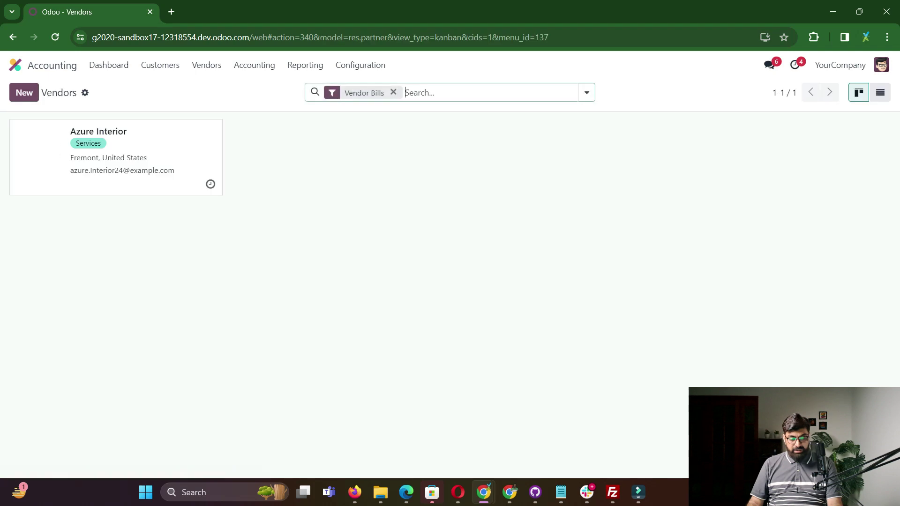
click(205, 87)
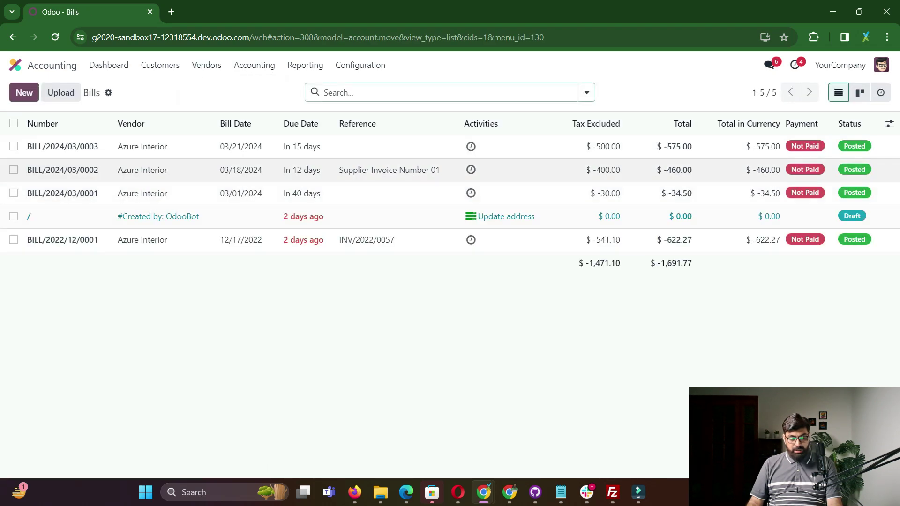
click(141, 146)
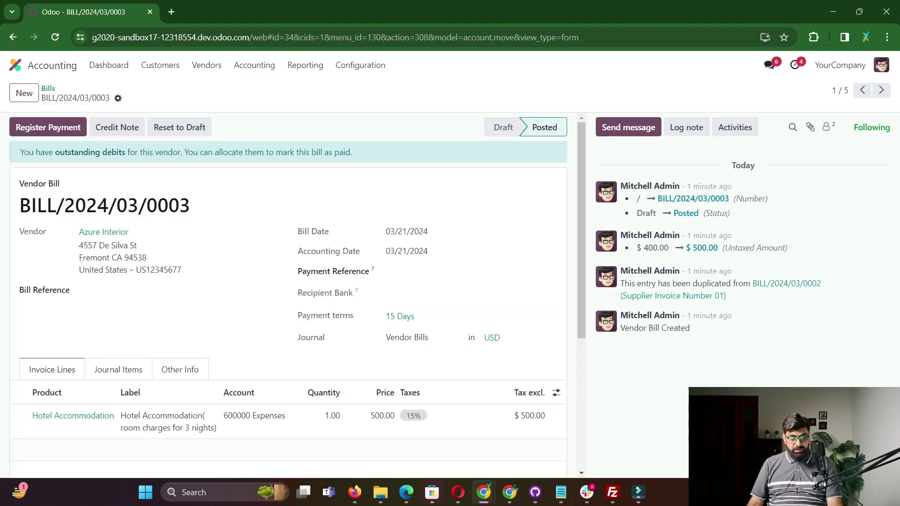
Review the bill's invoice line, tax and total amounts, and its journal items
scroll(288, 291, down, 2)
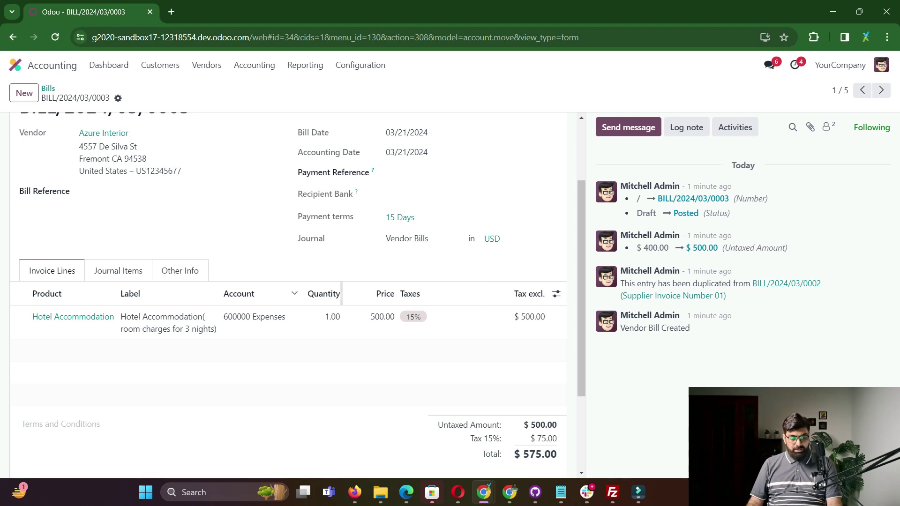
click(118, 270)
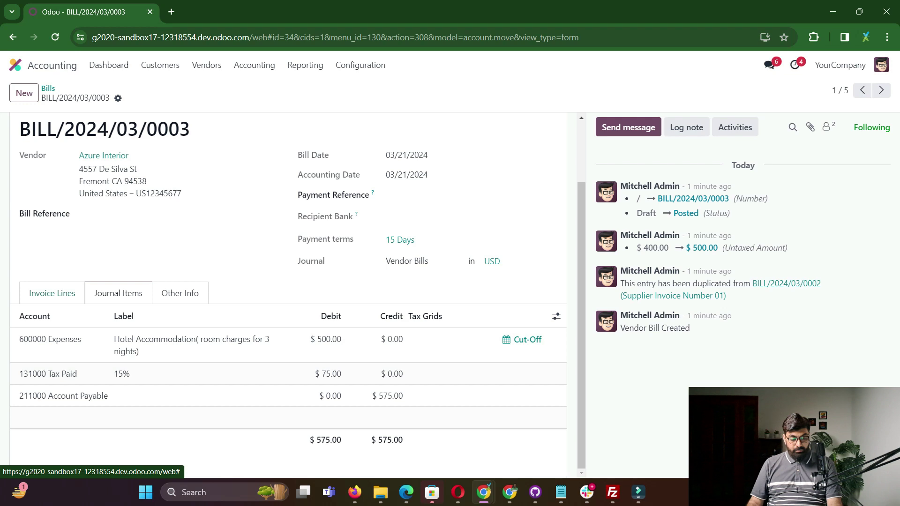
click(52, 293)
scroll(288, 287, up, 2)
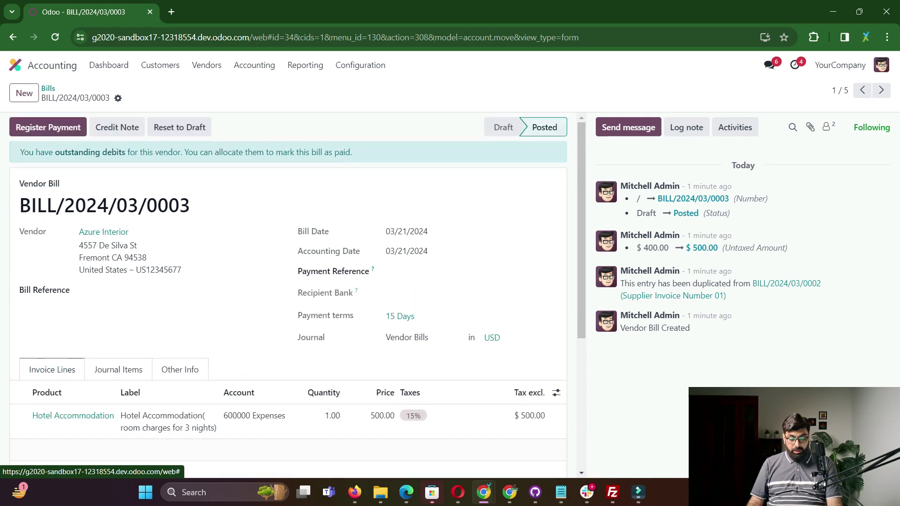
scroll(288, 287, down, 3)
scroll(288, 287, up, 3)
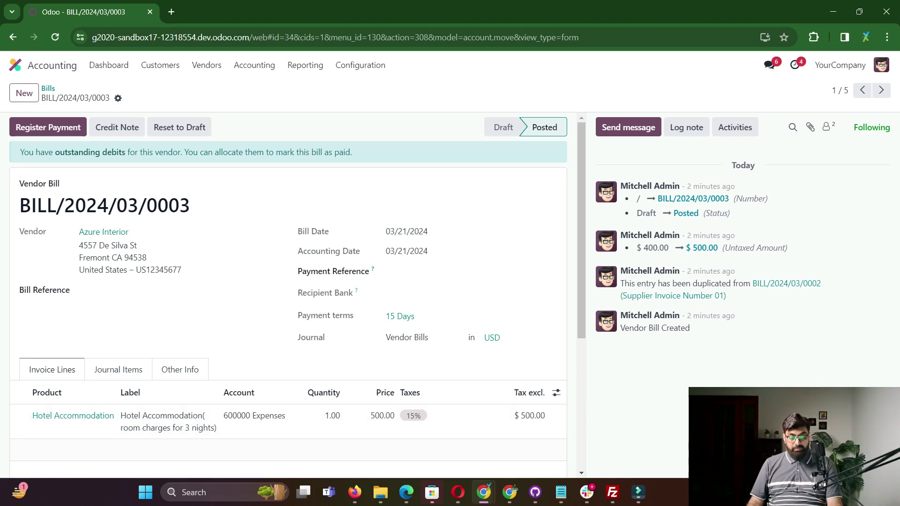
Reverse the bill with a credit note giving the reason "50 usd for late services", keeping the Vendor Bills journal
click(116, 127)
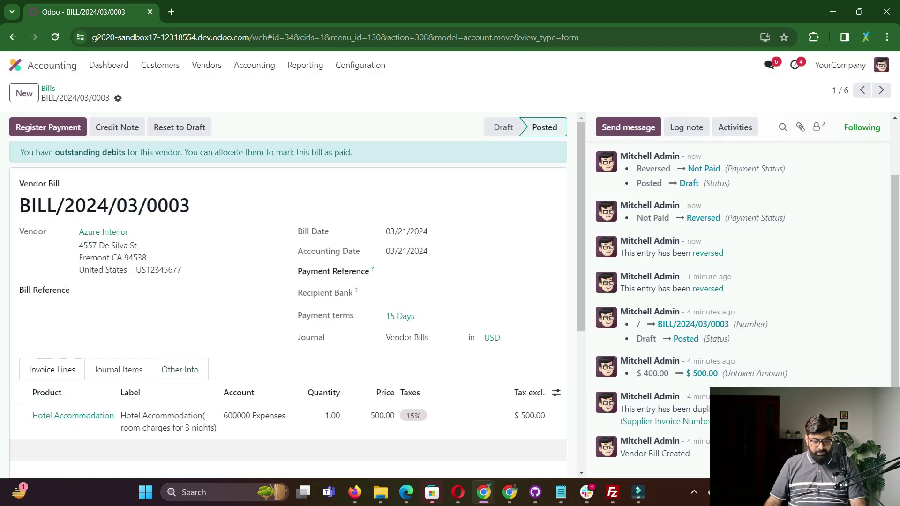
click(117, 127)
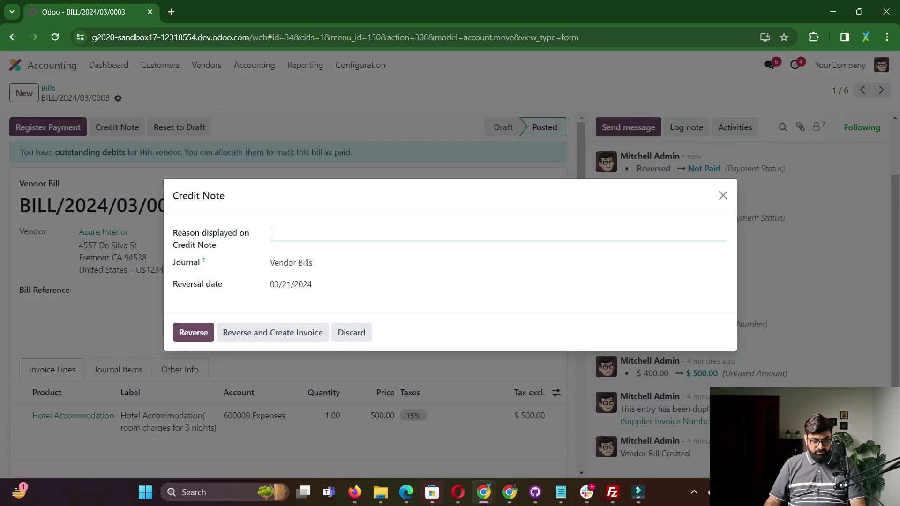
text(50 usd for late services)
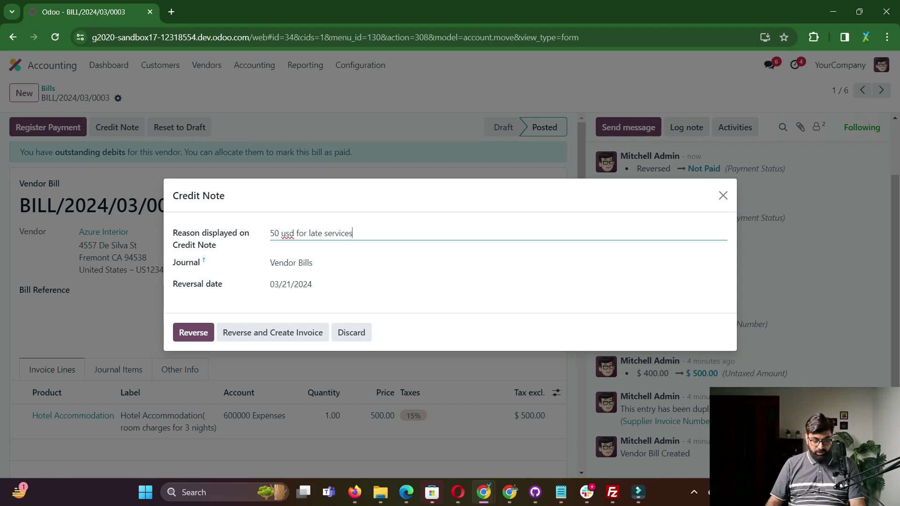
click(291, 262)
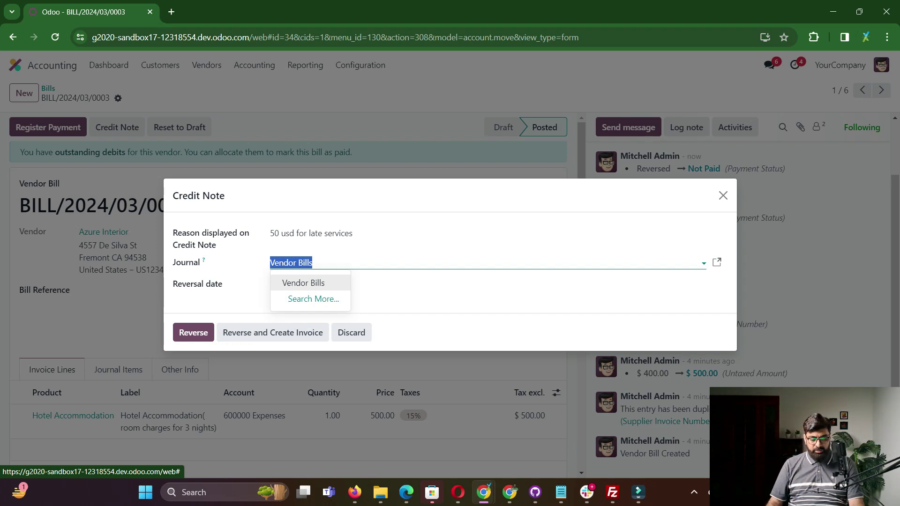
click(396, 234)
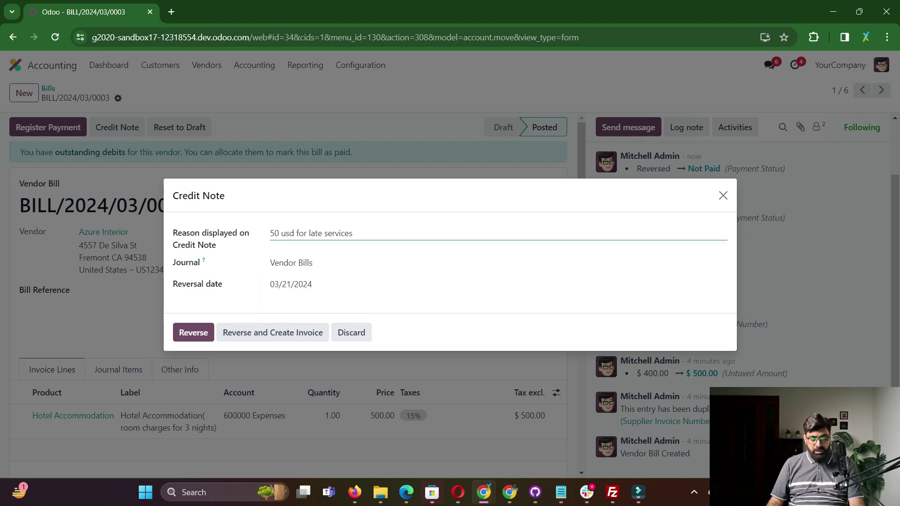
click(193, 332)
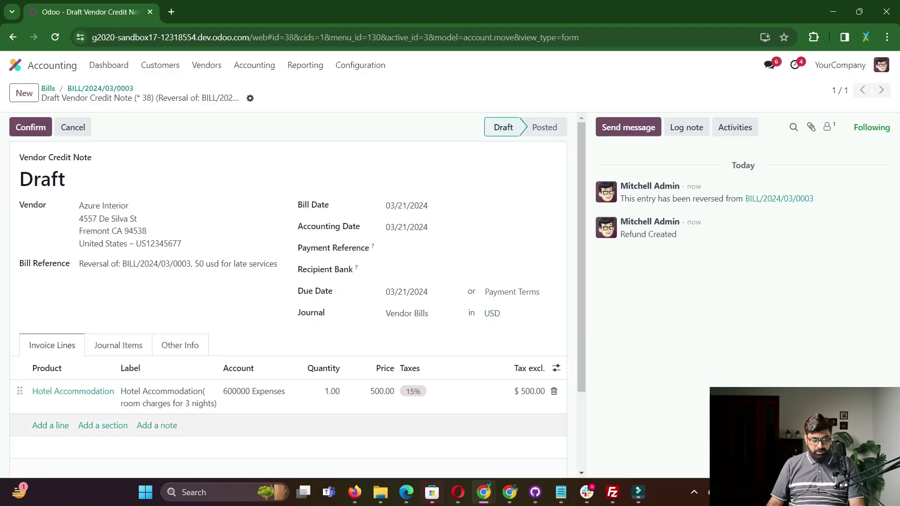
Set the Hotel Accommodation price to 50 on the draft vendor credit note, save it and confirm it
click(382, 391)
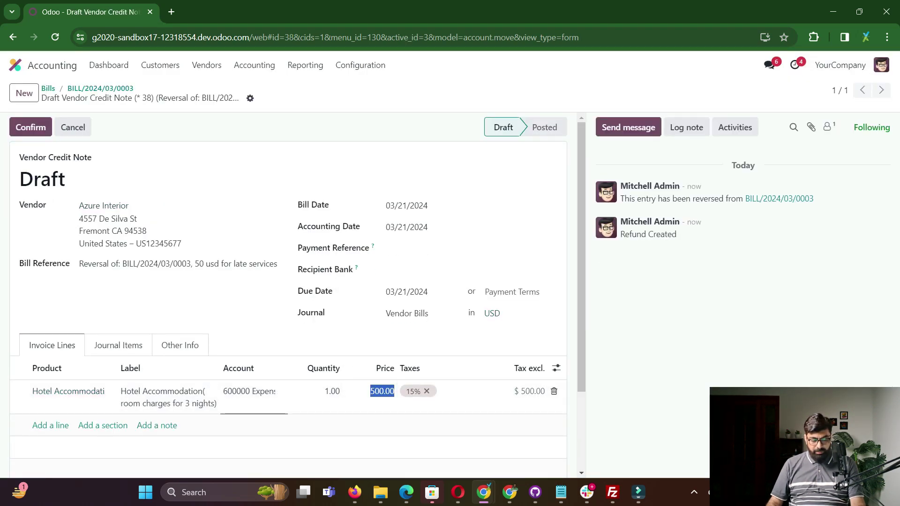
text(50)
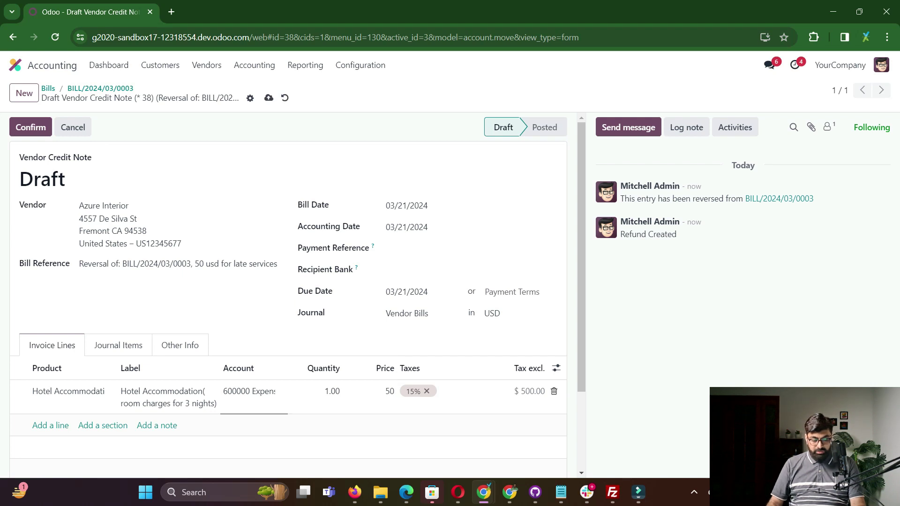
click(422, 174)
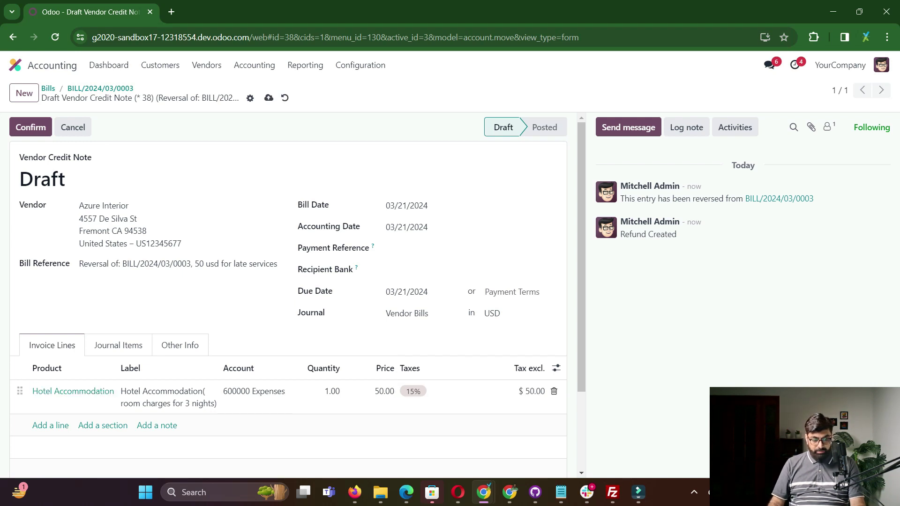
click(268, 98)
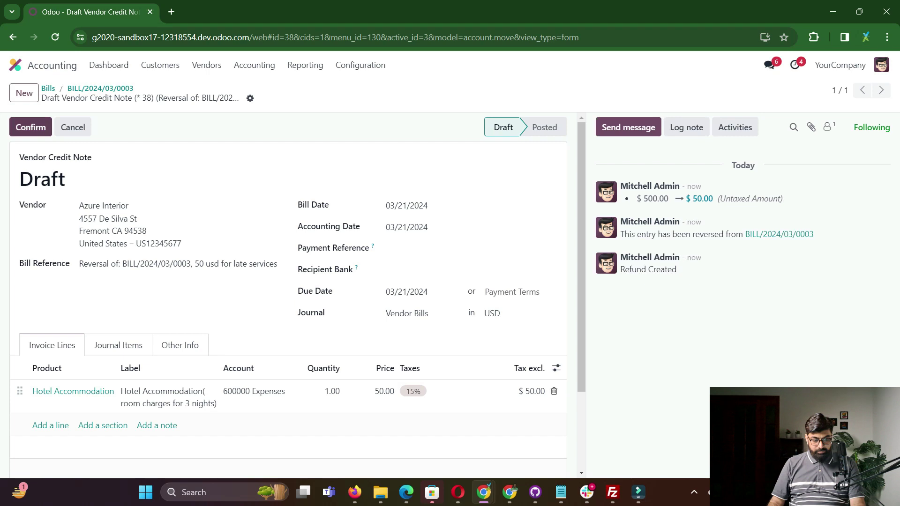
click(31, 127)
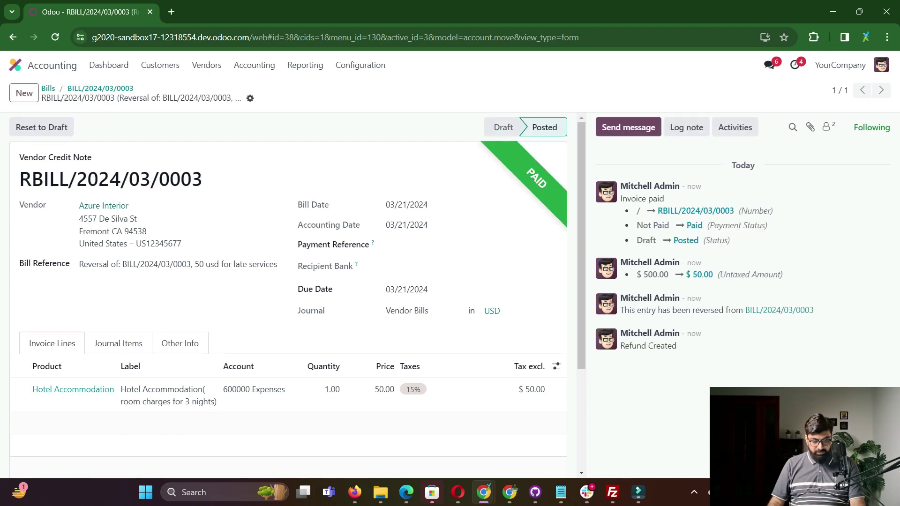
Return to the original bill BILL/2024/03/0003 and review its payment status and amounts
click(100, 88)
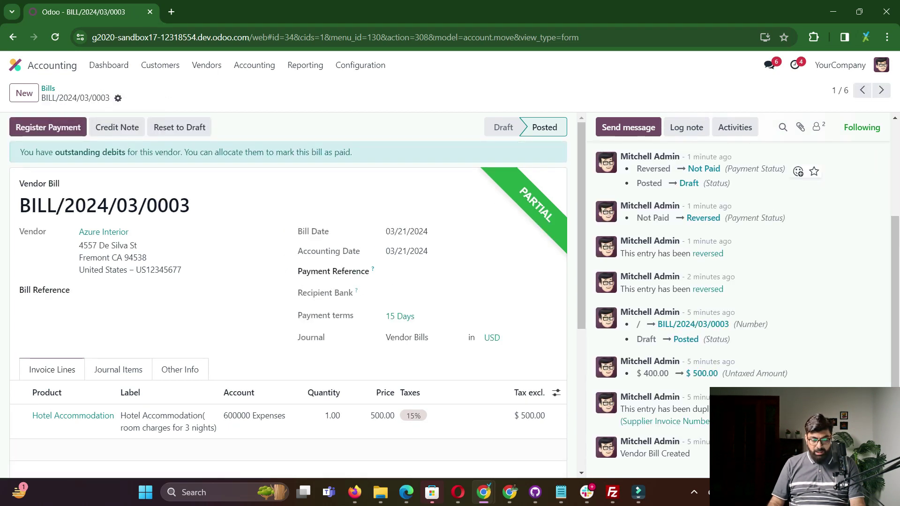
scroll(288, 293, down, 3)
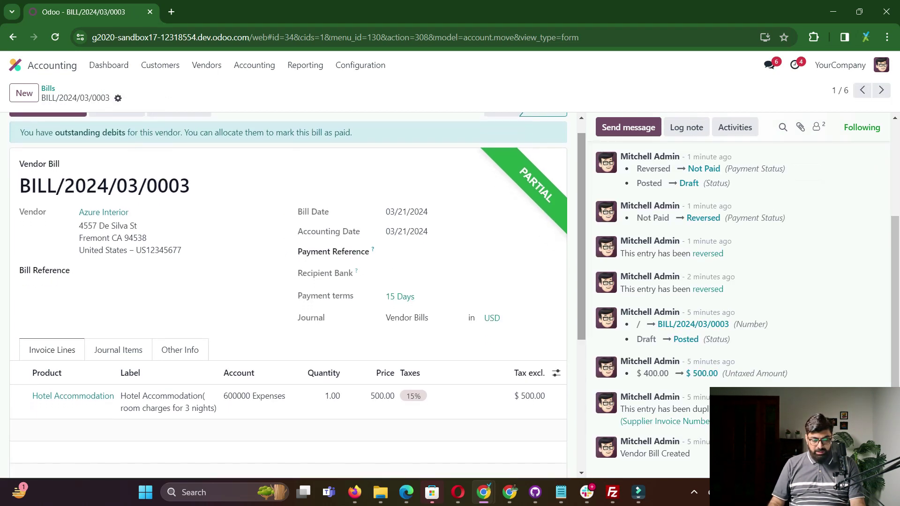
scroll(289, 293, up, 3)
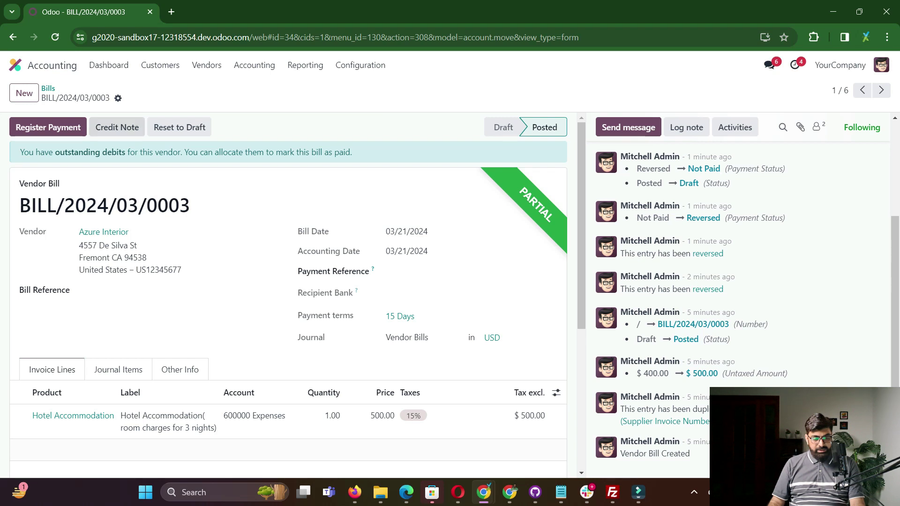
Examine the amounts on bill BILL/2024/03/0003 and the journal entry details of the credit note payment applied to it
triple_click(95, 206)
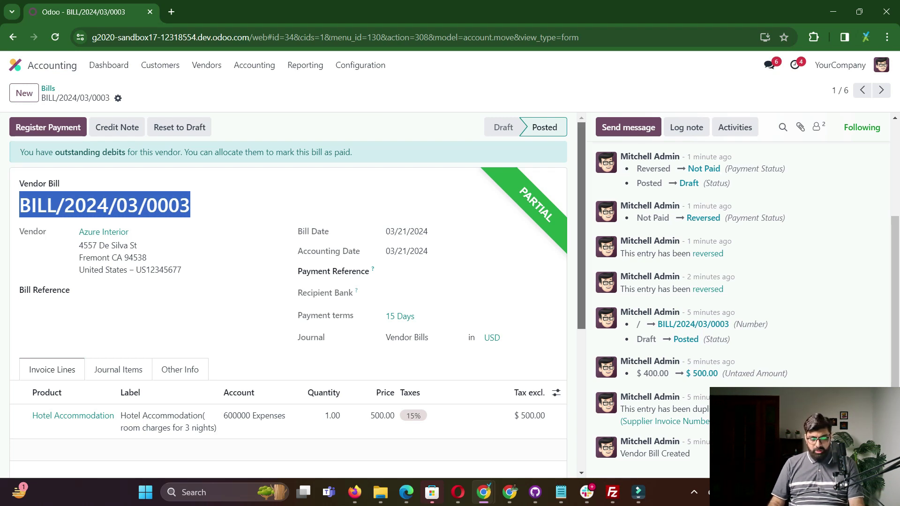
scroll(288, 295, down, 1)
scroll(289, 295, down, 5)
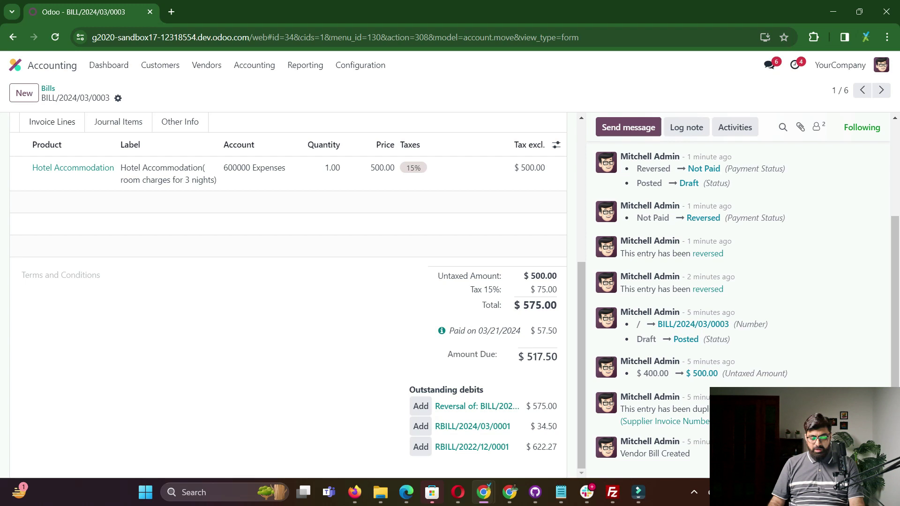
click(441, 330)
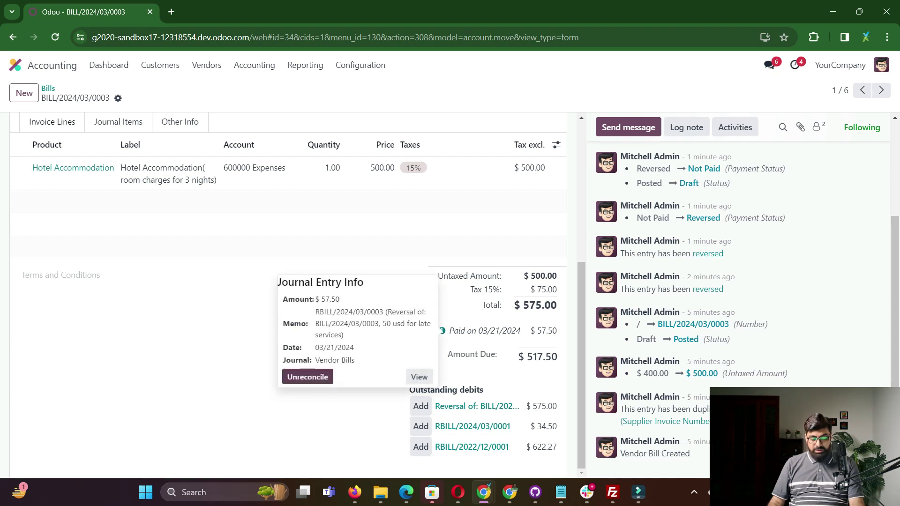
double_click(323, 312)
triple_click(323, 312)
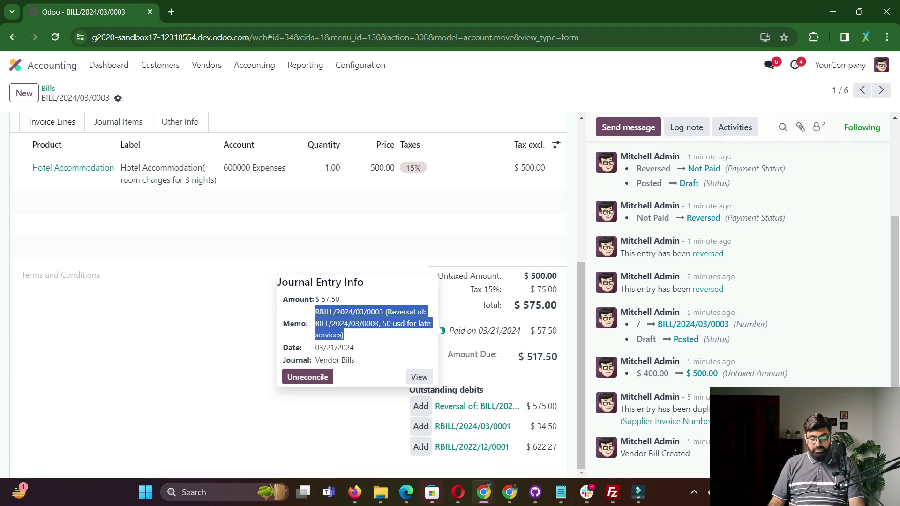
triple_click(323, 311)
key(Escape)
scroll(289, 281, up, 5)
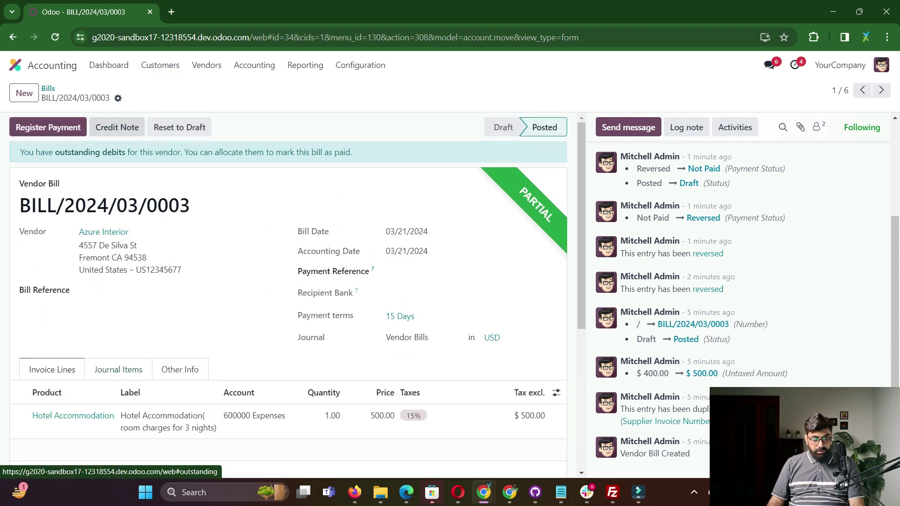
Reopen the partially paid bill BILL/2024/03/0003 from the bills list and compare its journal items with its invoice lines
click(48, 89)
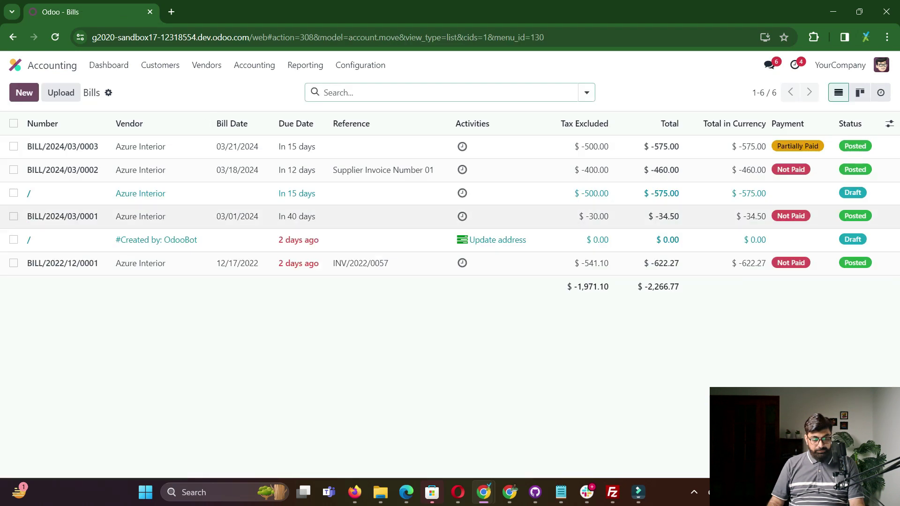
click(792, 148)
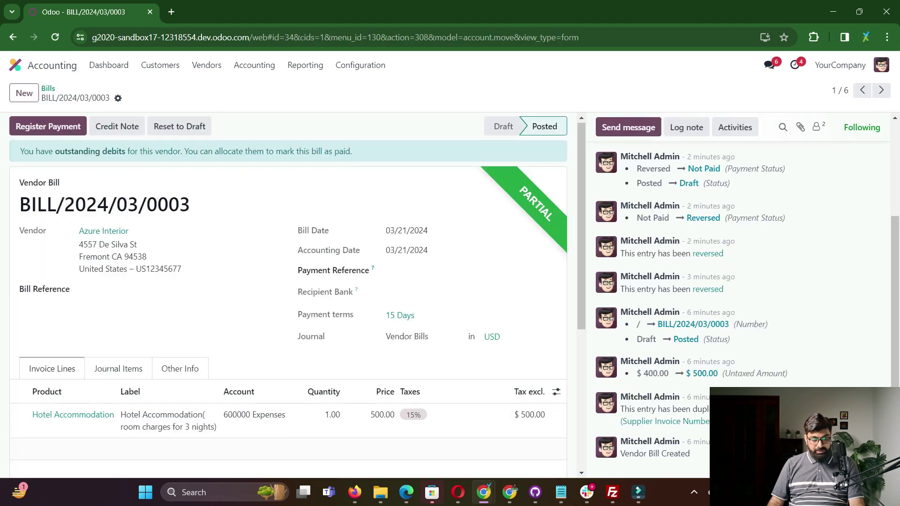
scroll(288, 281, down, 1)
click(118, 311)
scroll(288, 290, down, 1)
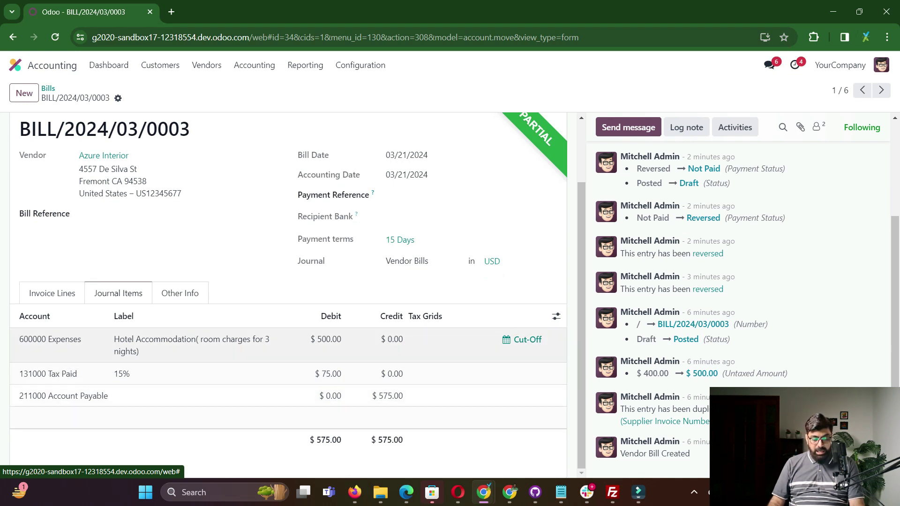
click(52, 293)
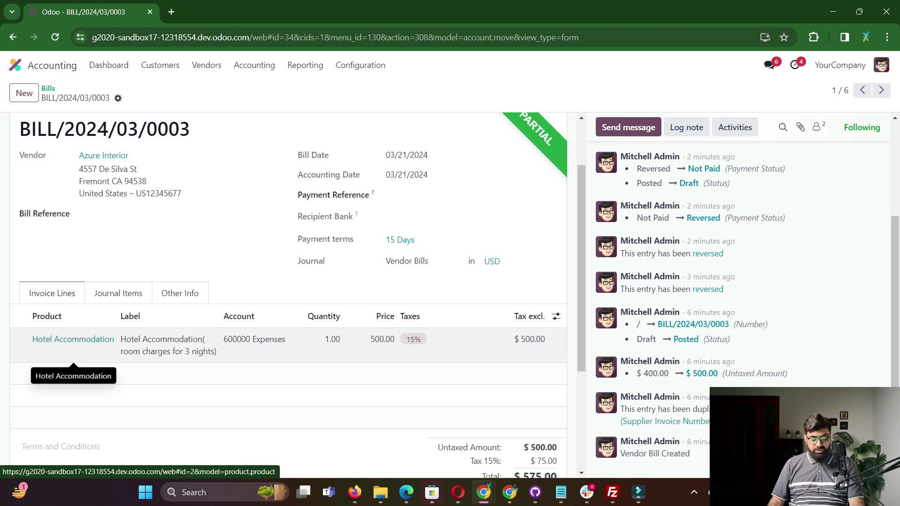
click(118, 293)
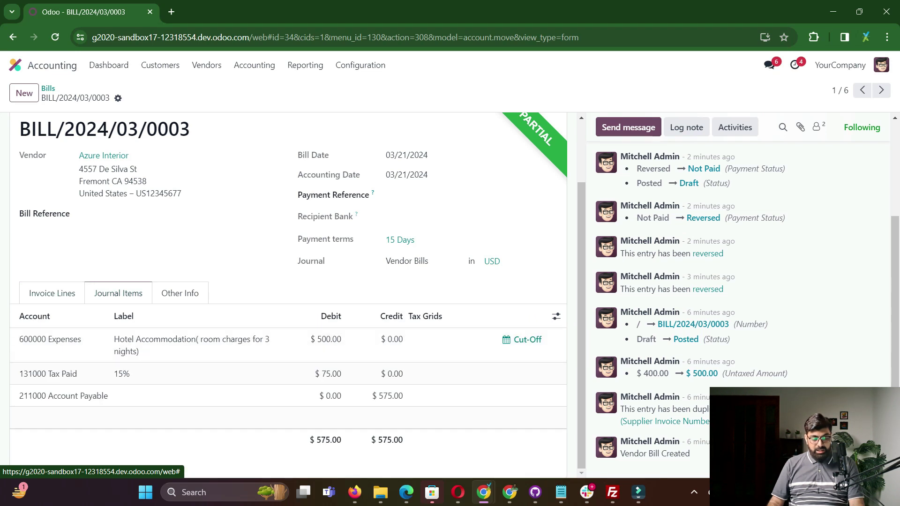
Search the vendor products for "hotel accom" and open the Hotel Accommodation product
click(160, 65)
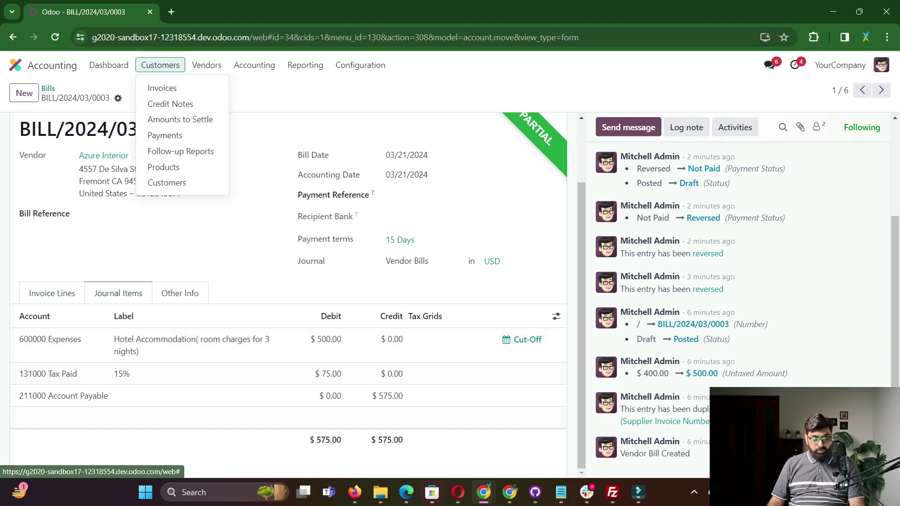
click(206, 65)
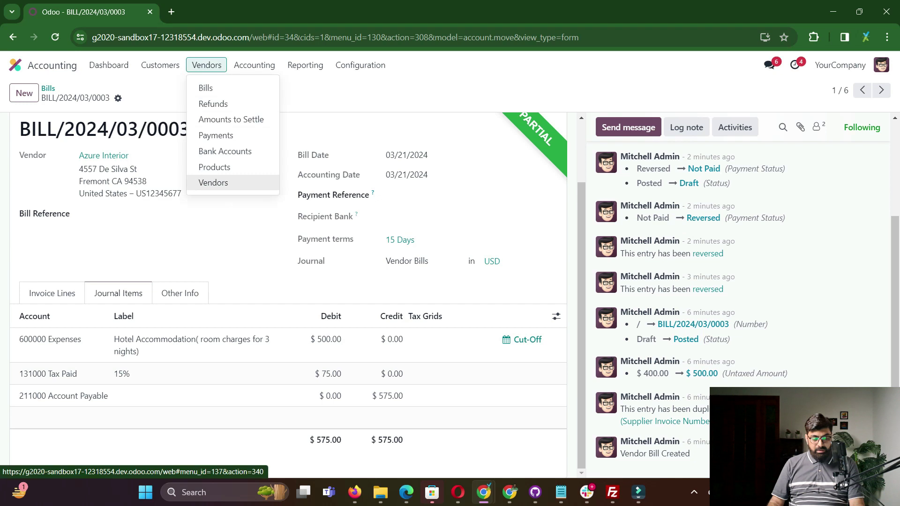
click(213, 182)
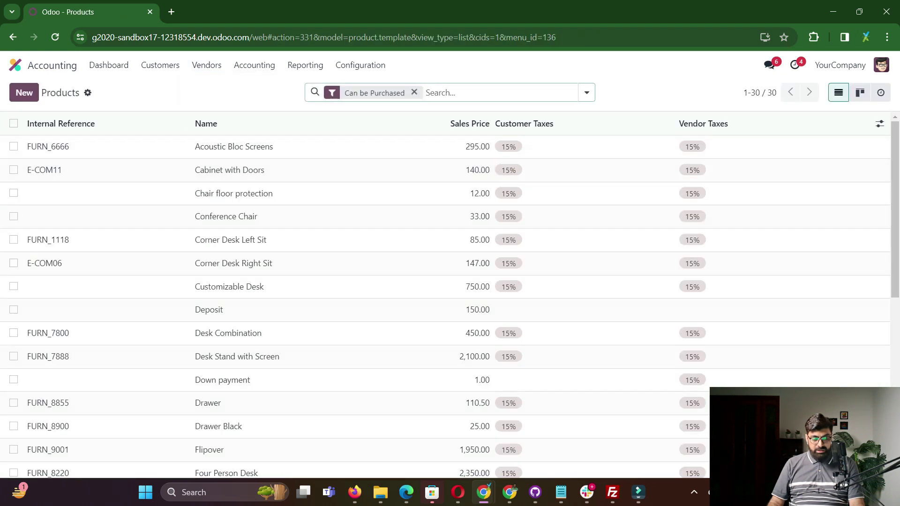
text(hote)
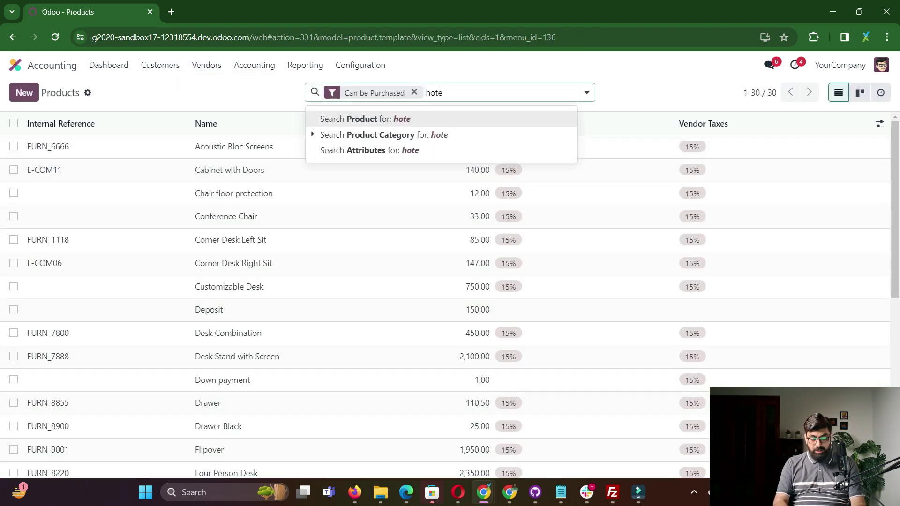
text(l accom)
key(Return)
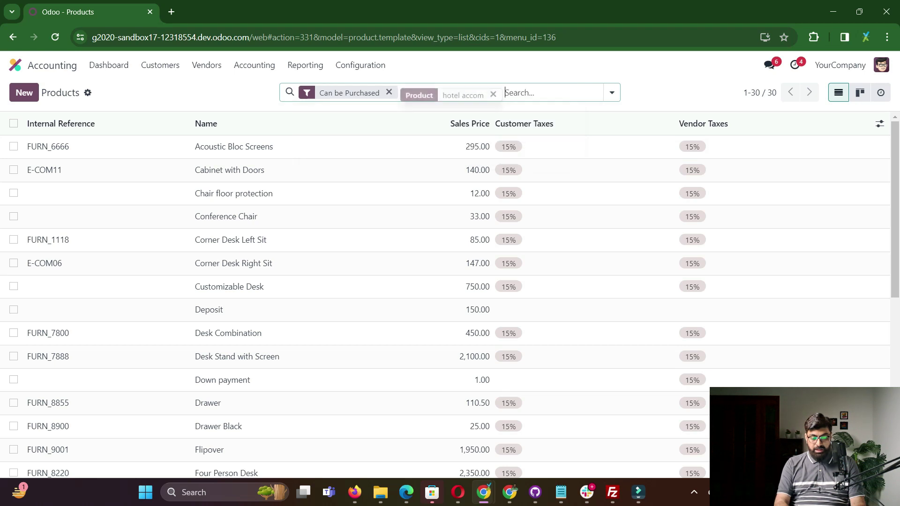
key(Down)
key(Return)
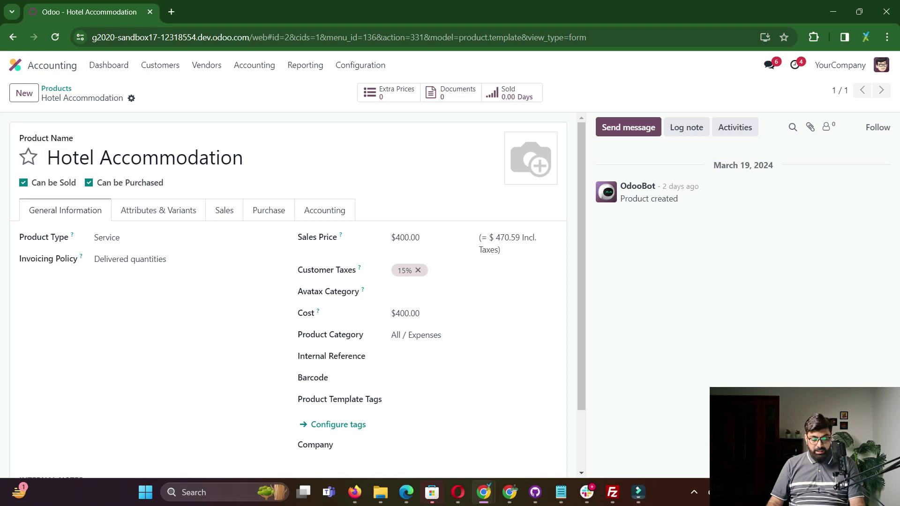
Set the Hotel Accommodation product's expense account to 961000 RD Expenses and save the product
click(324, 210)
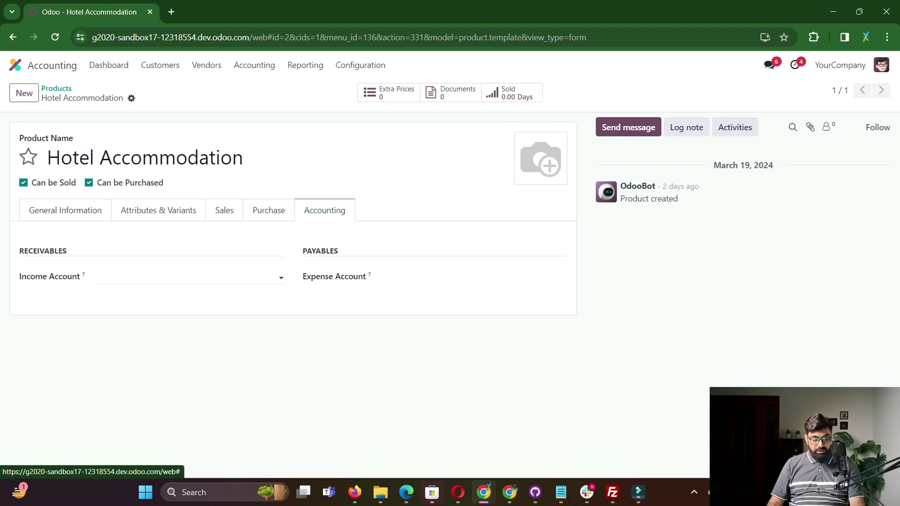
click(474, 277)
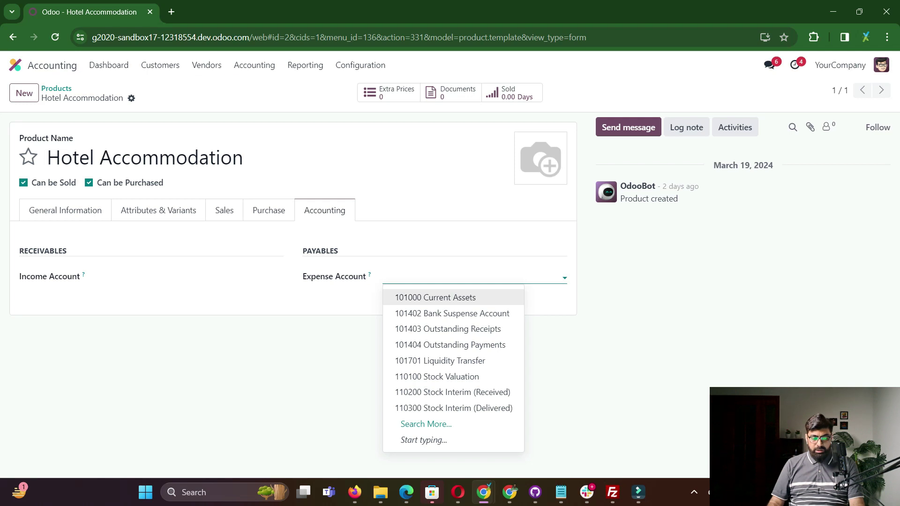
key(Escape)
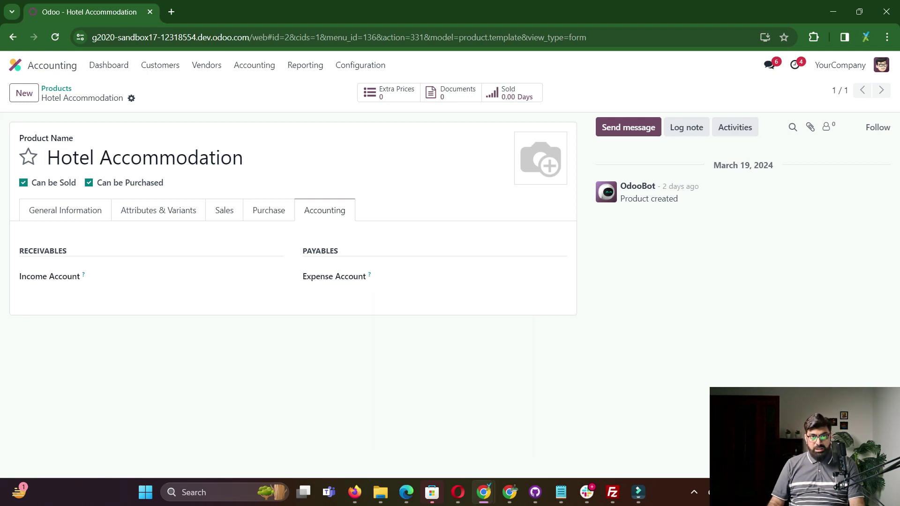
click(469, 277)
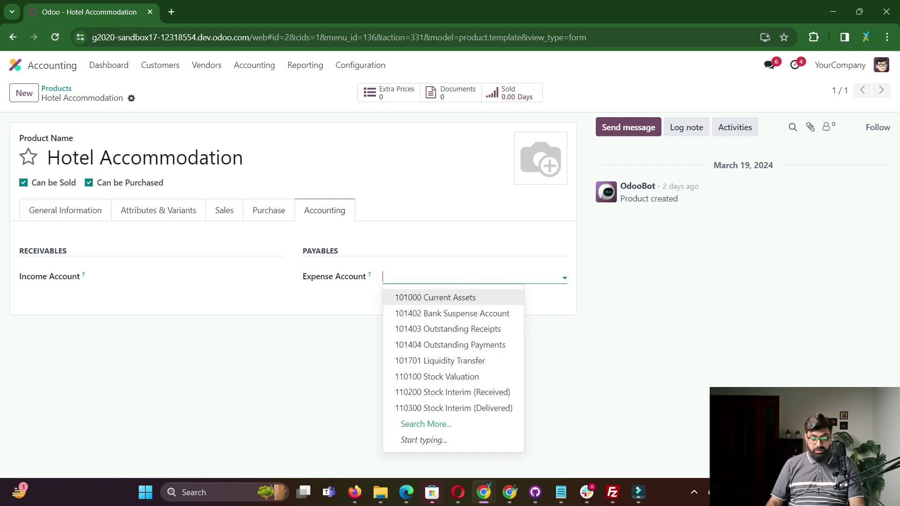
text(expene)
key(BackSpace)
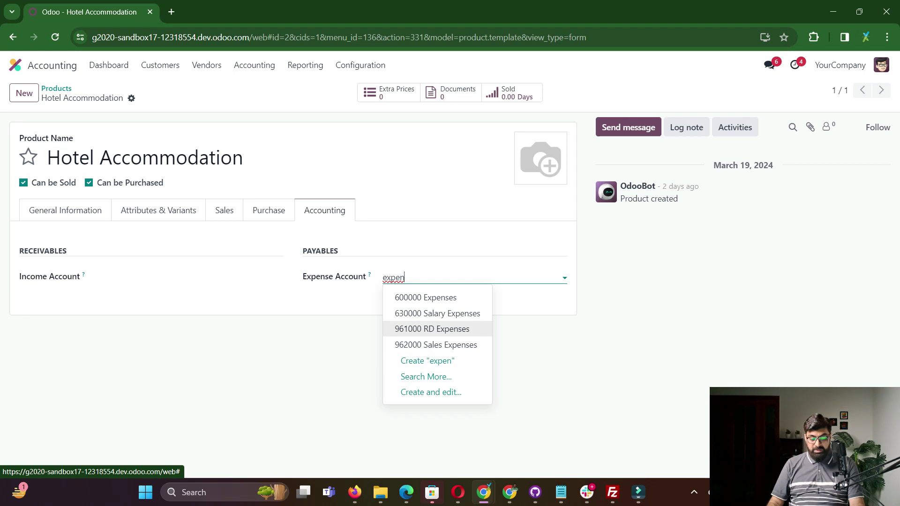
click(432, 329)
click(150, 98)
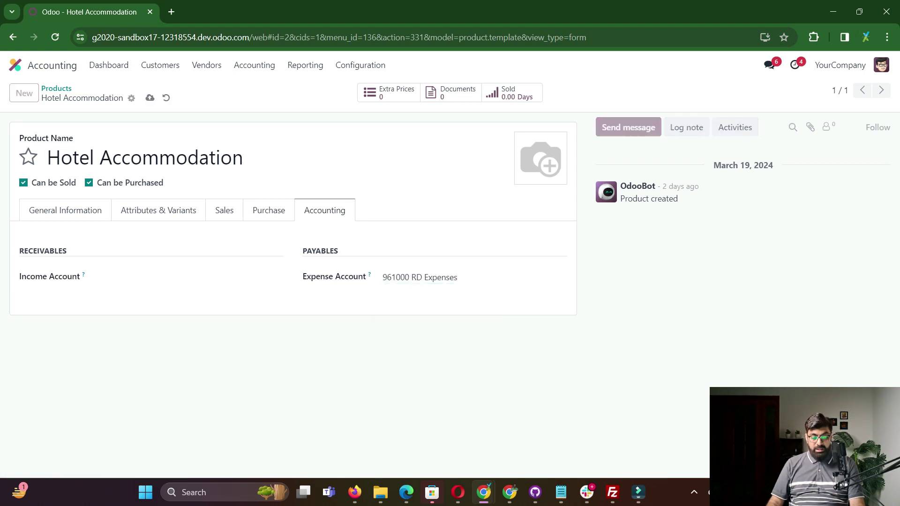
Create a new vendor bill with Azure Interior as the vendor
click(206, 65)
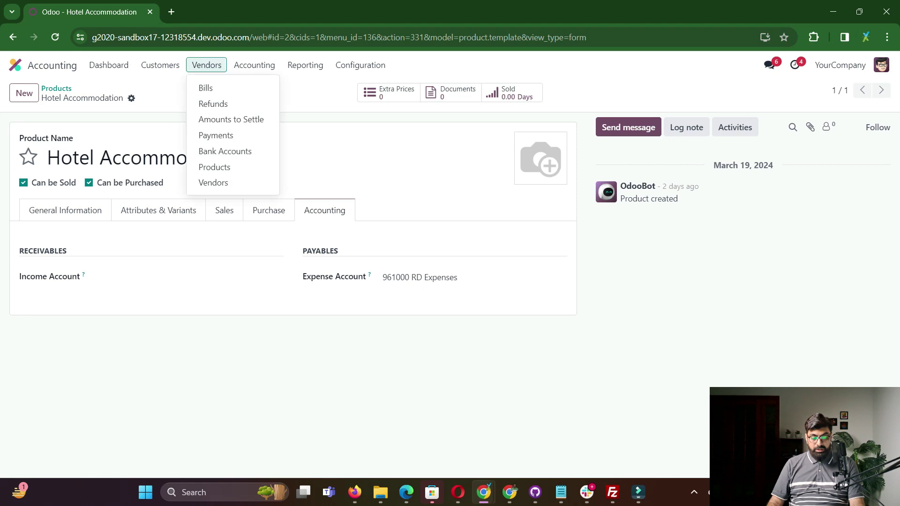
click(205, 87)
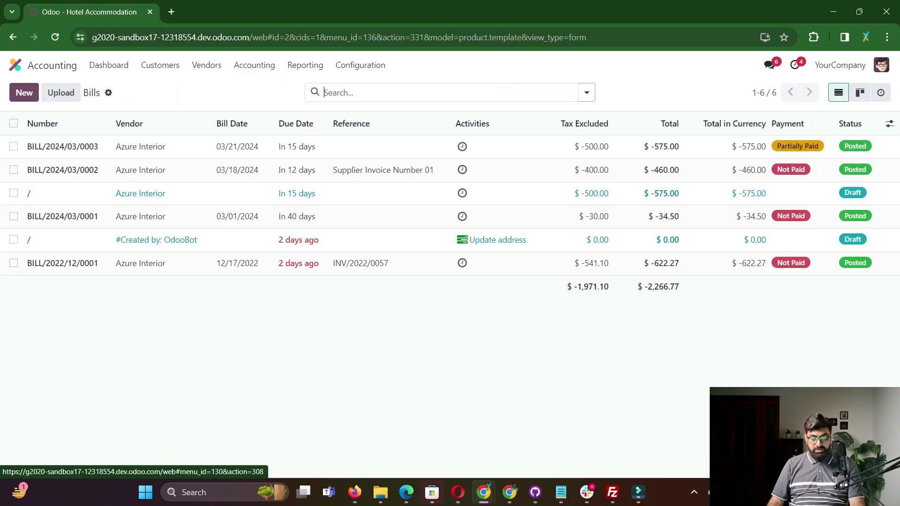
click(24, 93)
click(164, 206)
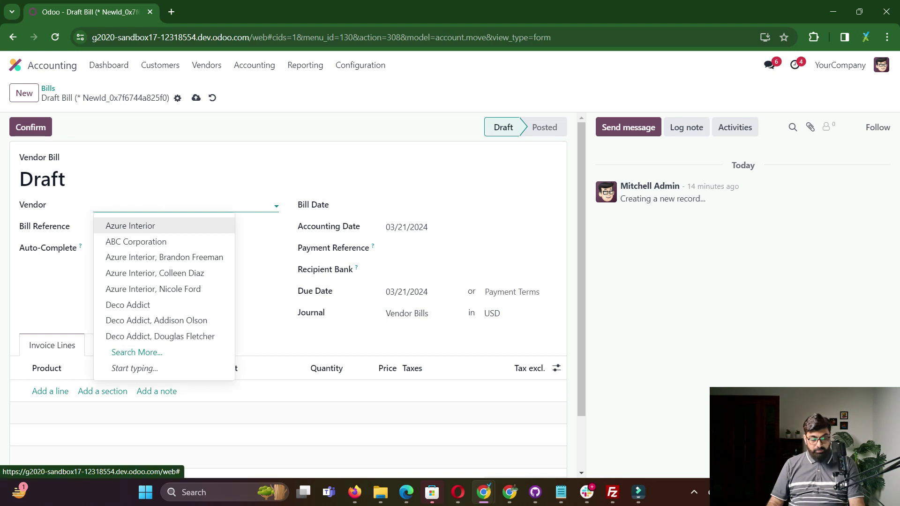
key(Return)
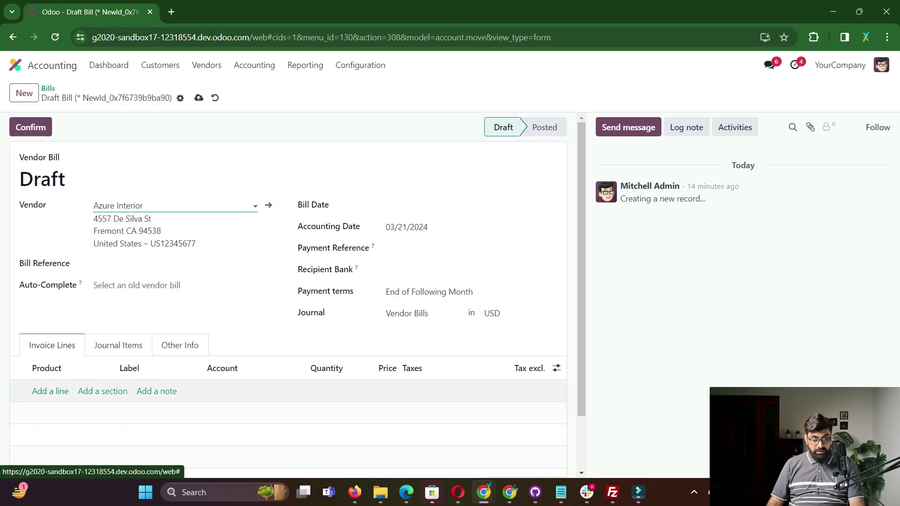
Add a Hotel Accommodation invoice line priced at 200 to the draft bill and save it
click(50, 392)
click(65, 392)
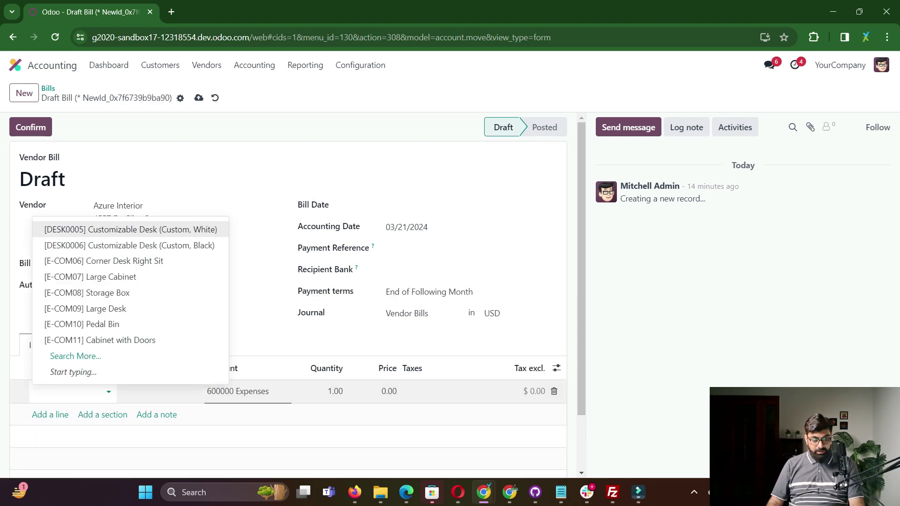
text(hotel)
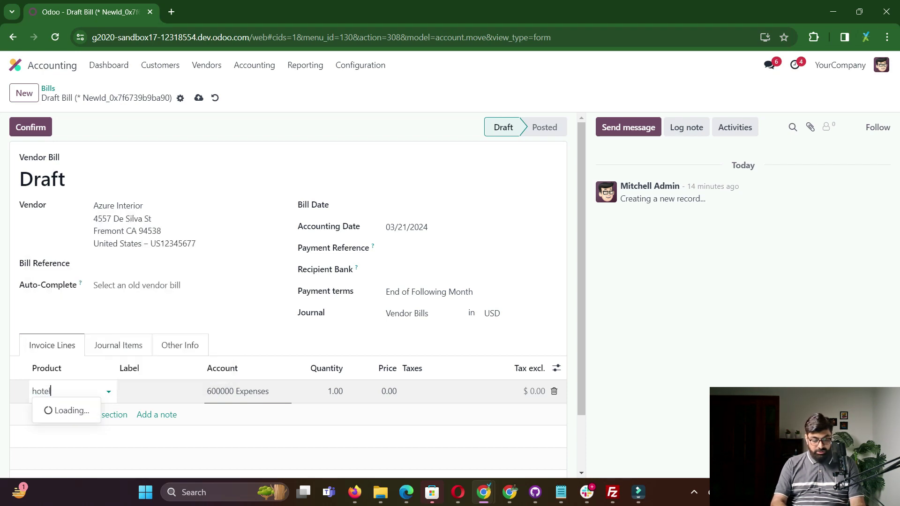
key(Return)
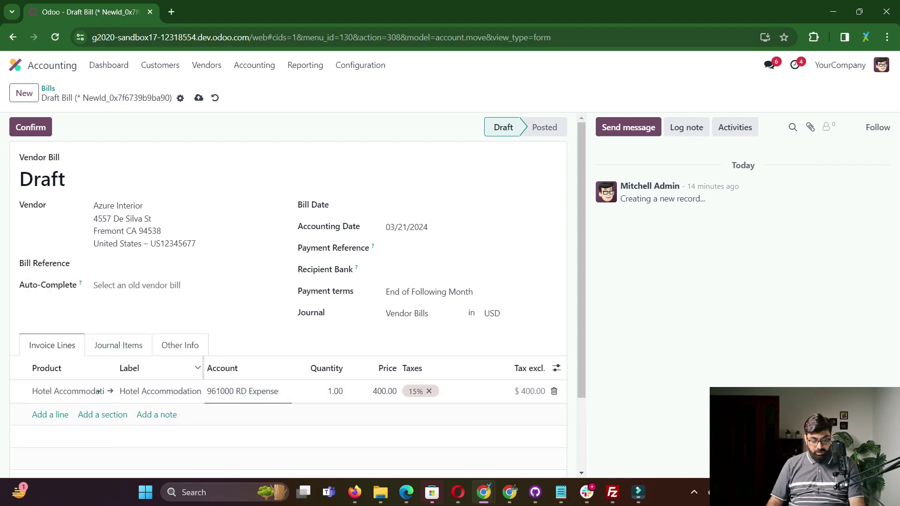
click(384, 391)
text(200)
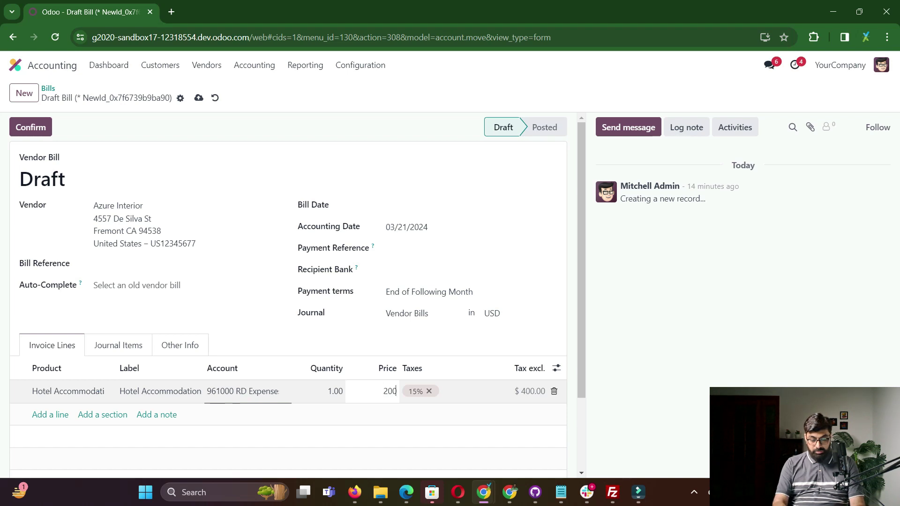
click(281, 173)
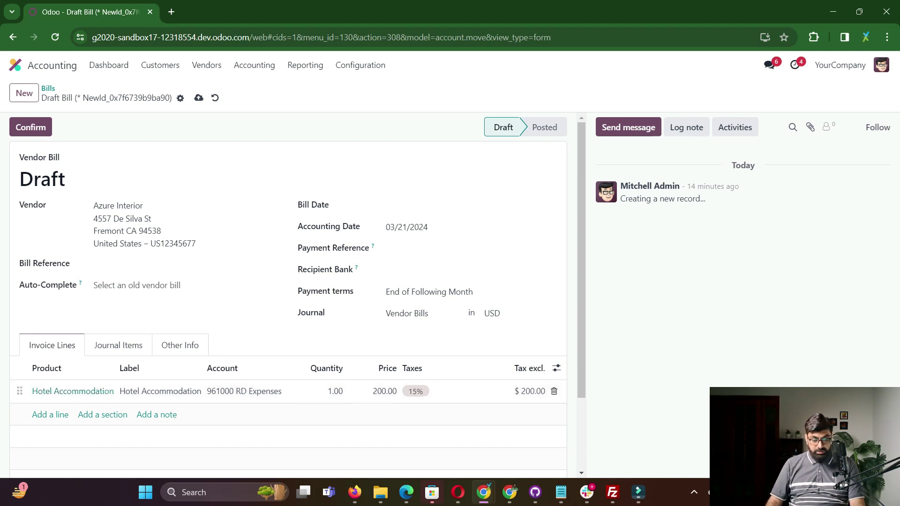
click(198, 97)
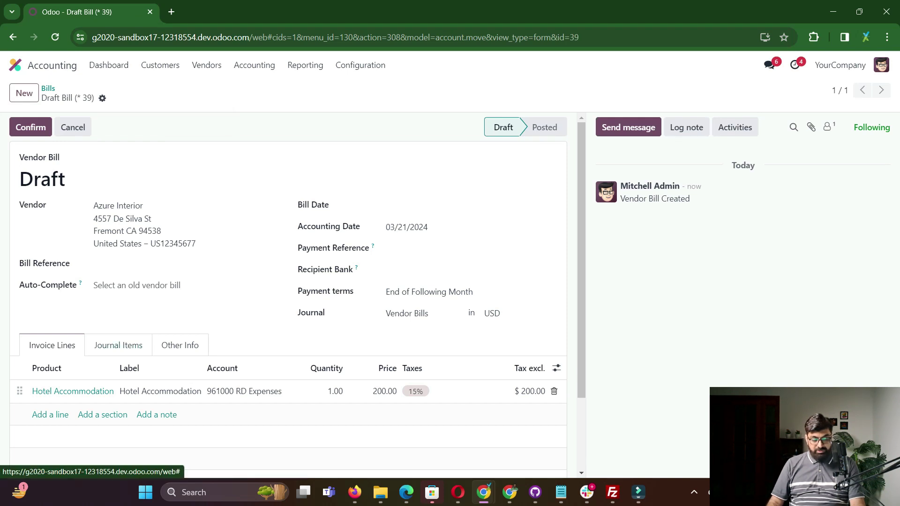
Review the new draft bill's journal items, checking the accounts, debits and credits
click(118, 345)
scroll(288, 290, down, 1)
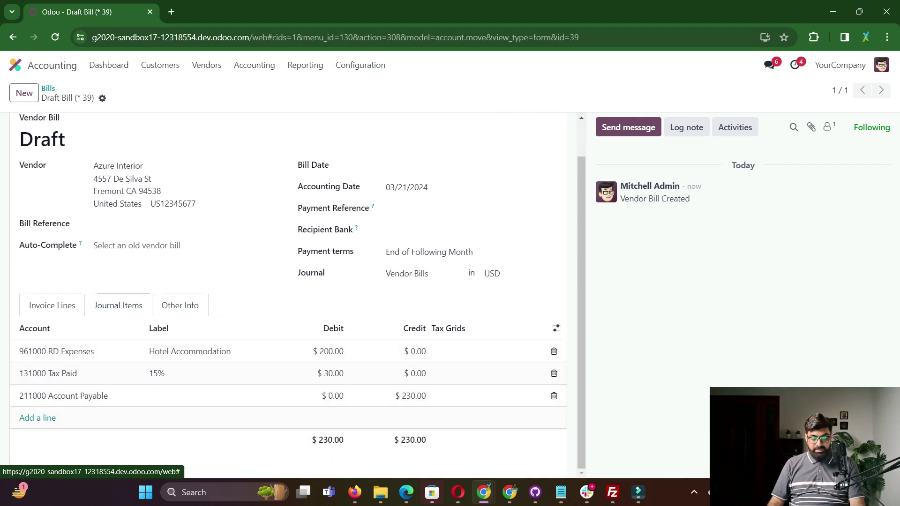
scroll(179, 305, up, 1)
drag(573, 281, 468, 180)
click(469, 180)
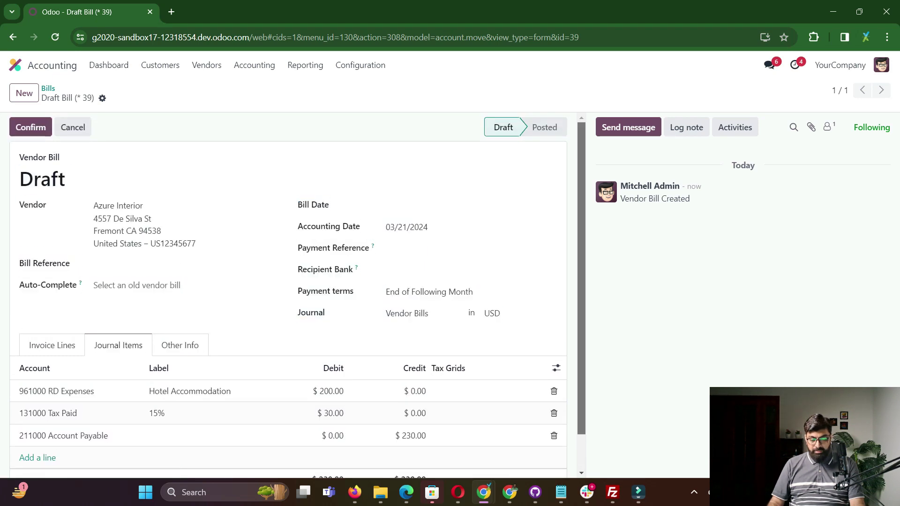
scroll(288, 291, down, 1)
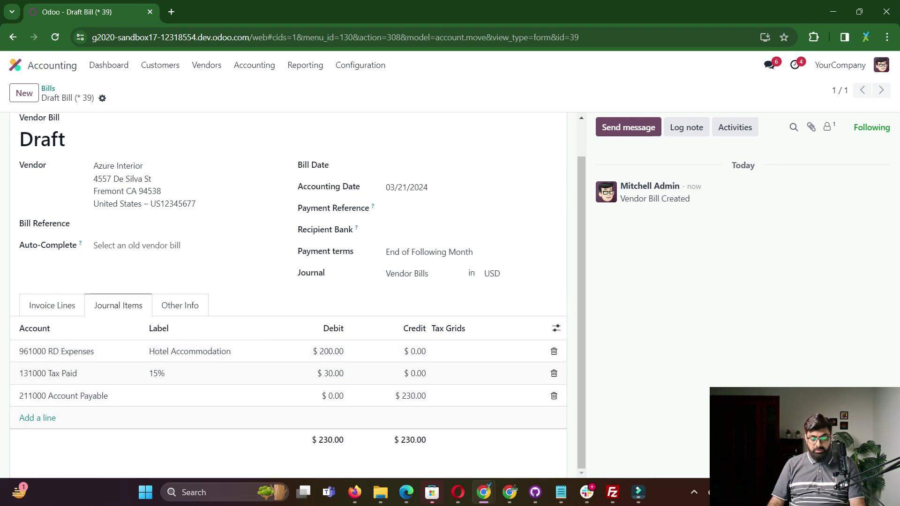
Compare the draft bill's Hotel Accommodation invoice line account with the accounts in its journal items
scroll(288, 296, up, 1)
scroll(288, 295, down, 1)
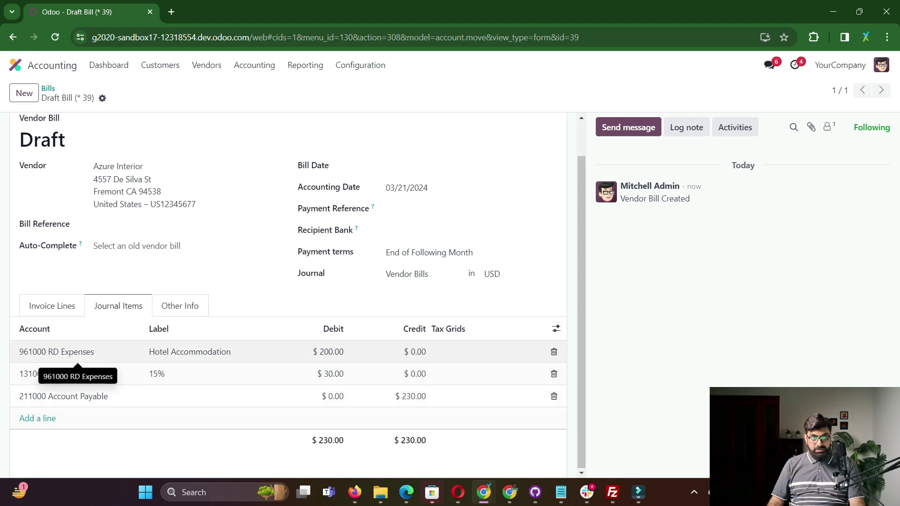
click(52, 305)
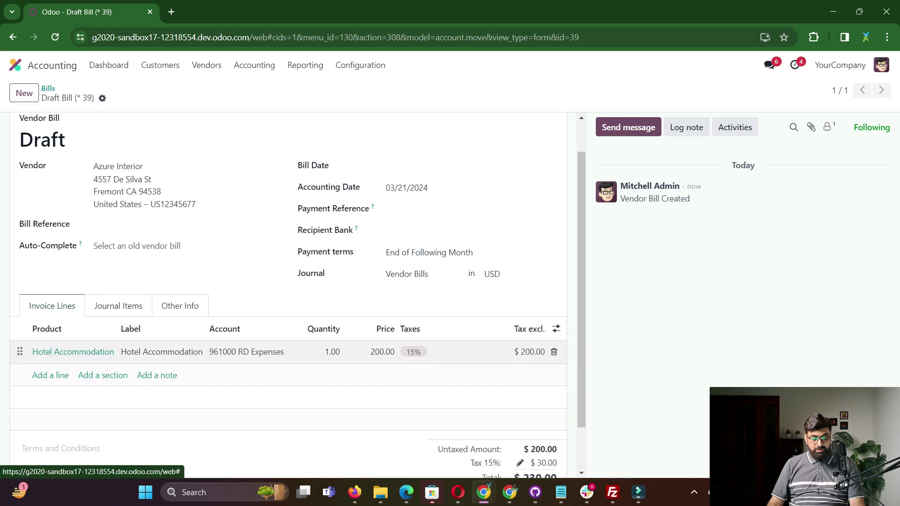
click(118, 306)
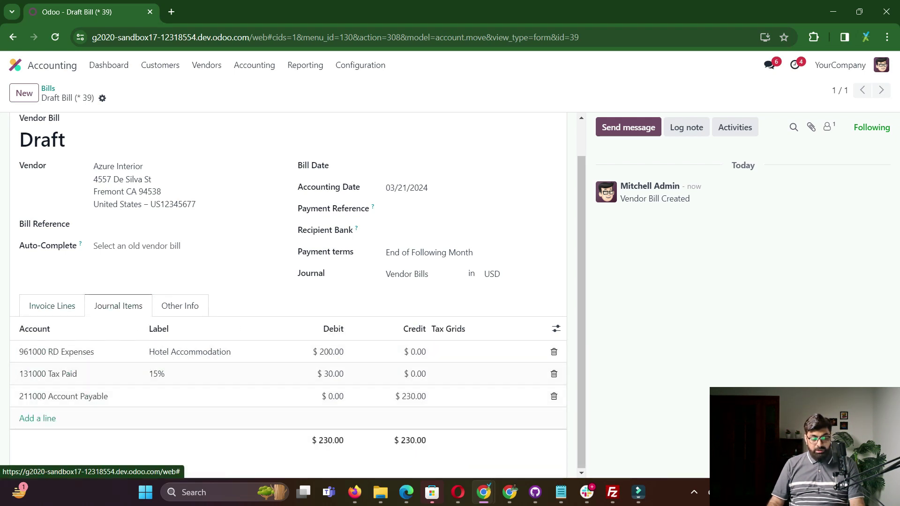
click(52, 305)
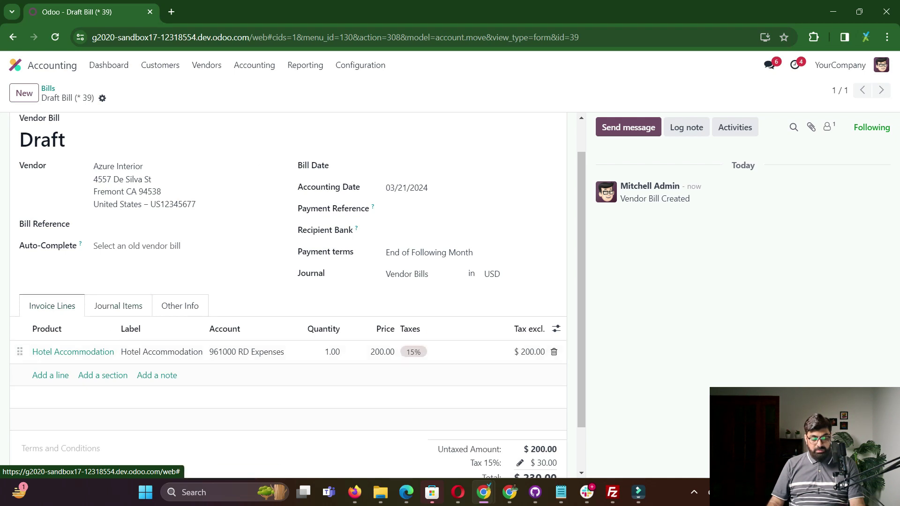
click(119, 306)
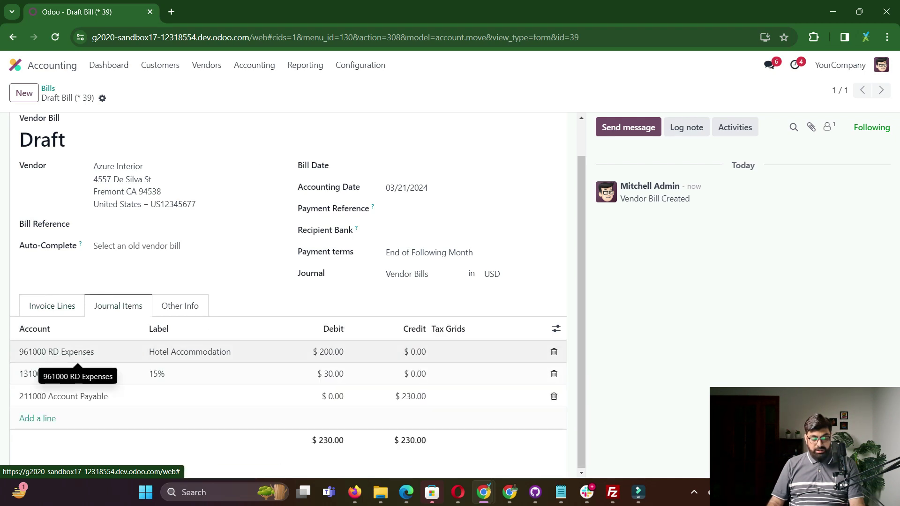
click(52, 306)
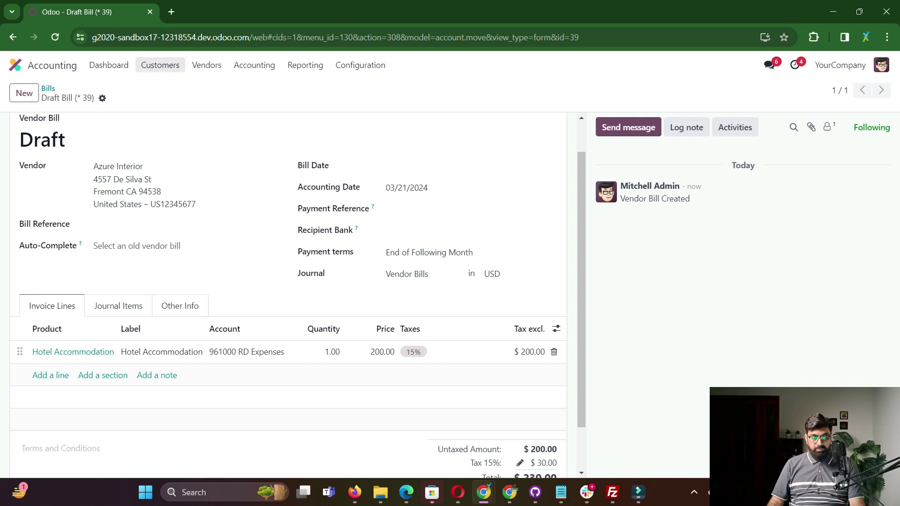
Search the vendor products for "hotel" and open the Hotel Accommodation product
click(207, 65)
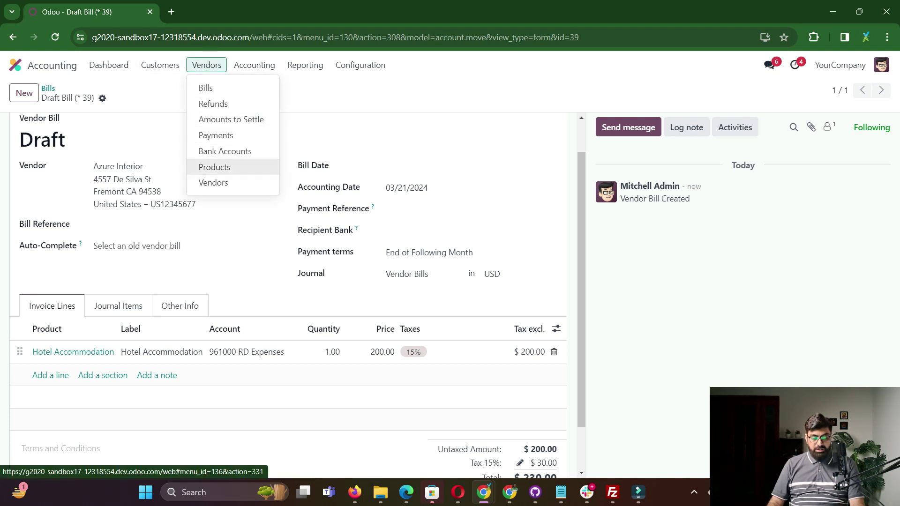
click(214, 167)
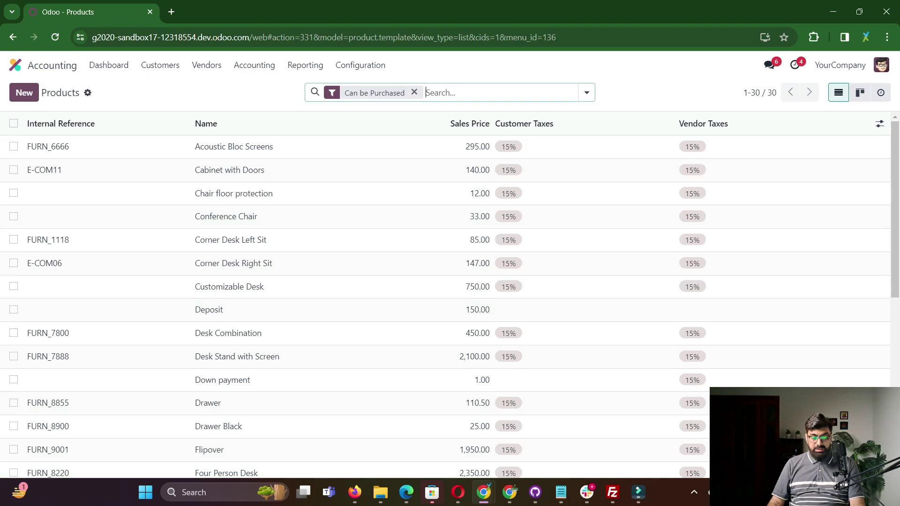
text(hotel)
key(Return)
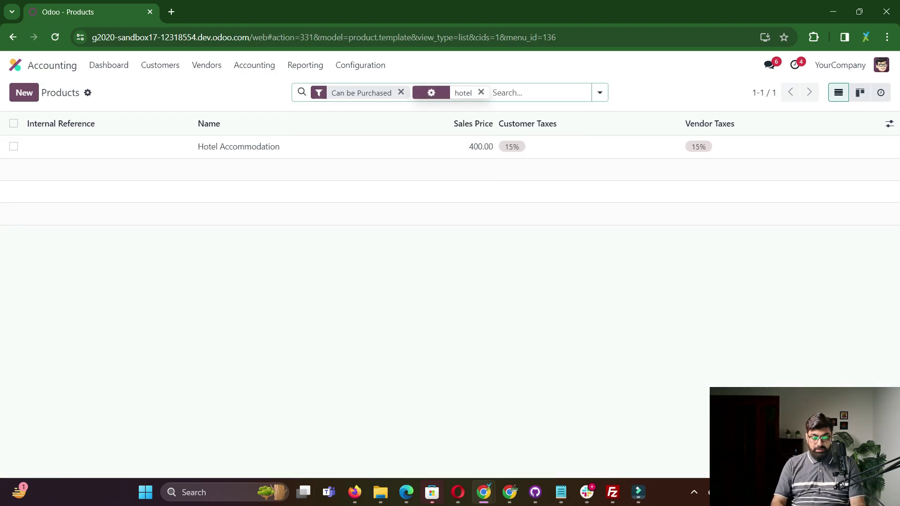
key(Down)
key(Return)
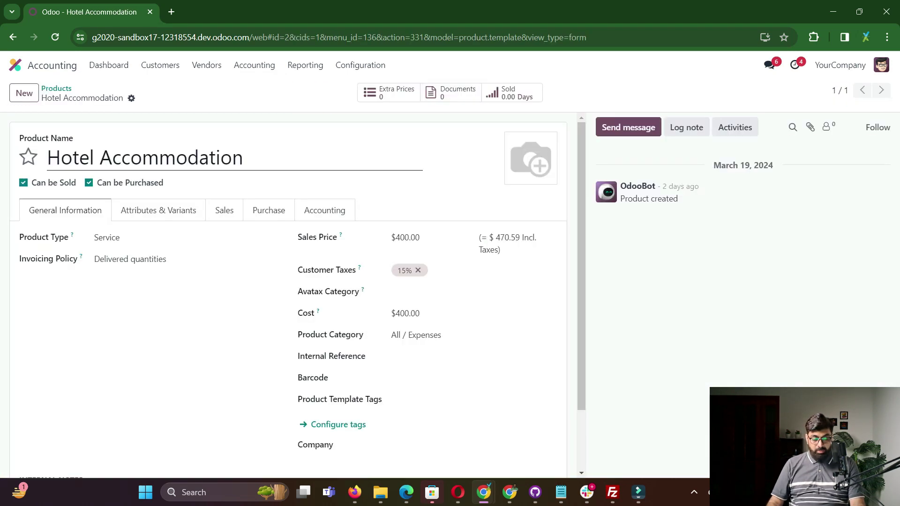
Check the product's purchase settings, then open its Expenses category and read the explanation of the expense account
click(269, 210)
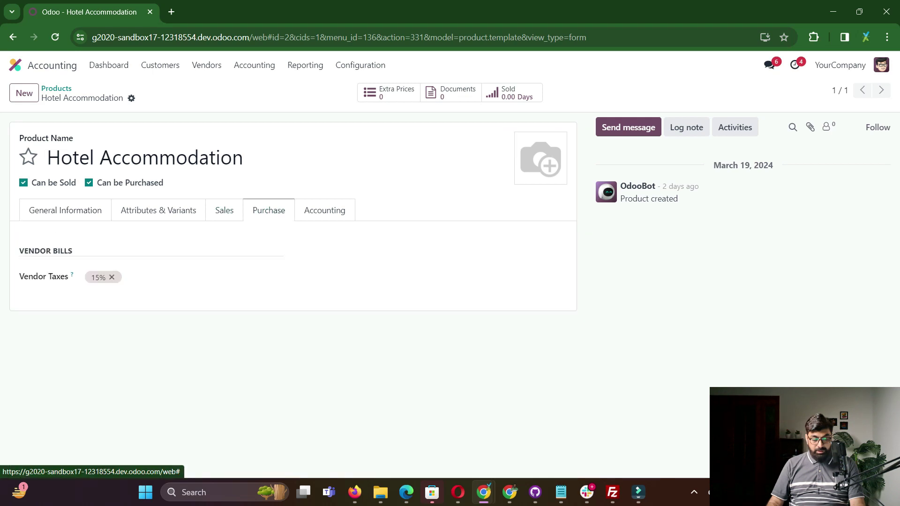
click(65, 210)
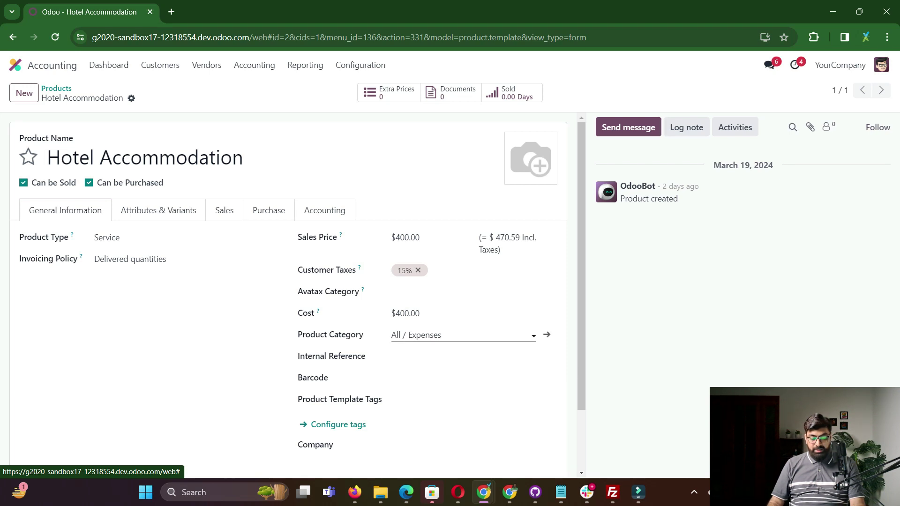
click(546, 334)
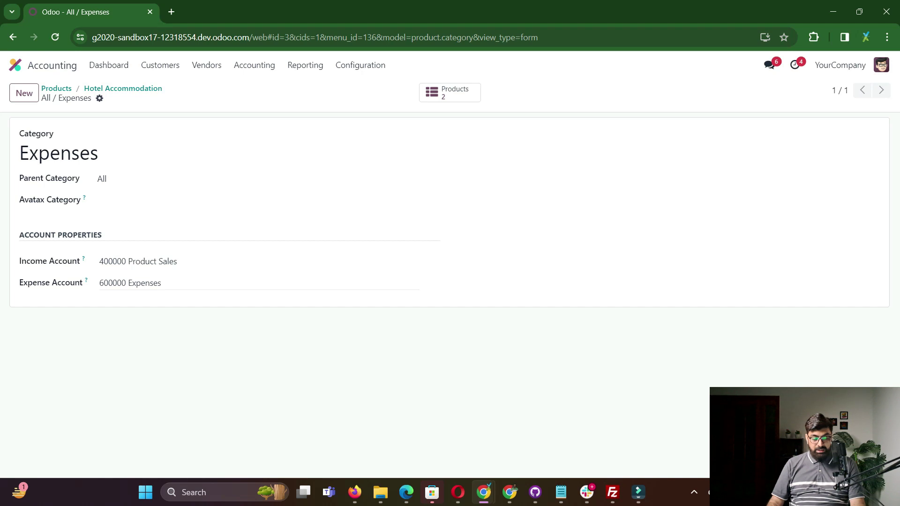
mouse_move(86, 281)
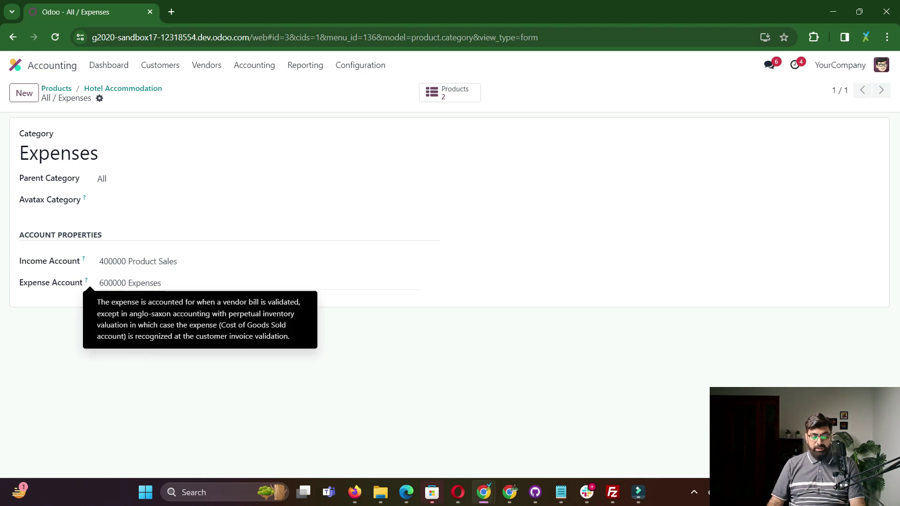
double_click(136, 283)
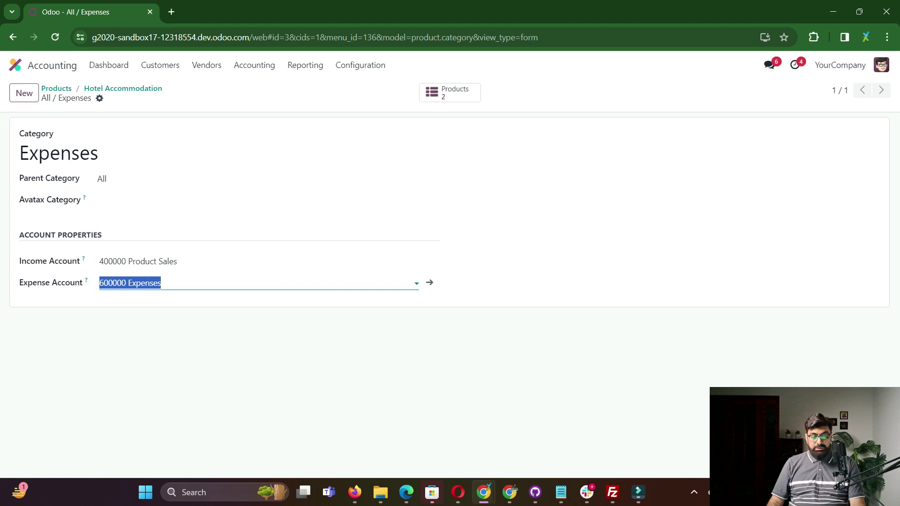
mouse_move(87, 280)
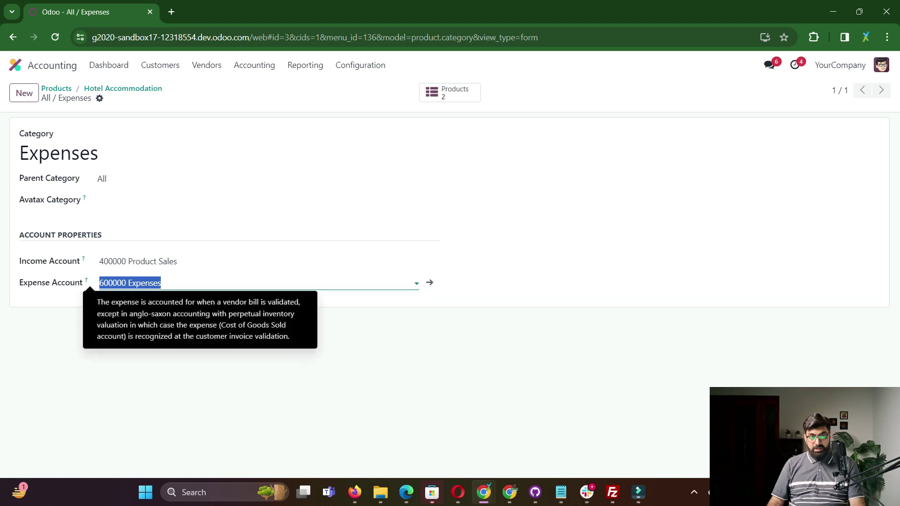
click(197, 338)
mouse_move(86, 280)
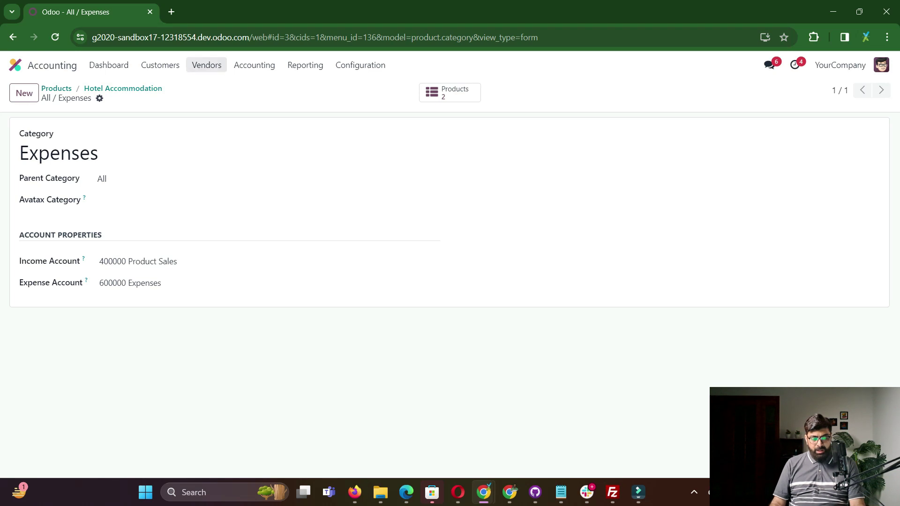
Find the Hotel Accommodation product again by searching the vendor products for "hotel acc" and check its vendor taxes
click(206, 65)
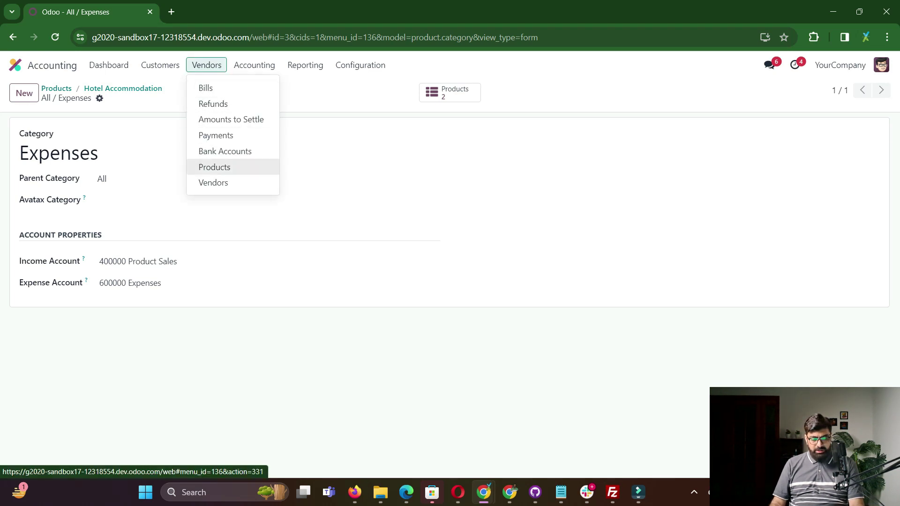
click(214, 167)
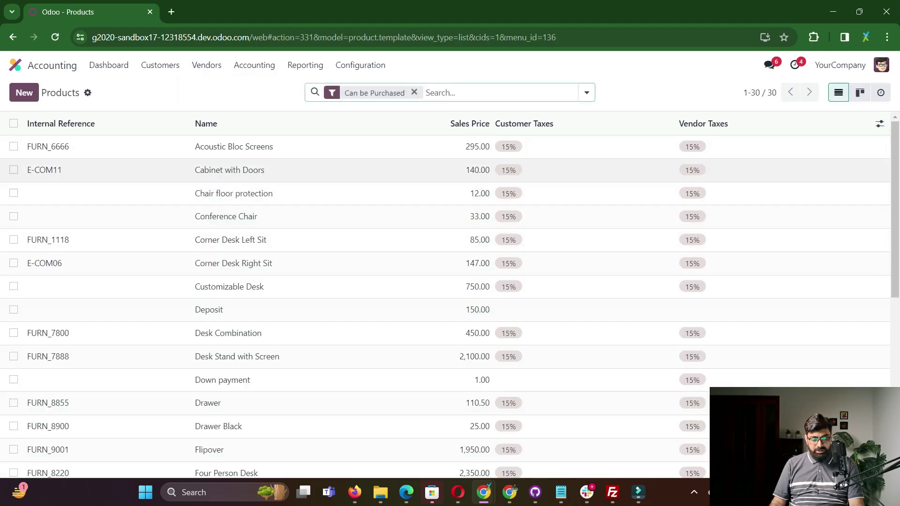
text(hot)
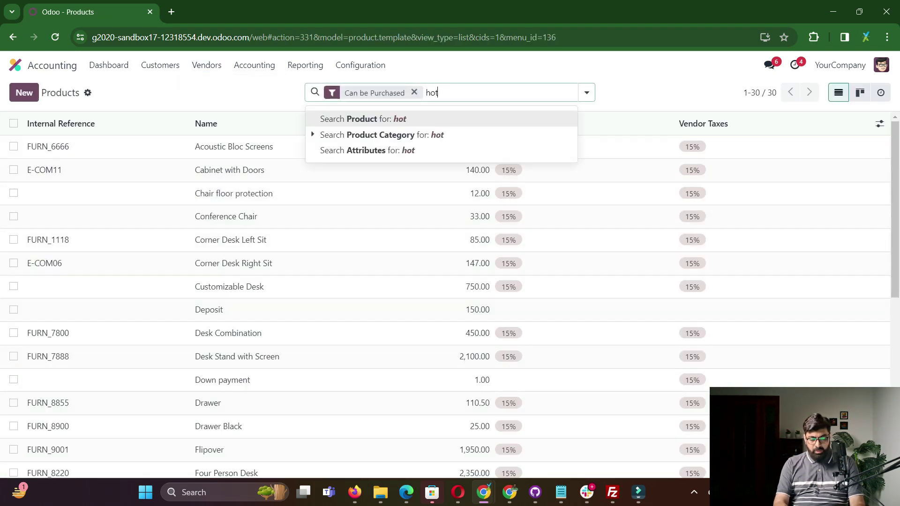
text(el acc)
key(Return)
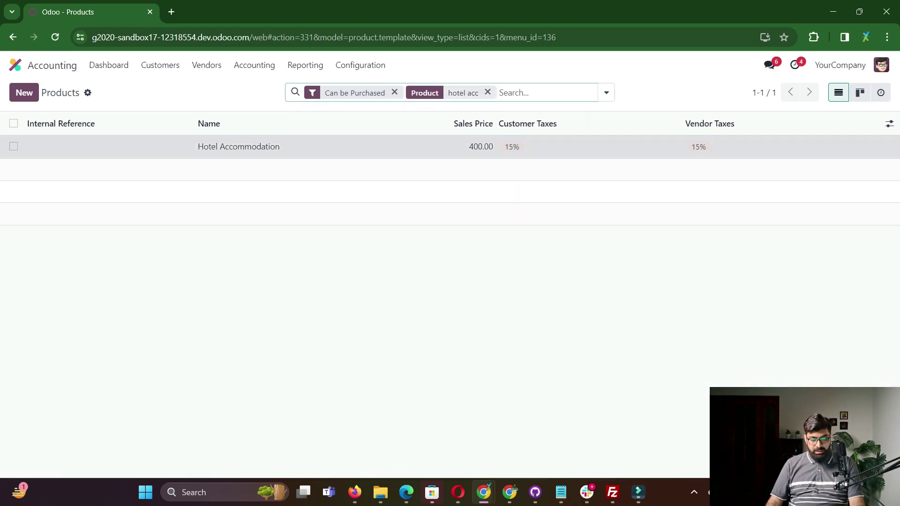
click(238, 146)
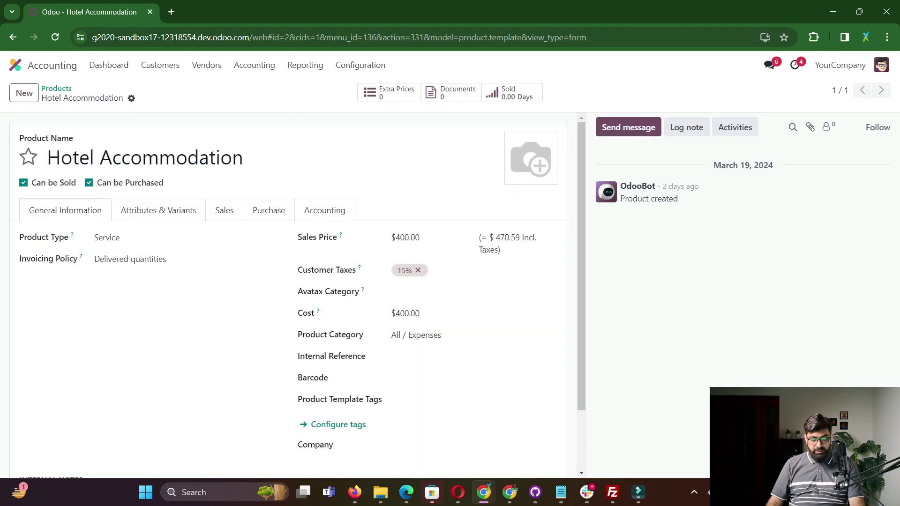
click(269, 210)
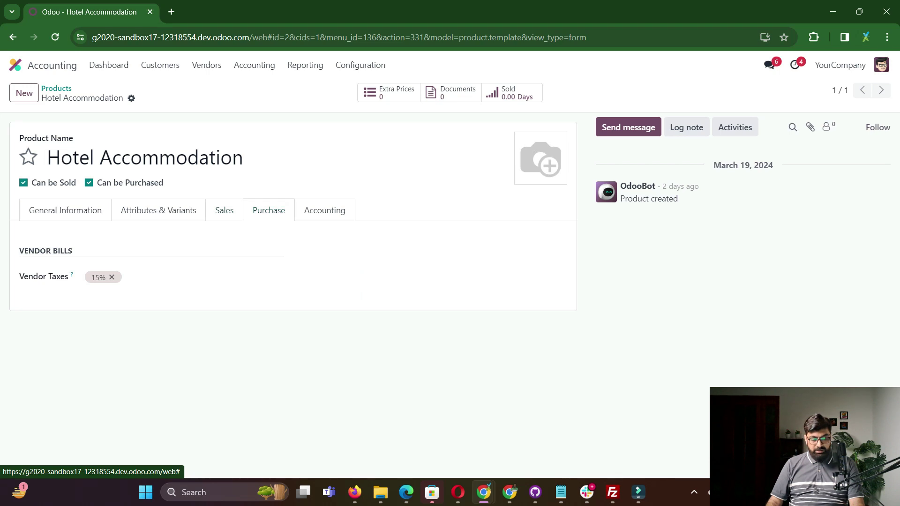
mouse_move(72, 275)
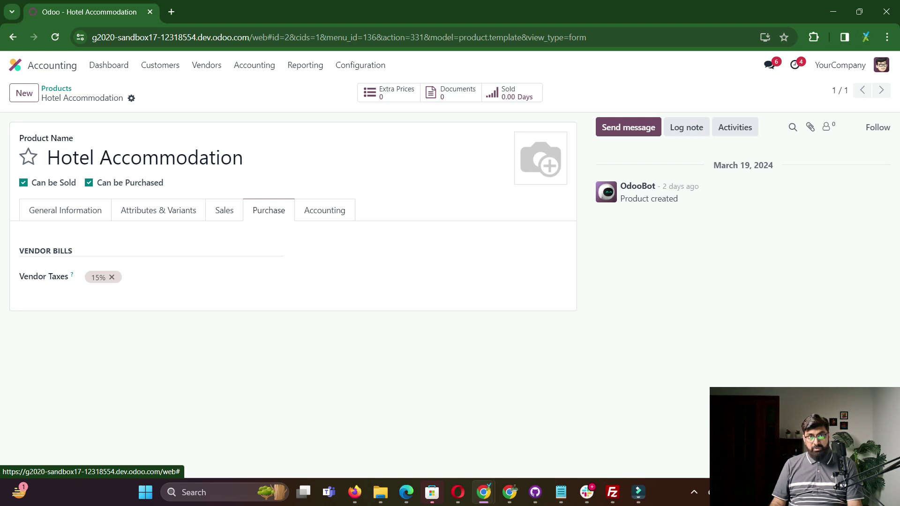
Open the partially paid Azure Interior bill dated 03/21/2024 from the vendor bills
click(206, 65)
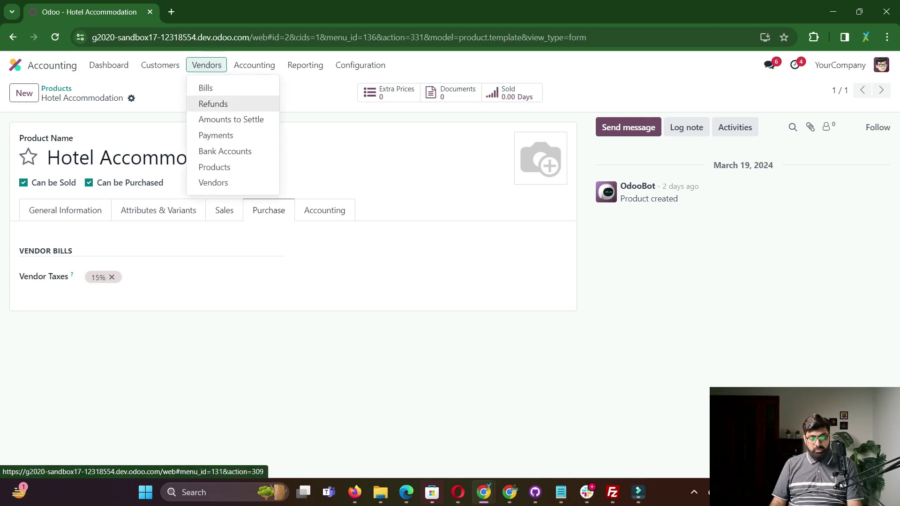
click(203, 86)
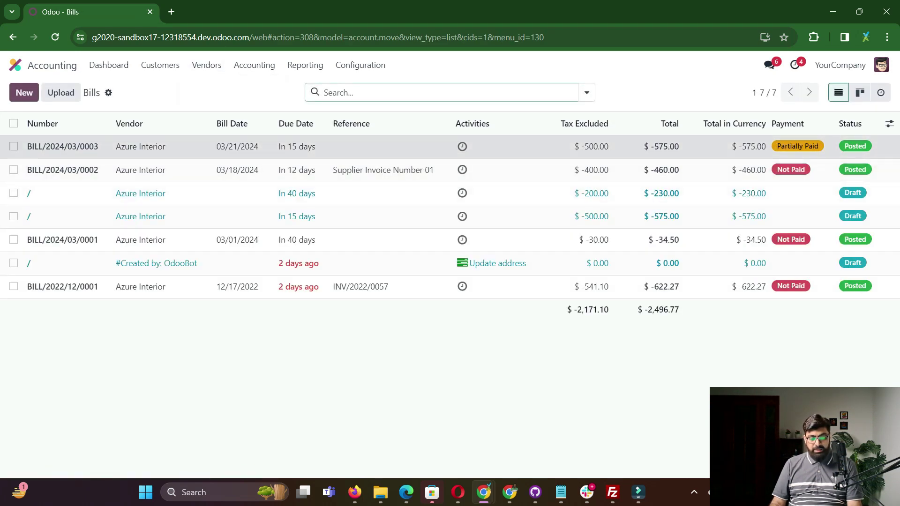
click(656, 146)
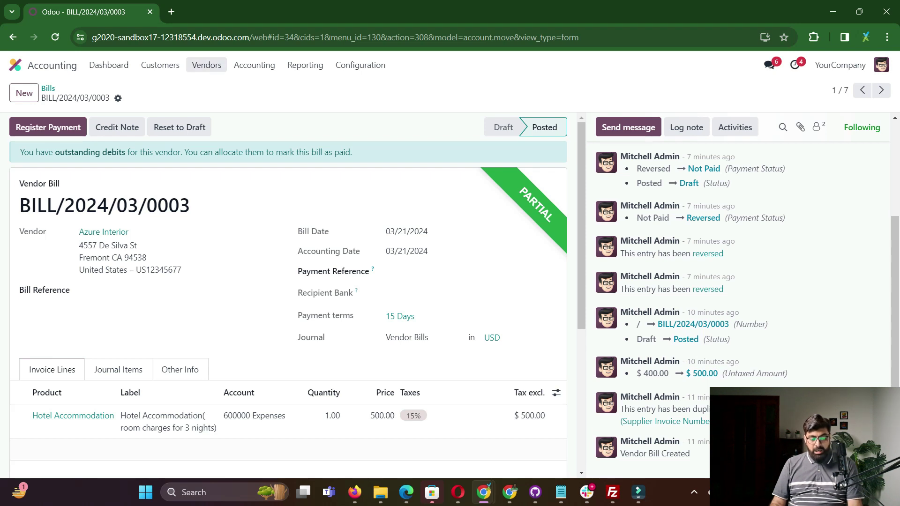
Return to the vendor products, search for "hotel acc" and open the Hotel Accommodation product
click(206, 65)
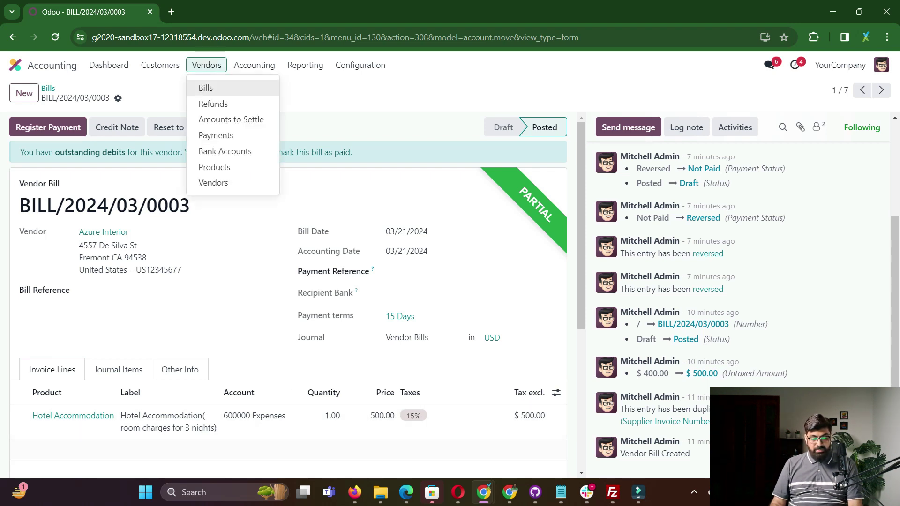
click(214, 167)
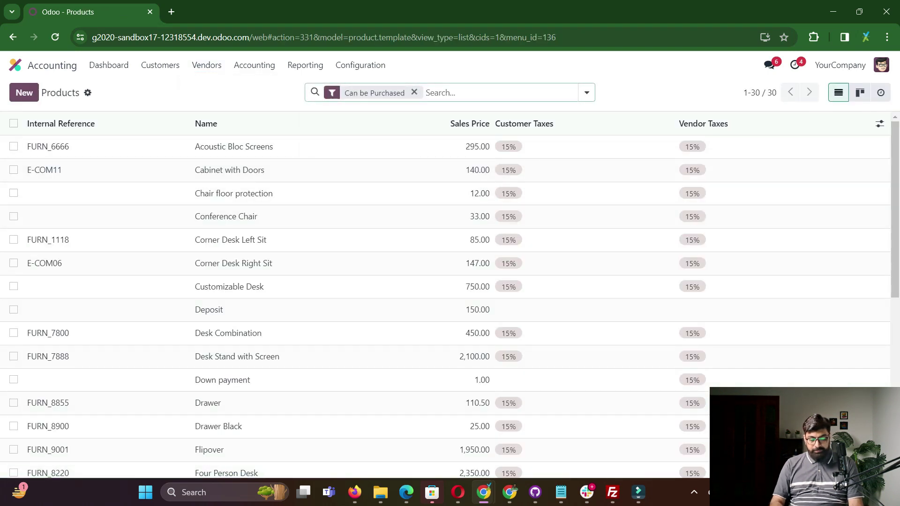
text(hotel acc)
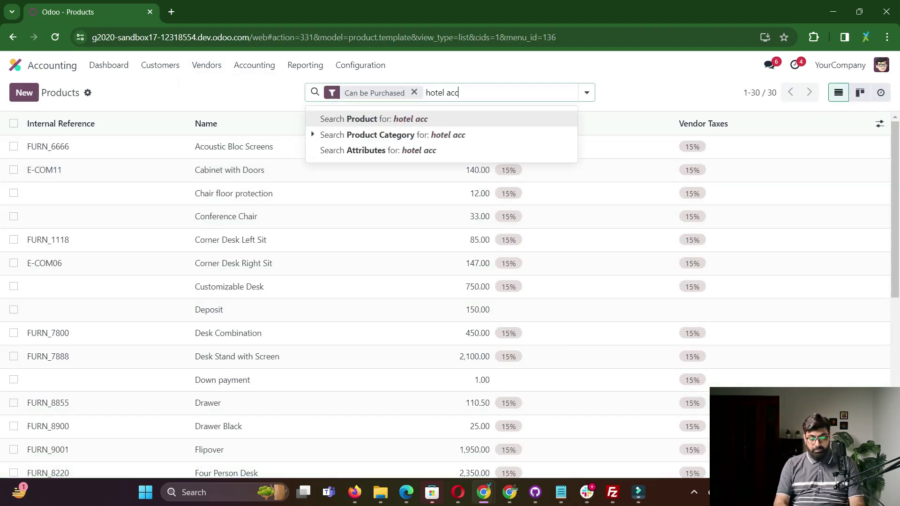
key(Return)
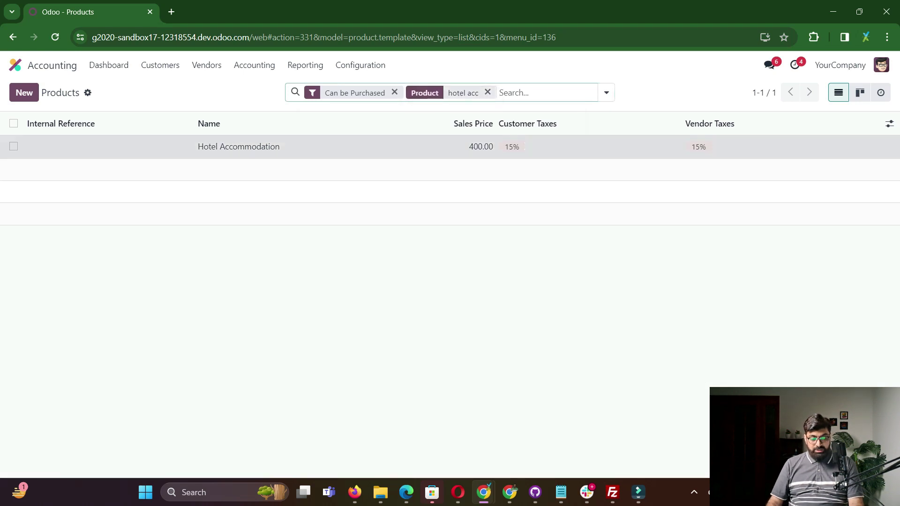
click(239, 146)
Review the Hotel Accommodation product's purchase settings and its cost in the general information
click(268, 210)
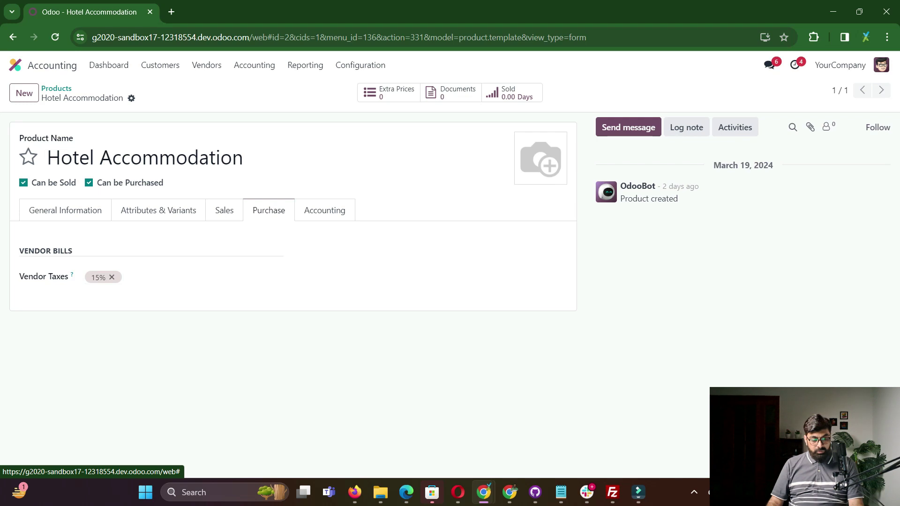
click(65, 210)
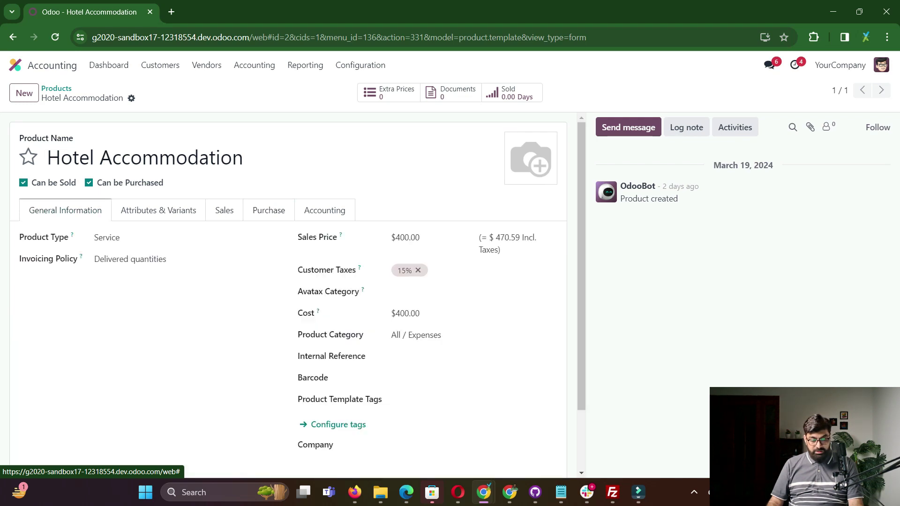
scroll(288, 295, down, 2)
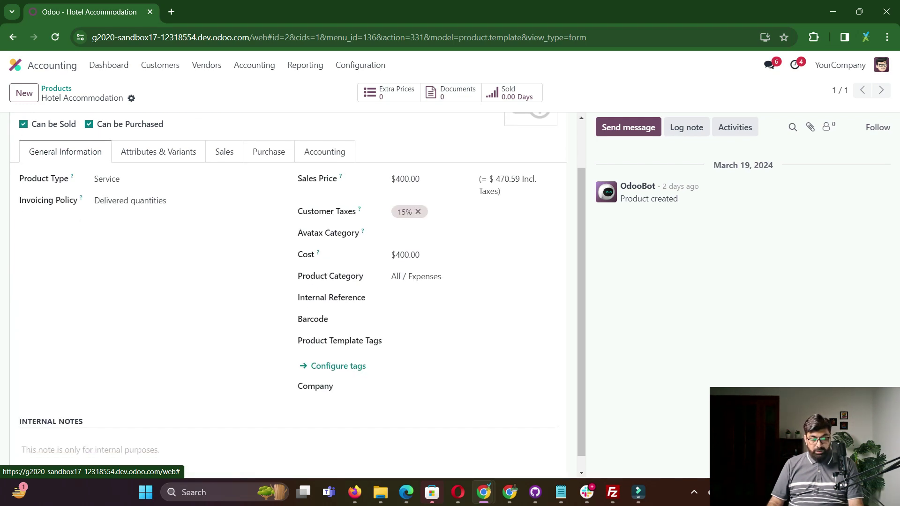
drag(302, 255, 396, 255)
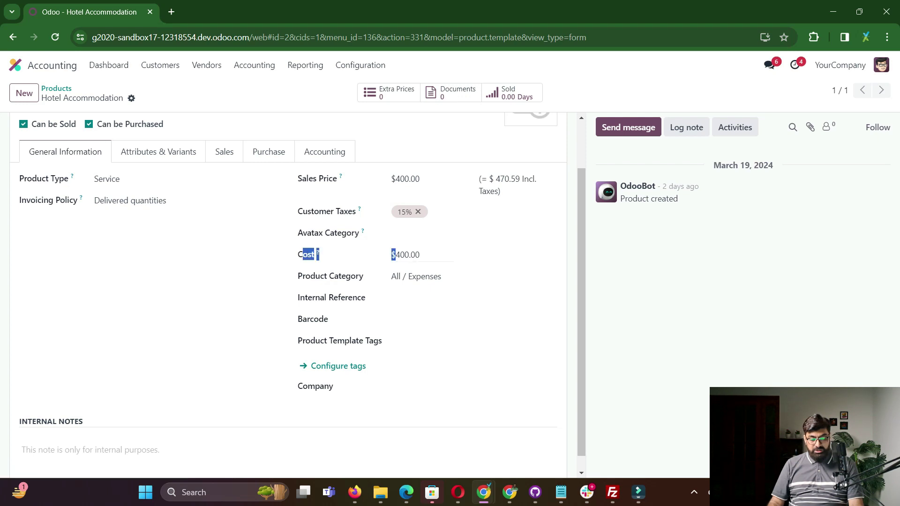
Check the Hotel Accommodation product's cost and start a new vendor bill for Azure Interior
double_click(409, 255)
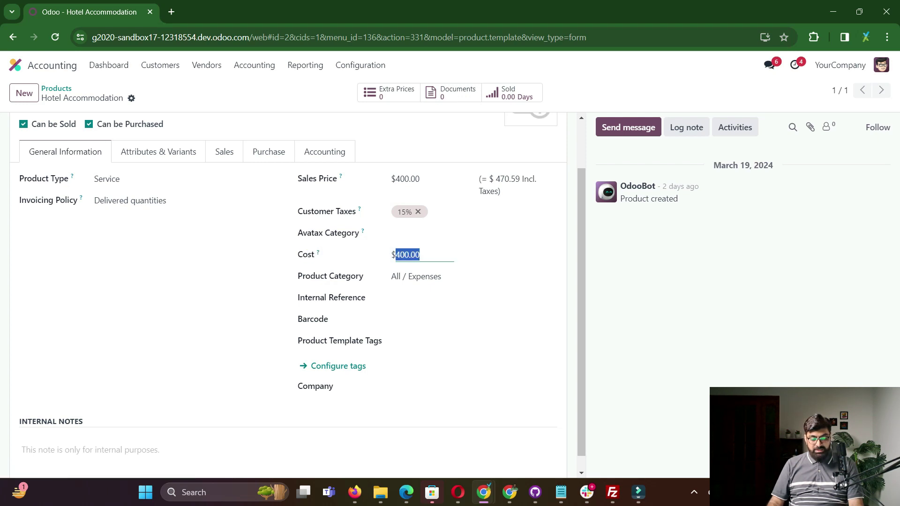
click(206, 65)
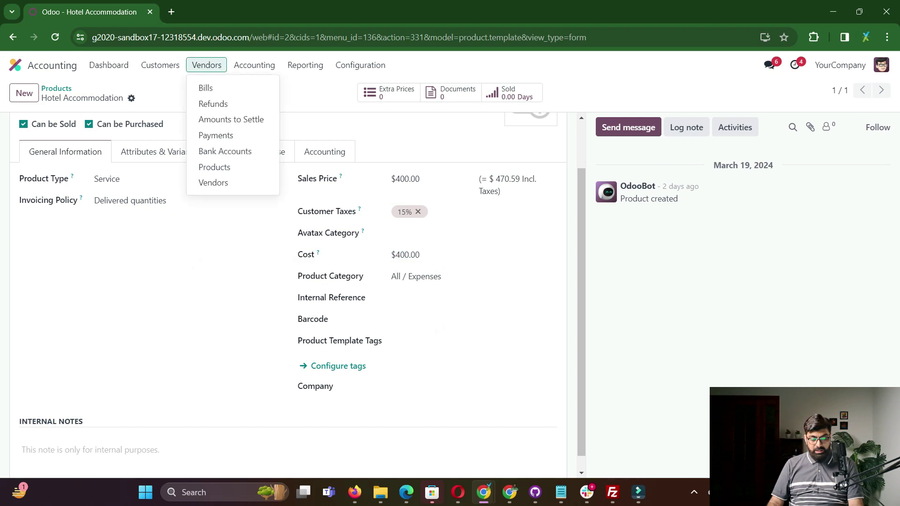
click(203, 87)
click(24, 92)
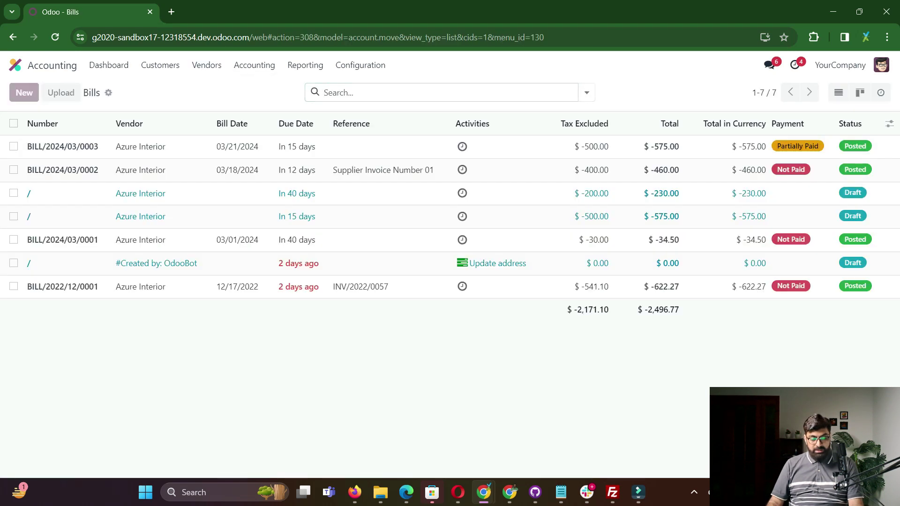
click(182, 205)
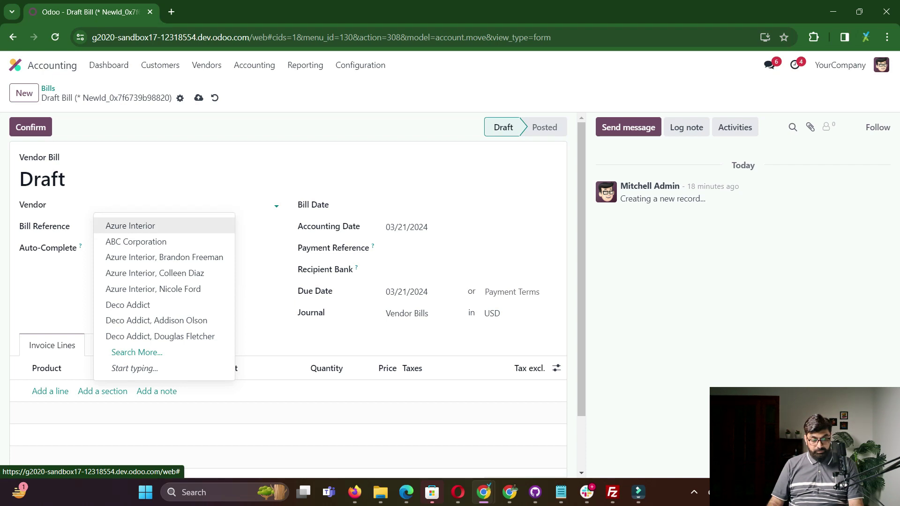
key(Return)
Add a Hotel Accommodation line to the new bill and check its price
click(50, 392)
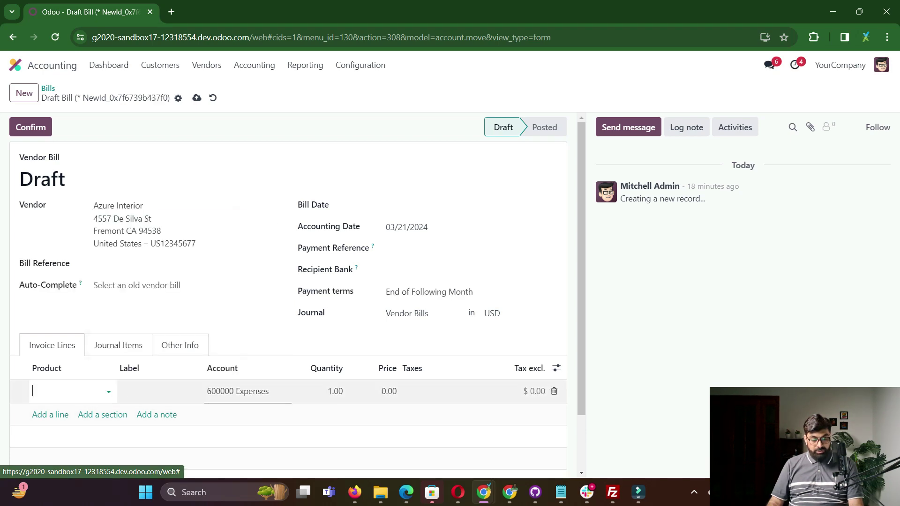
text(hotel acc)
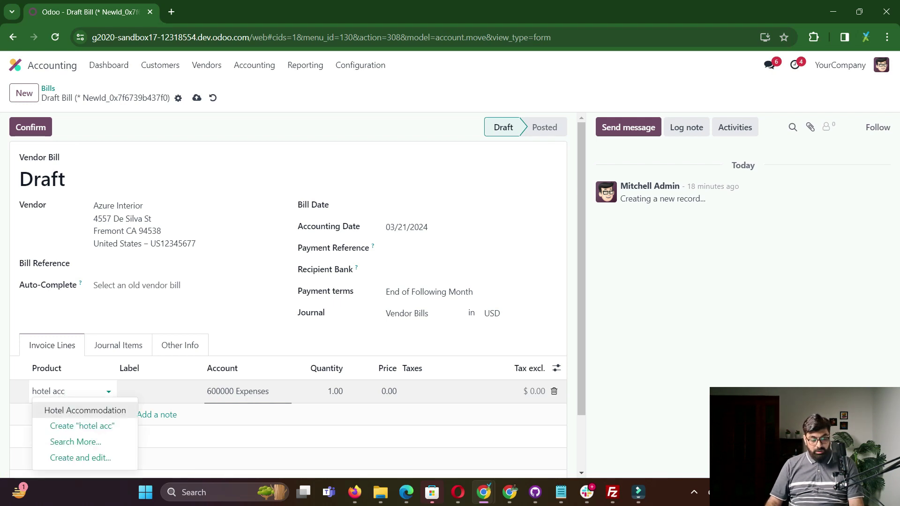
key(Return)
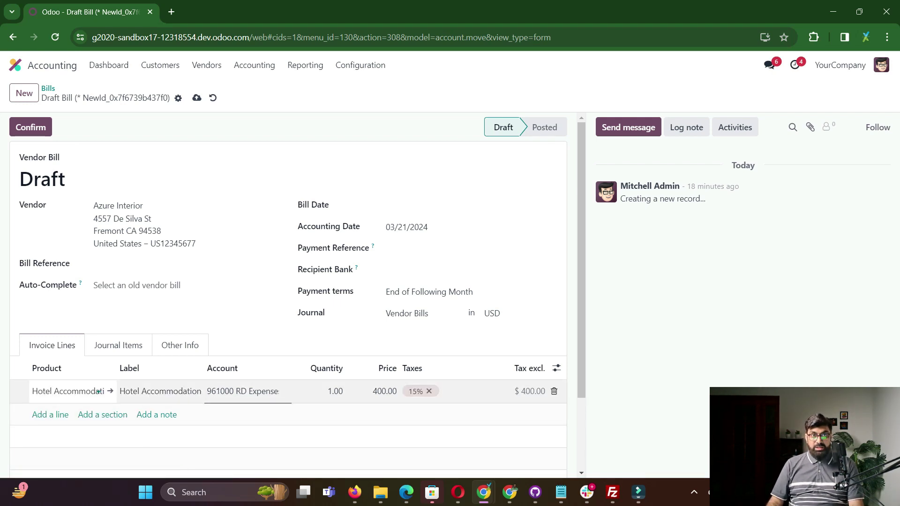
click(384, 391)
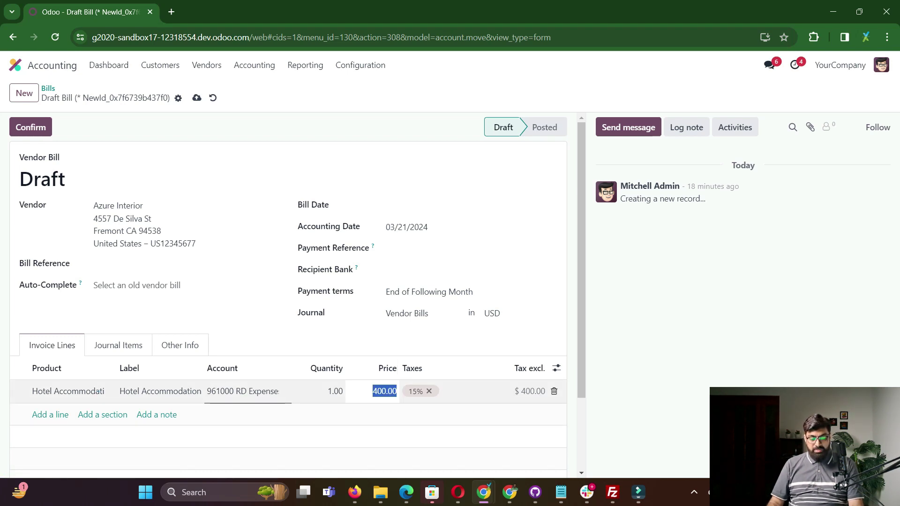
Search the vendor products for "hotel", open the Hotel Accommodation product and check its cost
click(206, 65)
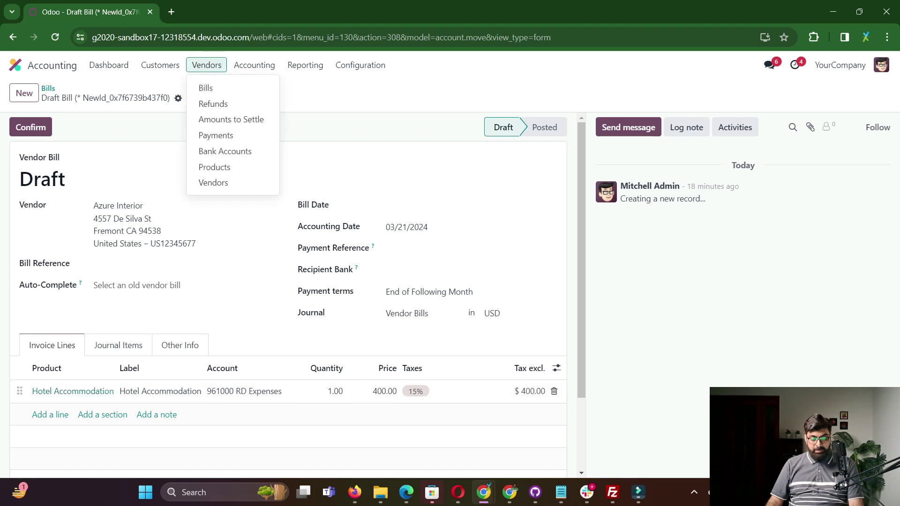
click(214, 167)
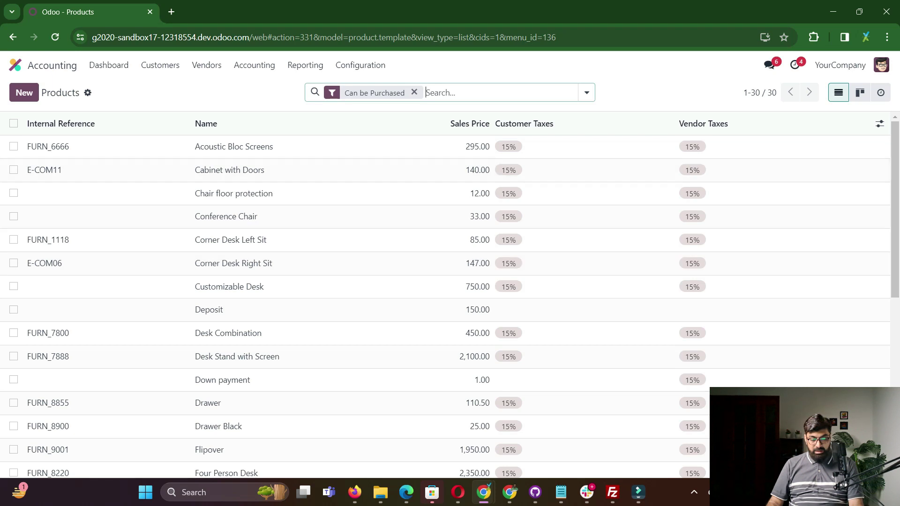
text(hotel)
key(Return)
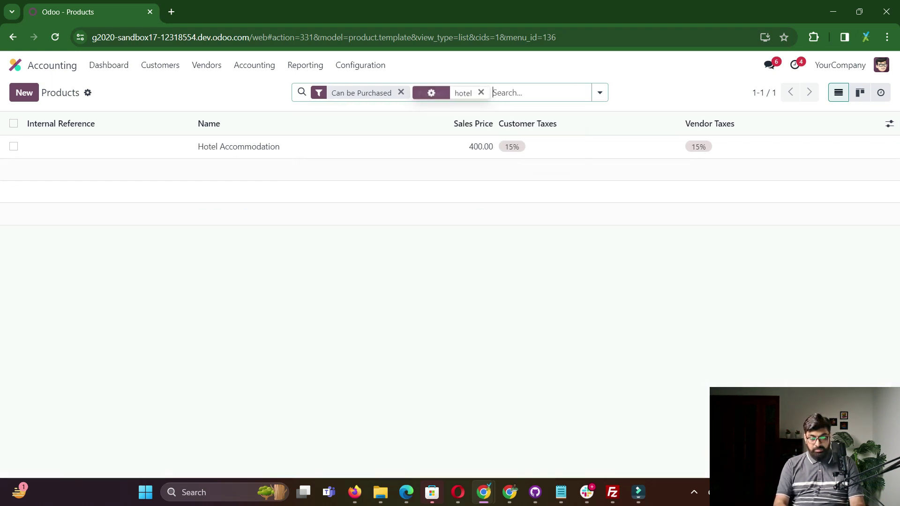
click(374, 146)
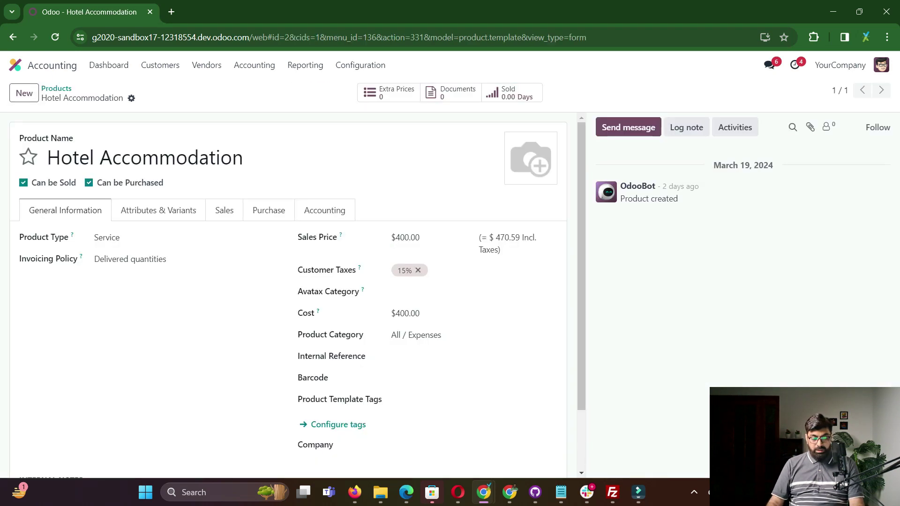
scroll(289, 295, down, 1)
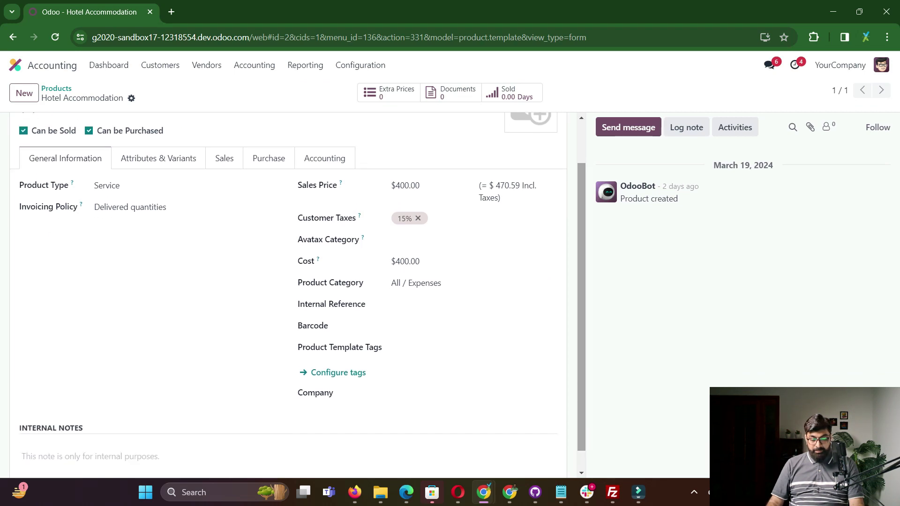
double_click(408, 261)
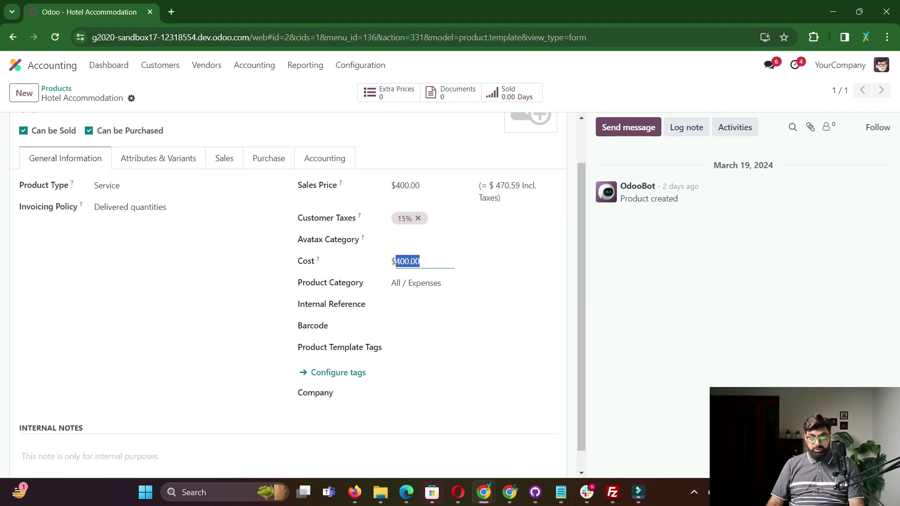
mouse_move(318, 259)
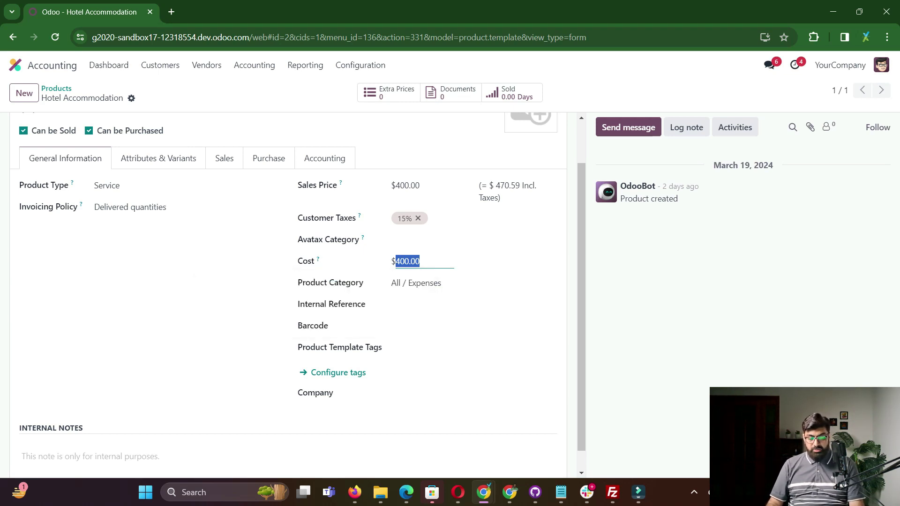
Open the vendor bills list and filter it to show only Posted bills
click(206, 65)
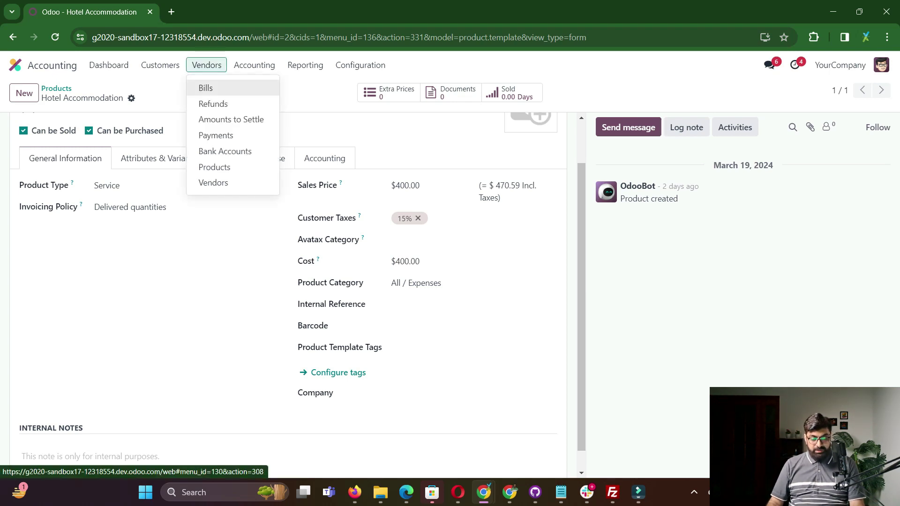
click(205, 87)
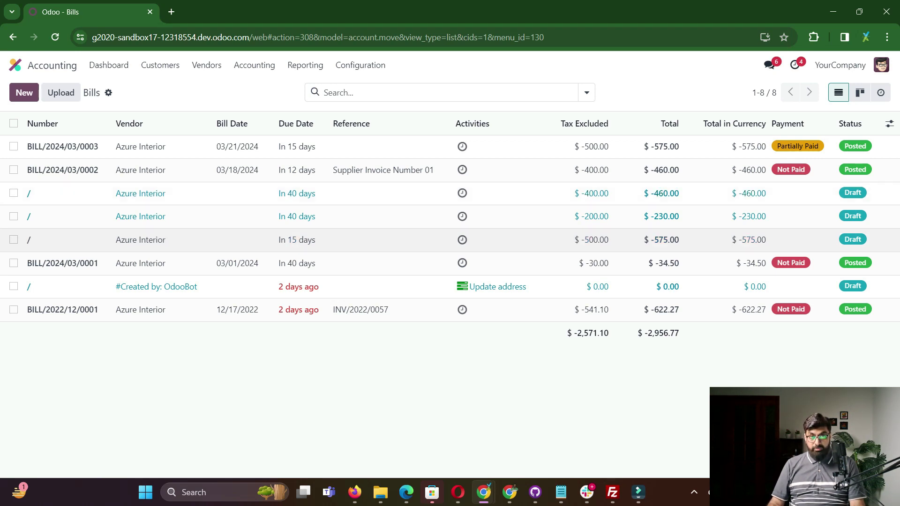
click(586, 92)
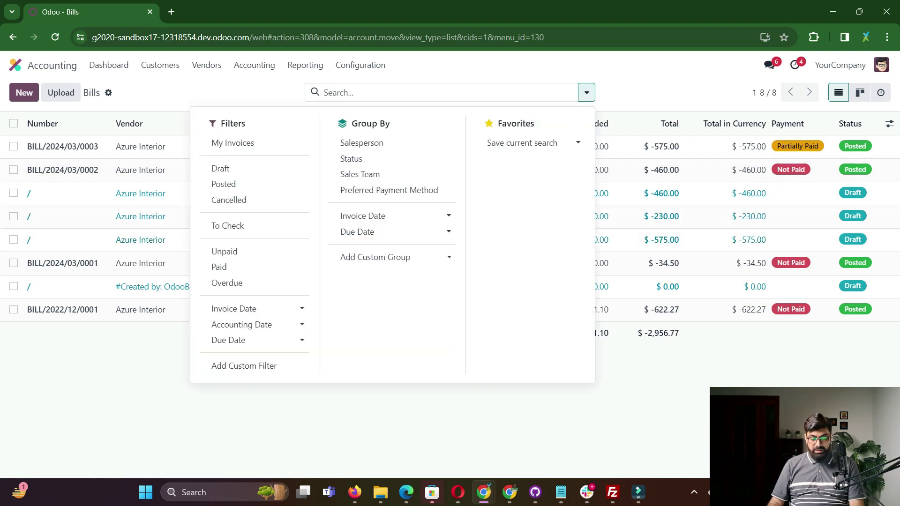
click(223, 184)
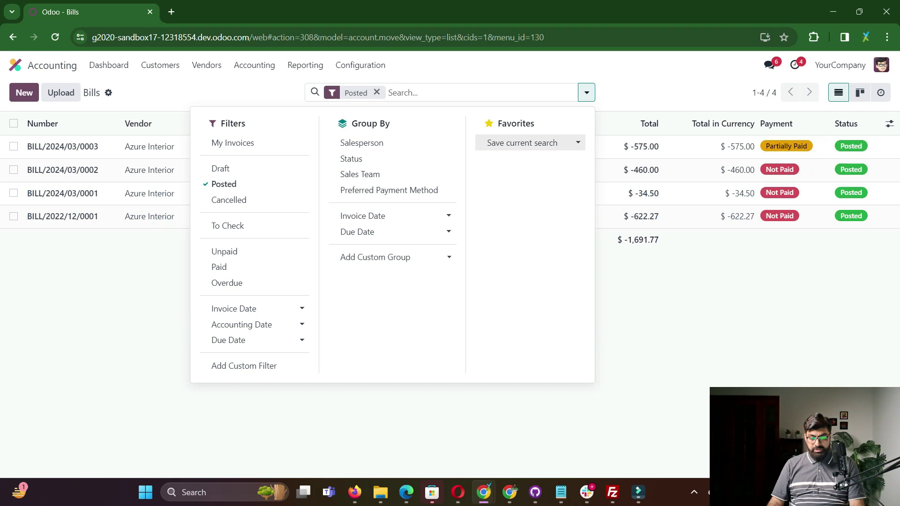
click(670, 94)
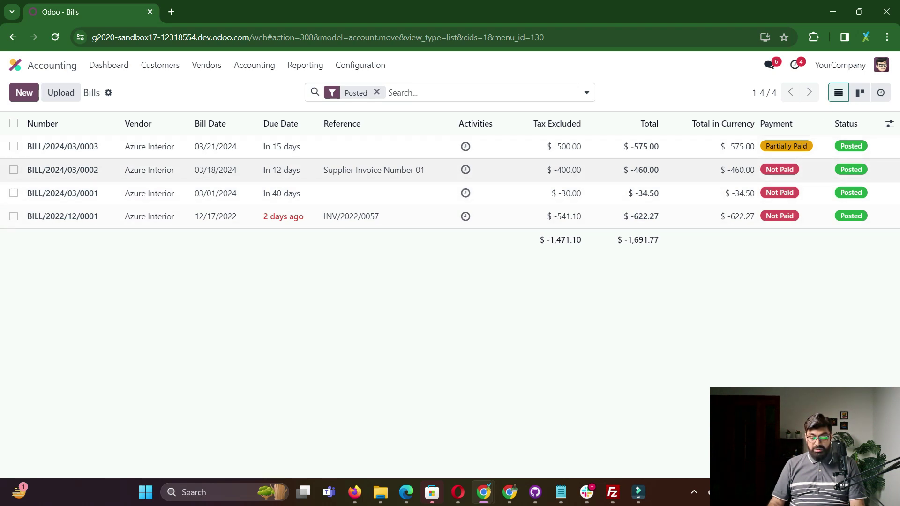
Add the Amount Due column to the bills list and look over the other optional columns
click(889, 124)
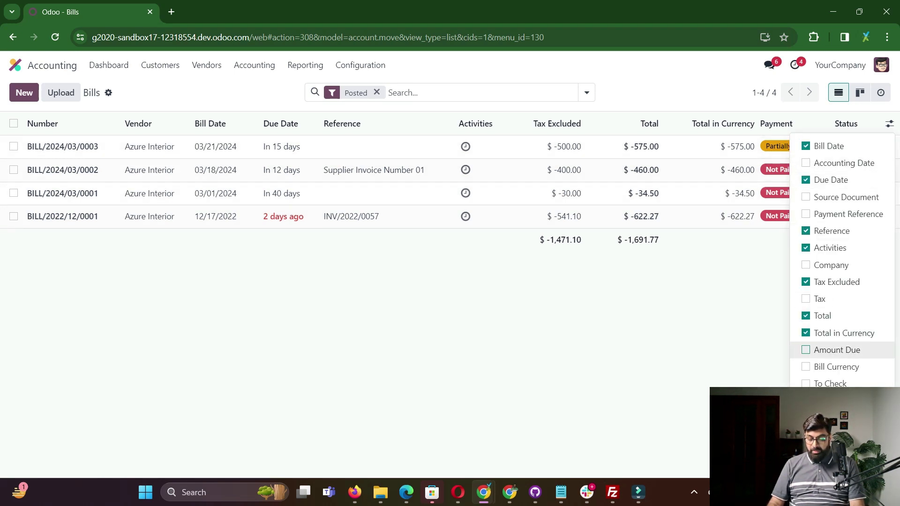
click(825, 350)
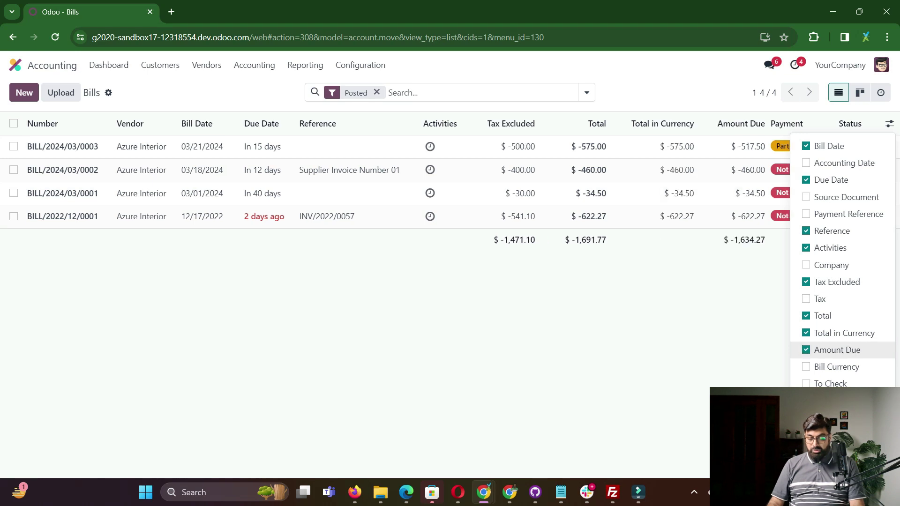
key(Escape)
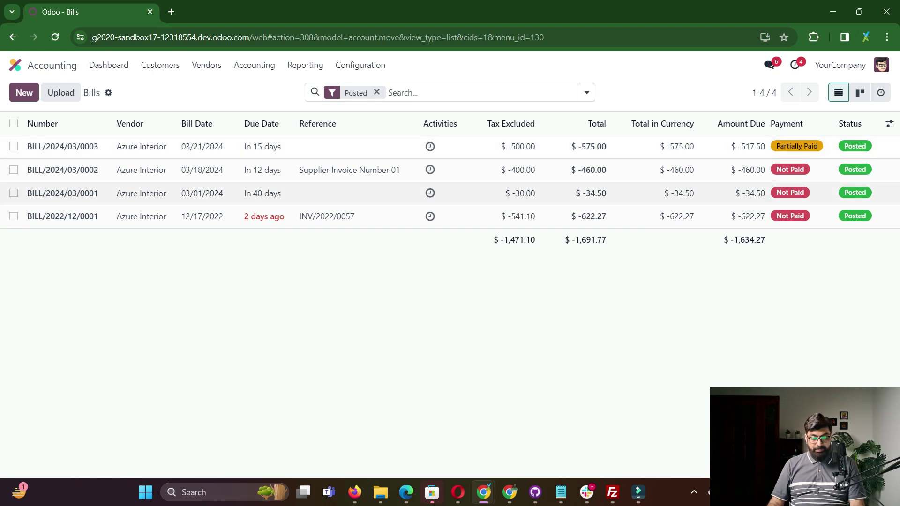
click(889, 123)
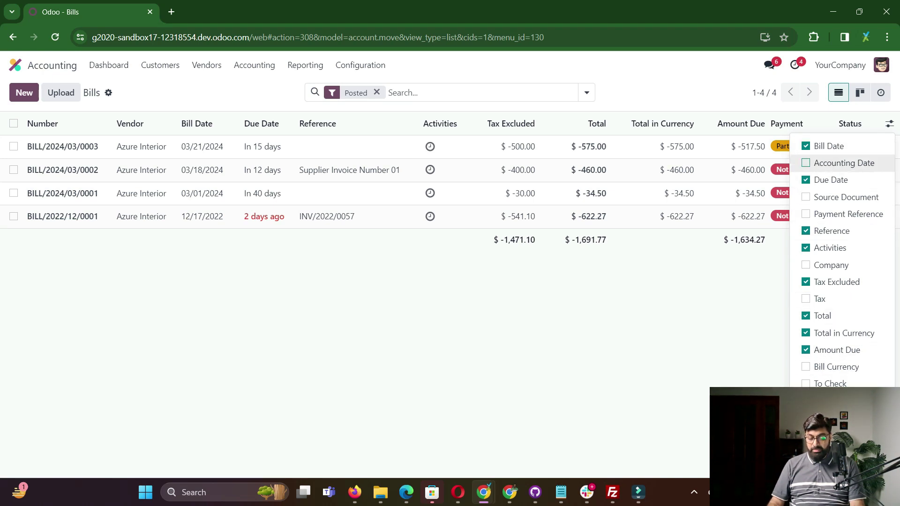
key(Escape)
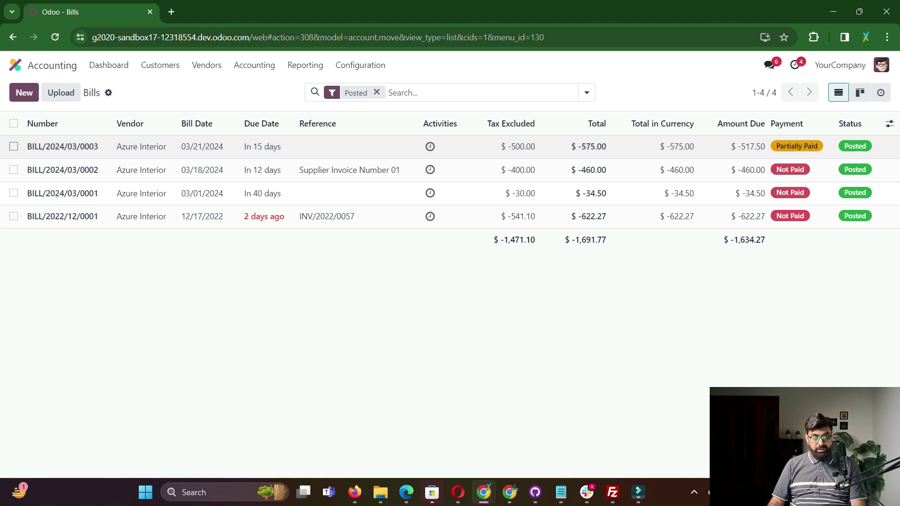
Register a payment for the partially paid Azure Interior bill dated 03/21/2024, using the Bank journal and the Manual payment method
click(14, 146)
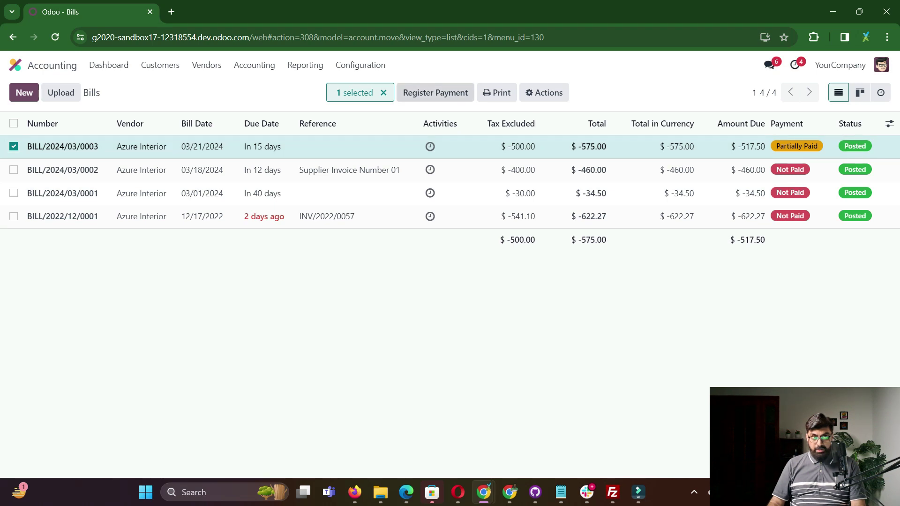
click(436, 92)
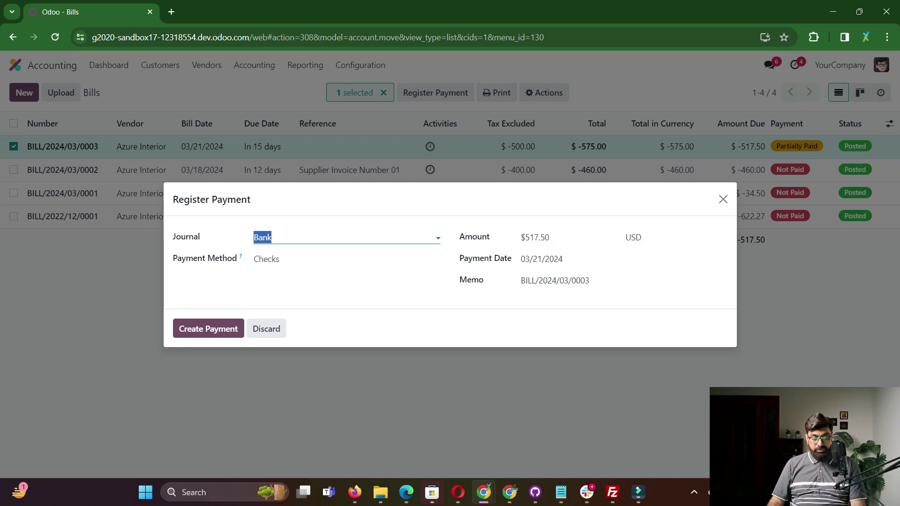
click(300, 238)
click(300, 238)
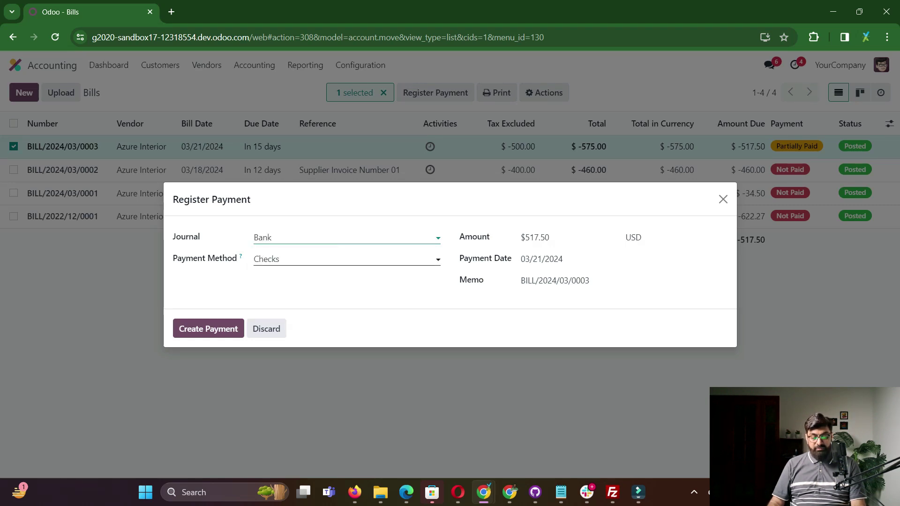
click(300, 259)
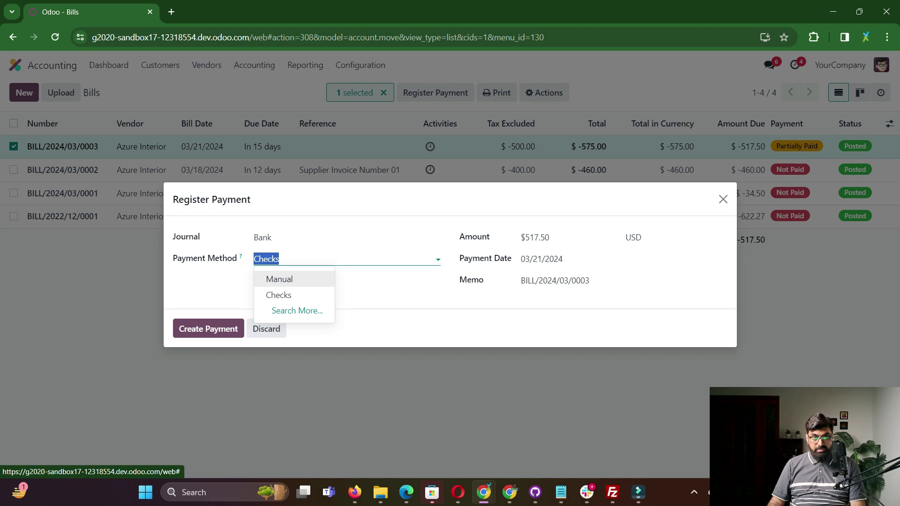
click(279, 279)
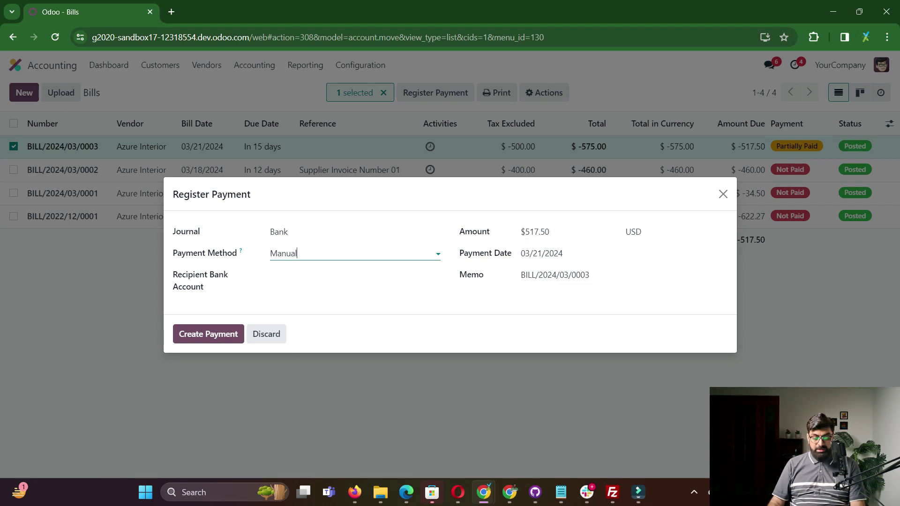
click(208, 333)
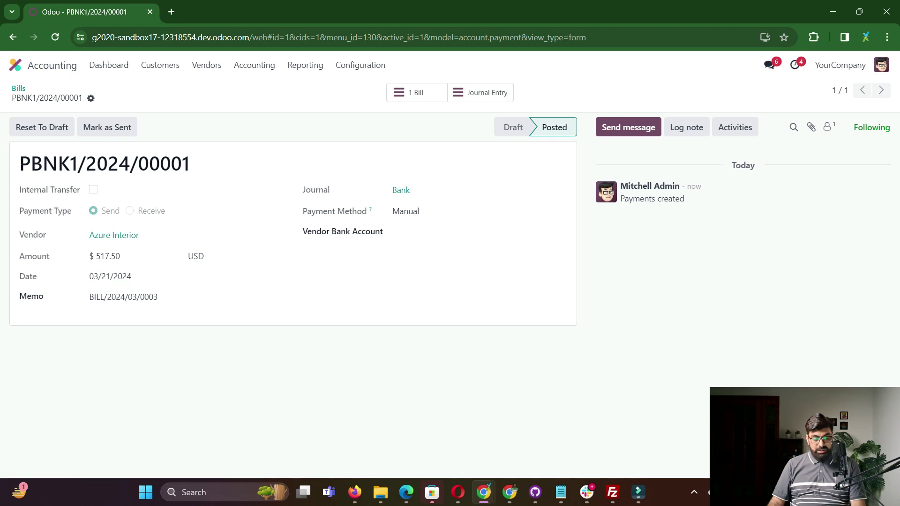
Review the date and memo of the Azure Interior payment and return to the vendor bills list
double_click(106, 276)
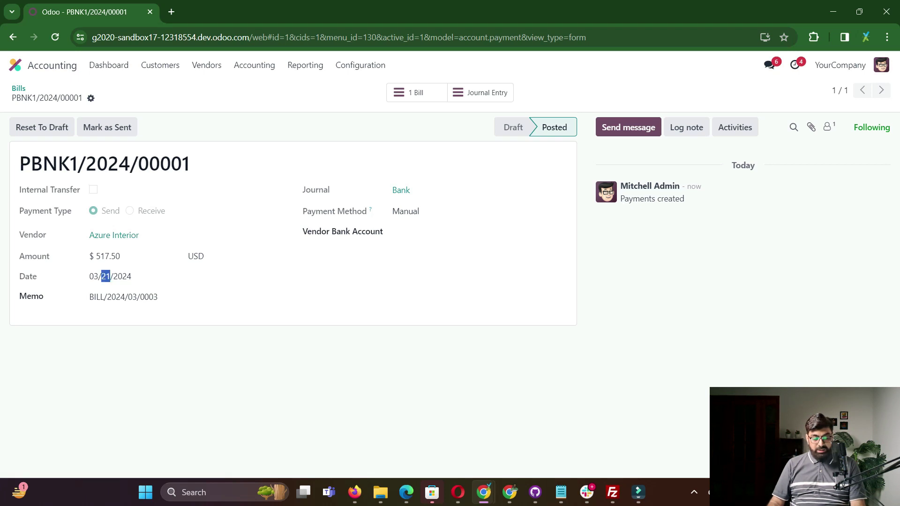
click(105, 297)
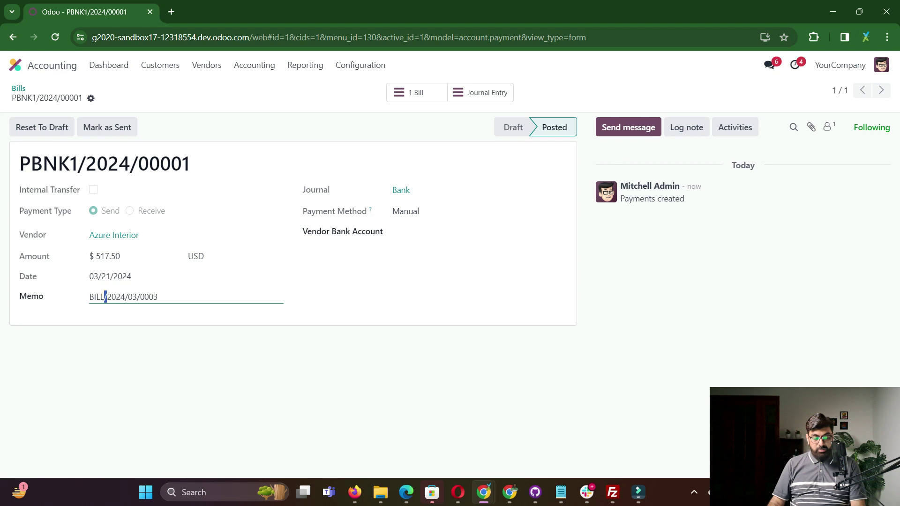
click(178, 350)
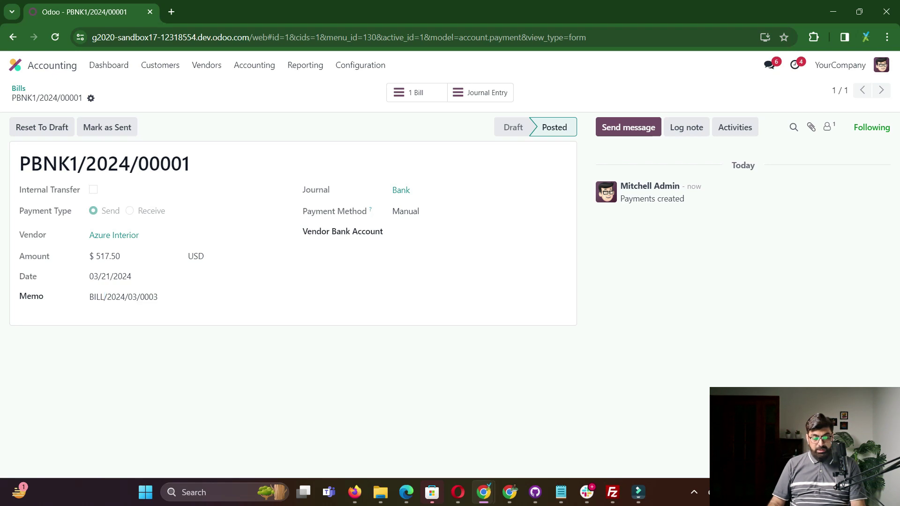
click(206, 65)
click(206, 88)
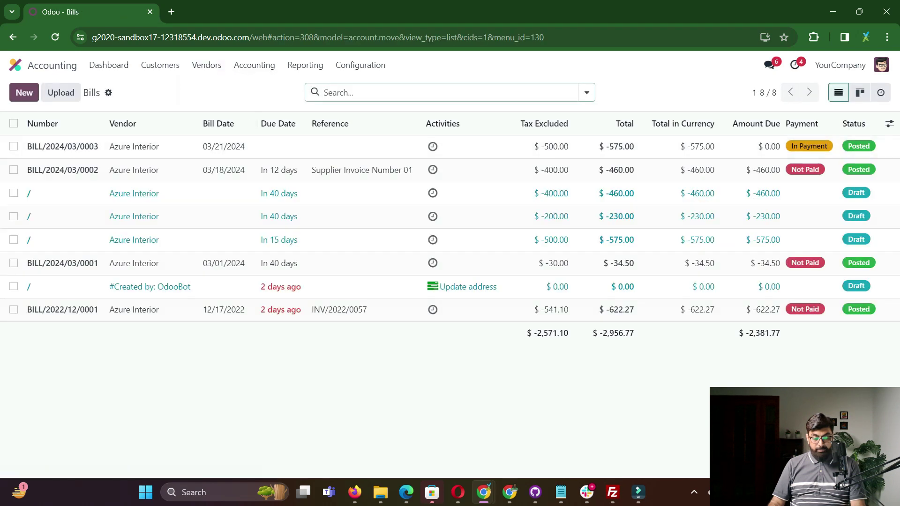
Filter the vendor bills list to show only Posted bills
click(586, 92)
key(Down)
key(Down)
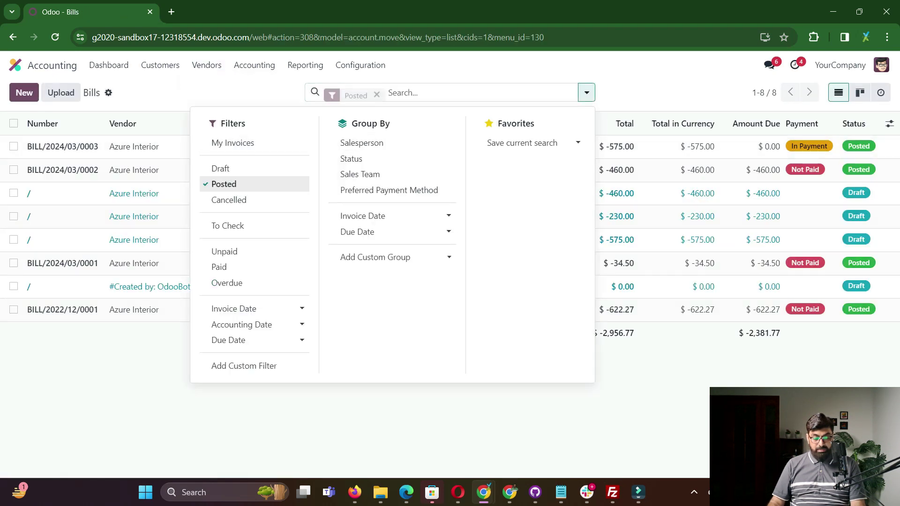
key(Return)
key(Escape)
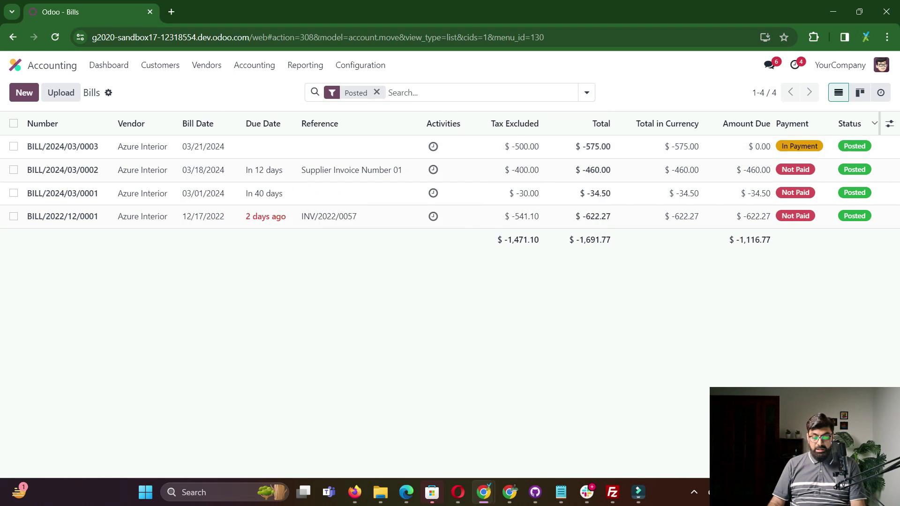
Narrow the posted bills further with the Unpaid filter
click(586, 92)
key(Down)
key(Down)
key(Down)
key(Down)
key(Down)
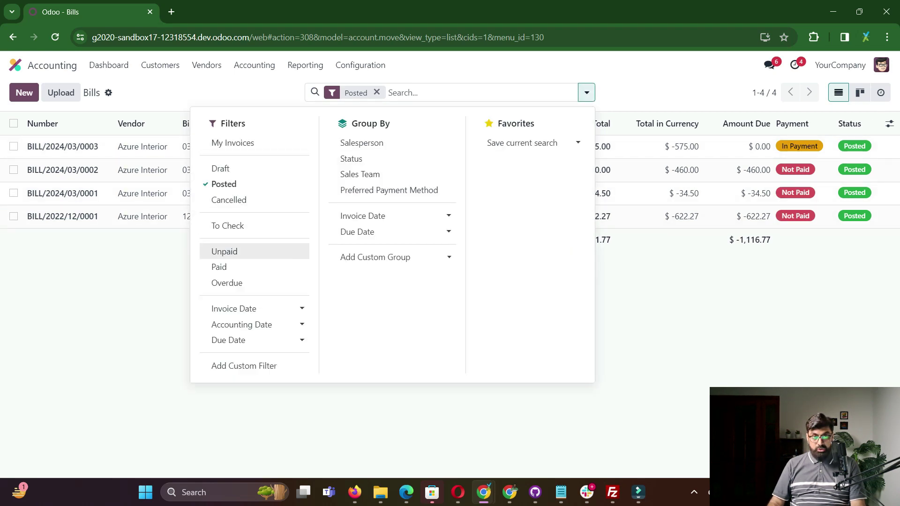
key(Down)
key(Down)
key(Up)
key(Up)
key(Return)
key(Escape)
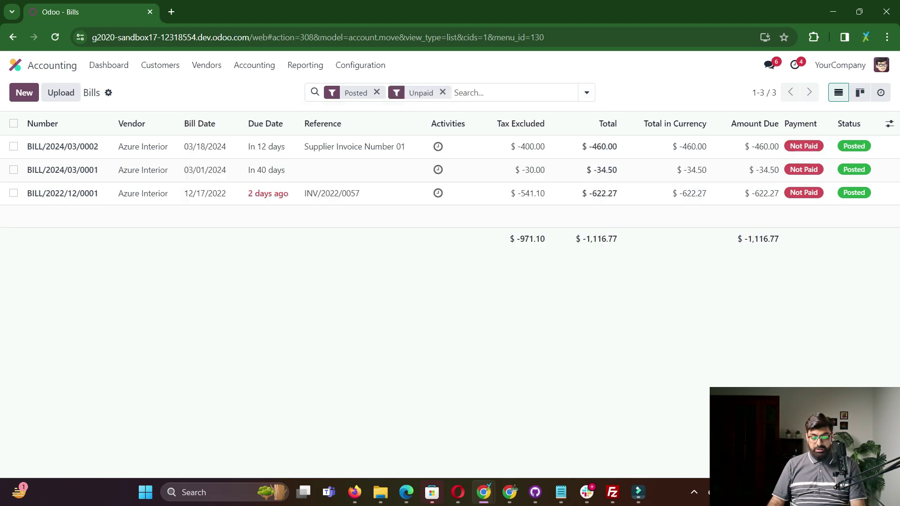
Replace the Unpaid filter with a Due Date filter for March 2024 on the posted bills
click(586, 93)
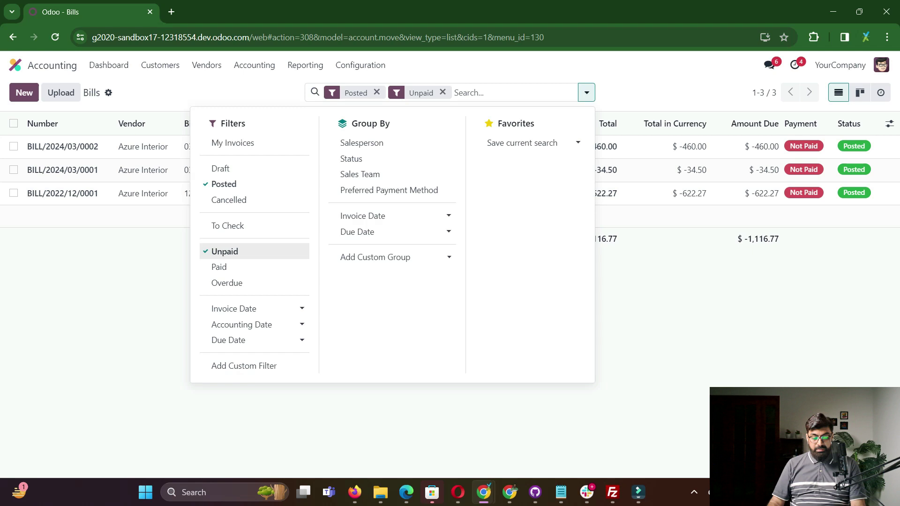
click(224, 251)
key(Down)
key(Down)
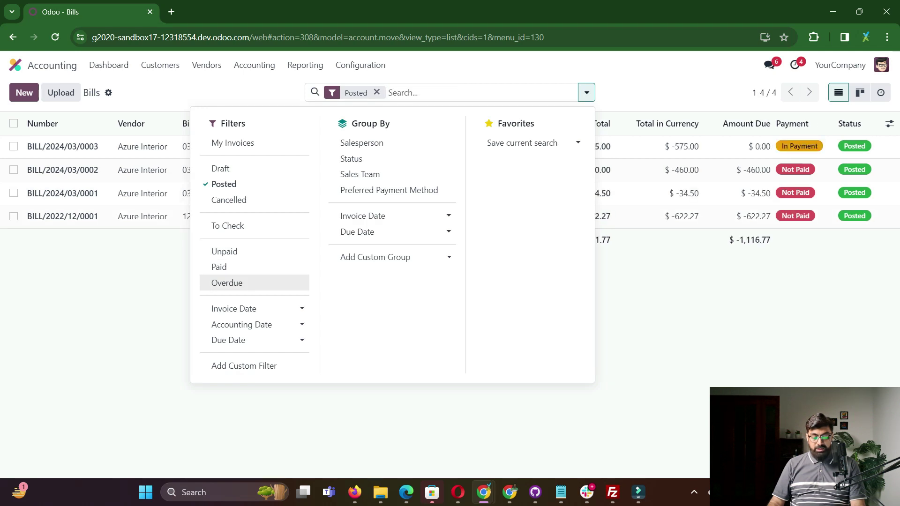
key(Up)
key(Up)
key(Down)
key(Down)
key(Down)
key(Down)
key(Down)
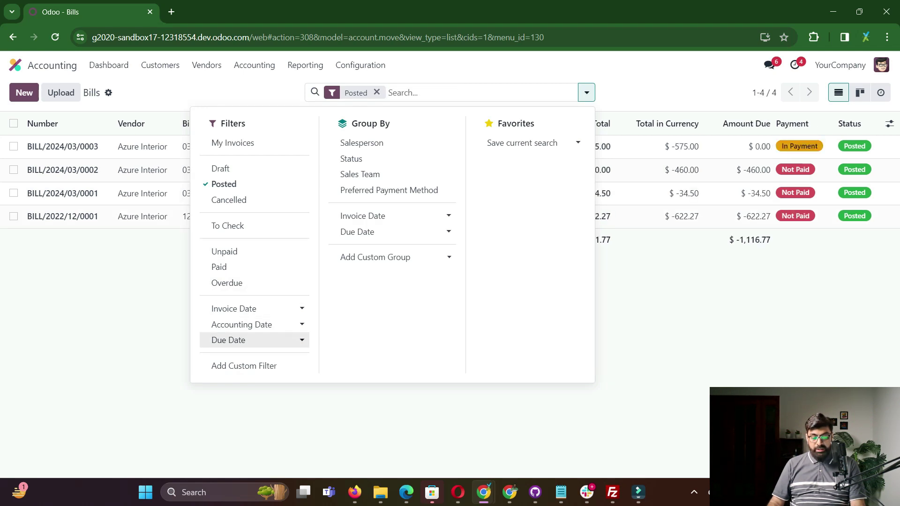
key(Return)
key(Down)
key(Down)
key(Up)
key(Return)
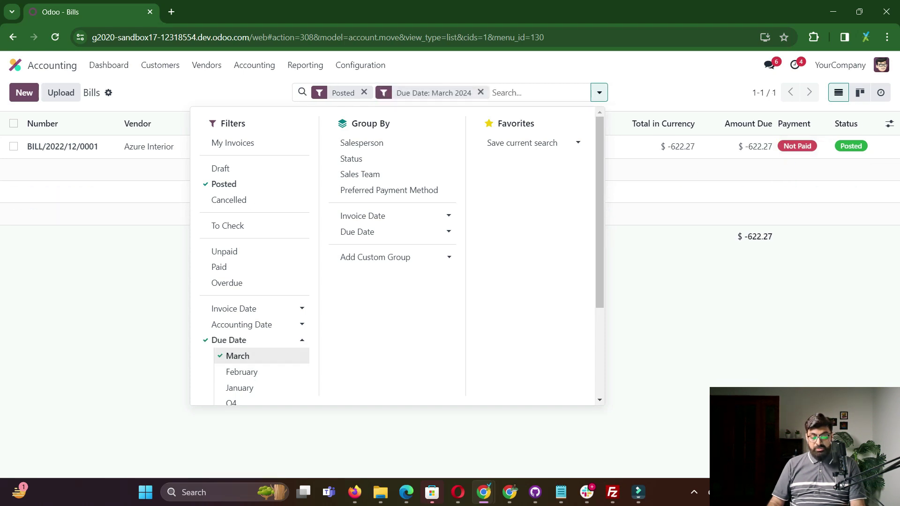
key(Escape)
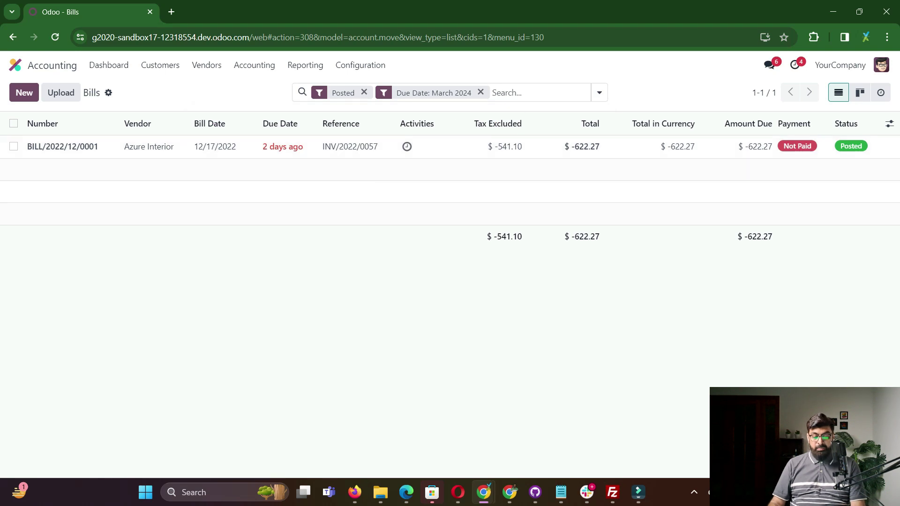
Clear March from the Due Date filter, keeping only the year 2024
click(598, 92)
click(267, 340)
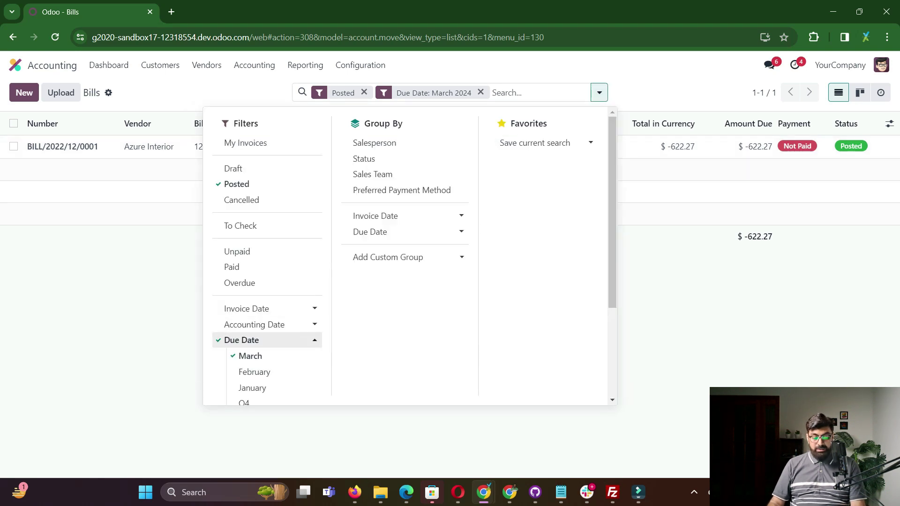
click(250, 356)
click(267, 340)
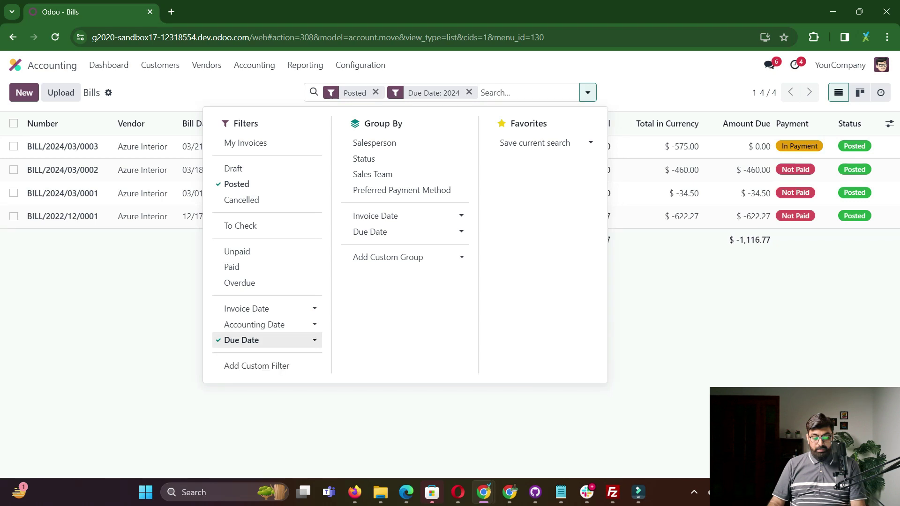
Add a custom filter for bills whose Due Date is <= 03/21/2024
key(Escape)
click(253, 263)
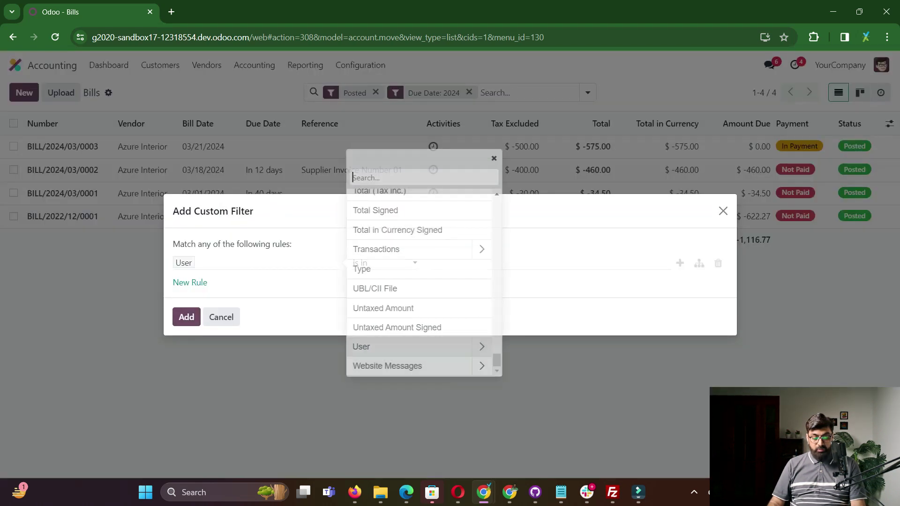
text(due)
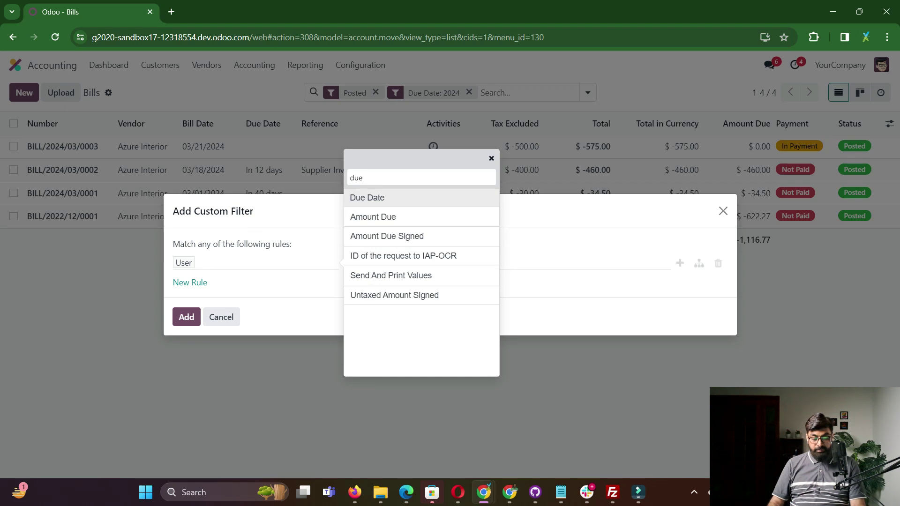
key(Return)
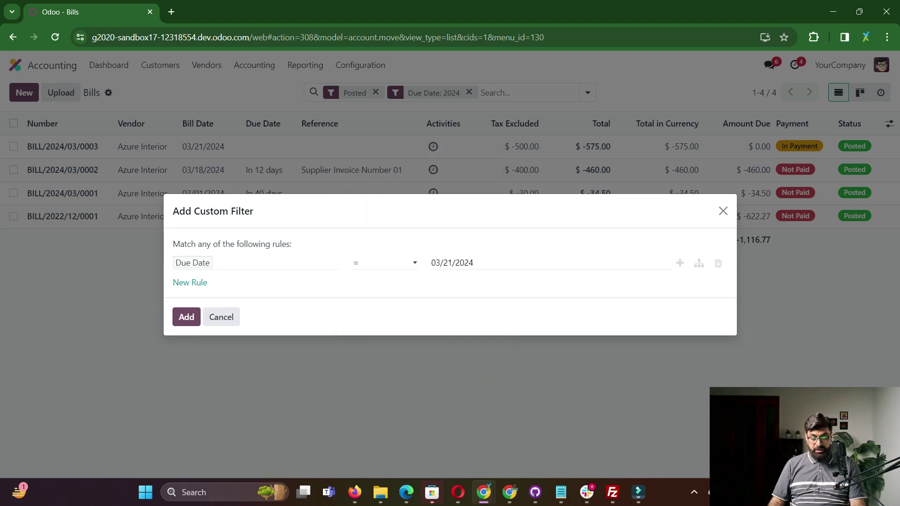
click(384, 262)
key(Down)
key(Down)
key(Down)
key(Down)
key(Down)
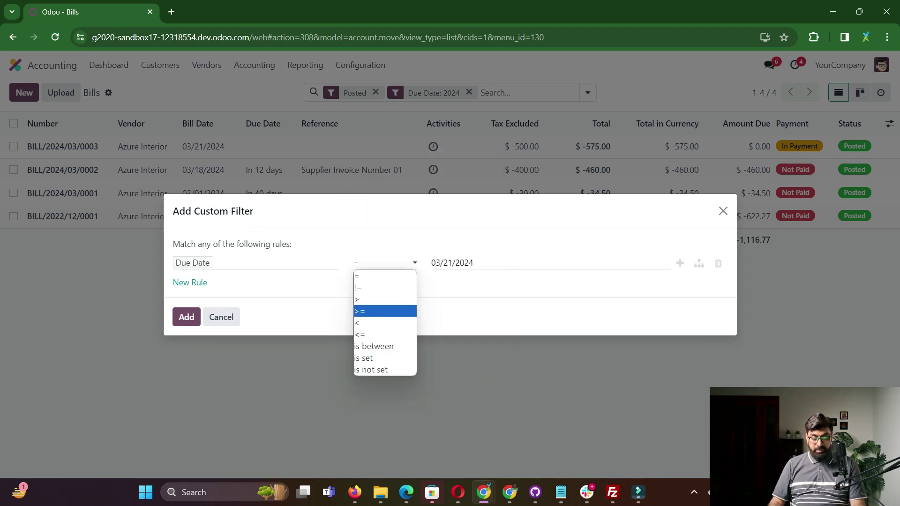
key(Return)
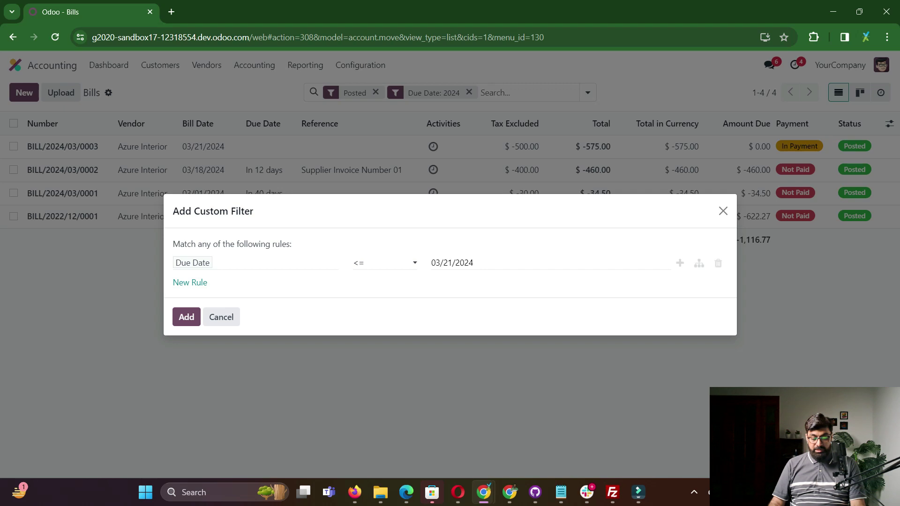
click(186, 317)
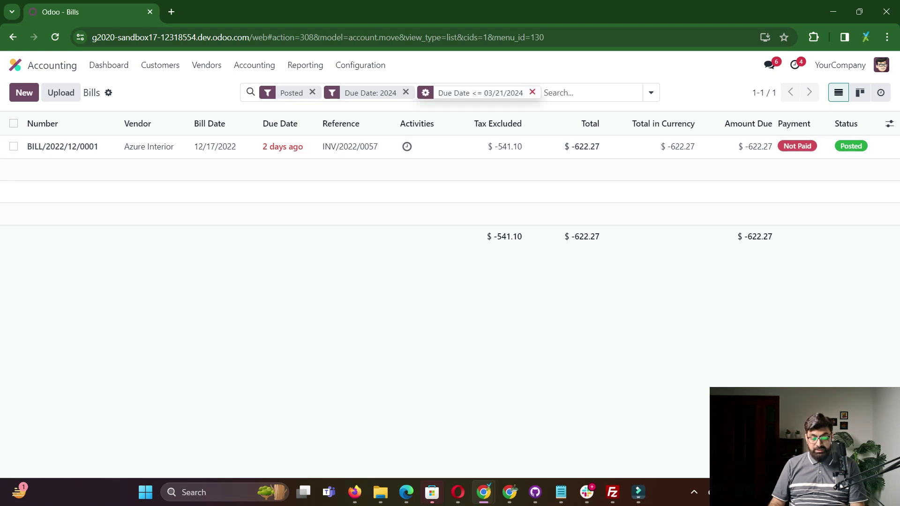
Remove both due date filters and limit the posted bills to Unpaid ones
click(532, 92)
click(469, 93)
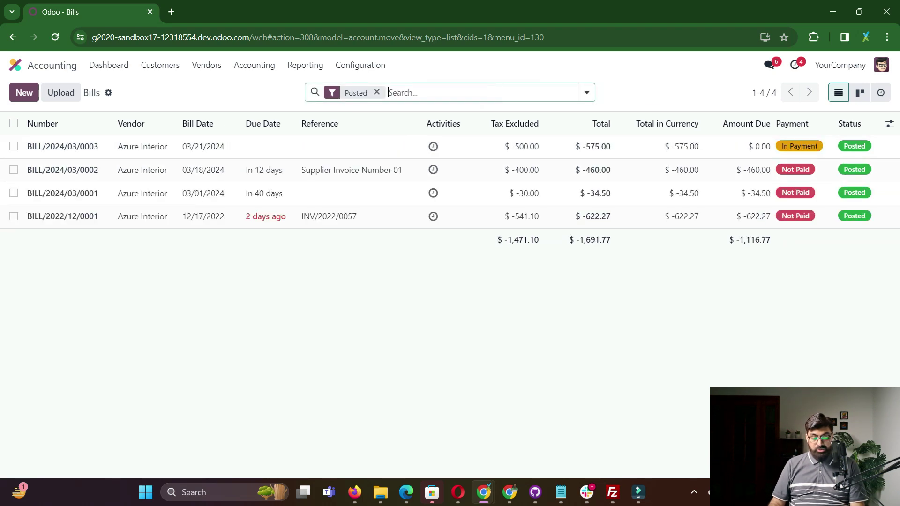
click(586, 93)
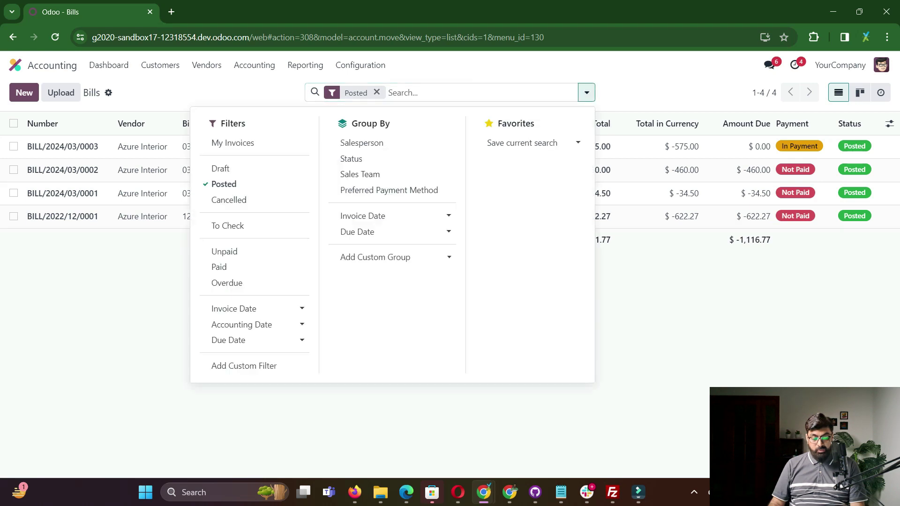
click(224, 251)
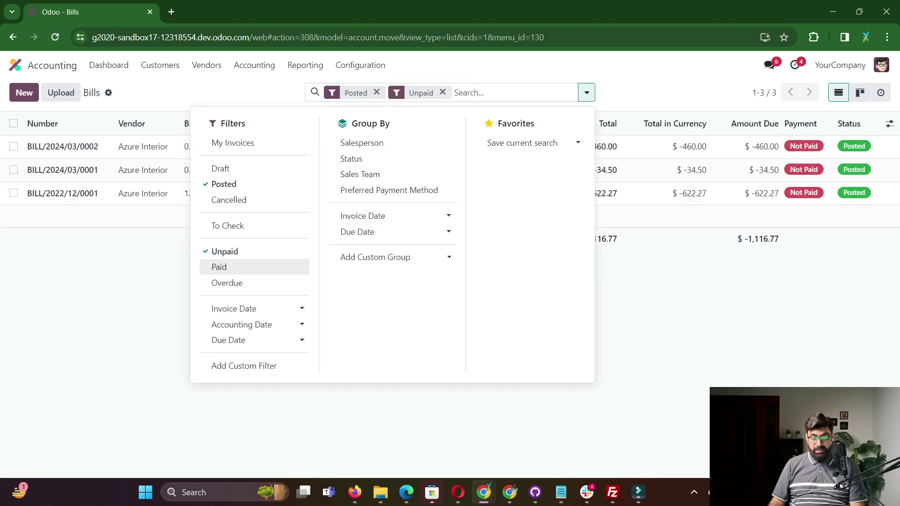
key(Escape)
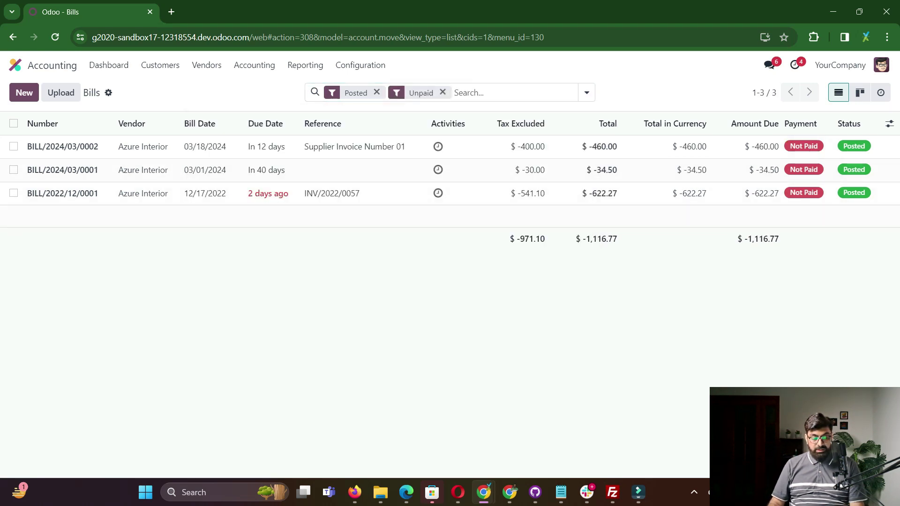
Remove the Unpaid filter, then open the Azure Interior bill dated 03/21/2024 and inspect the journal entry info of its two payment lines
key(BackSpace)
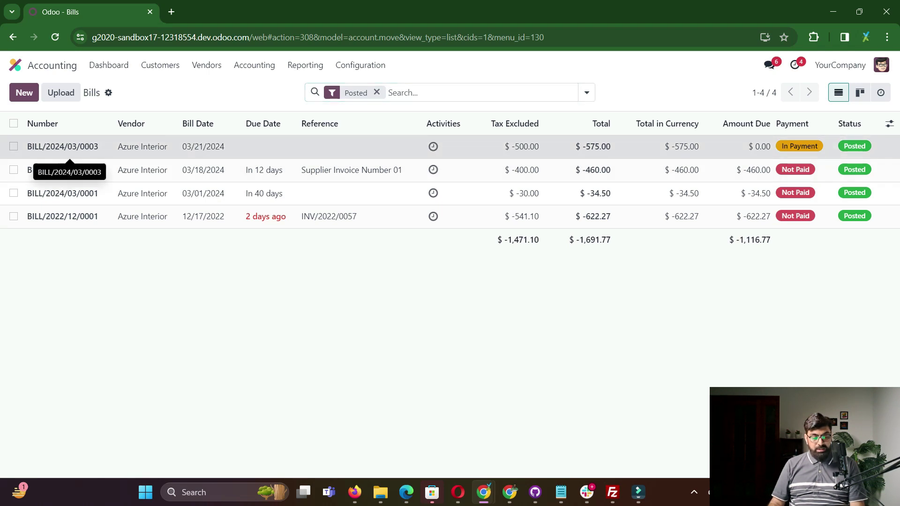
click(63, 147)
scroll(288, 296, down, 3)
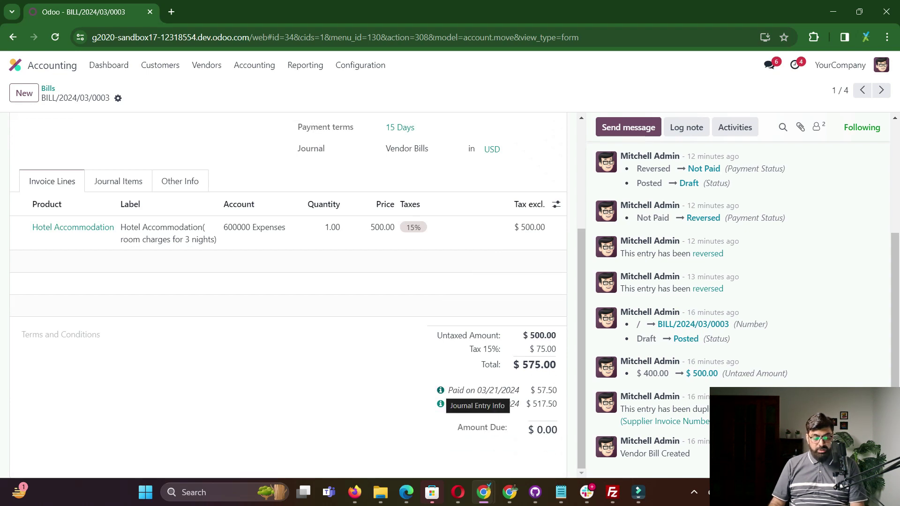
click(440, 390)
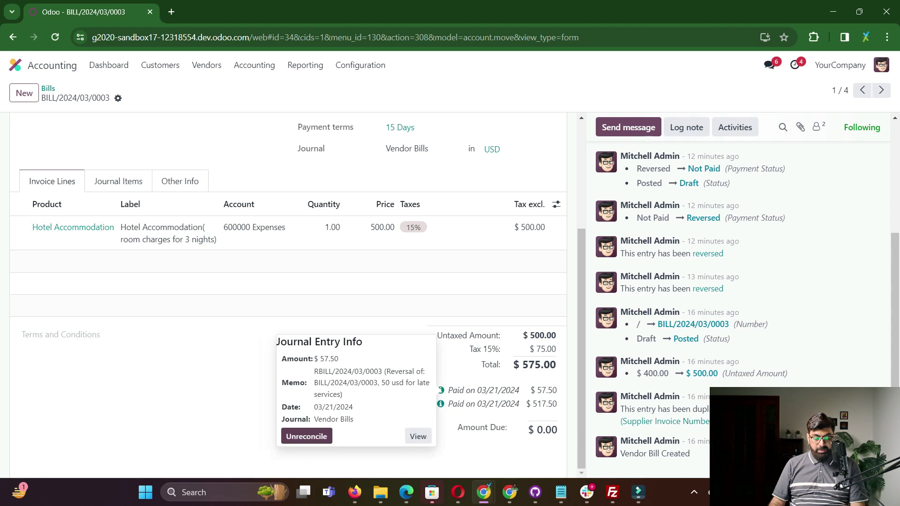
click(306, 436)
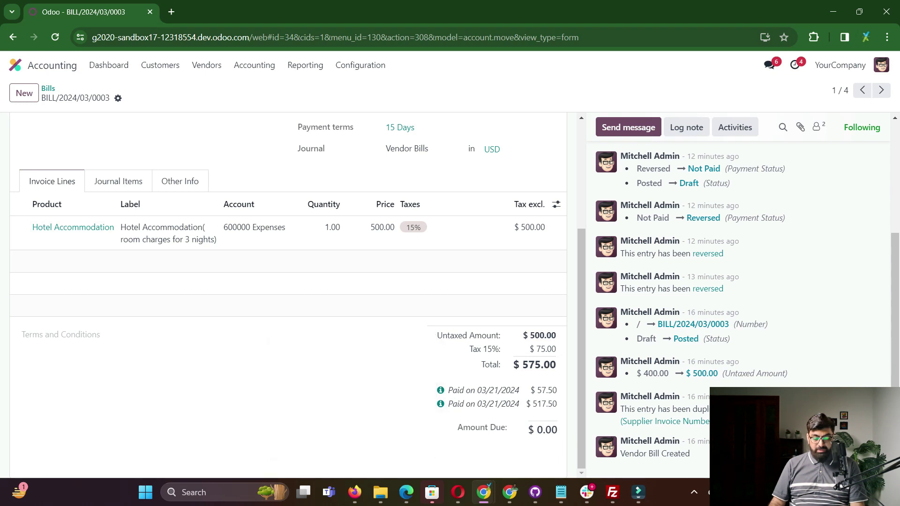
click(440, 404)
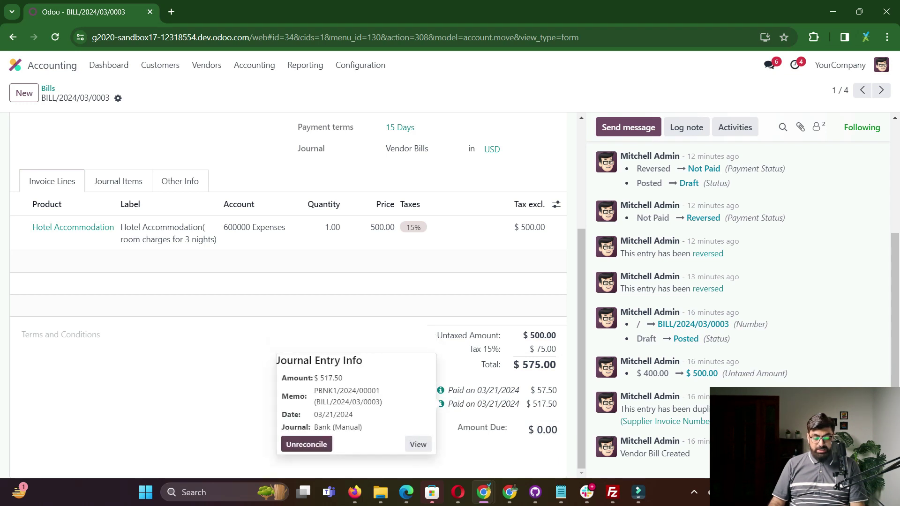
click(441, 390)
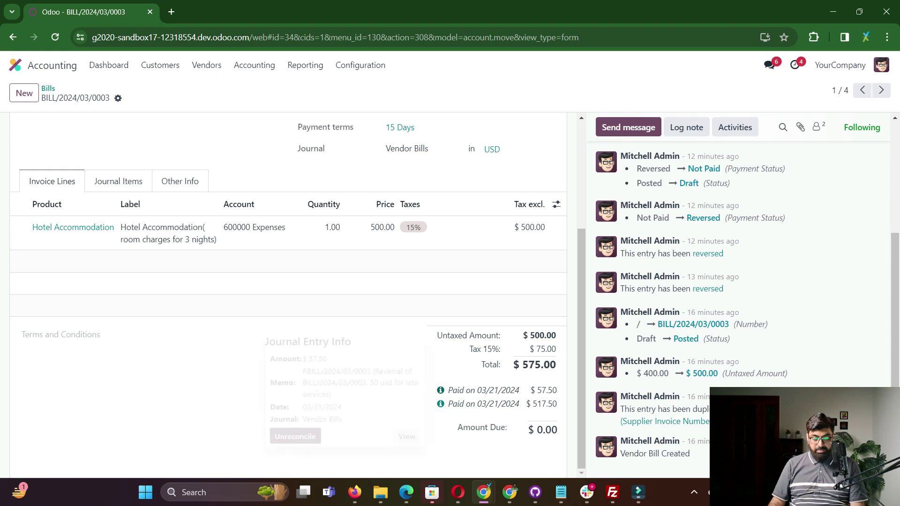
click(441, 403)
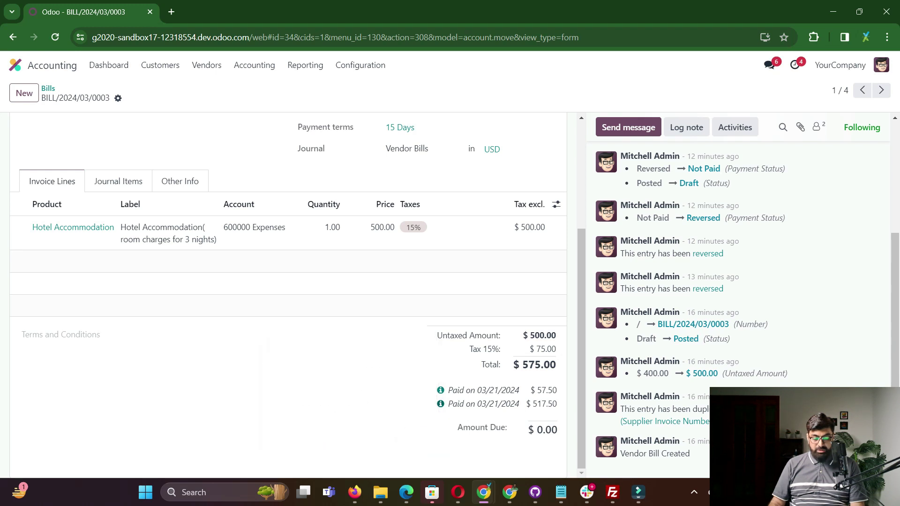
Return to the vendor bills list and add the Unpaid filter alongside the Posted filter
key(Escape)
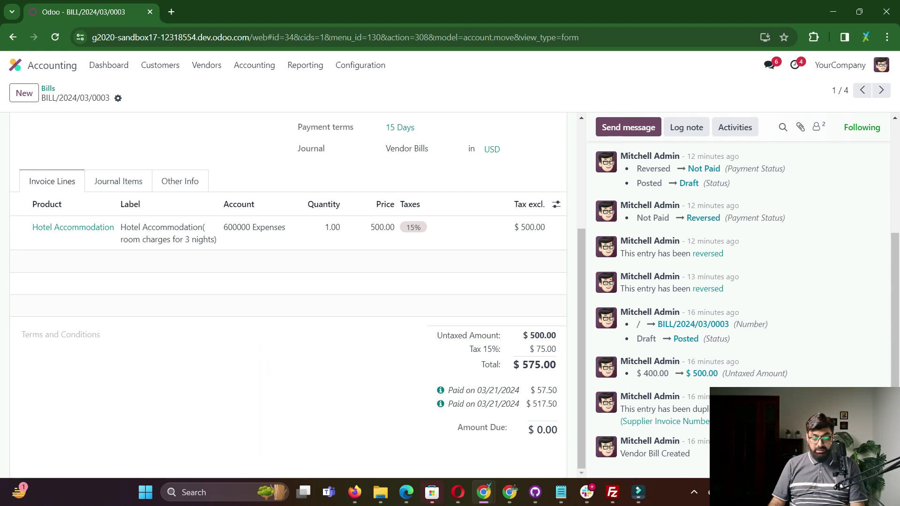
scroll(288, 290, up, 3)
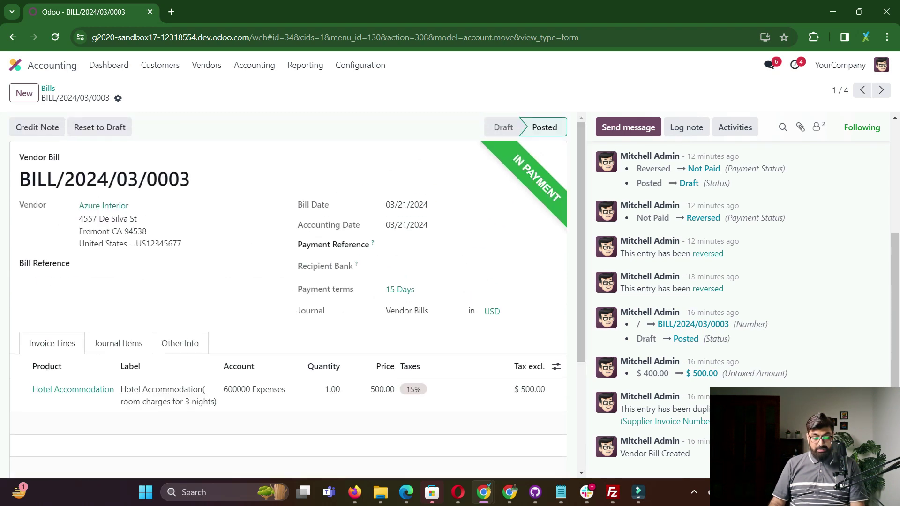
click(48, 88)
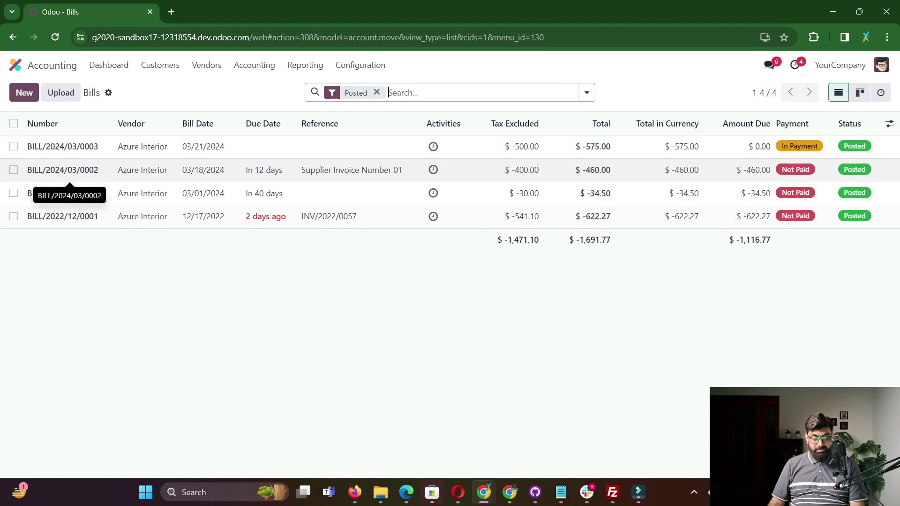
click(587, 92)
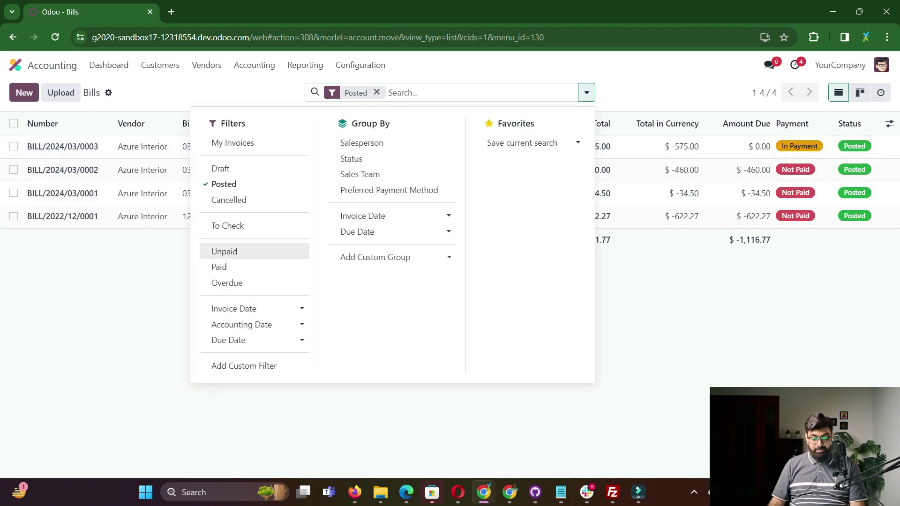
click(225, 251)
click(157, 216)
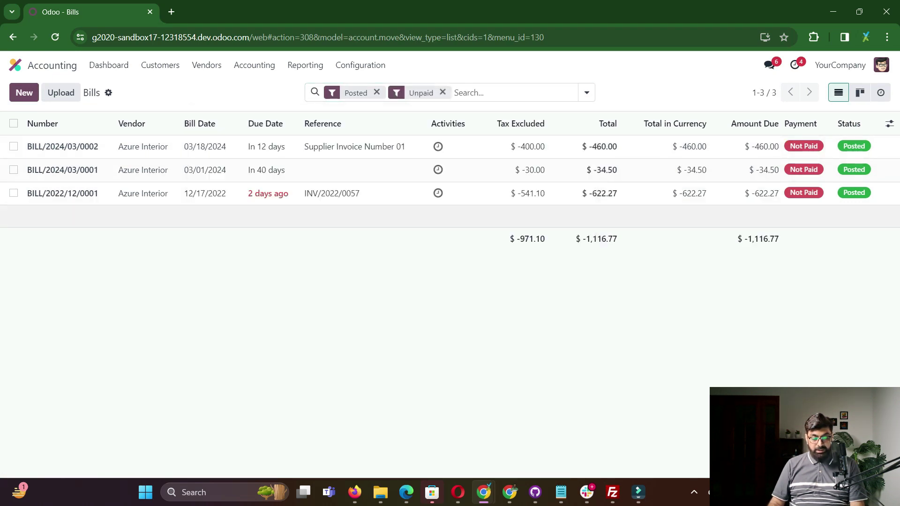
click(143, 193)
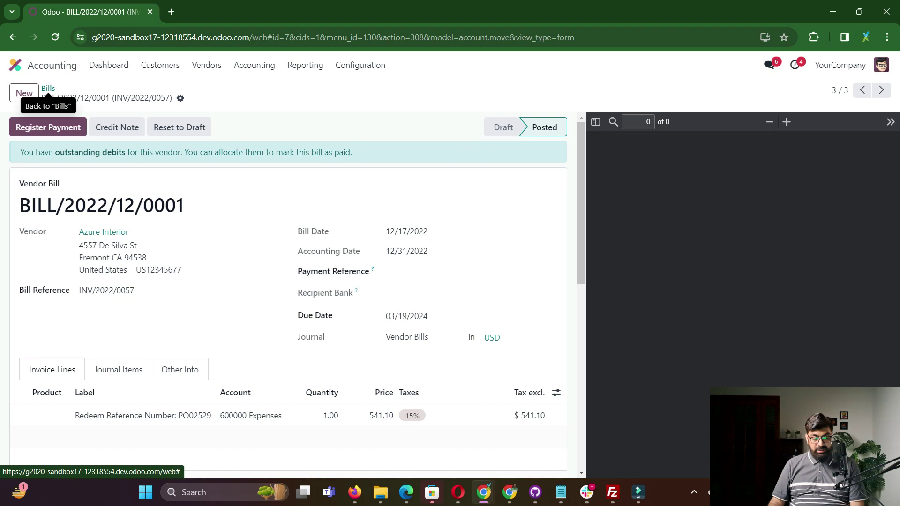
click(48, 89)
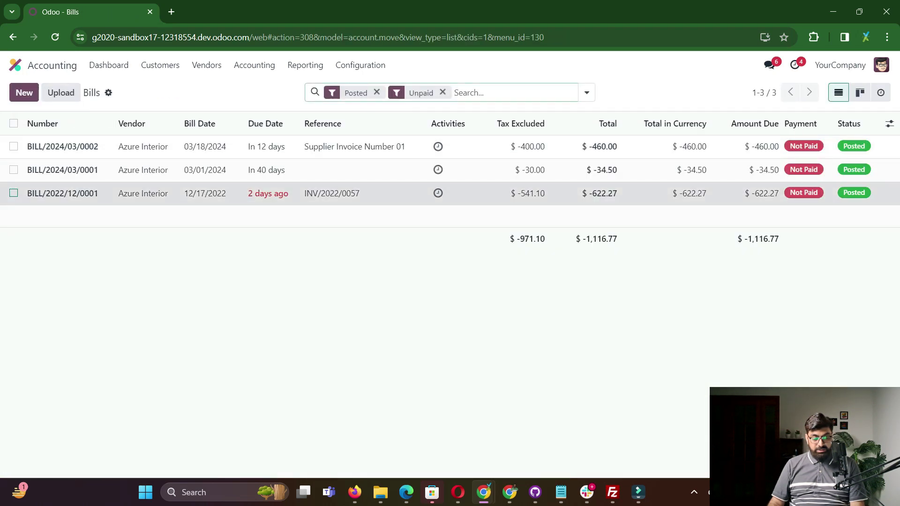
click(14, 193)
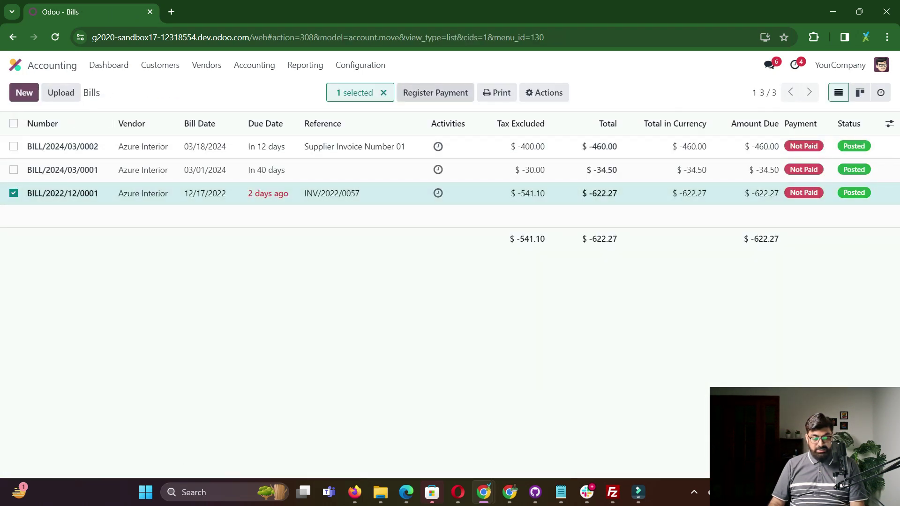
click(13, 193)
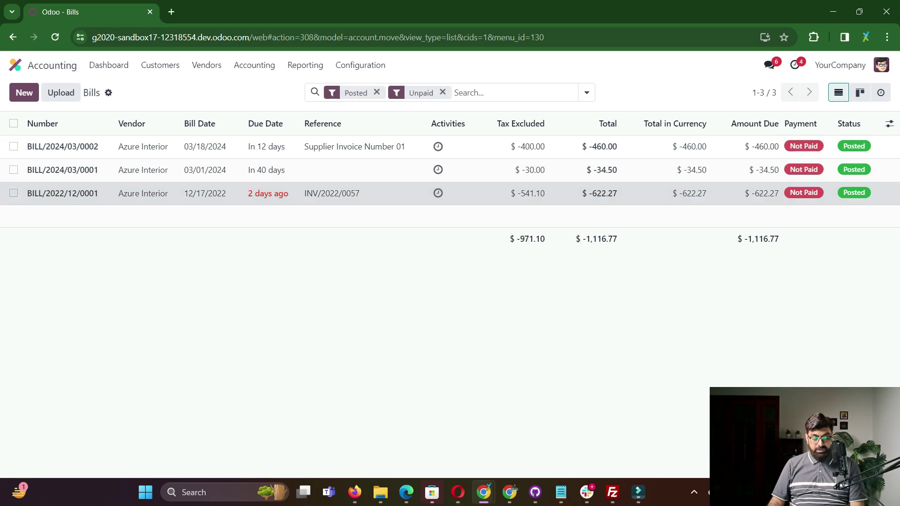
Start registering a payment on overdue bill BILL/2022/12/0001 with the Manual payment method and an amount of $300
click(62, 193)
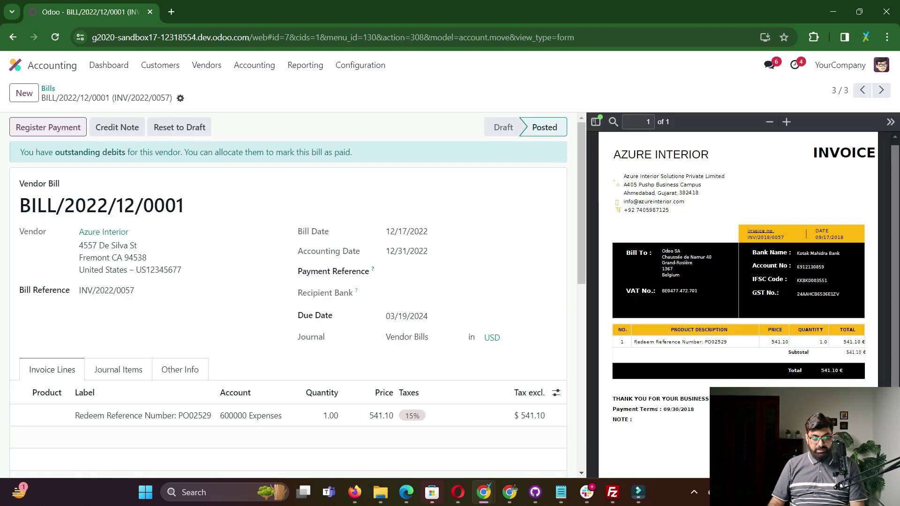
click(48, 127)
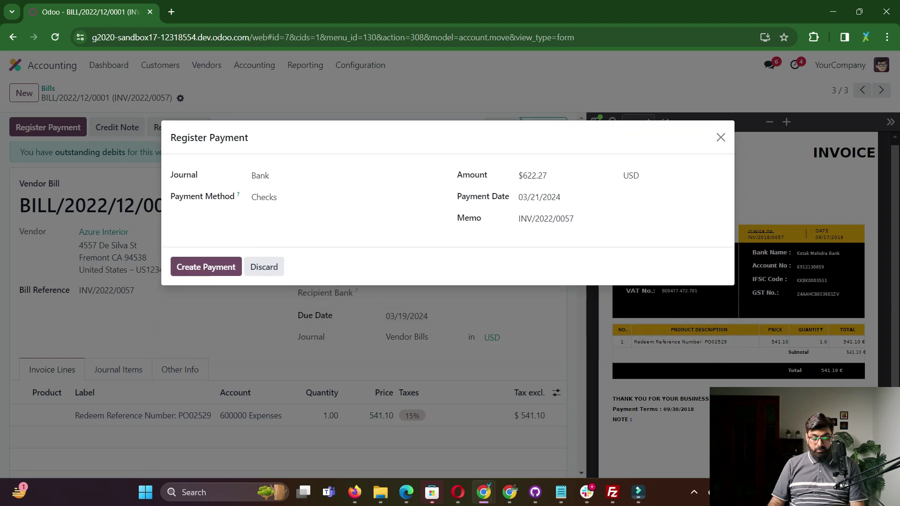
click(263, 196)
click(277, 216)
double_click(534, 169)
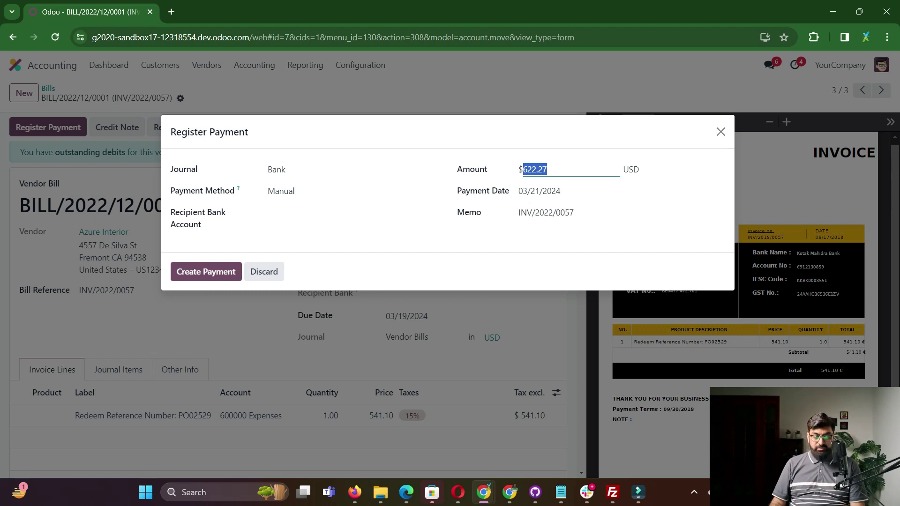
text(300)
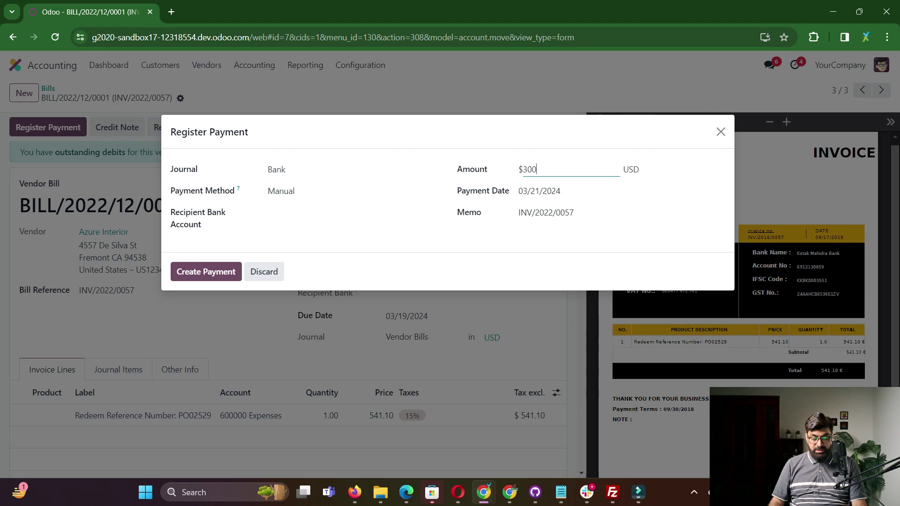
key(Tab)
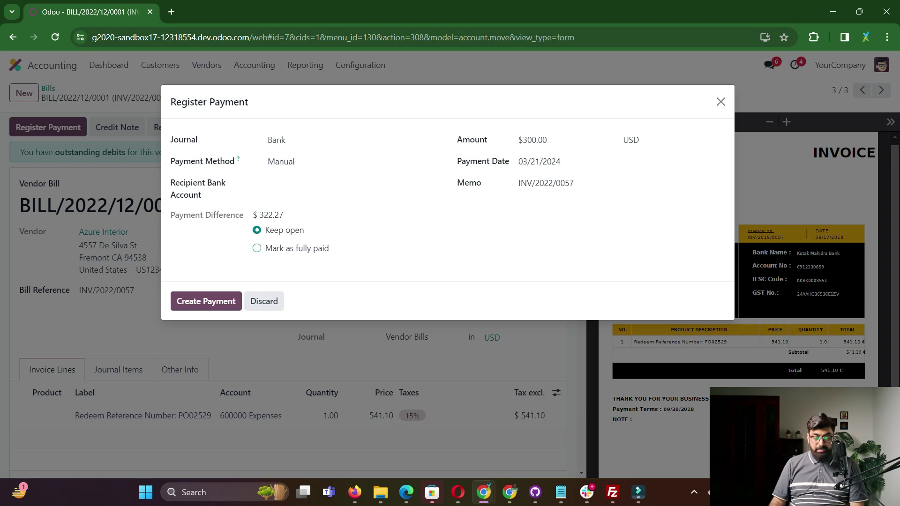
click(256, 248)
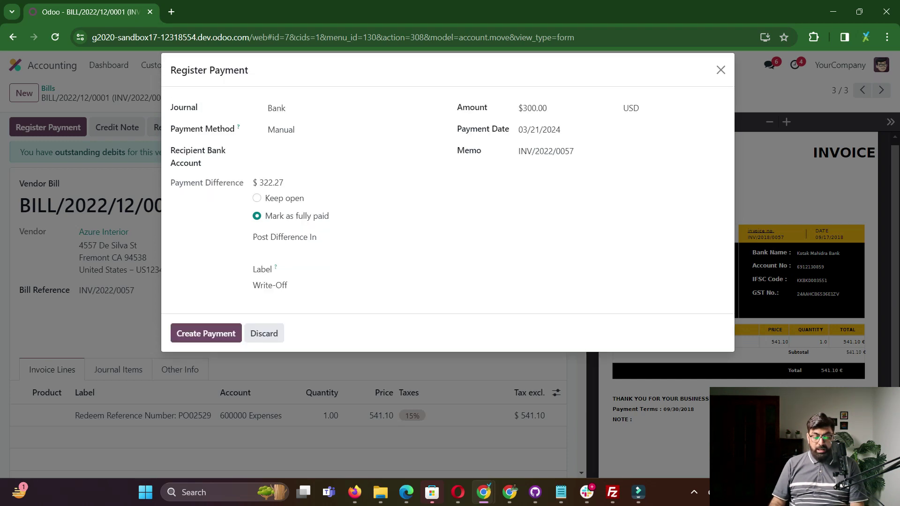
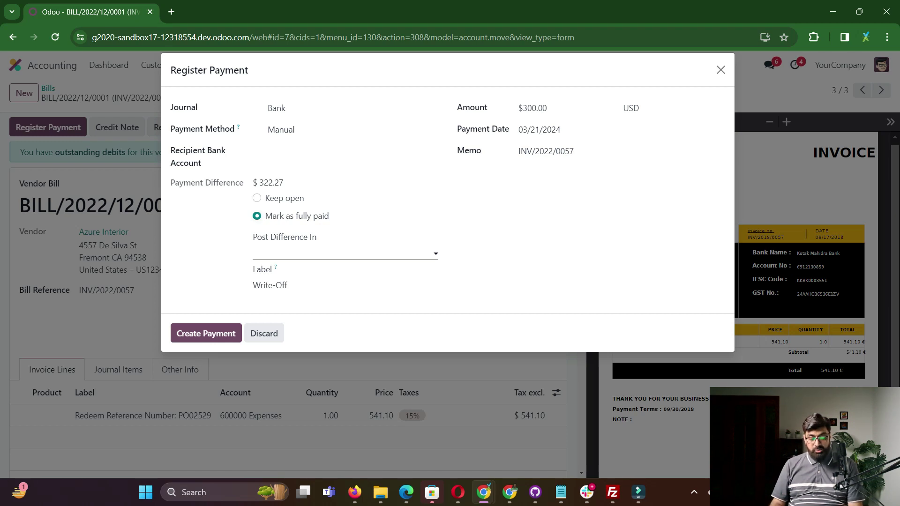
click(345, 254)
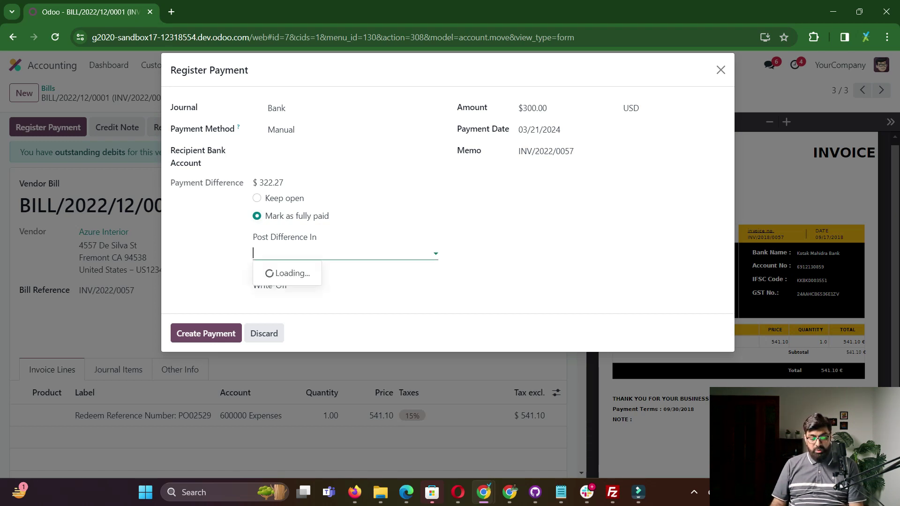
click(516, 244)
click(257, 197)
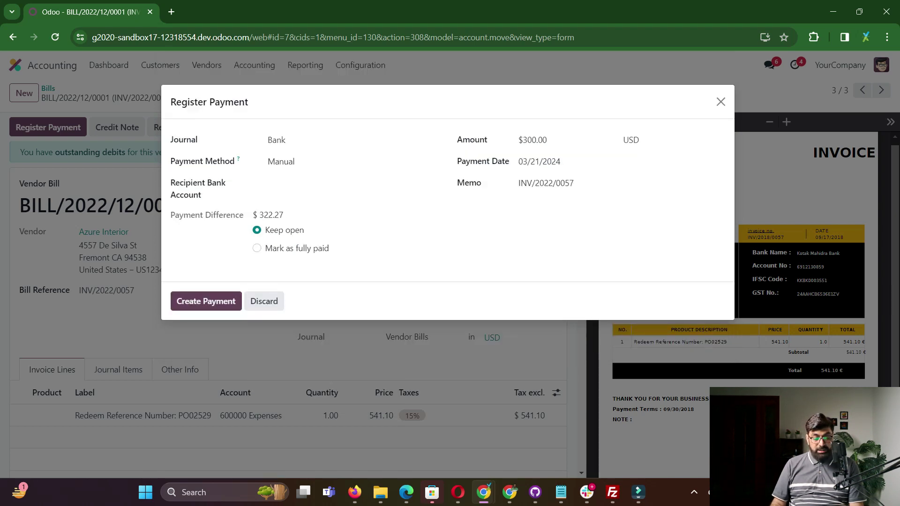
Create the partial payment with the difference kept open and review the bill's paid amount and amount due
click(206, 301)
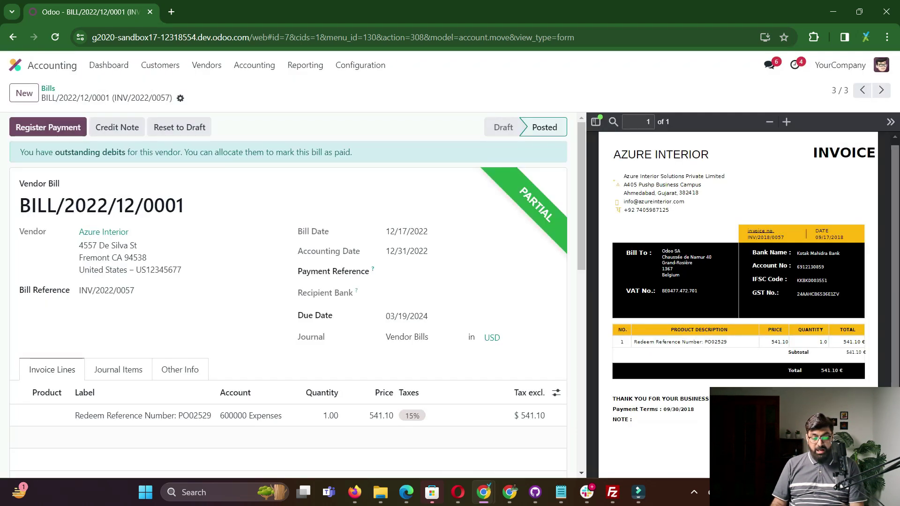
scroll(288, 295, down, 8)
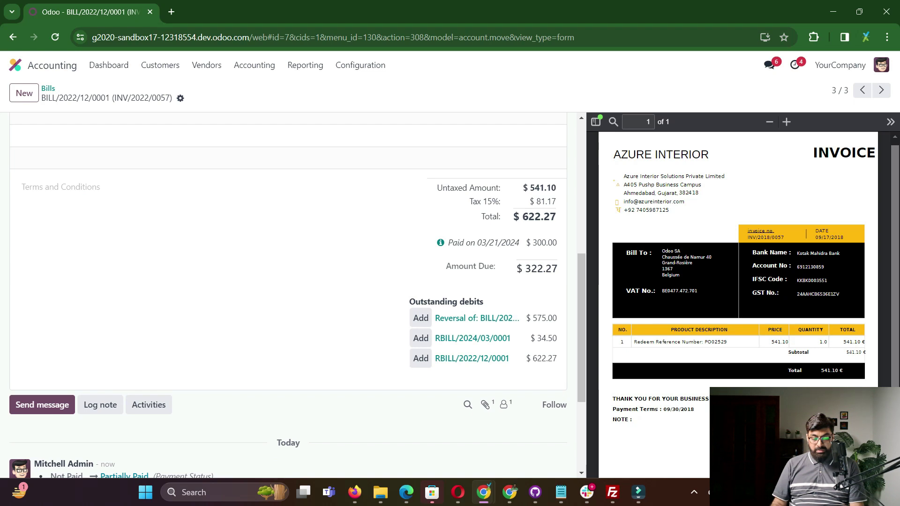
drag(557, 242, 526, 242)
drag(557, 269, 526, 269)
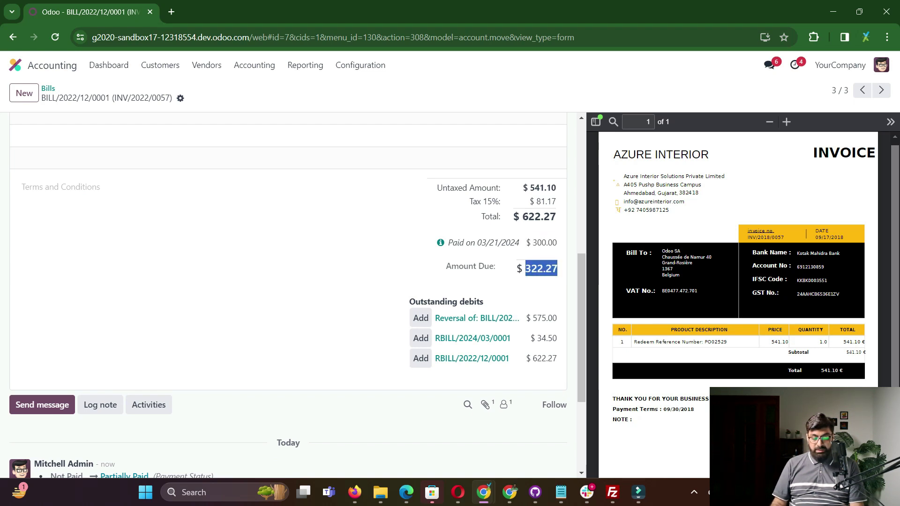
scroll(288, 295, up, 2)
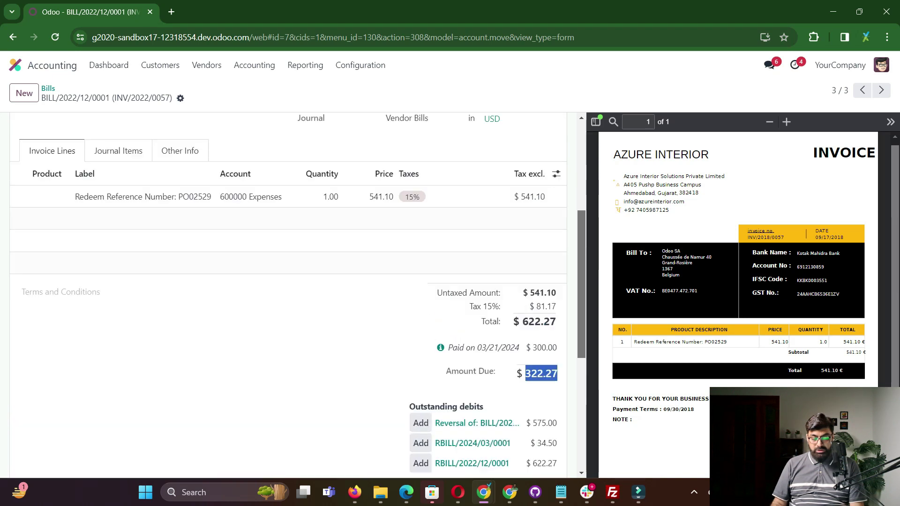
scroll(288, 295, up, 5)
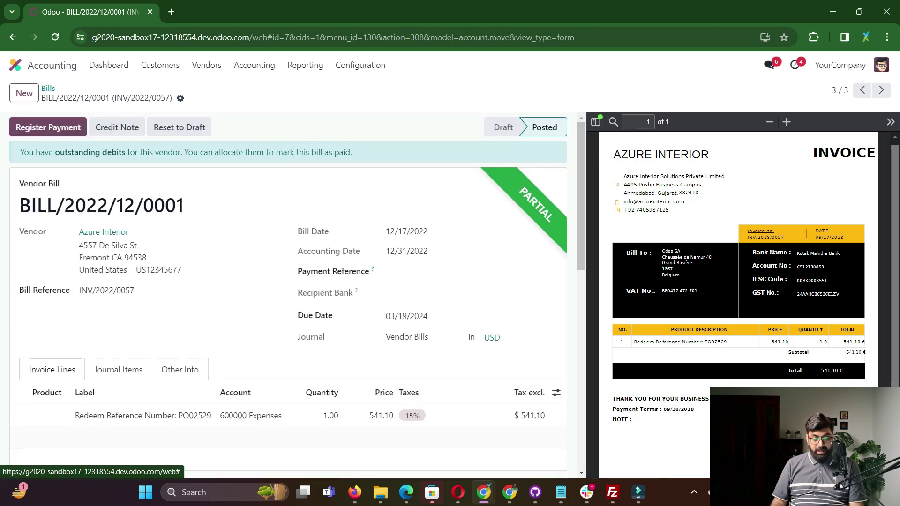
Return to the bills list, open BILL/2024/03/0002 and duplicate it as a draft vendor bill
click(47, 88)
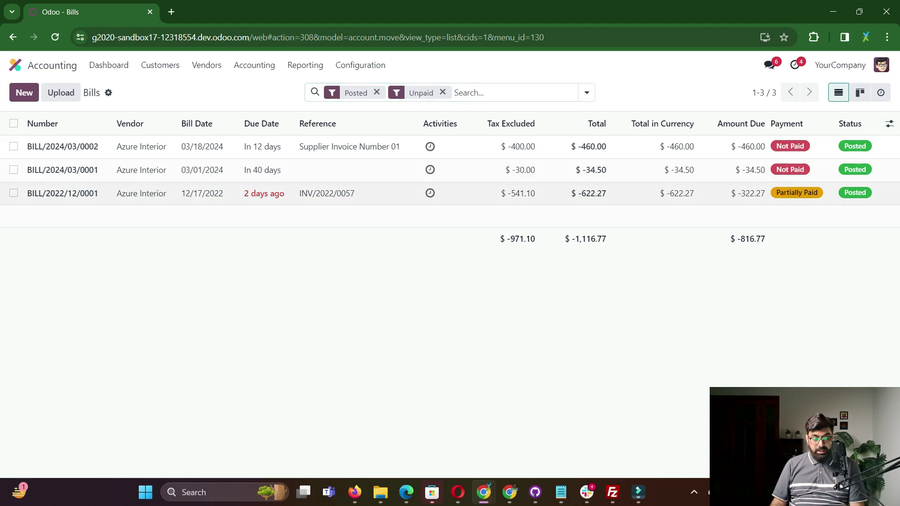
click(62, 146)
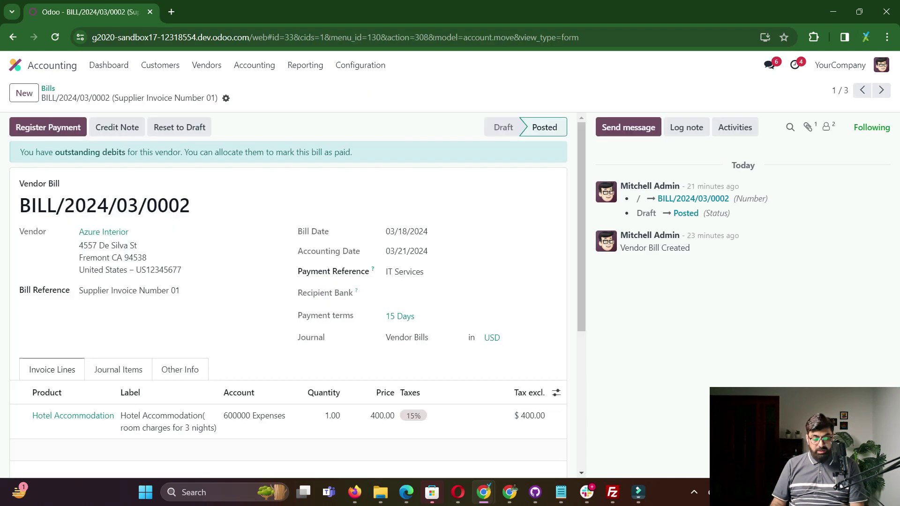
click(226, 98)
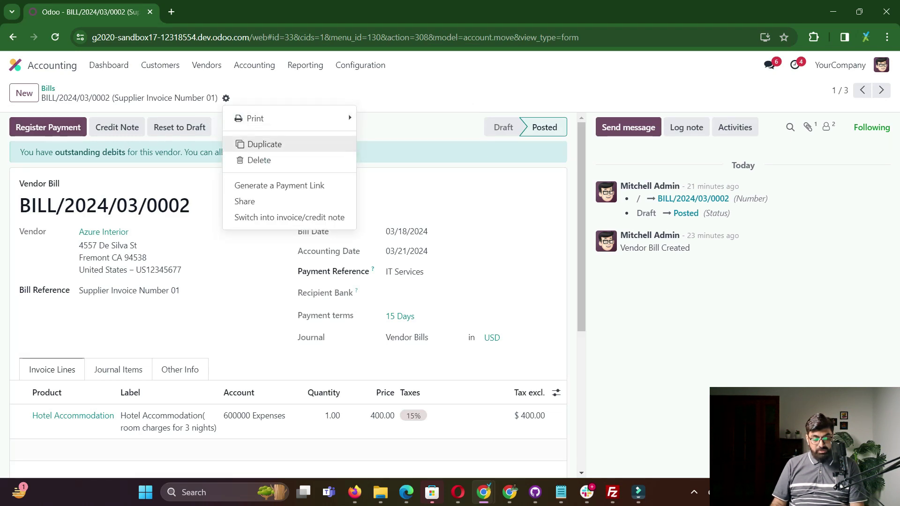
click(264, 144)
Change the vendor of the duplicated draft bill to Deco Addict
click(118, 206)
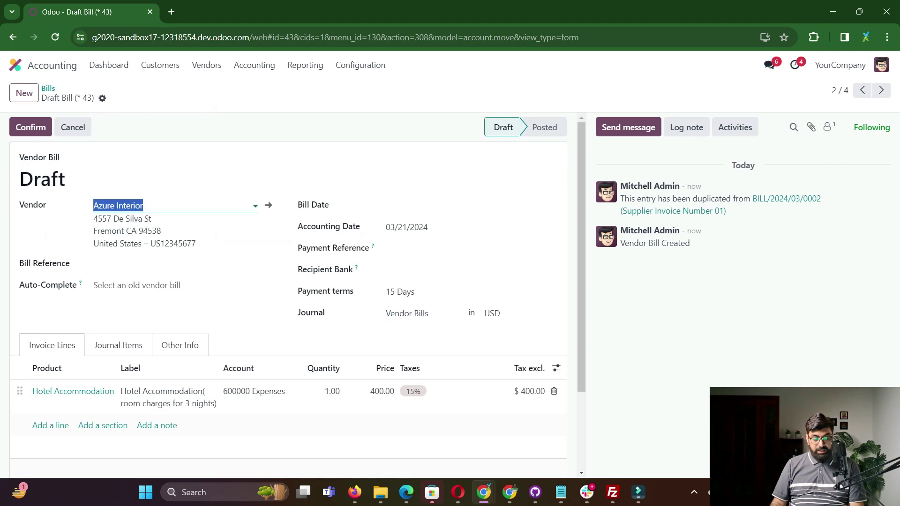
key(Down)
key(Down)
key(Down)
key(Down)
key(Down)
key(Return)
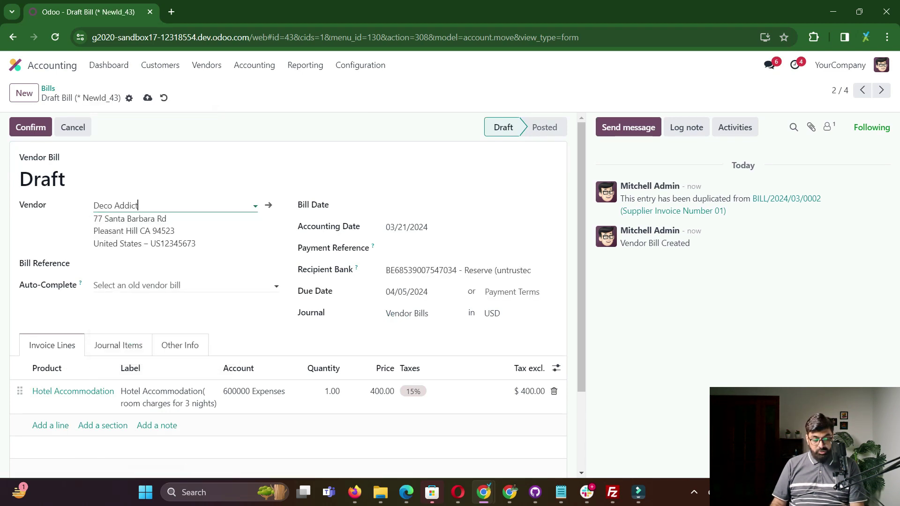
Set the Hotel Accommodation line's price to 350 and save the draft bill
click(382, 391)
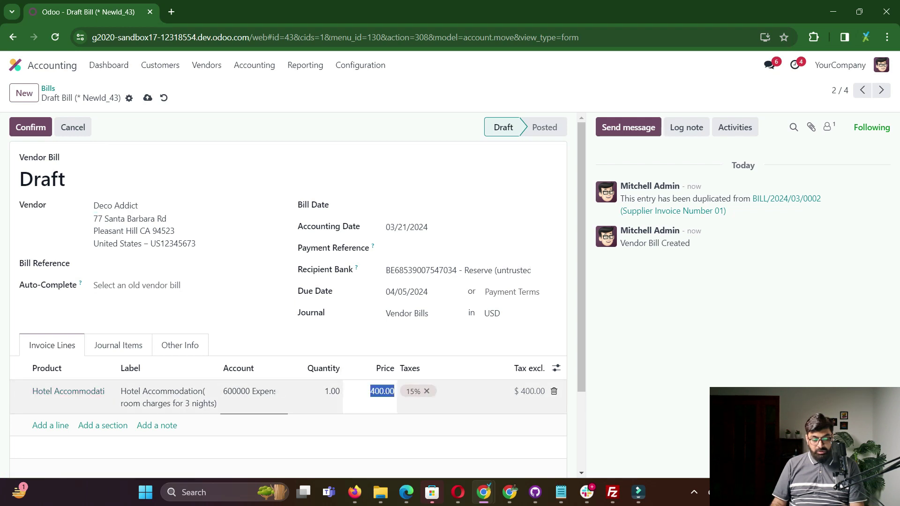
text(350)
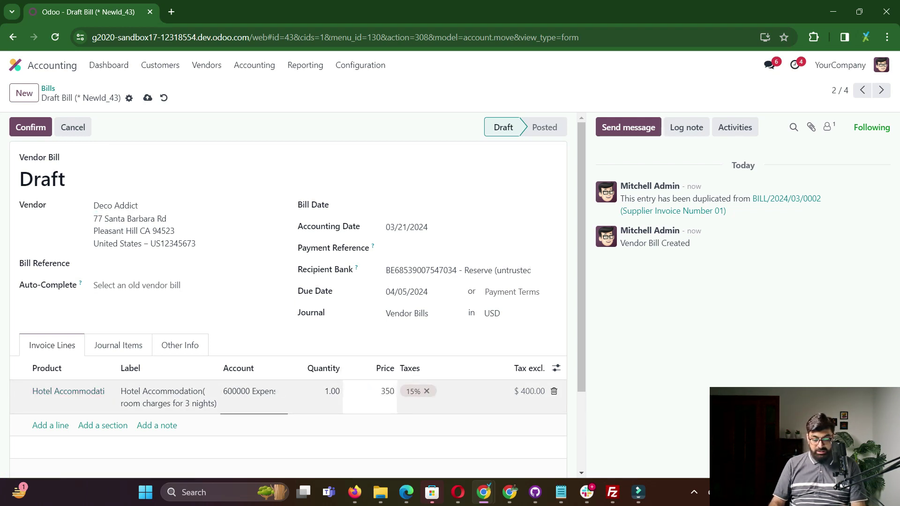
click(244, 319)
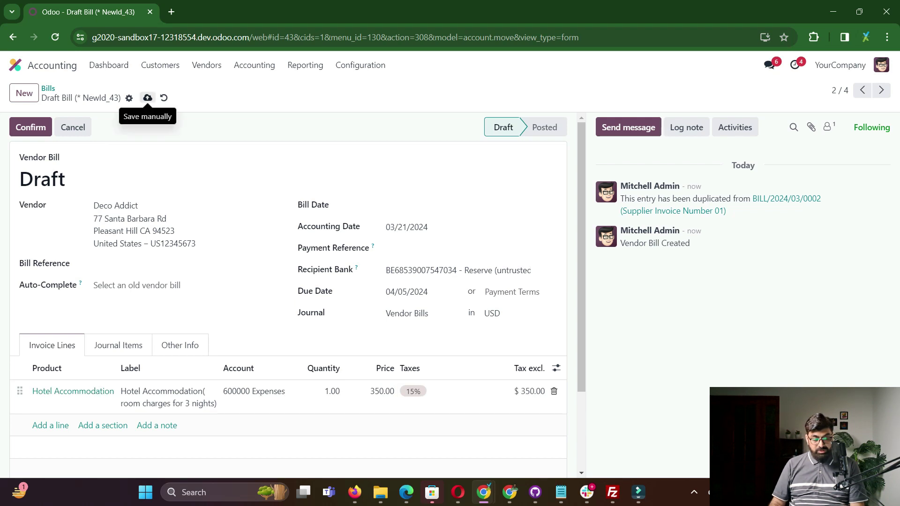
click(147, 97)
Set the draft bill's date to 03/21/2024 and enter "Bill 01" as the bill reference
click(122, 263)
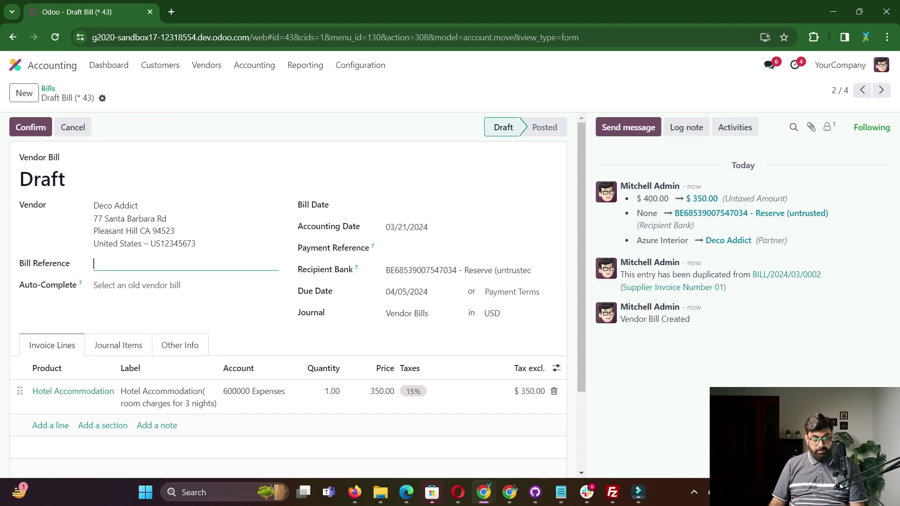
click(469, 206)
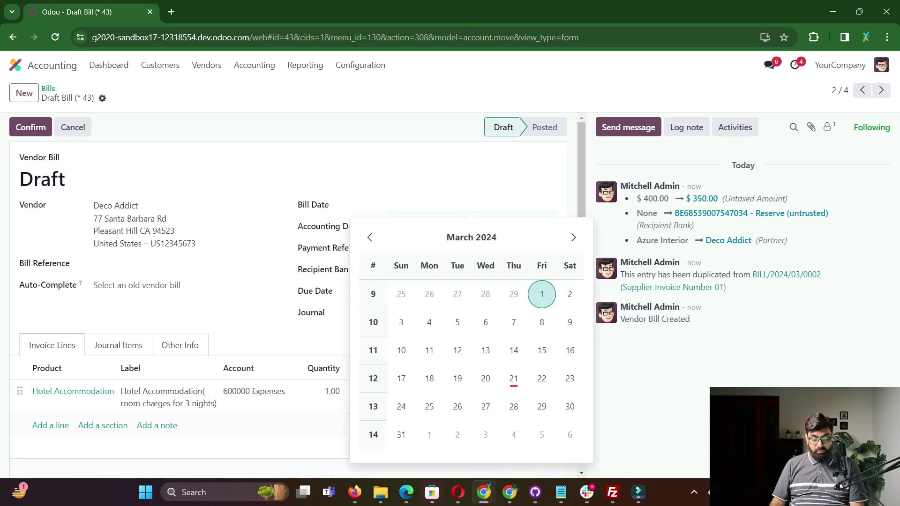
click(513, 379)
click(141, 264)
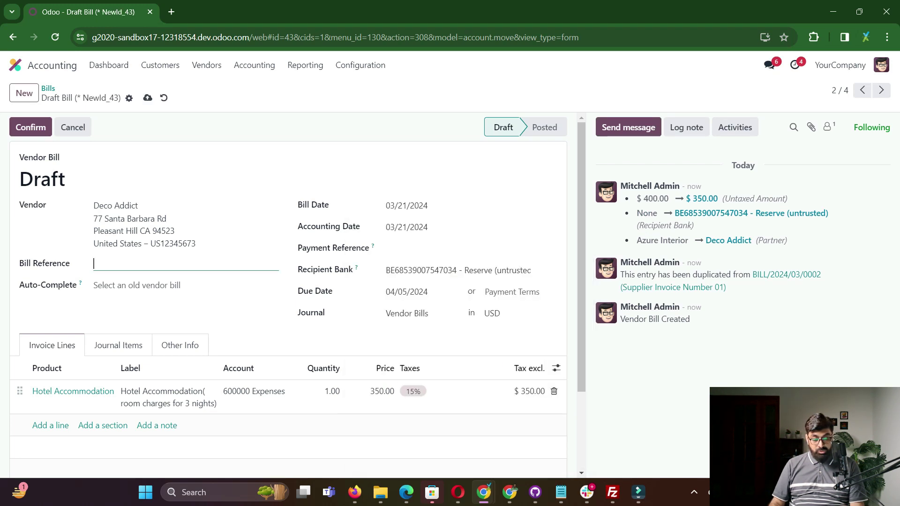
text(Bill 09)
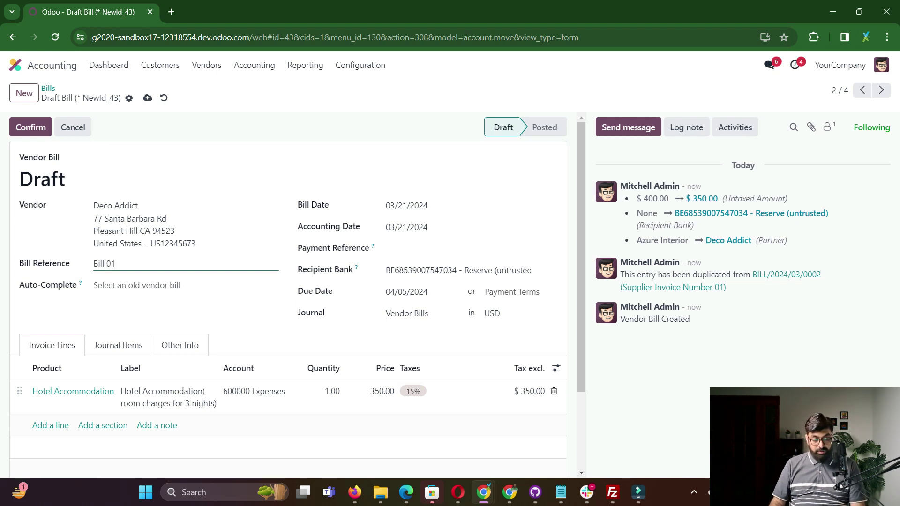
Save and confirm the Deco Addict draft bill with reference "Bill 01", and duplicate the posted bill
key(ctrl+s)
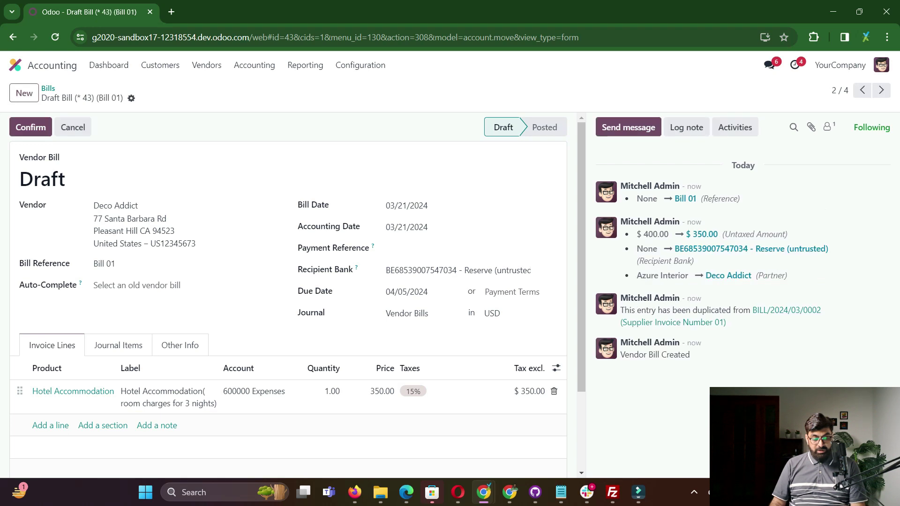
click(30, 127)
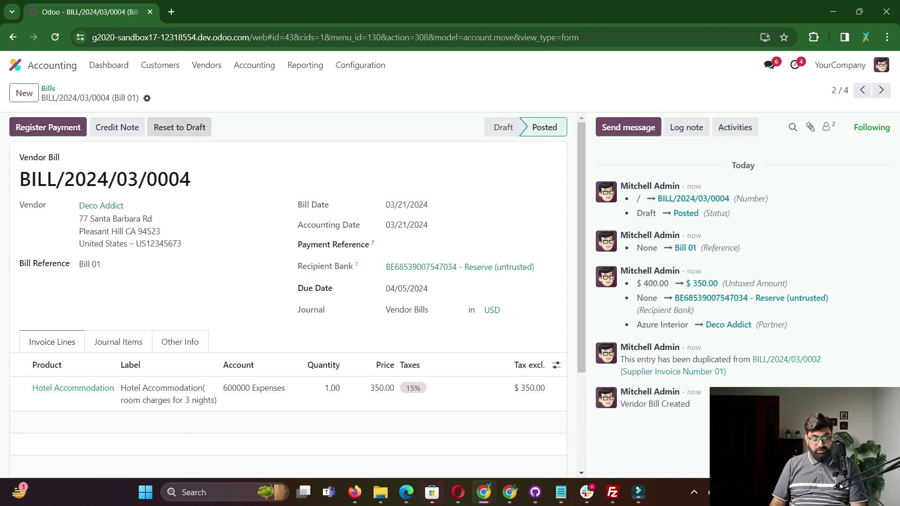
click(146, 98)
click(182, 145)
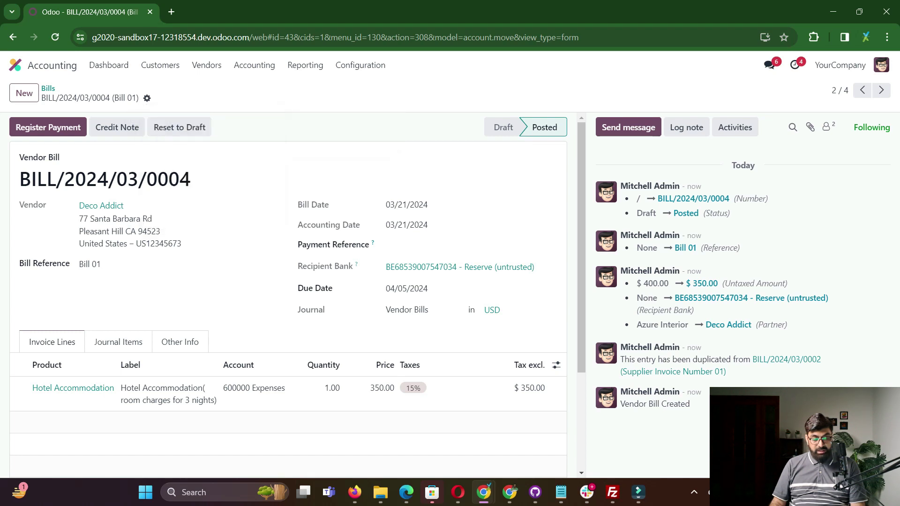
Enter "Bill 01" as the duplicated bill's reference, replace the line's product with Restaurant Expenses and save the draft
click(117, 264)
text(Bill 01)
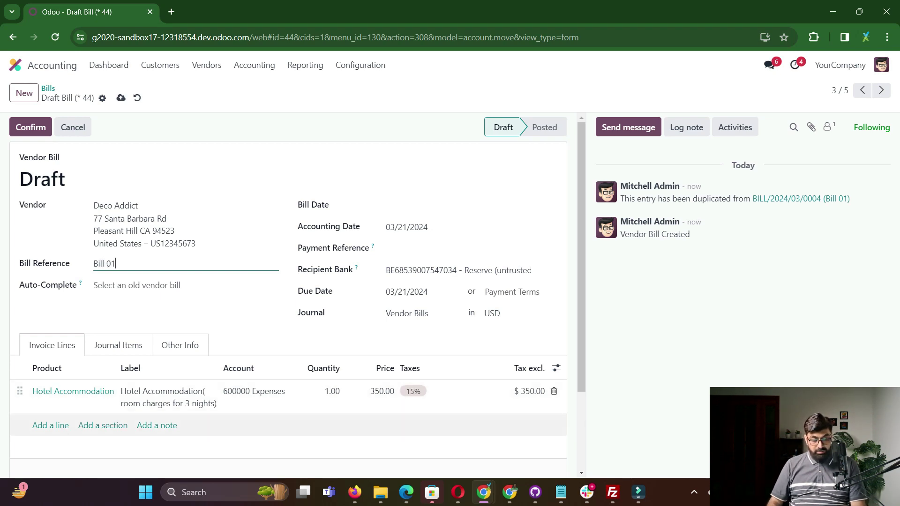
click(75, 393)
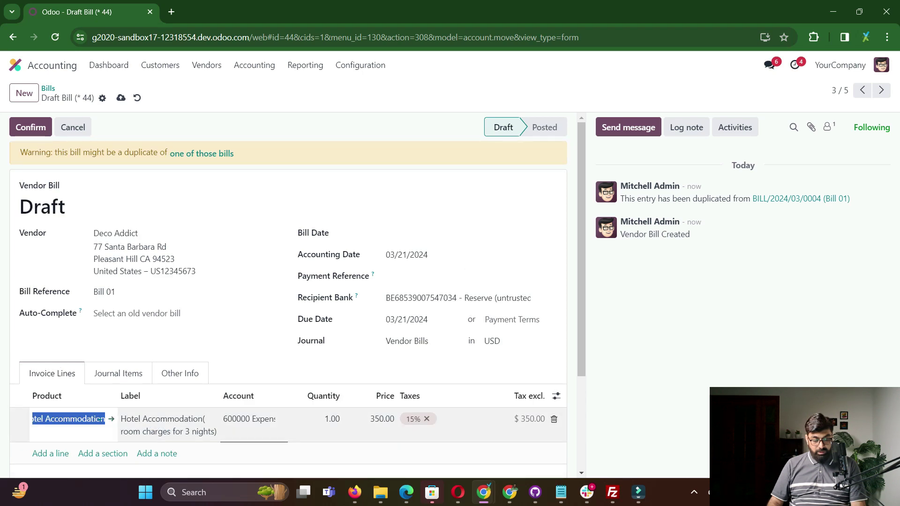
key(BackSpace)
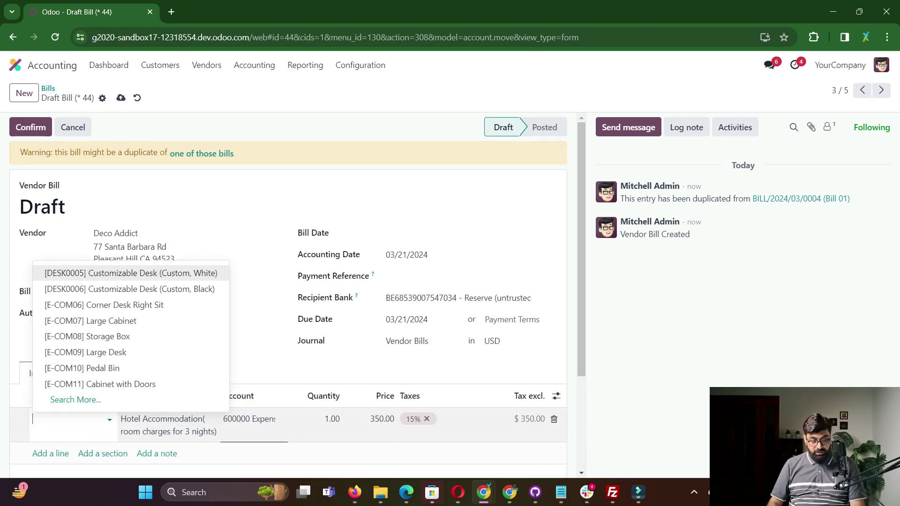
click(75, 399)
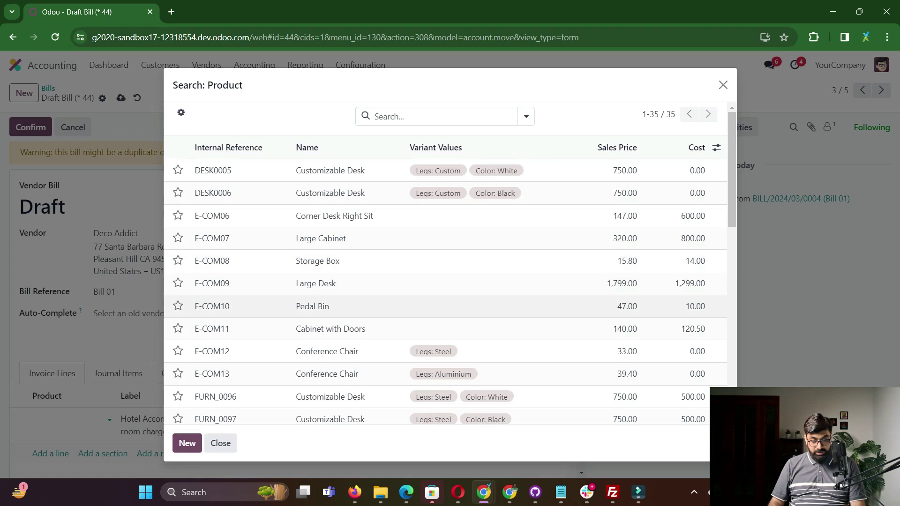
scroll(421, 192, down, 10)
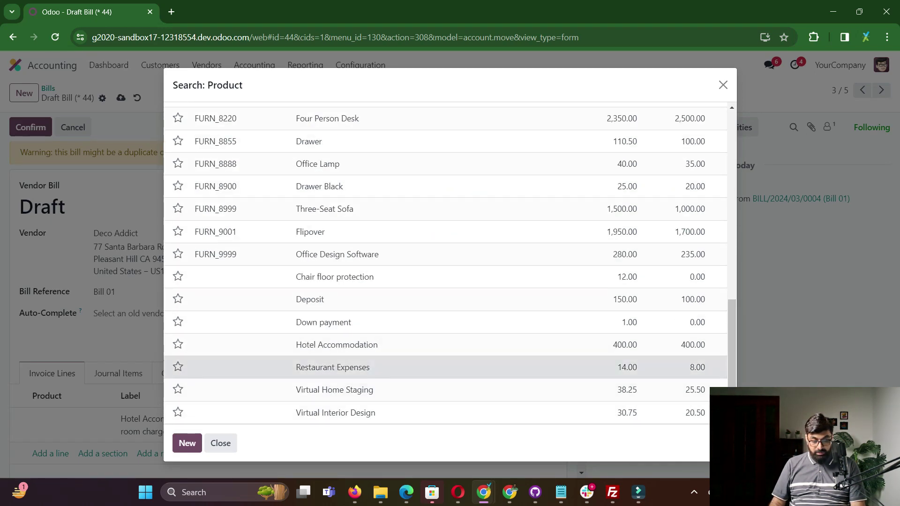
click(333, 367)
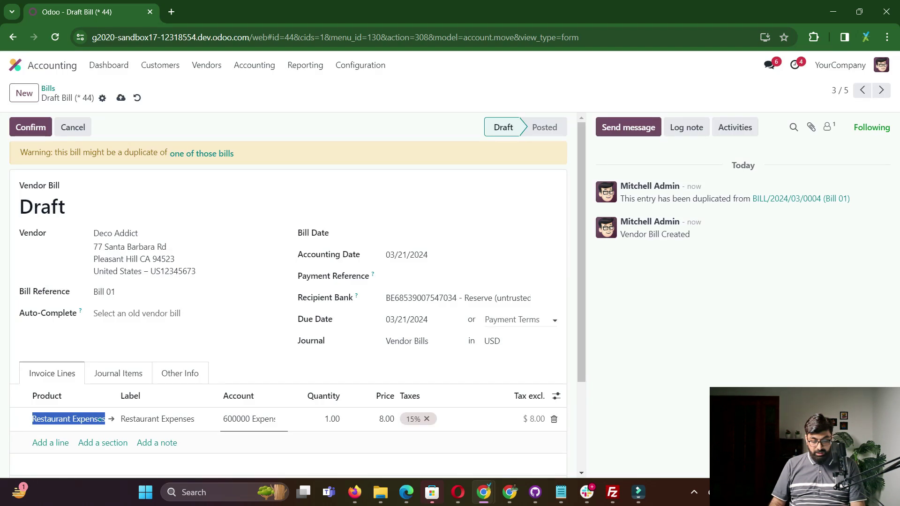
click(120, 97)
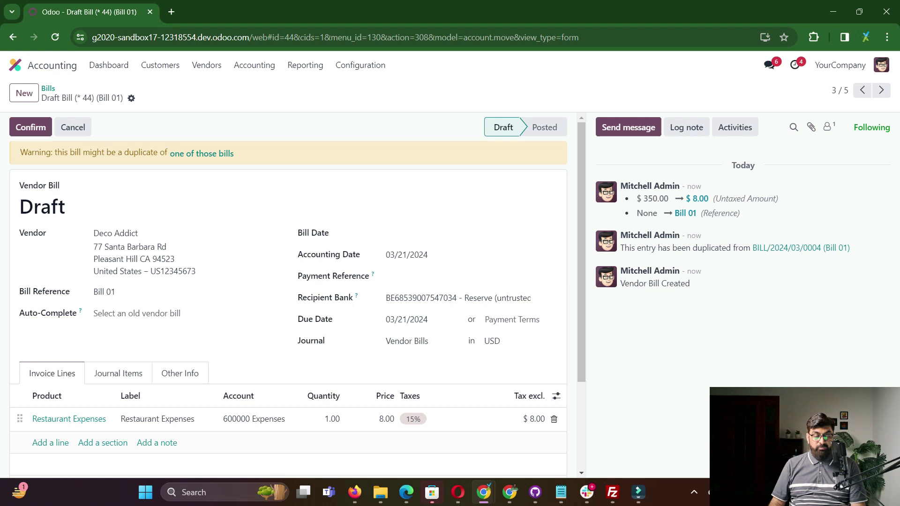
Examine the duplicate warning on the draft bill, review the list of suspected duplicate entries and return to the draft
double_click(61, 153)
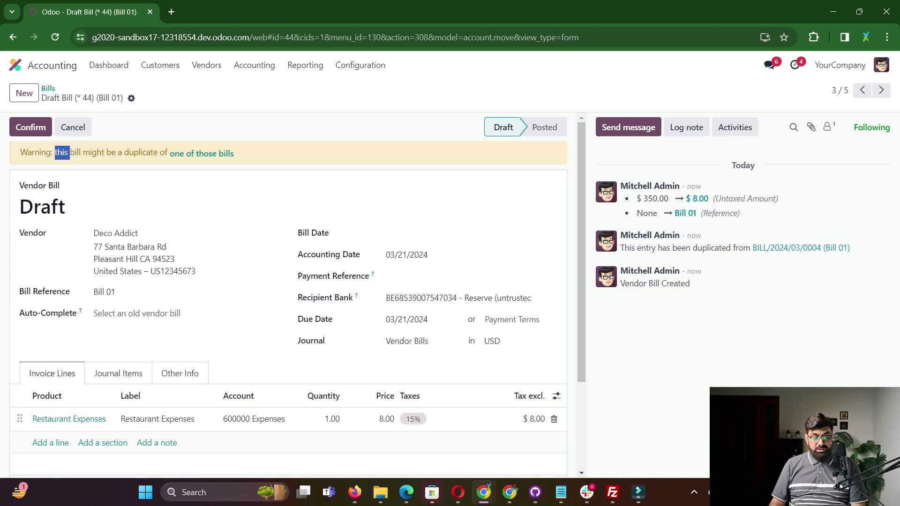
drag(70, 153, 201, 135)
click(201, 135)
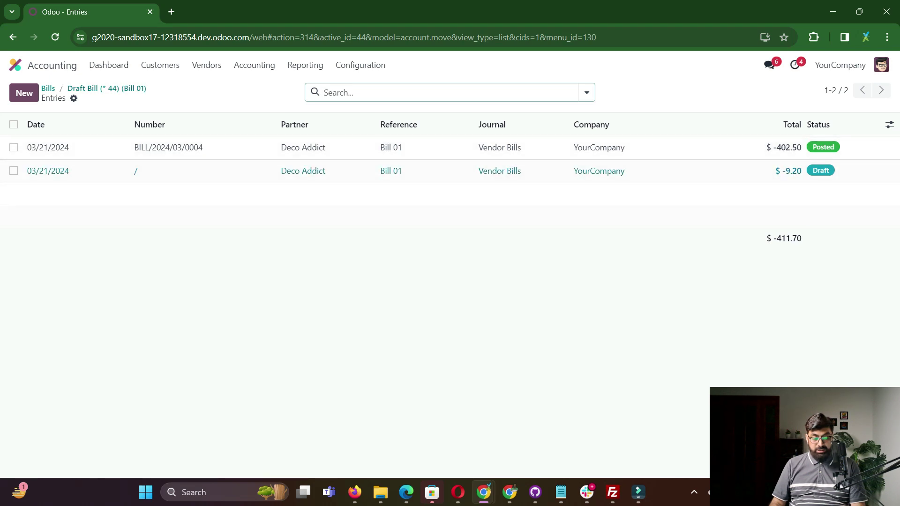
click(107, 88)
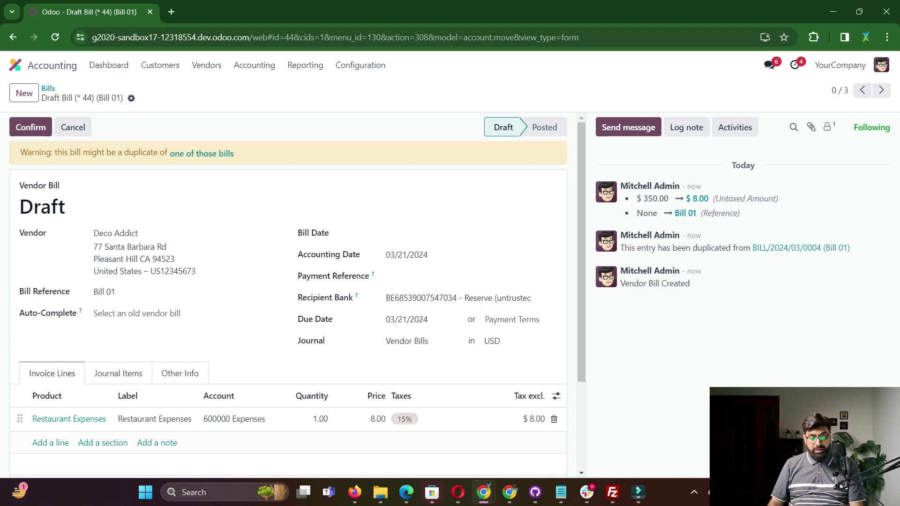
From the bills list, open BILL/2024/03/0004, change its bill reference to "Bill 02" and save it
click(48, 89)
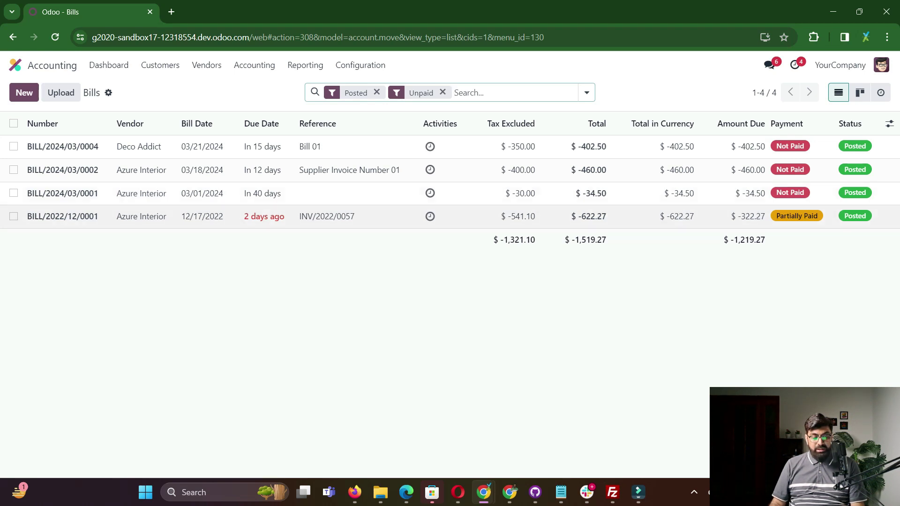
click(139, 146)
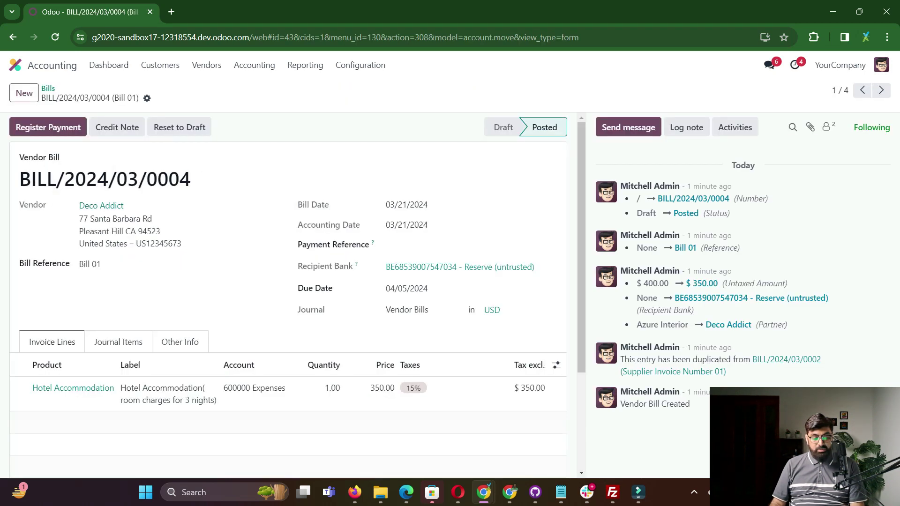
drag(101, 264, 79, 264)
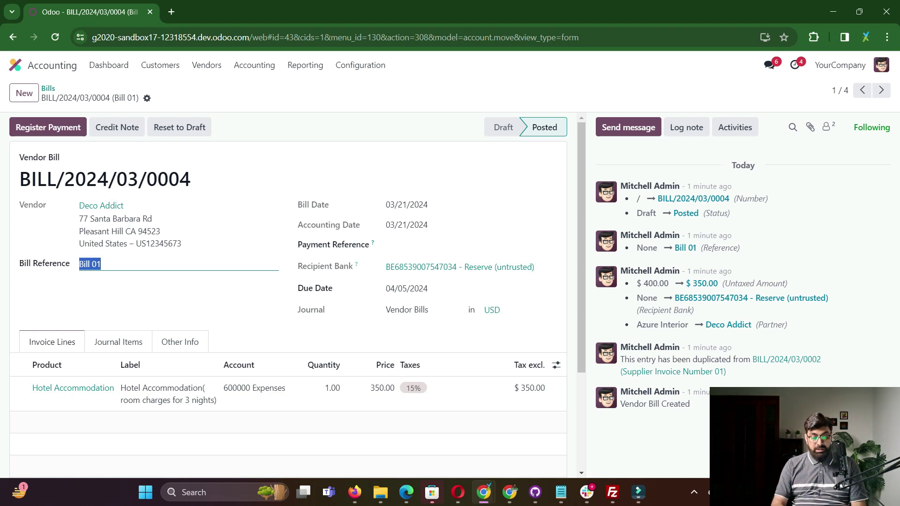
text(Bill )
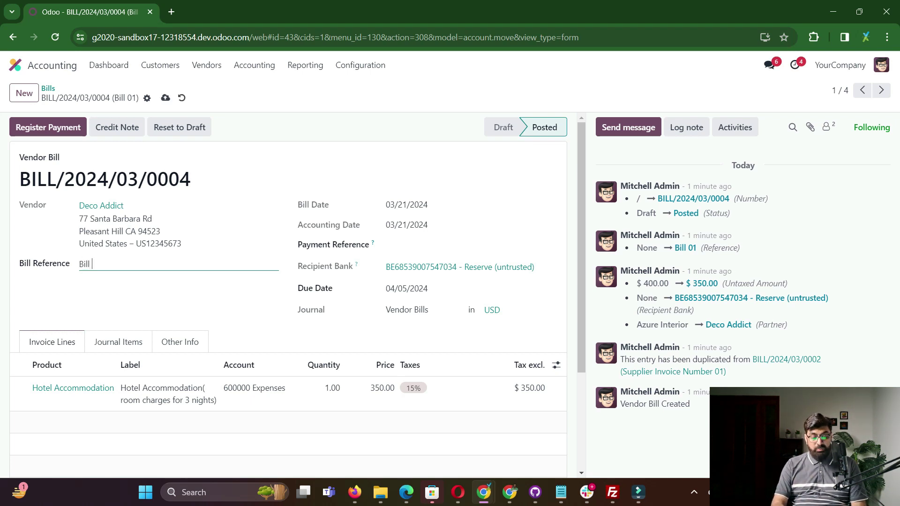
text(02)
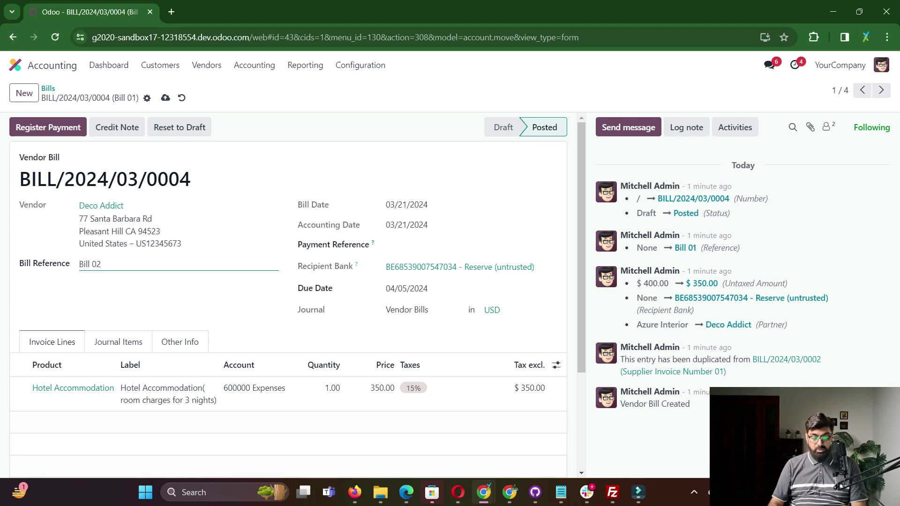
key(alt+s)
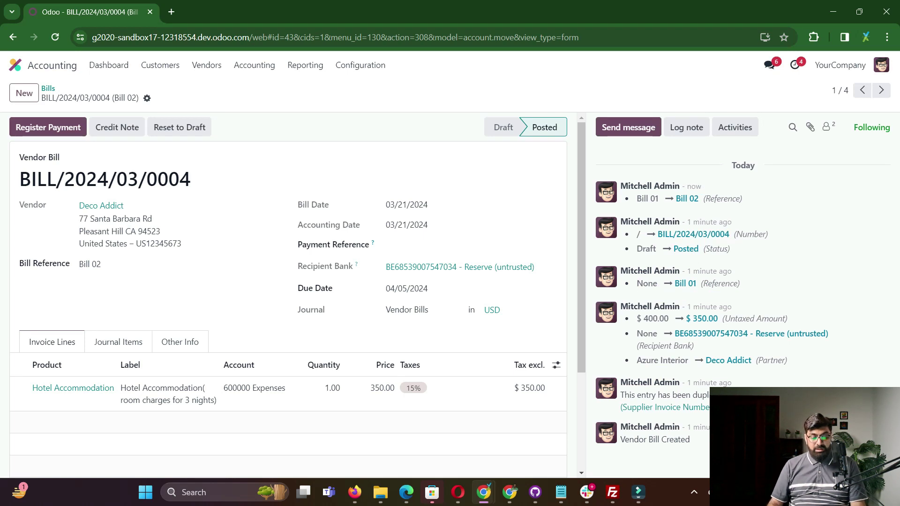
click(48, 127)
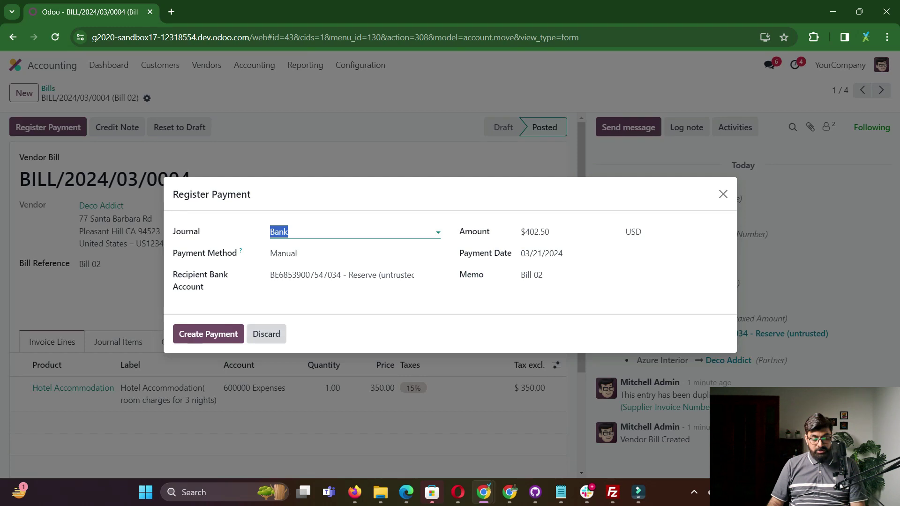
click(267, 334)
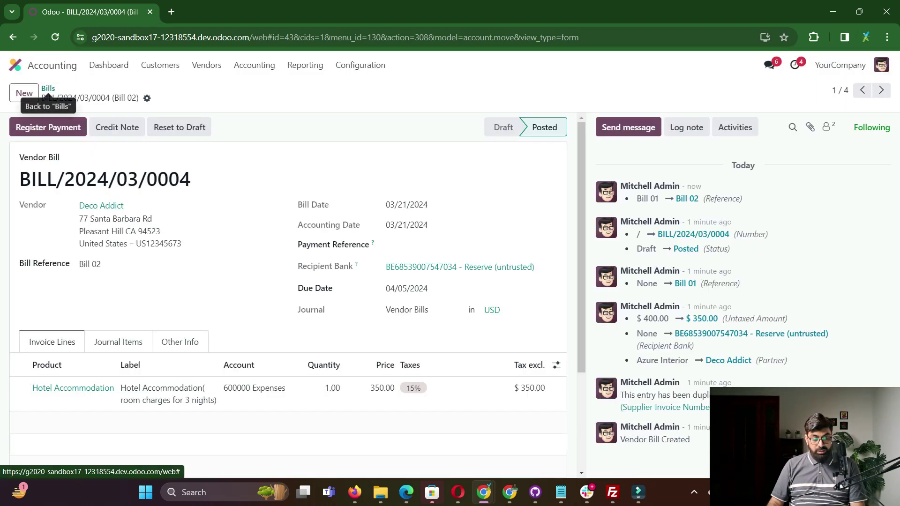
Return to the bills list and remove the Posted and Unpaid filters
click(48, 88)
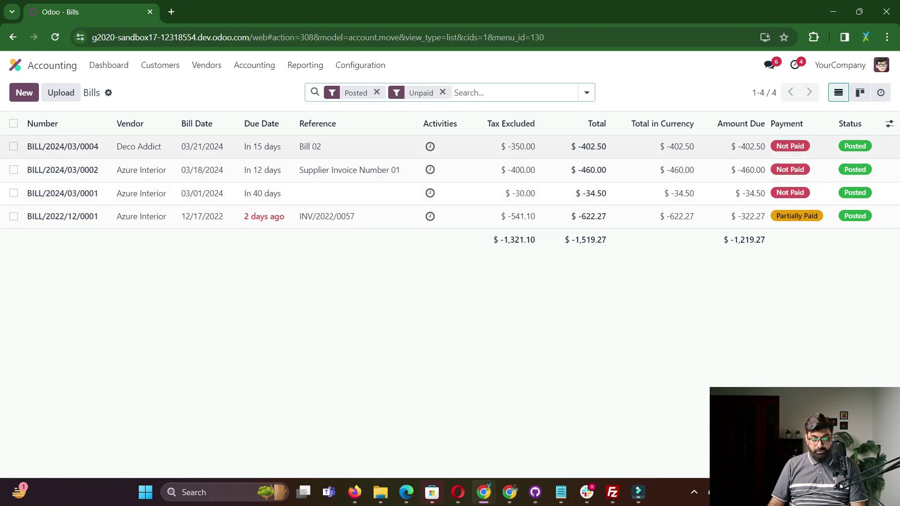
click(377, 92)
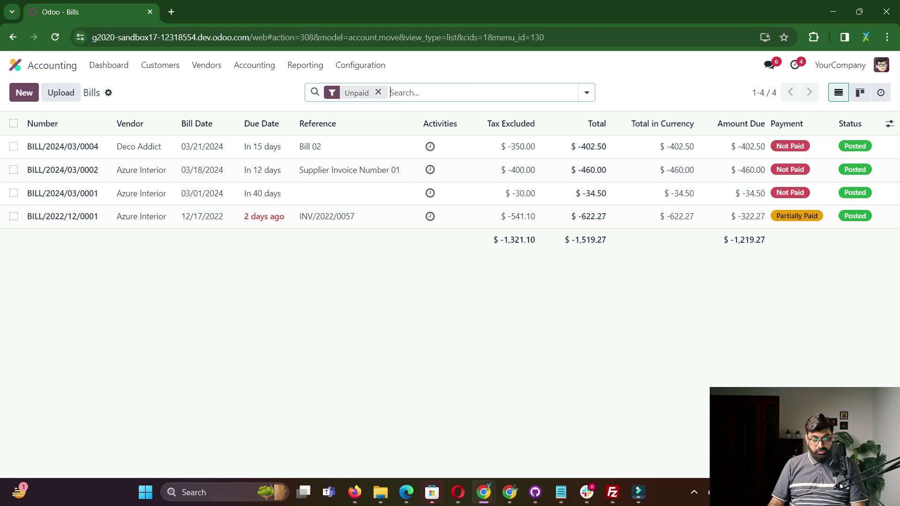
click(379, 92)
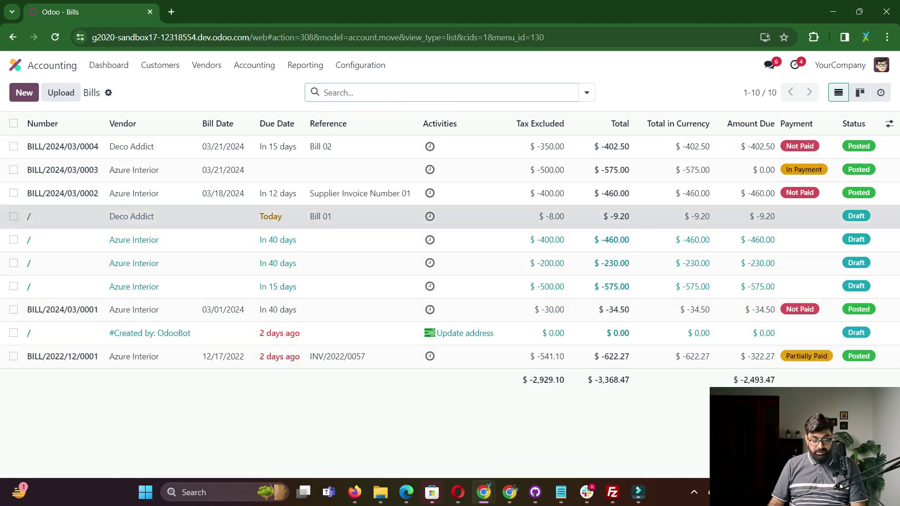
Open the Deco Addict draft bill with reference "Bill 01", set its bill date to 03/21/2024 and confirm it
click(328, 217)
click(31, 127)
click(294, 292)
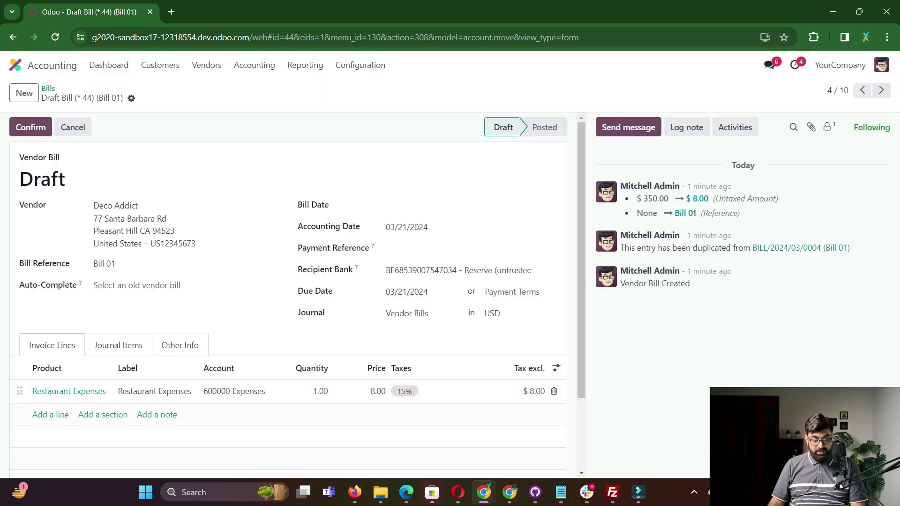
click(445, 205)
click(514, 378)
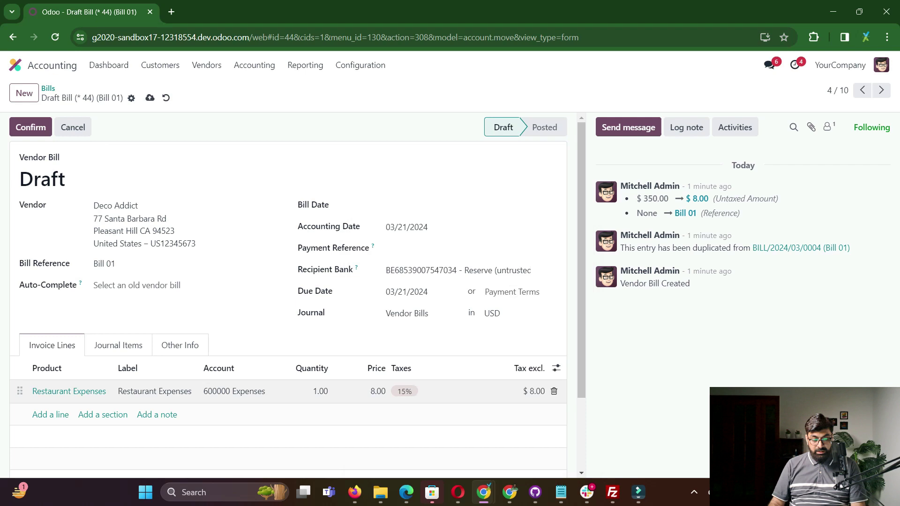
click(31, 127)
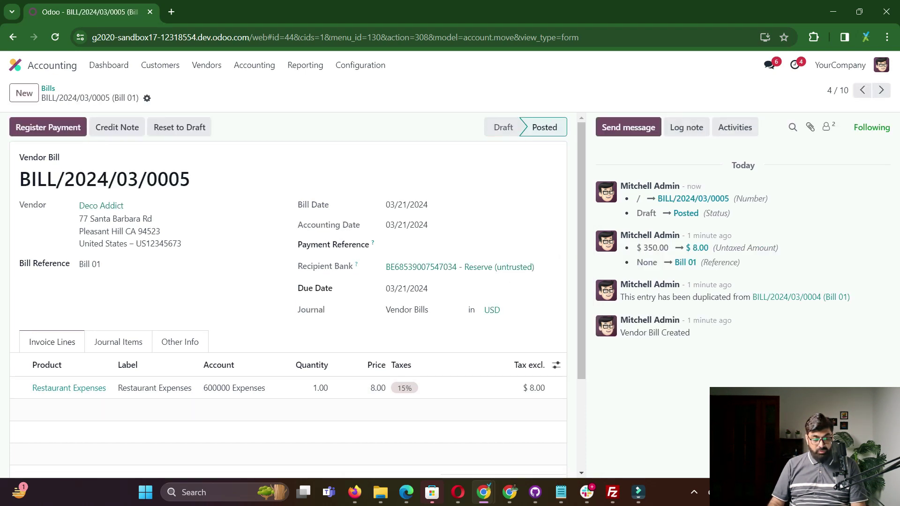
Return to the bills list and filter it by Unpaid and Posted bills
click(48, 88)
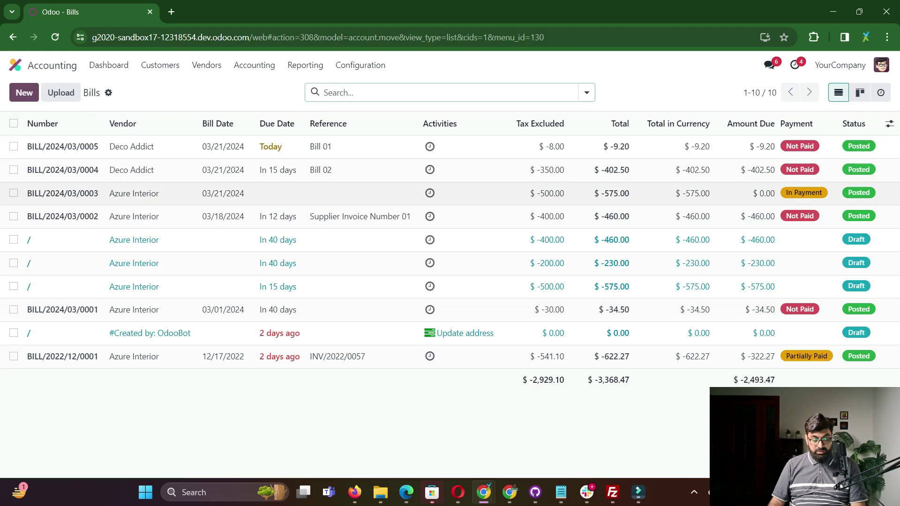
click(586, 93)
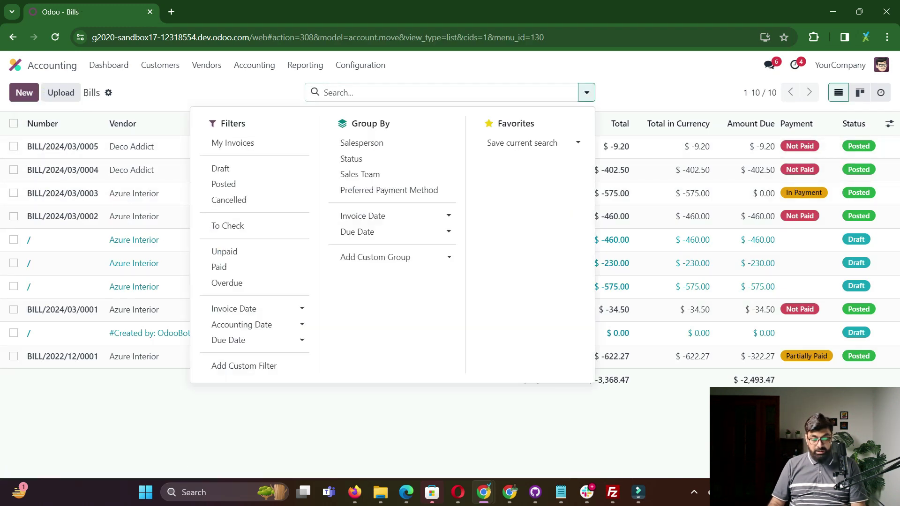
click(225, 251)
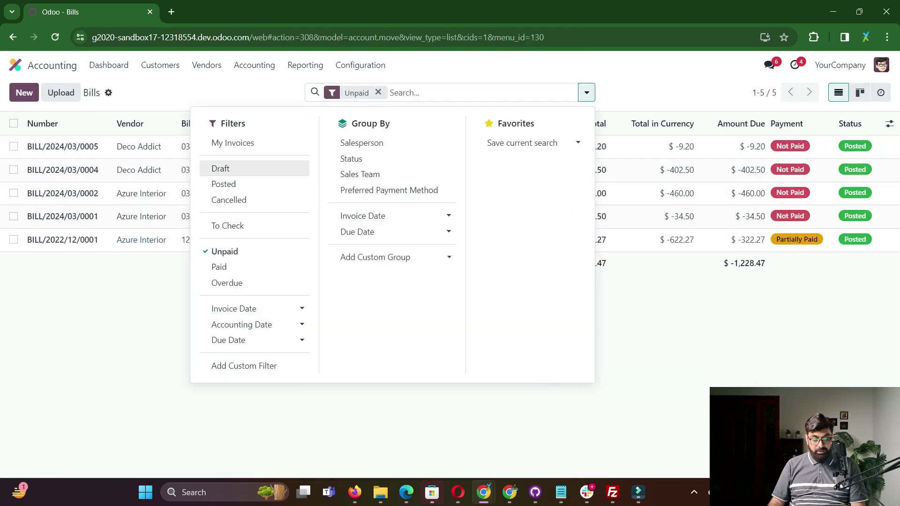
click(224, 184)
click(173, 123)
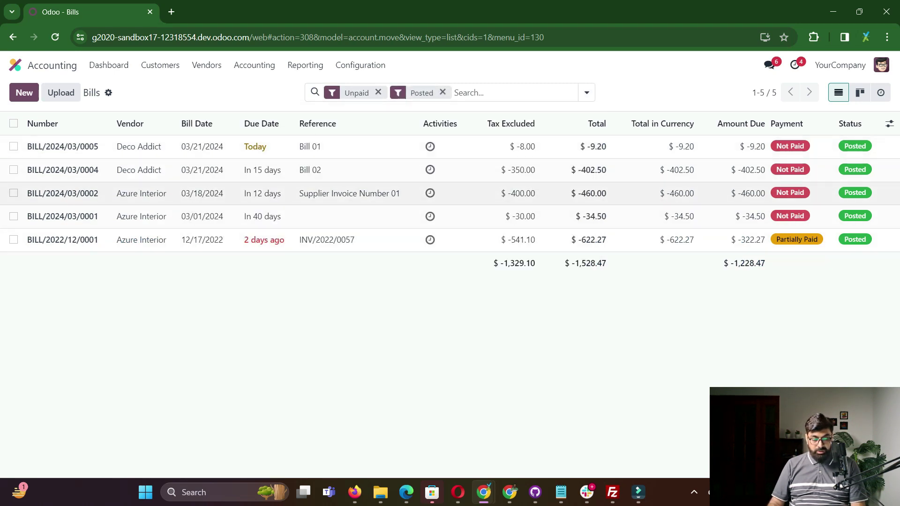
Select all the listed unpaid bills and create ungrouped payments for them with the Bank journal and Manual method
click(13, 240)
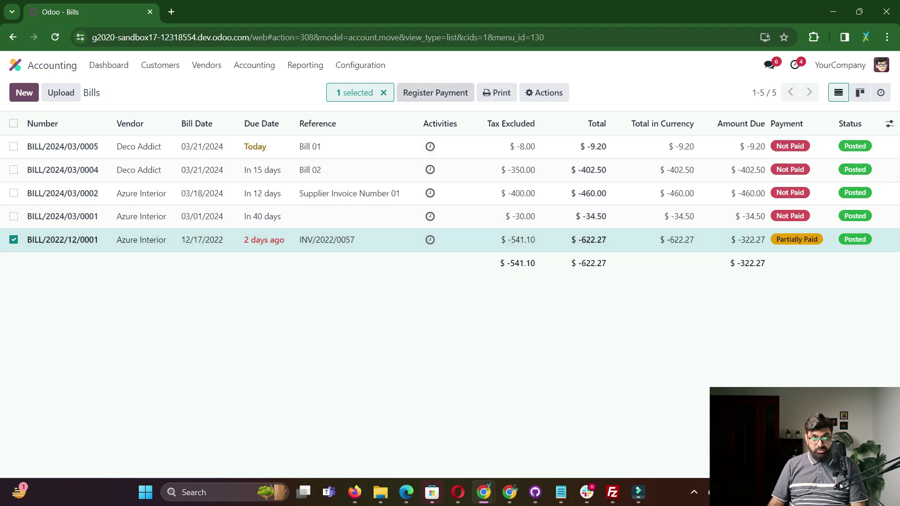
click(13, 240)
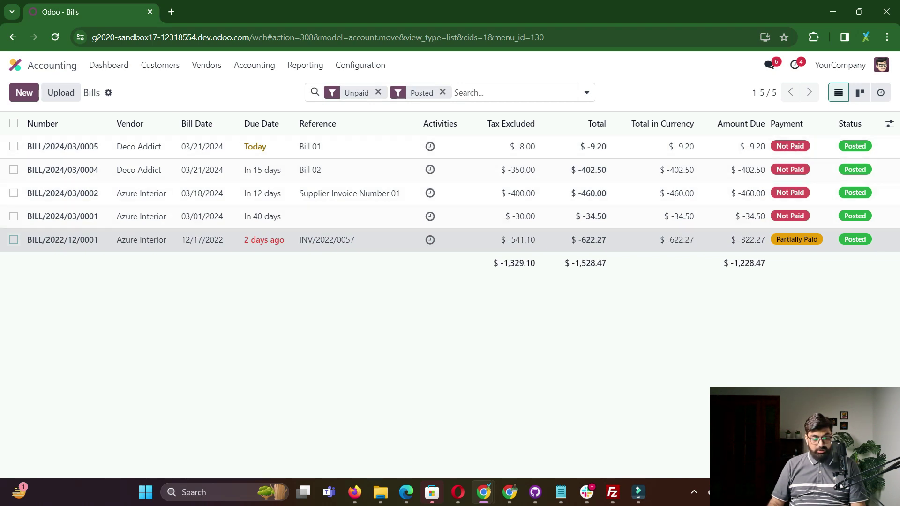
click(14, 123)
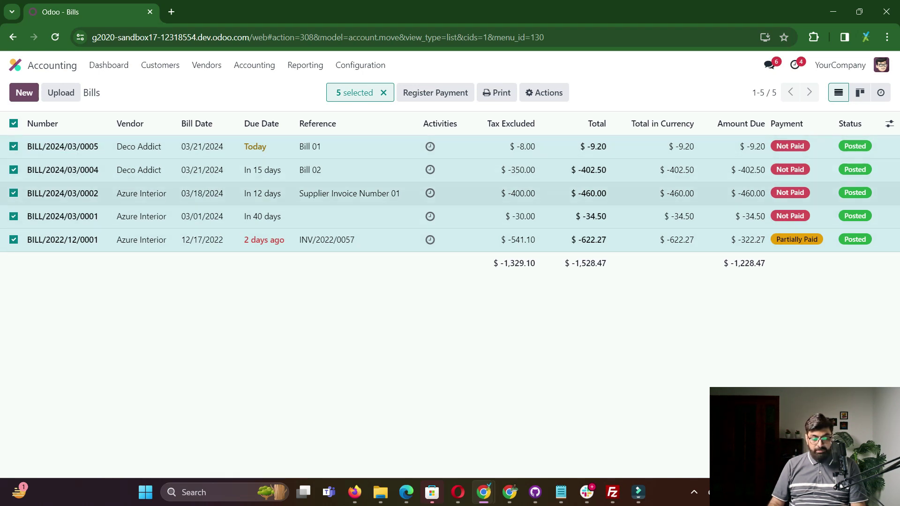
click(435, 92)
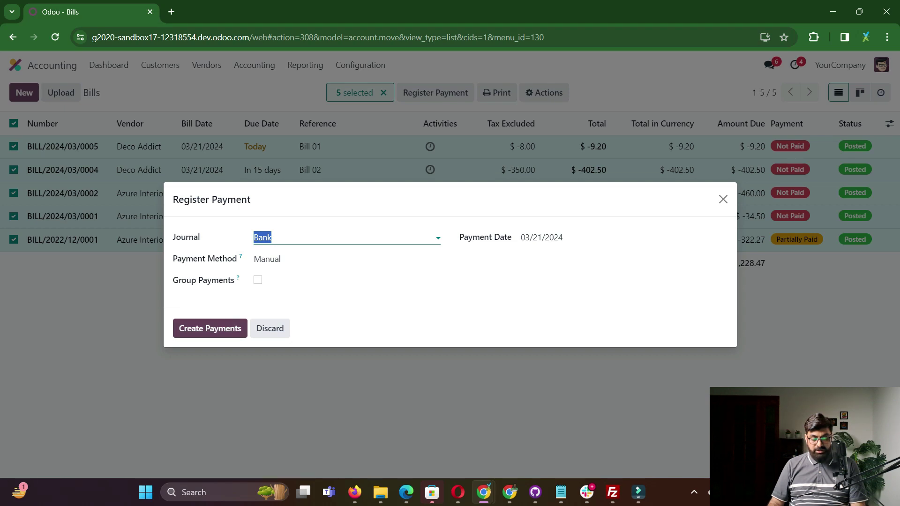
click(210, 328)
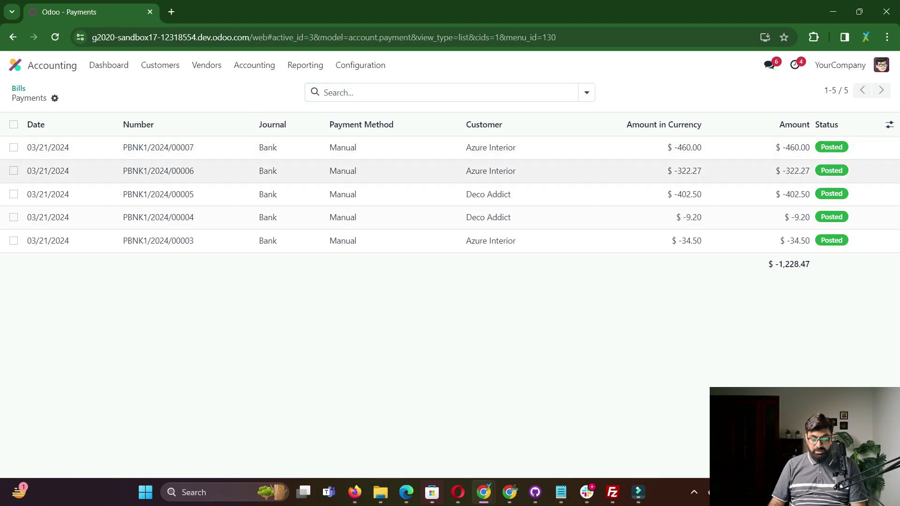
click(889, 124)
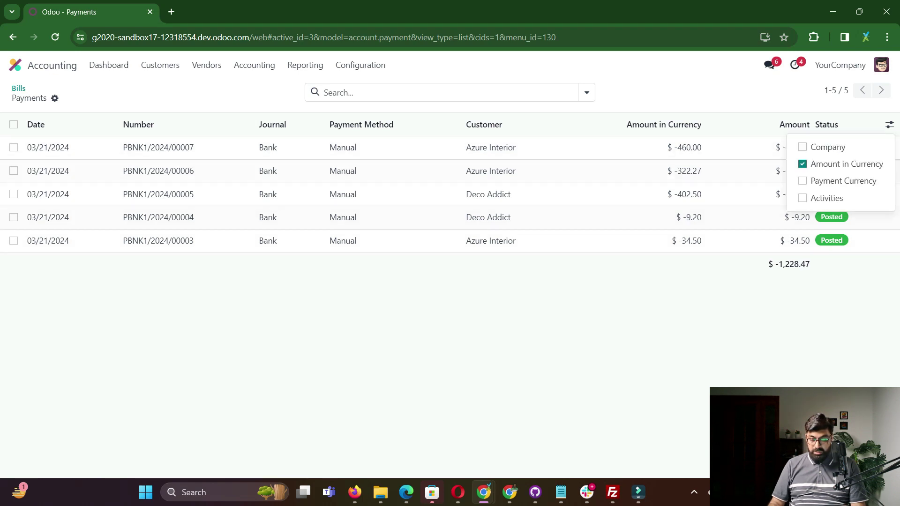
key(Escape)
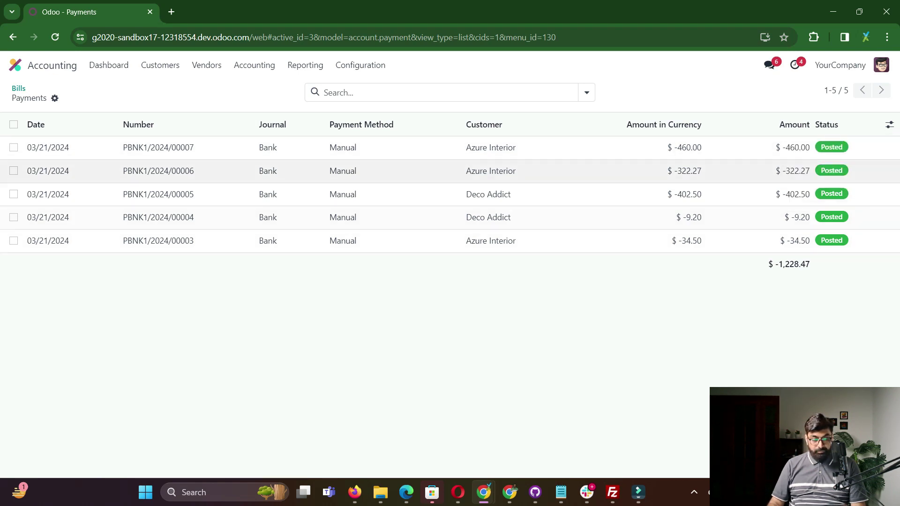
Return to the vendor bills list and filter it by Posted and Paid bills
click(206, 65)
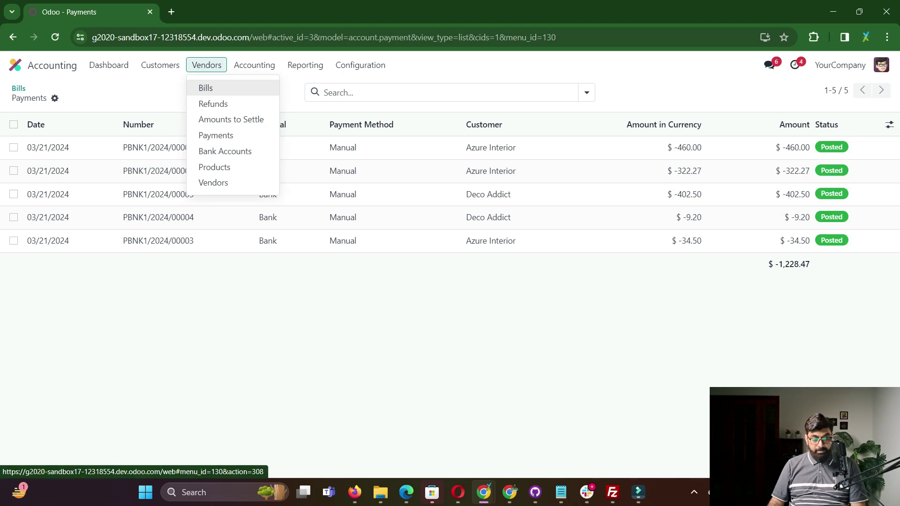
click(204, 87)
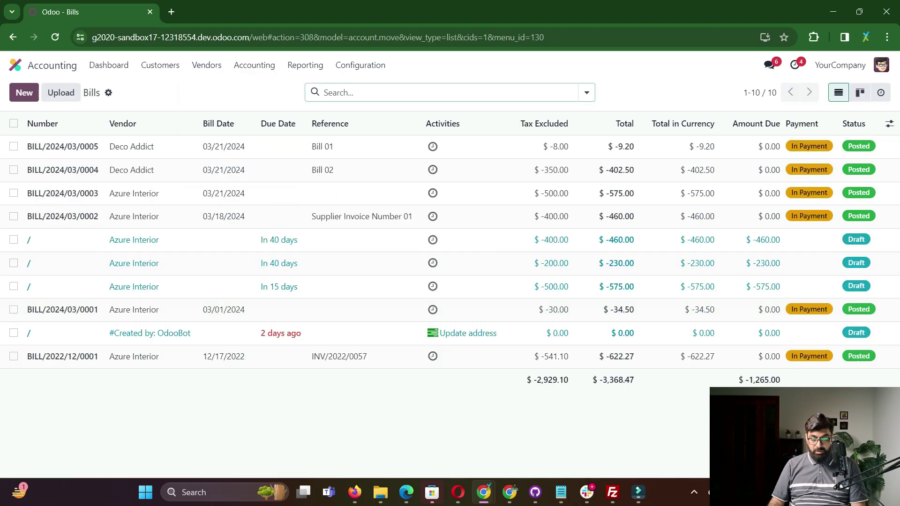
click(586, 93)
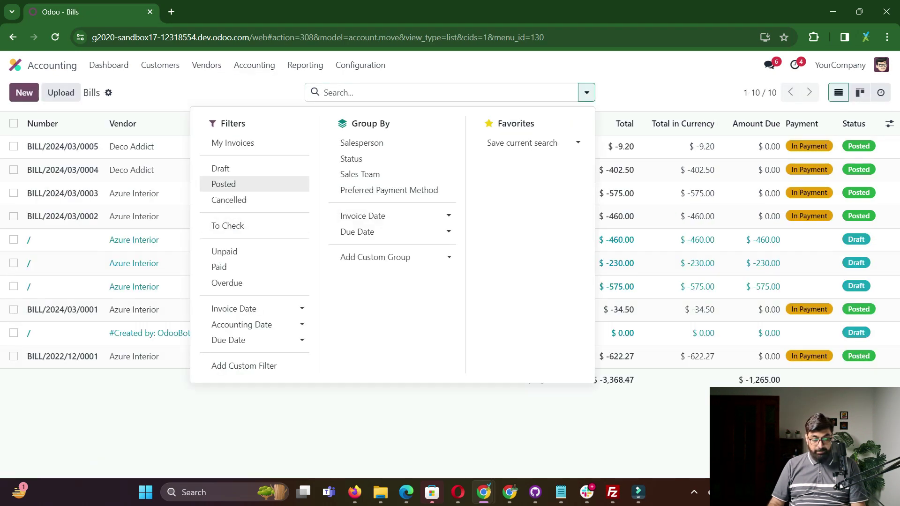
click(223, 184)
click(224, 251)
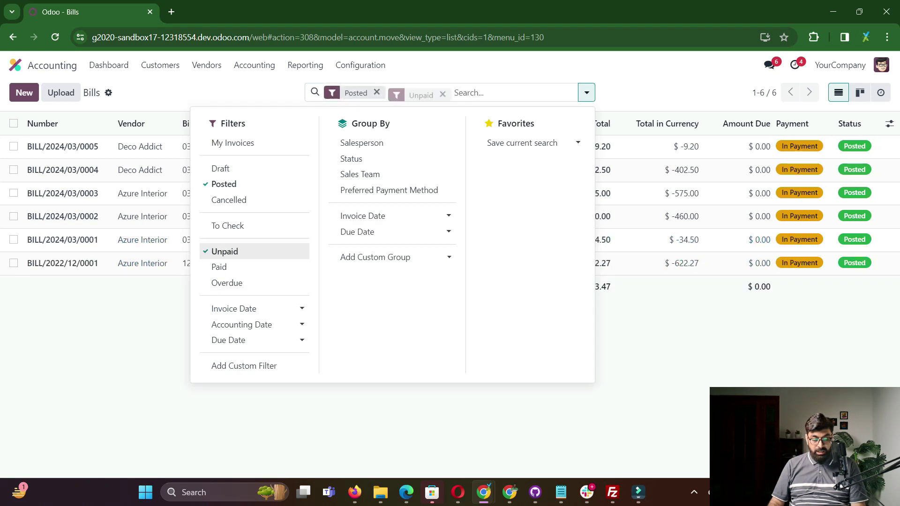
click(224, 251)
click(219, 266)
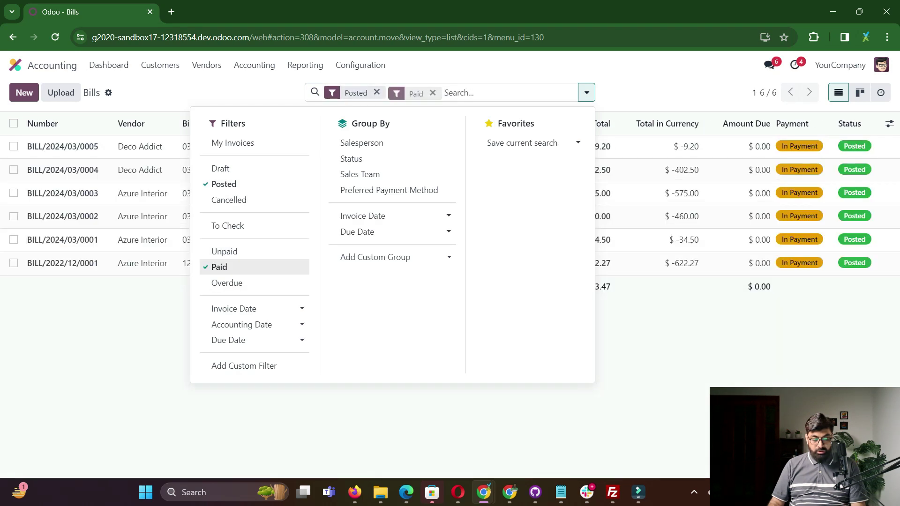
key(Escape)
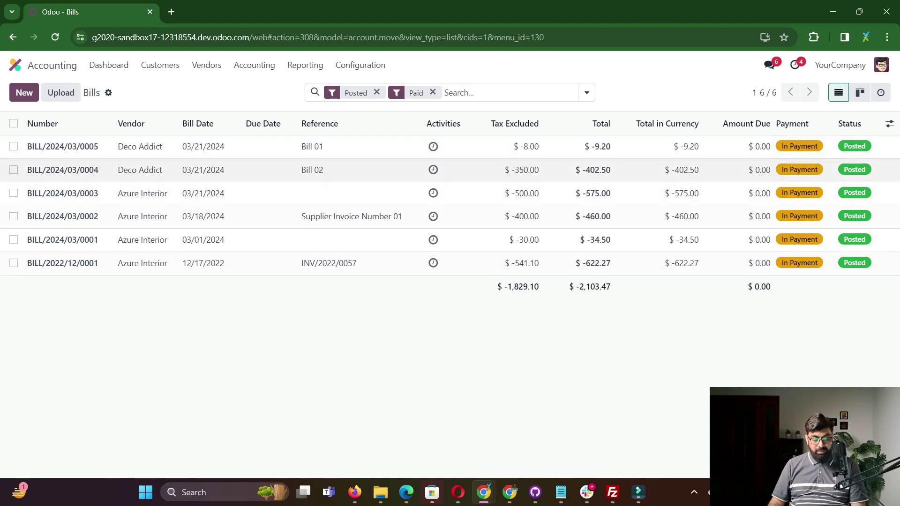
Open BILL/2024/03/0004 and examine the journal entry details of its payment
click(63, 170)
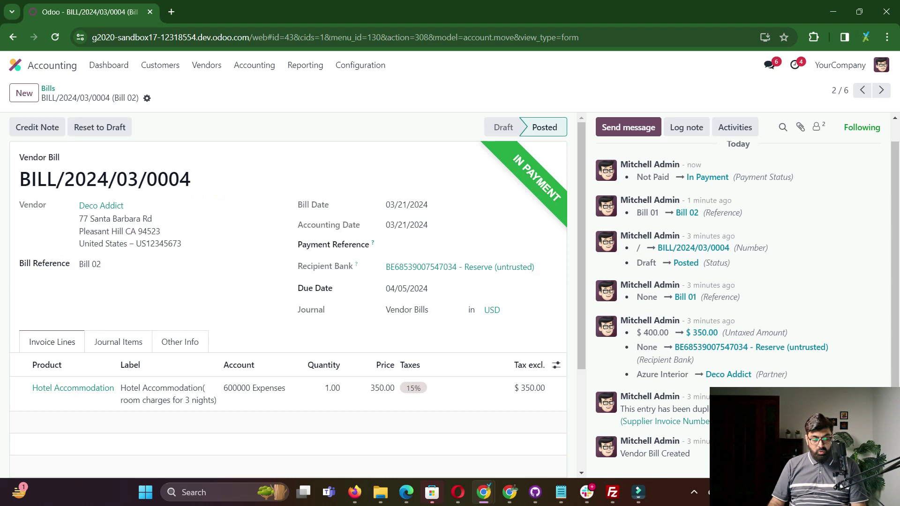
scroll(289, 295, down, 3)
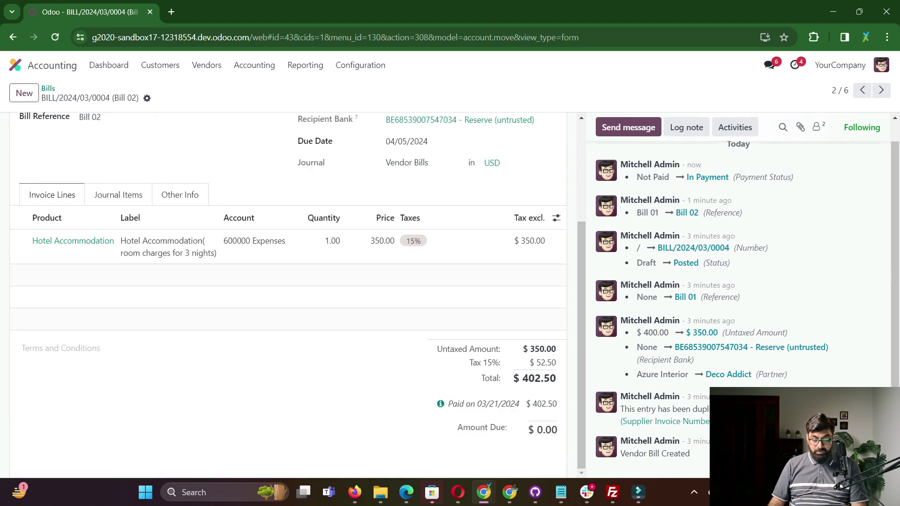
click(440, 404)
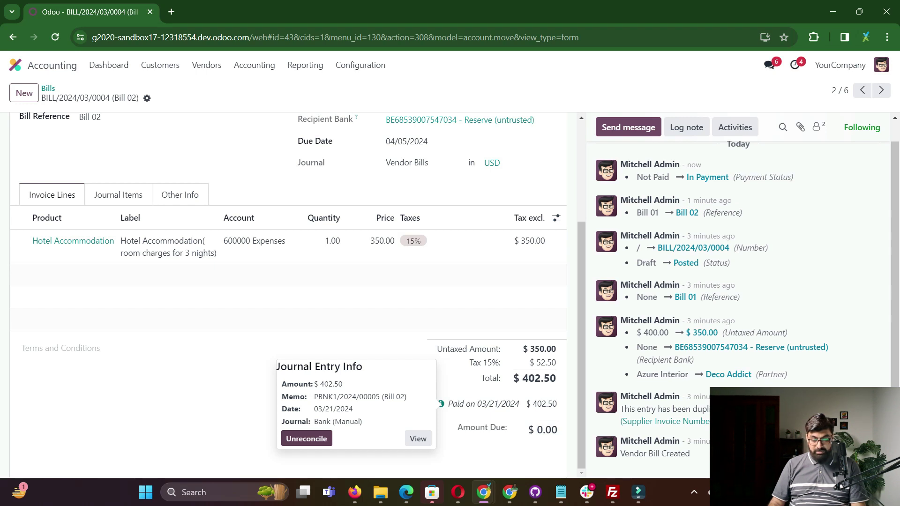
key(Escape)
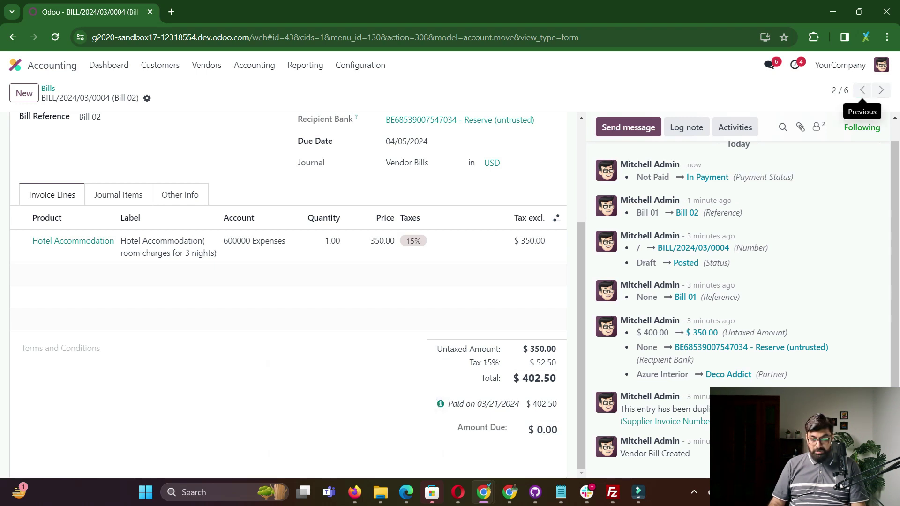
Go to BILL/2024/03/0005 and examine the payment number in its payment's journal entry details
click(863, 90)
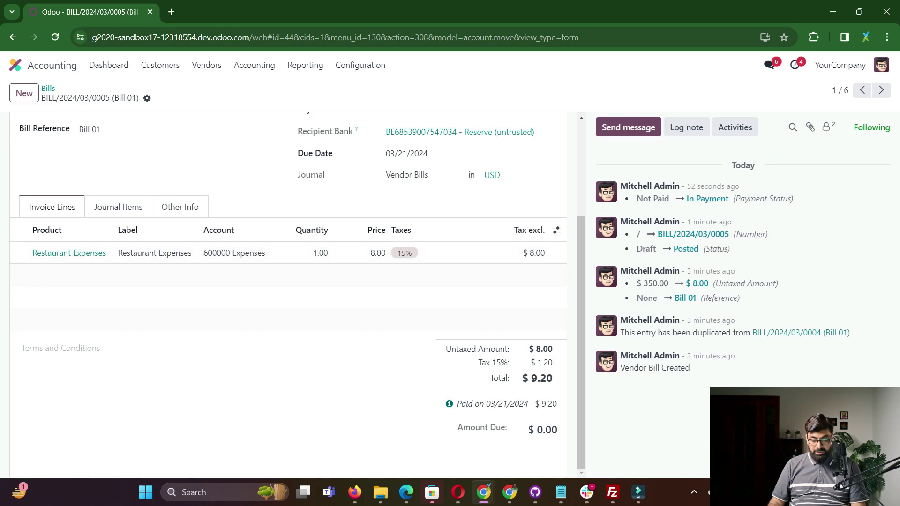
click(449, 404)
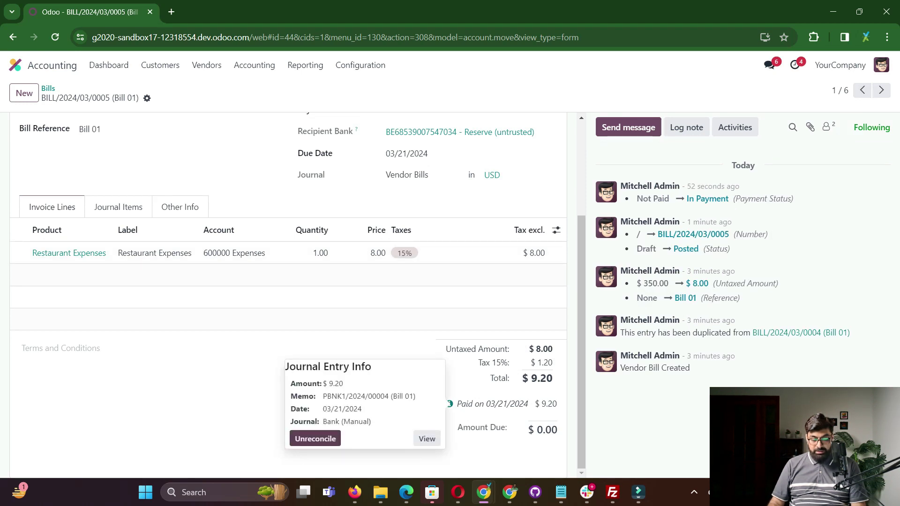
double_click(379, 396)
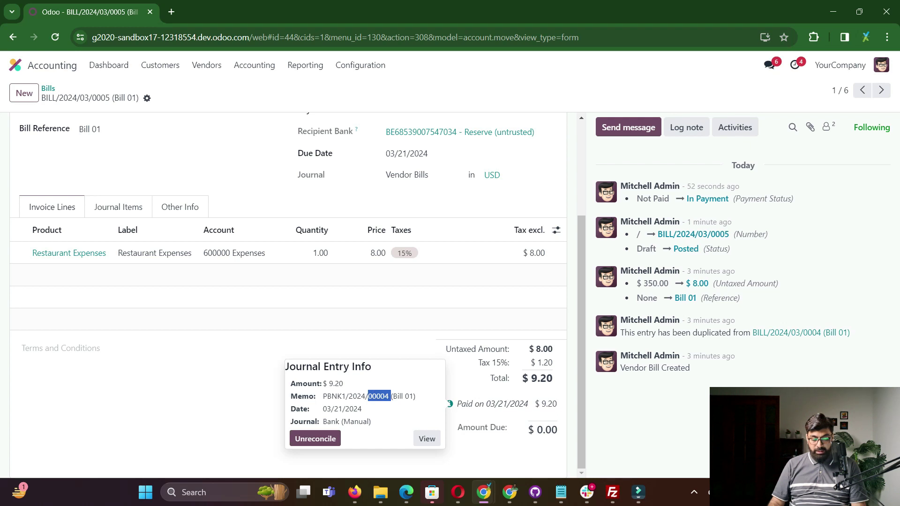
key(Escape)
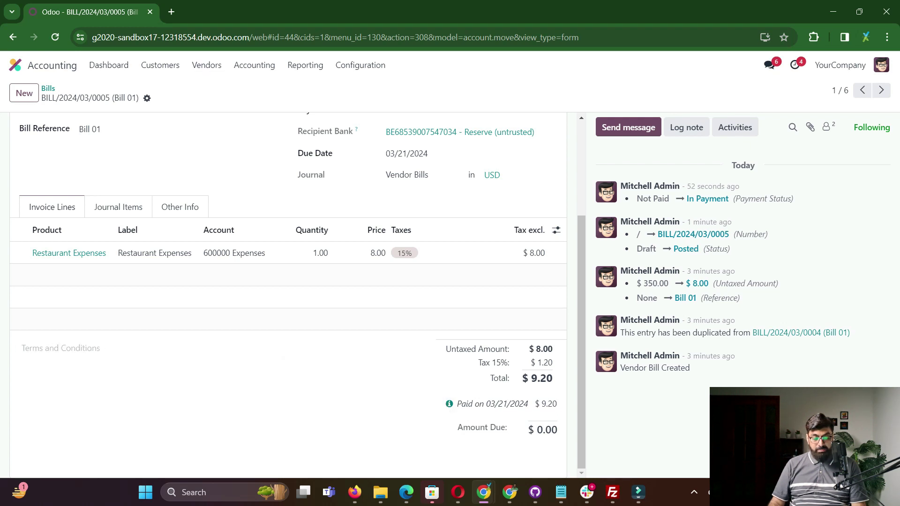
scroll(288, 291, up, 3)
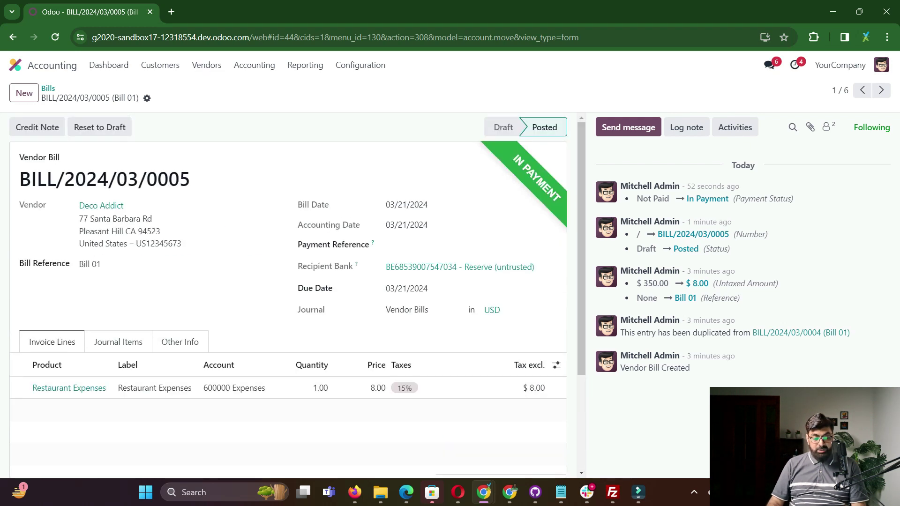
Duplicate BILL/2024/03/0005, set the Restaurant Expenses price to 100 in the copy and save it
click(48, 88)
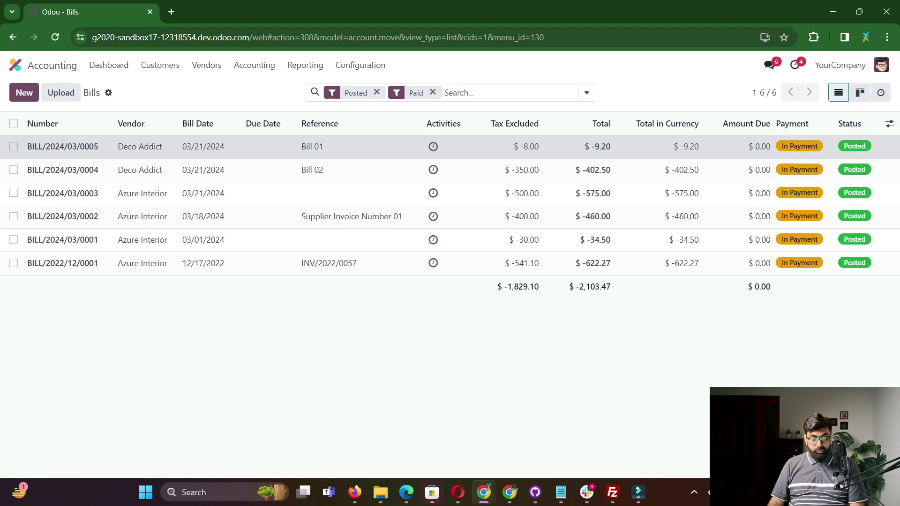
click(63, 146)
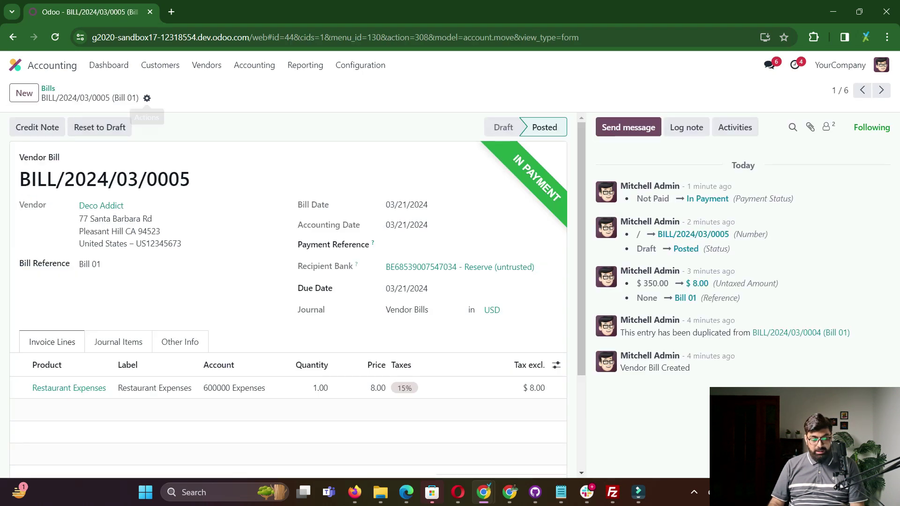
click(146, 98)
click(183, 144)
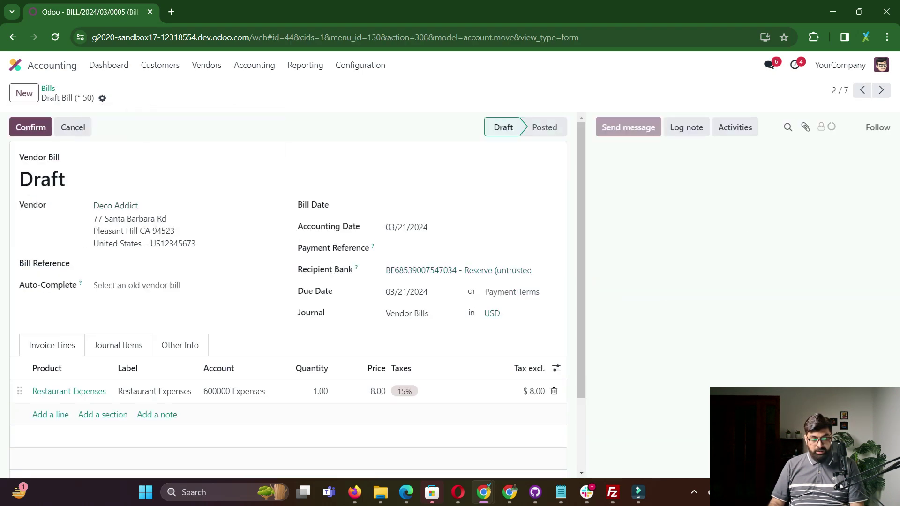
click(375, 391)
text(100)
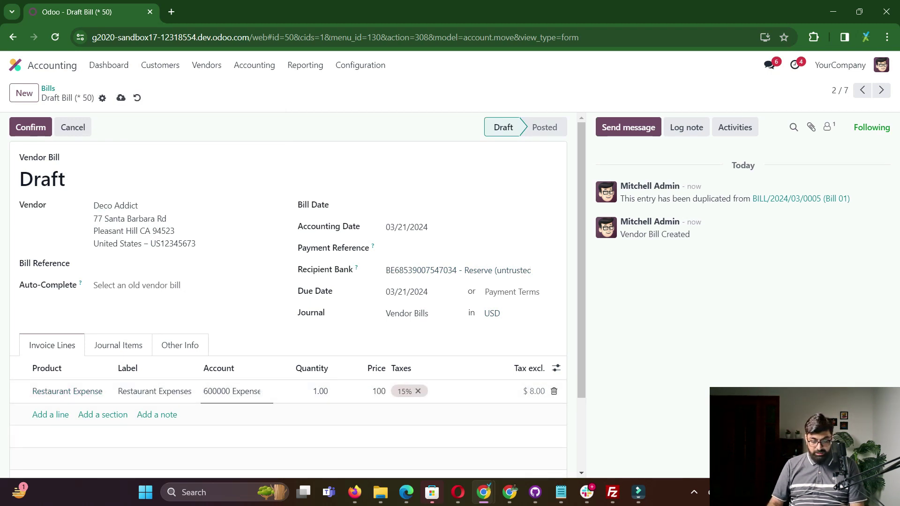
click(121, 98)
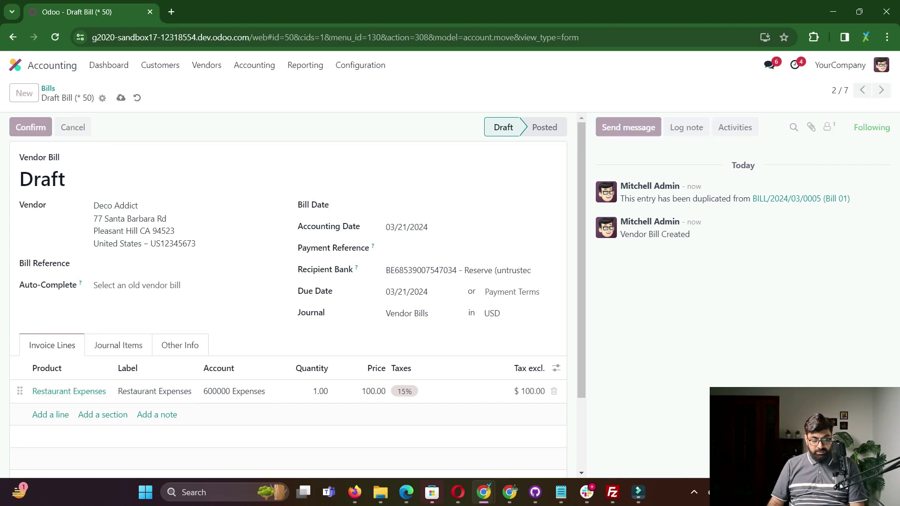
Set the bill date of the 100.00 Restaurant Expenses draft to 03/21/2024 and confirm the bill
click(30, 127)
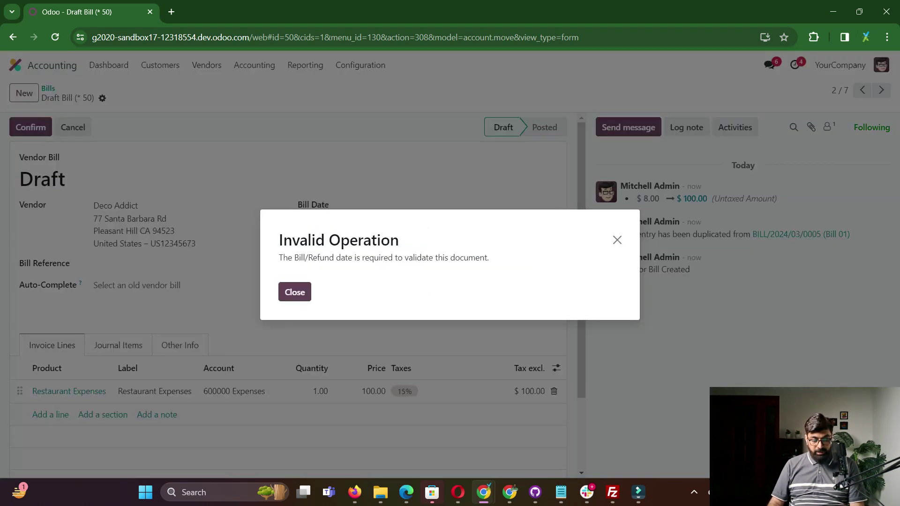
click(294, 292)
click(471, 205)
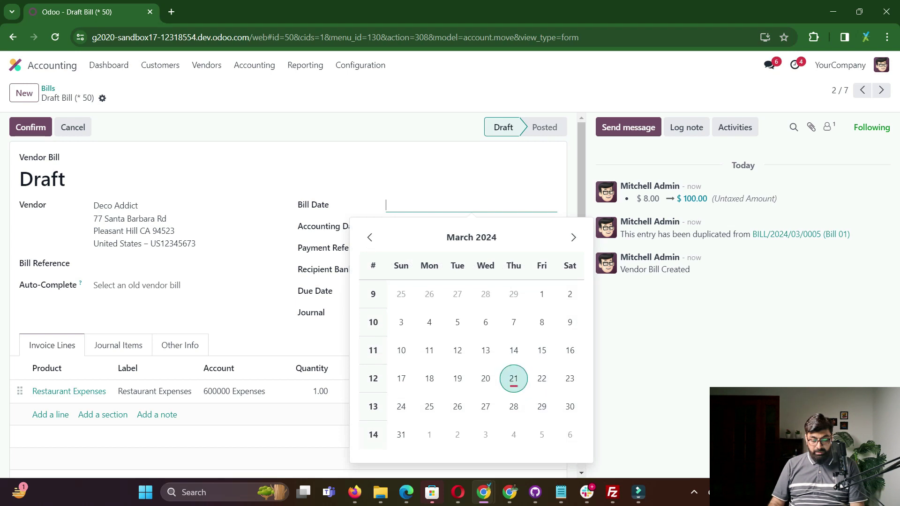
click(514, 379)
click(147, 98)
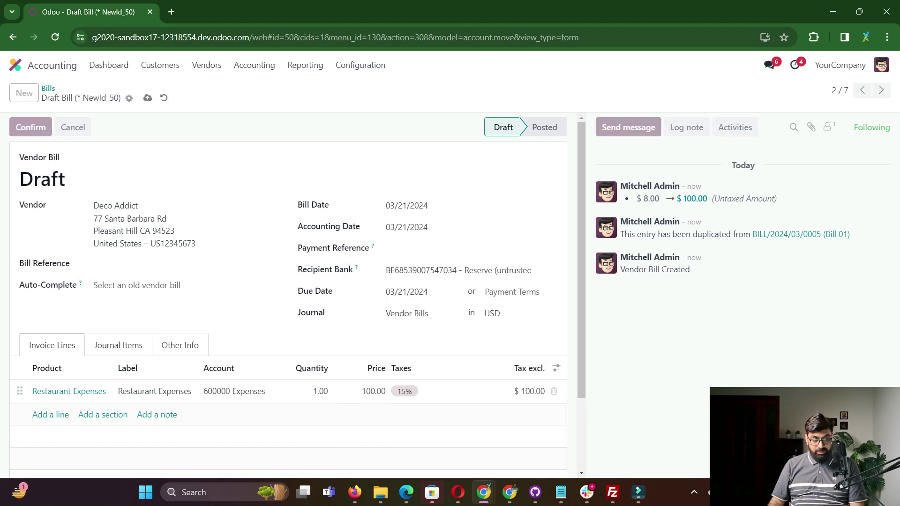
click(31, 127)
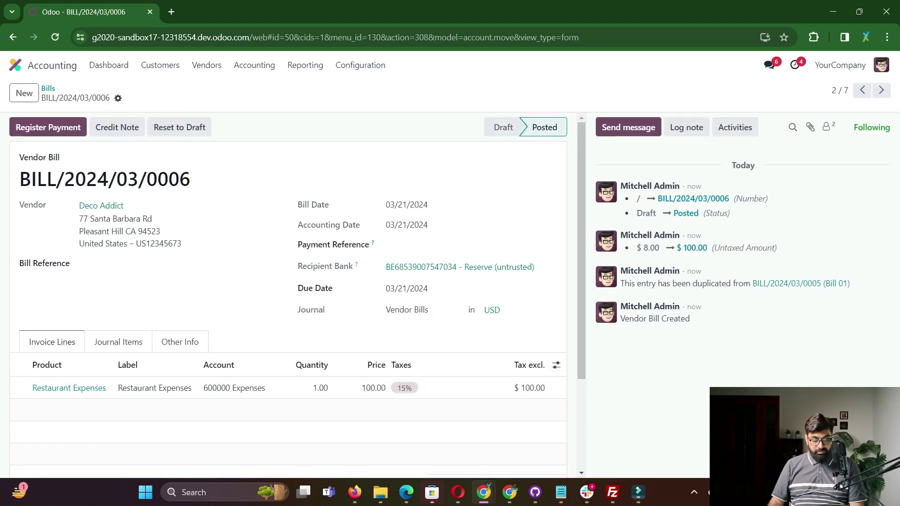
Duplicate BILL/2024/03/0006 and set the Restaurant Expenses price to 250 in the copy
click(117, 97)
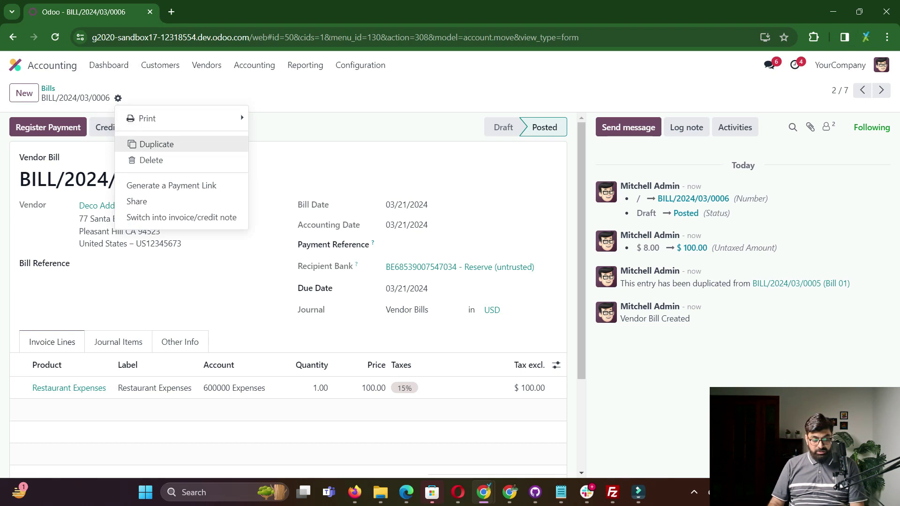
click(156, 144)
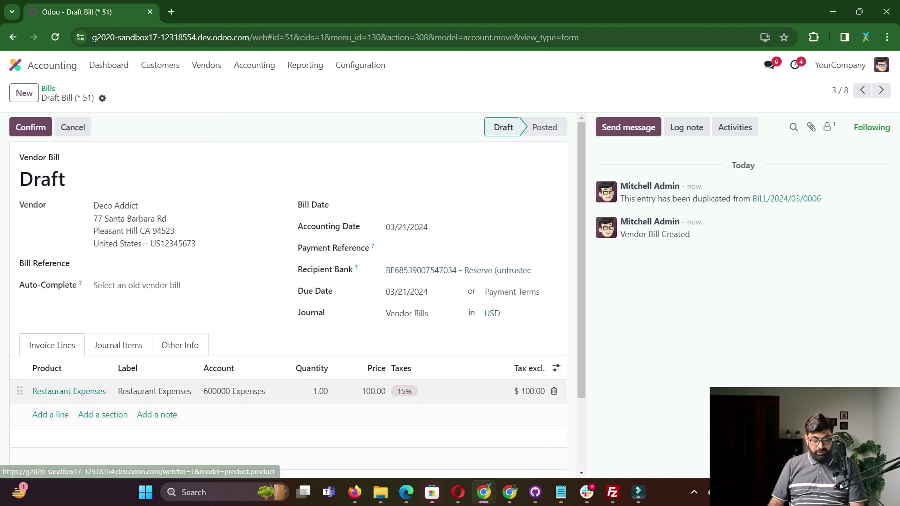
click(373, 392)
text(250)
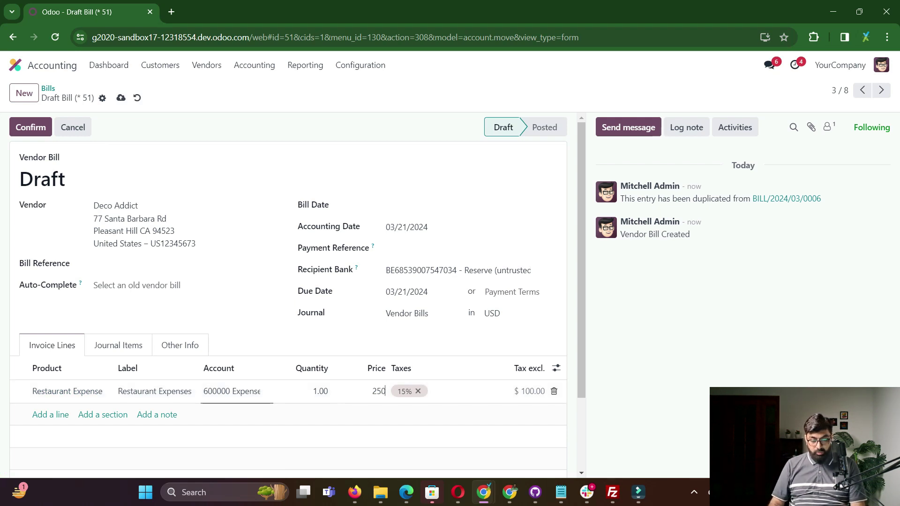
Set the bill date of the 250.00 Restaurant Expenses draft to 03/21/2024, save it and confirm the bill
click(408, 205)
click(512, 377)
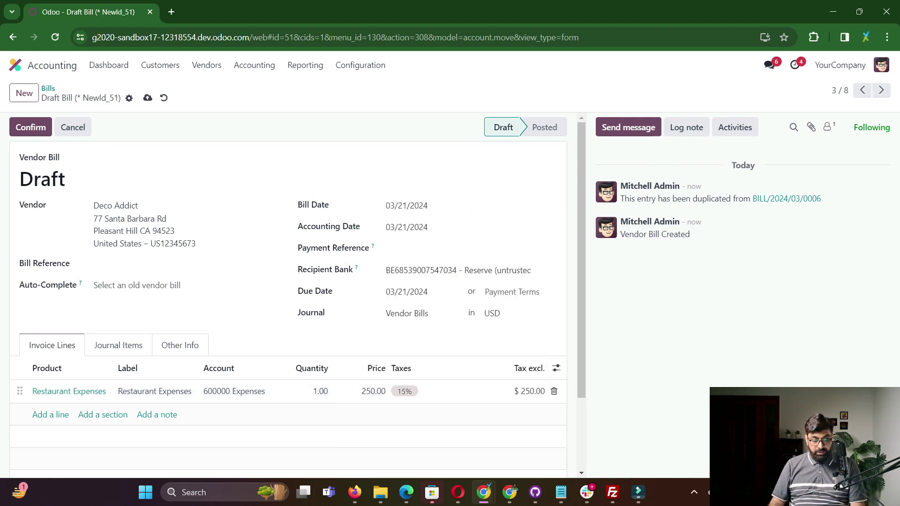
click(148, 98)
click(30, 127)
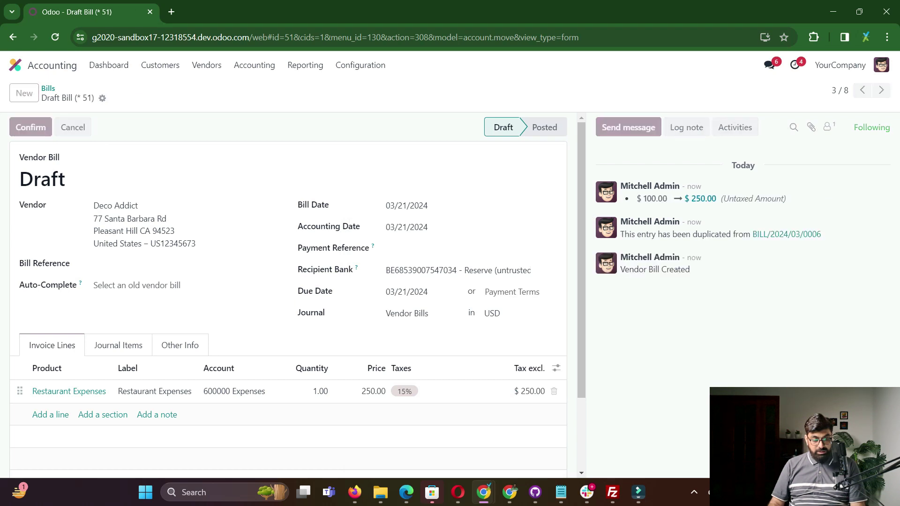
Return to the bills list and replace the Paid filter with Unpaid, keeping the Posted filter
click(48, 88)
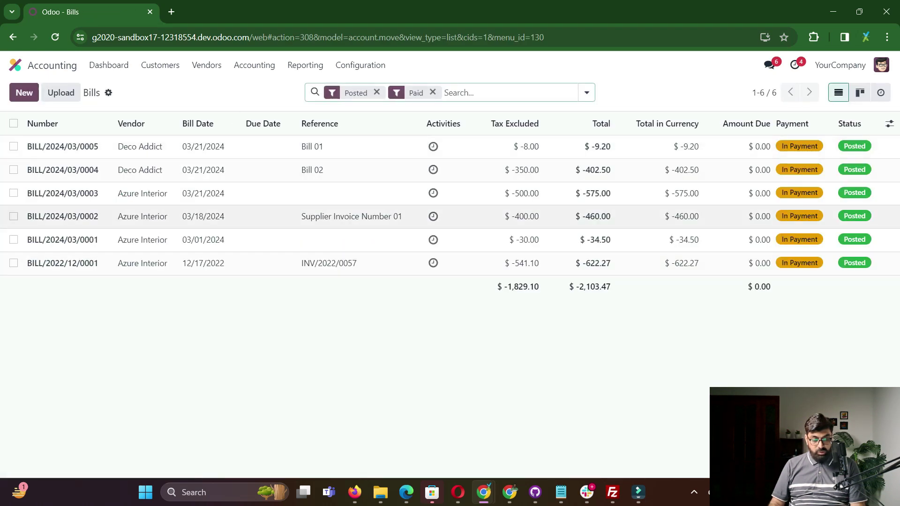
click(586, 92)
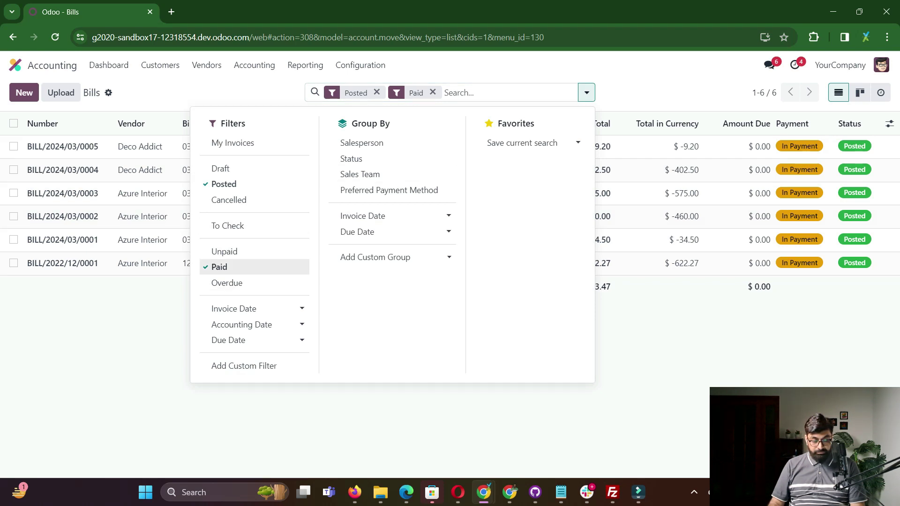
click(219, 267)
click(224, 251)
key(Escape)
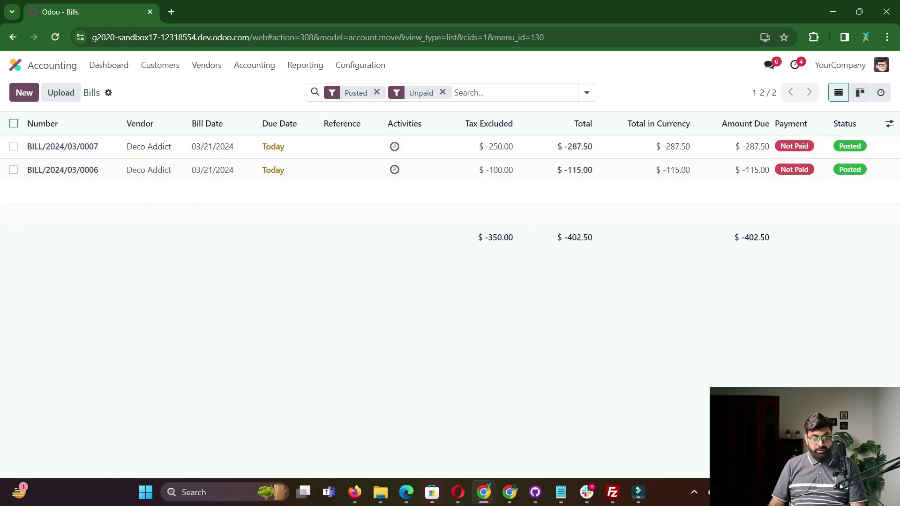
Start registering one grouped payment for BILL/2024/03/0006 and BILL/2024/03/0007 and set its amount to $400
click(13, 123)
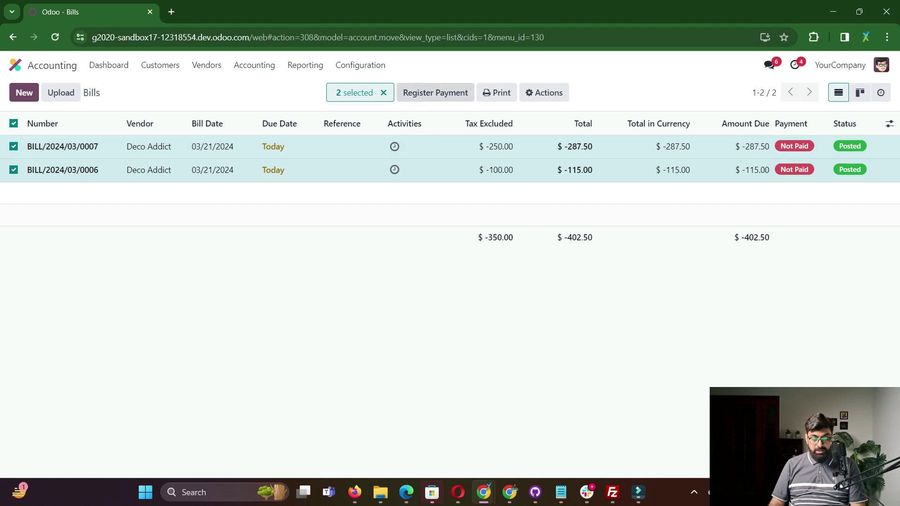
click(435, 93)
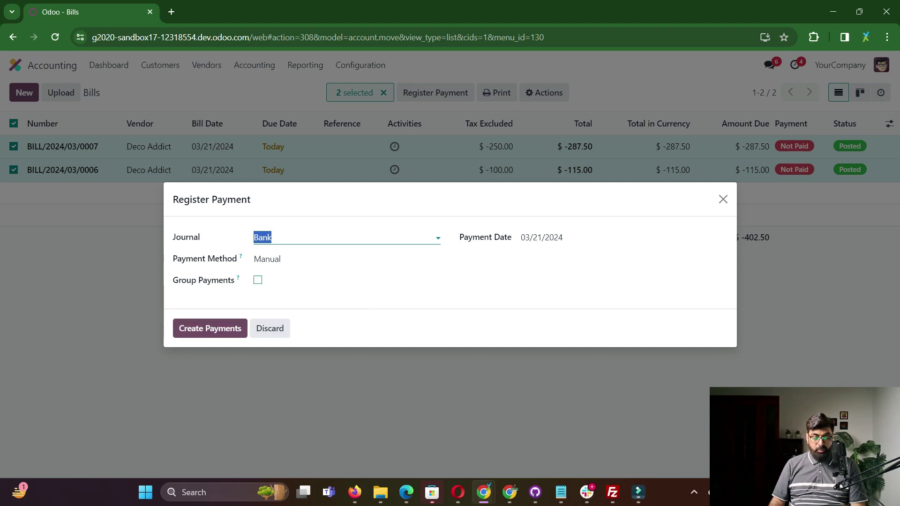
click(258, 279)
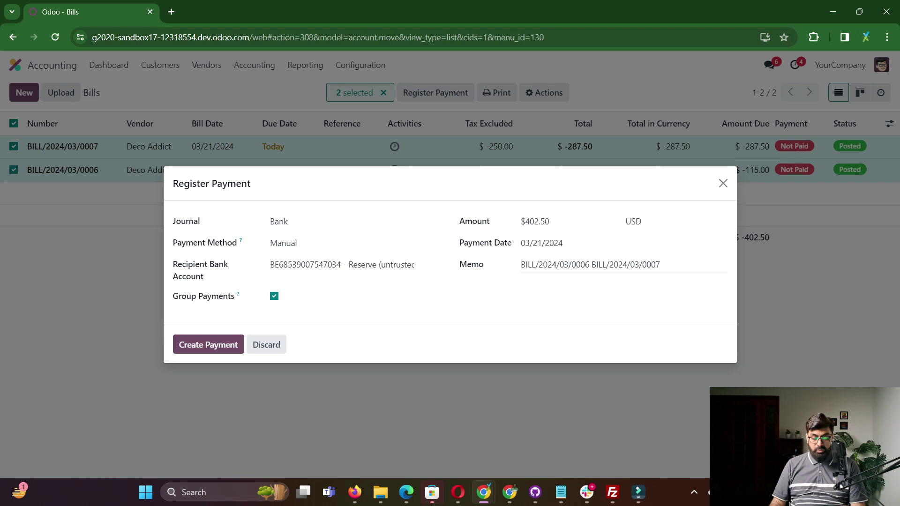
click(536, 221)
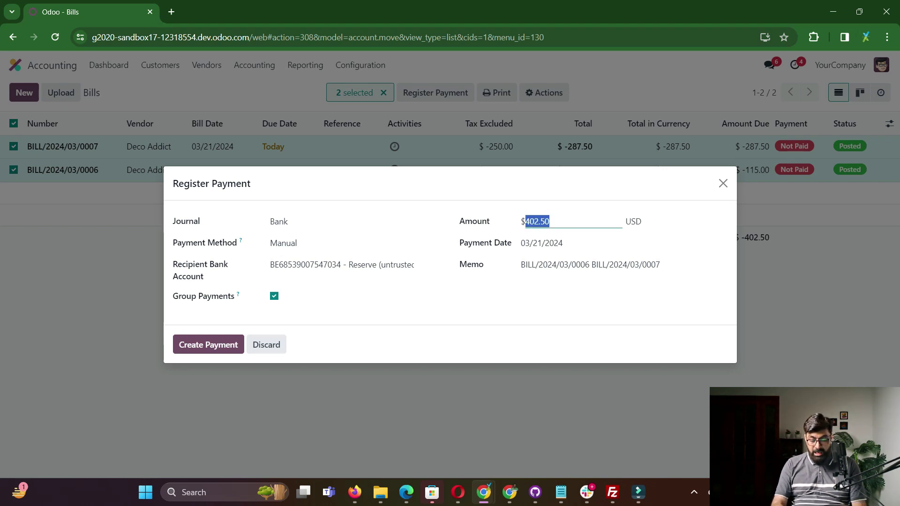
text(400)
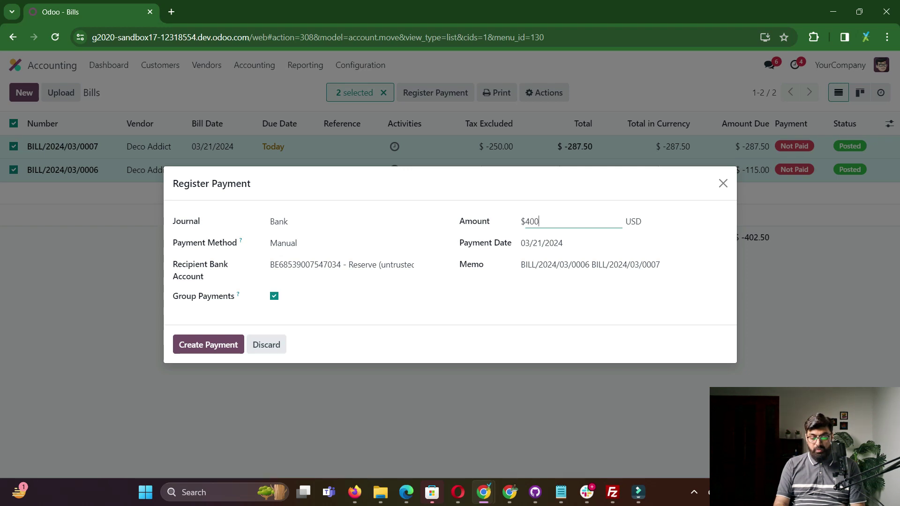
key(Return)
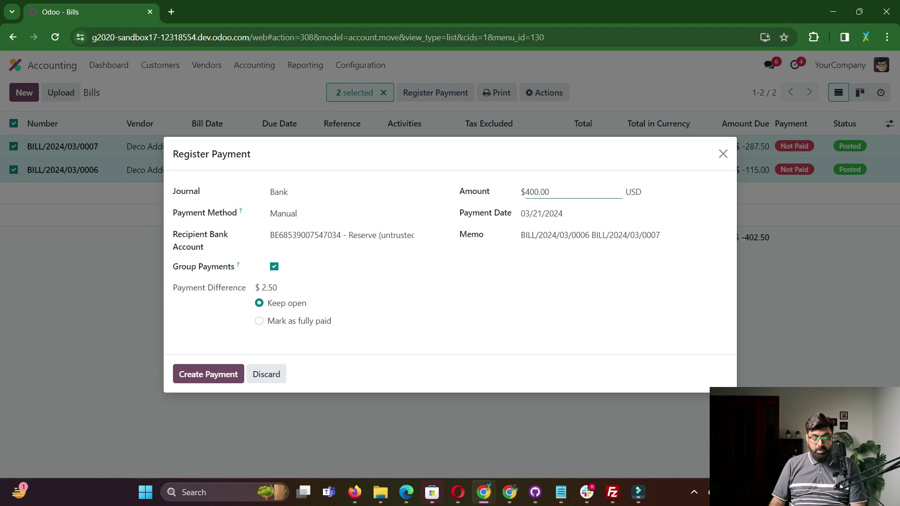
Mark the payment difference as fully paid and post it in 450000 Other Income
click(259, 321)
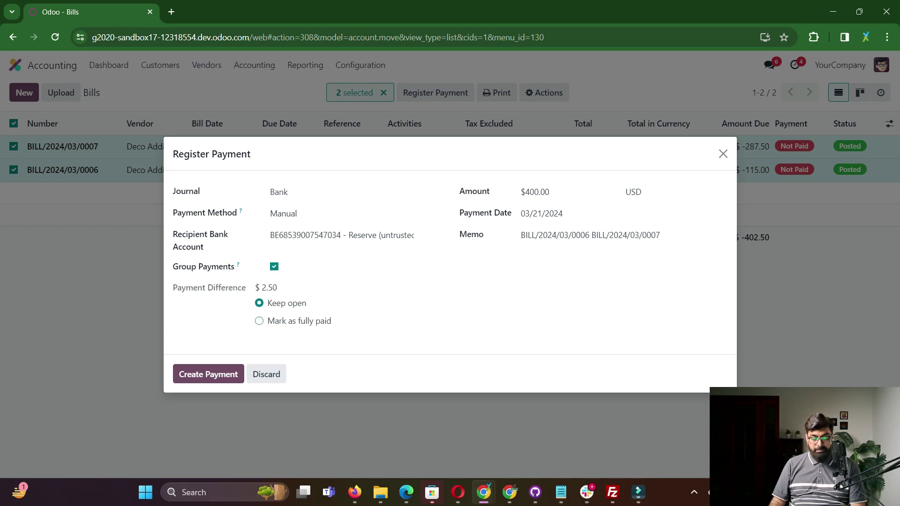
click(328, 327)
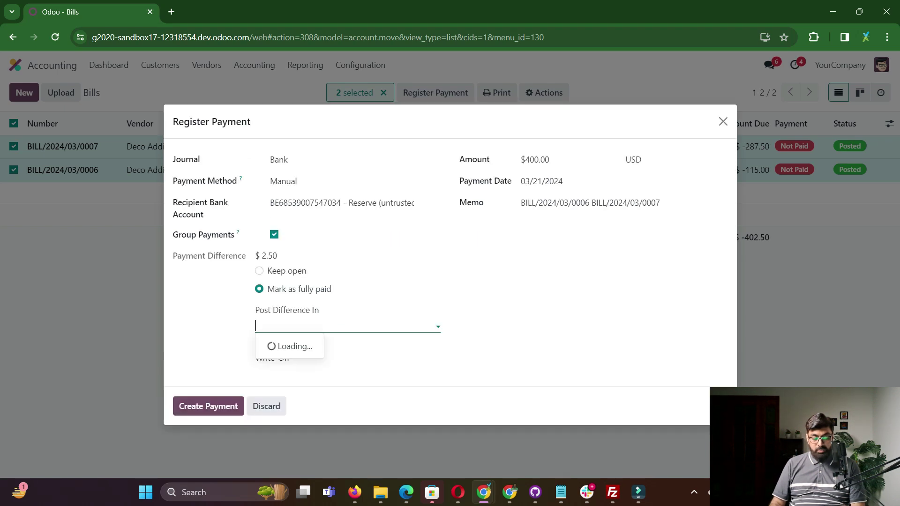
text(ex)
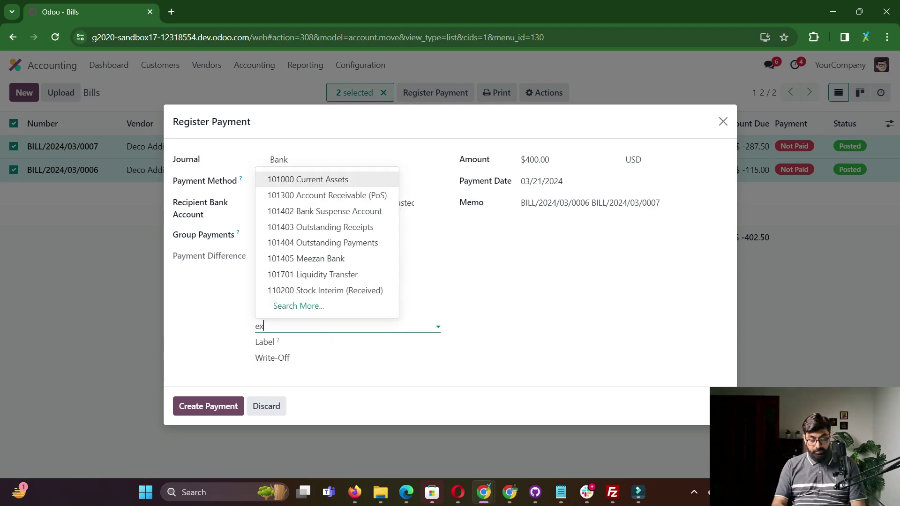
key(BackSpace)
key(BackSpace)
text(inco)
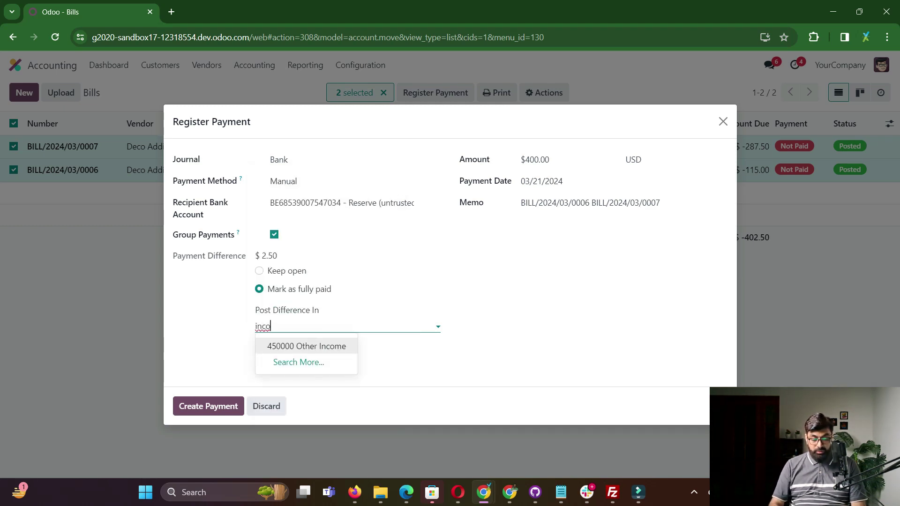
key(Return)
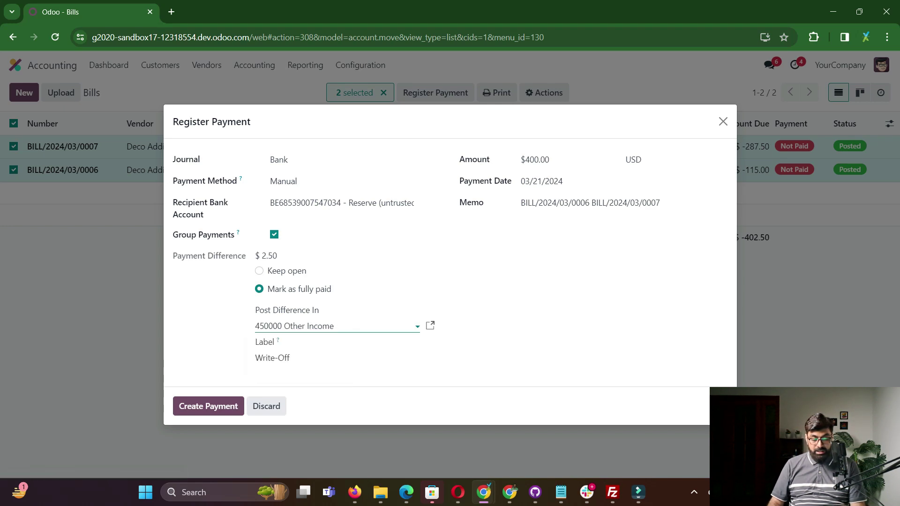
Append a hyphen to the write-off label and change the difference account to 442000 Cash Difference Gain
double_click(283, 358)
key(ctrl+a)
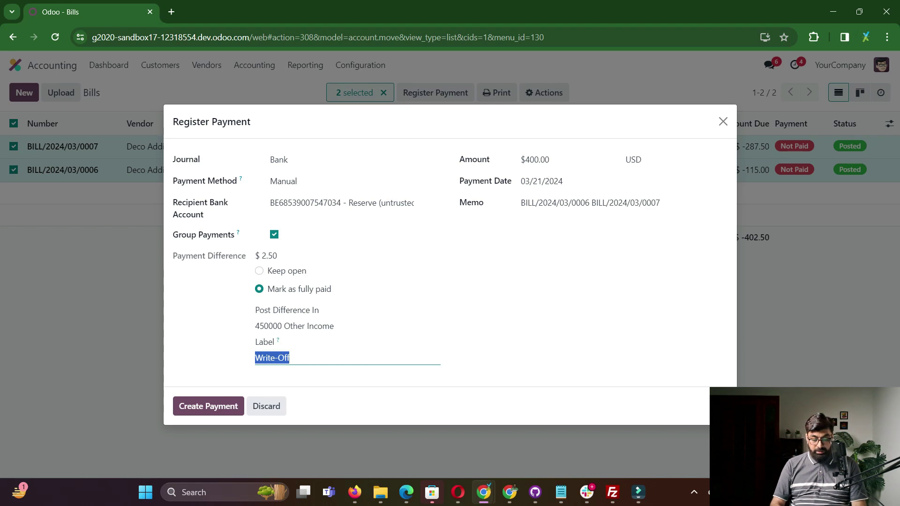
key(Right)
text(-)
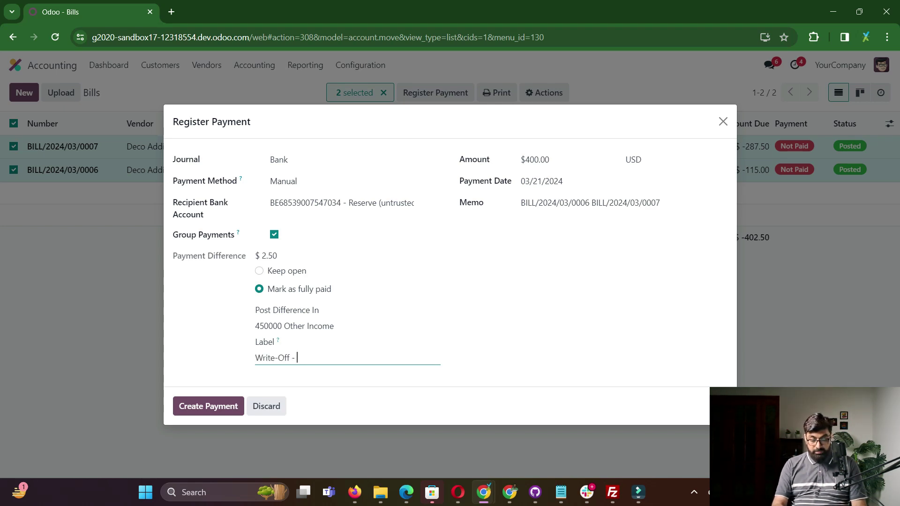
key(shift+Tab)
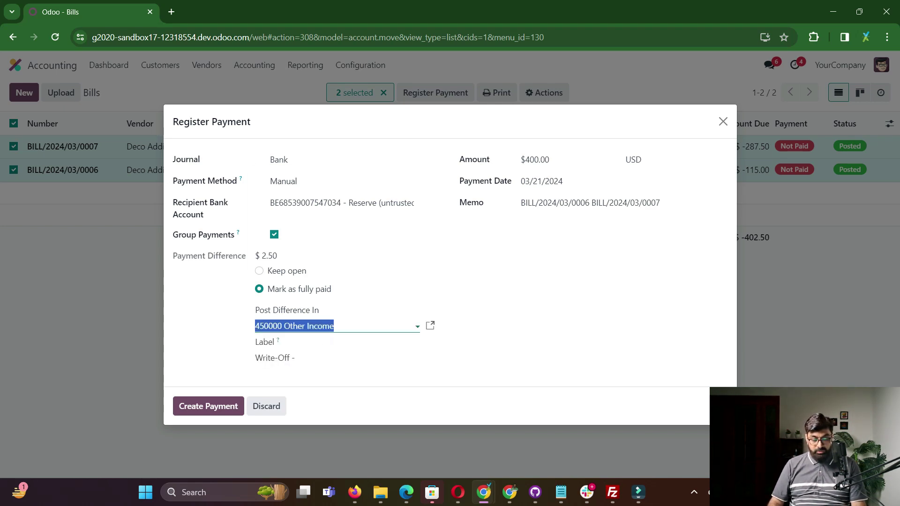
text(diff)
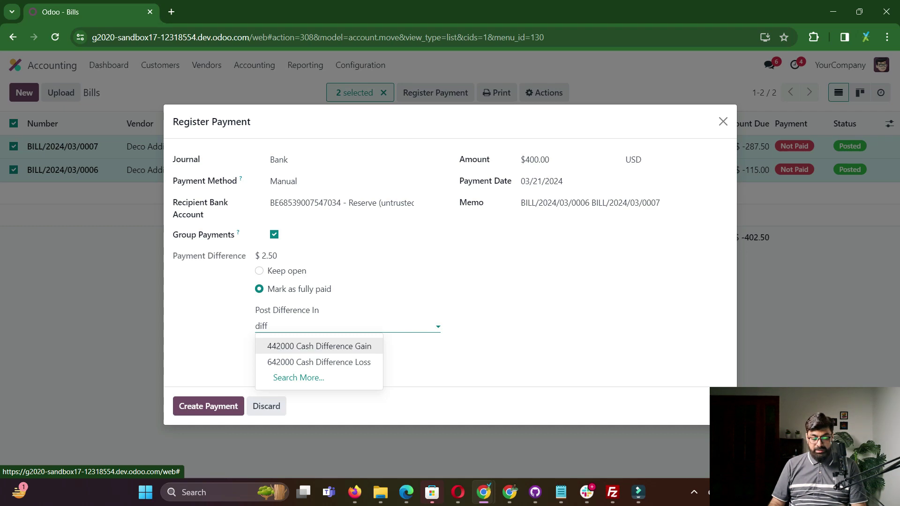
key(Return)
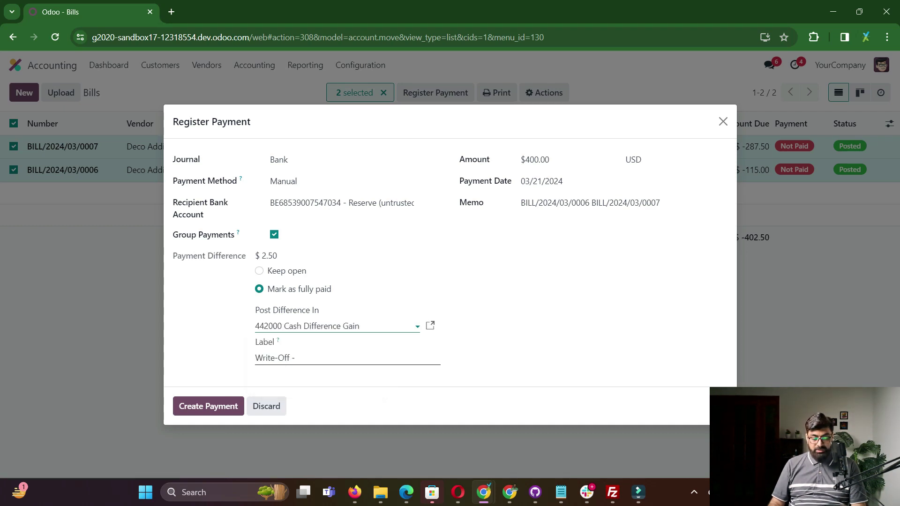
Complete the payment difference label as "Write-Off - Rounding difference"
click(295, 357)
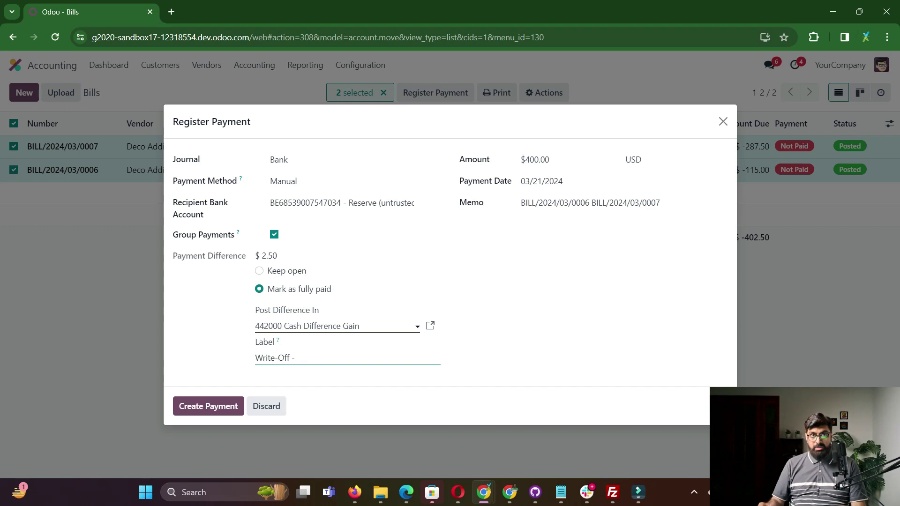
click(297, 358)
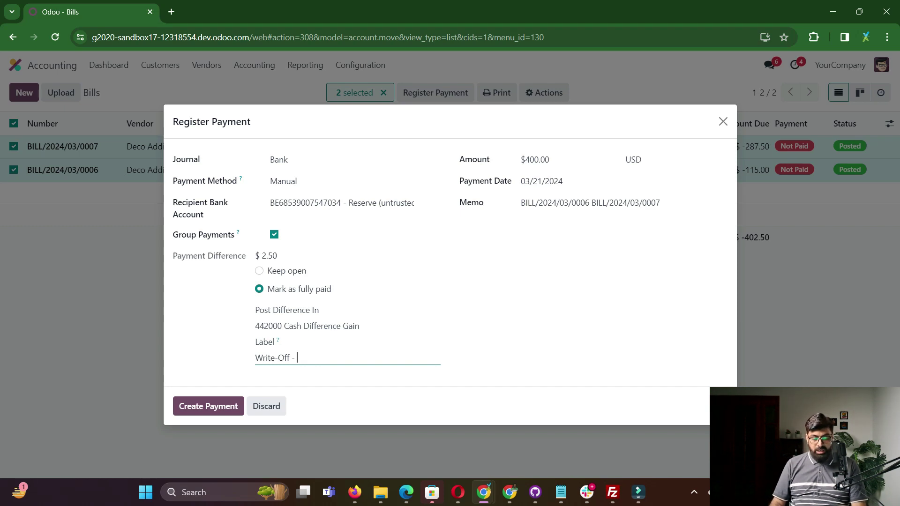
text(Rounding)
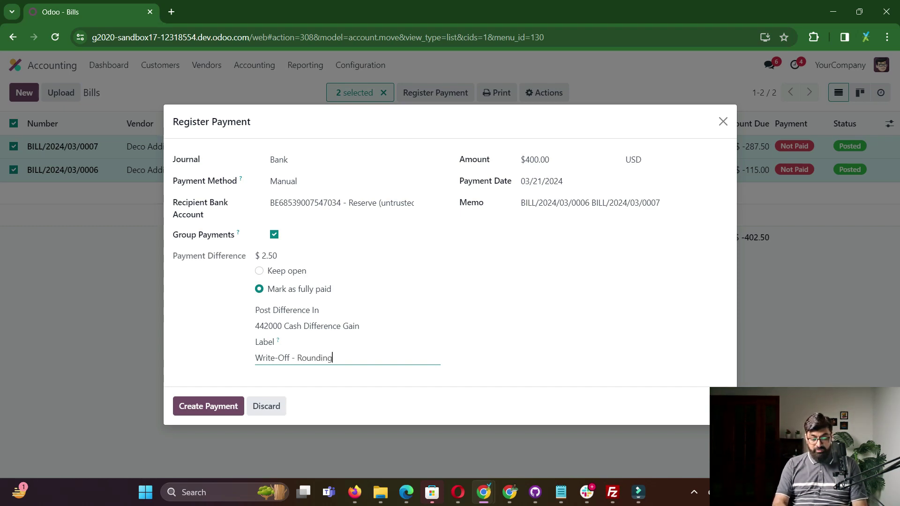
text( difference)
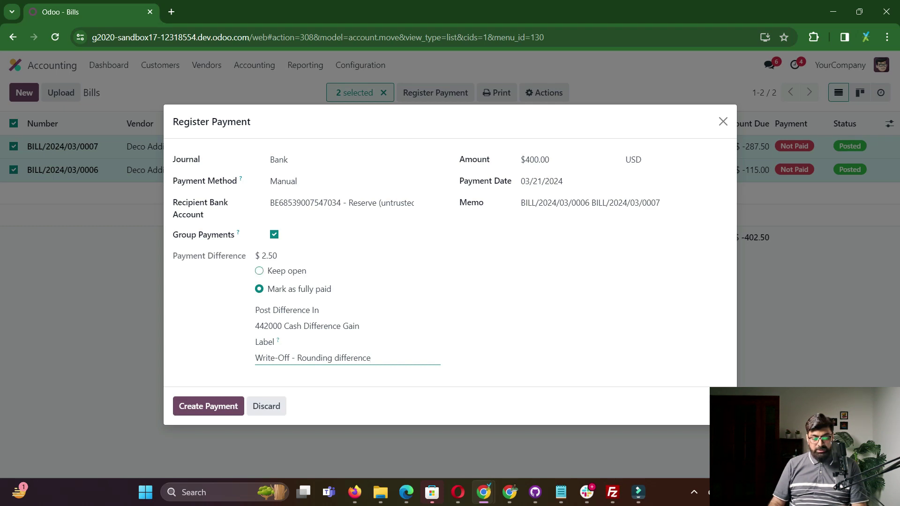
Keep the payment difference open and create the grouped payment
click(259, 270)
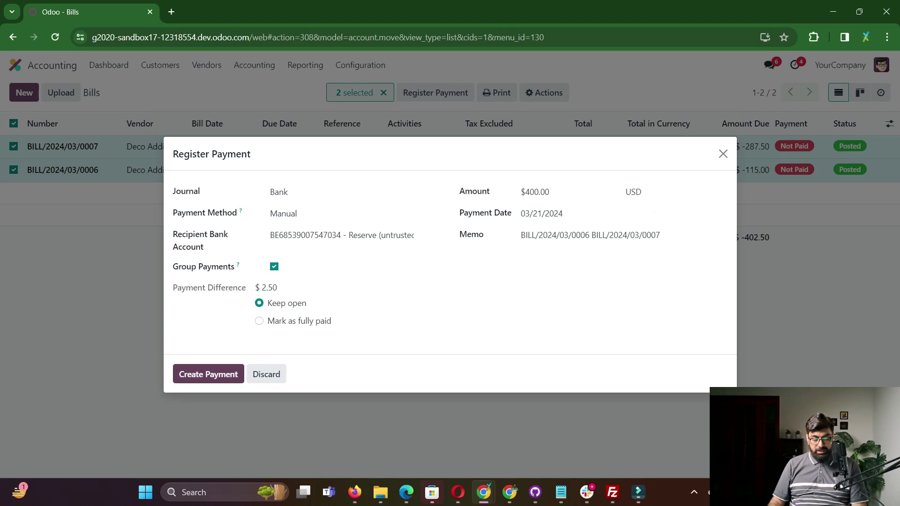
click(209, 374)
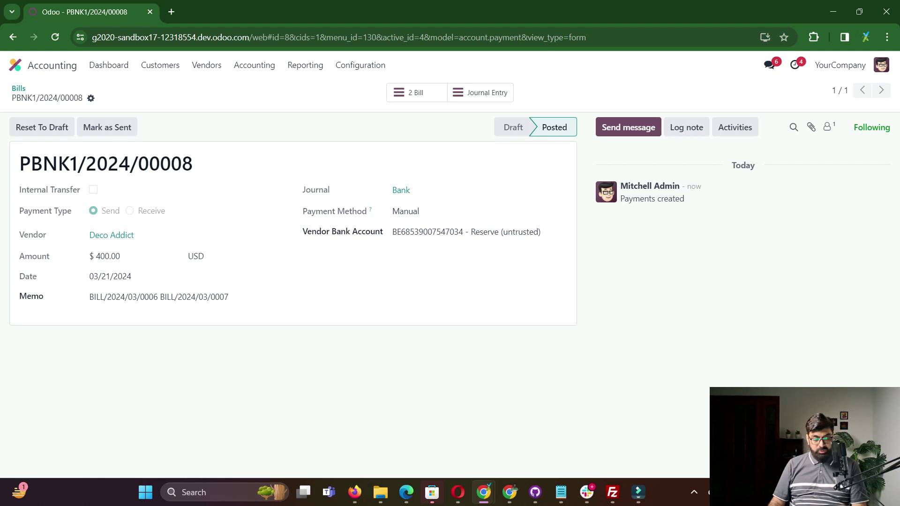
Open the vendor bills list, check the payment status of the bills and filter it to Paid
click(206, 65)
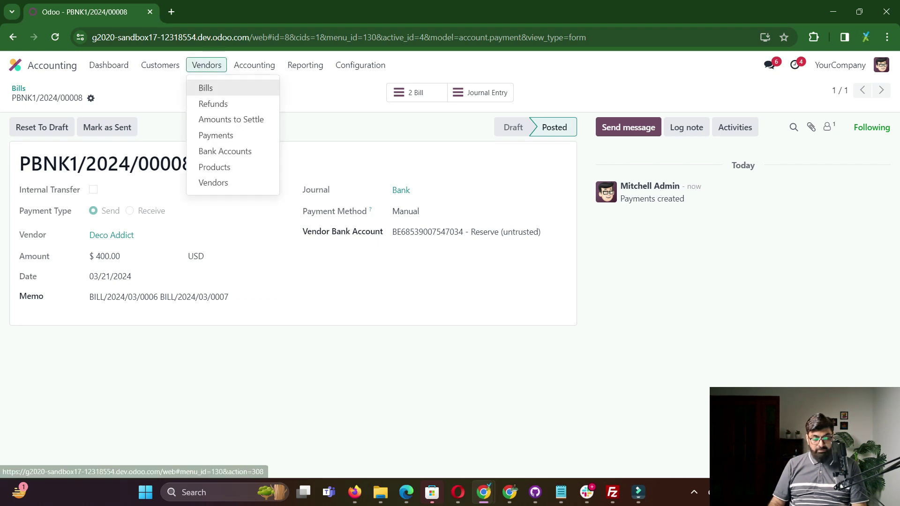
click(206, 87)
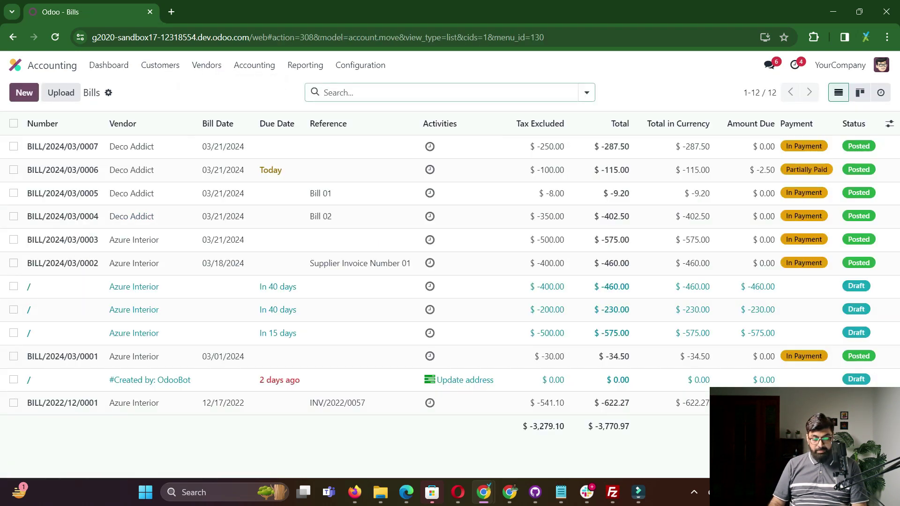
click(586, 92)
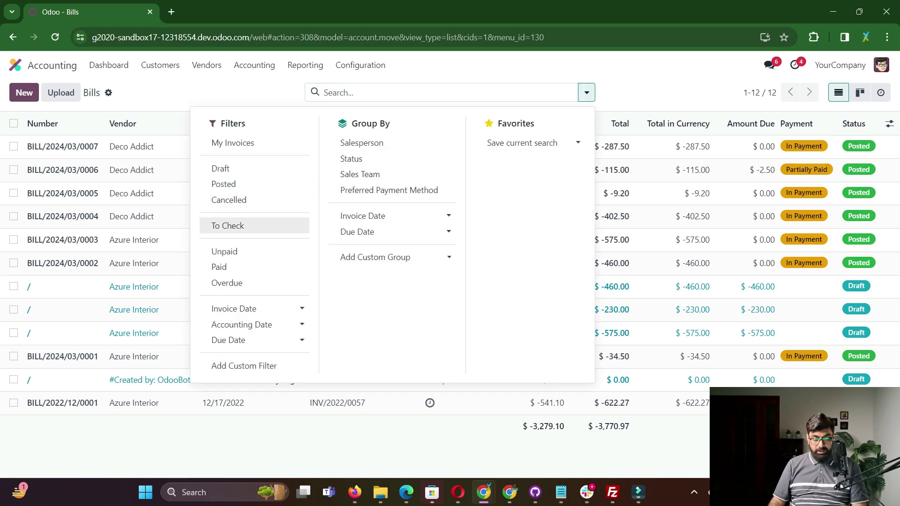
click(218, 267)
key(Escape)
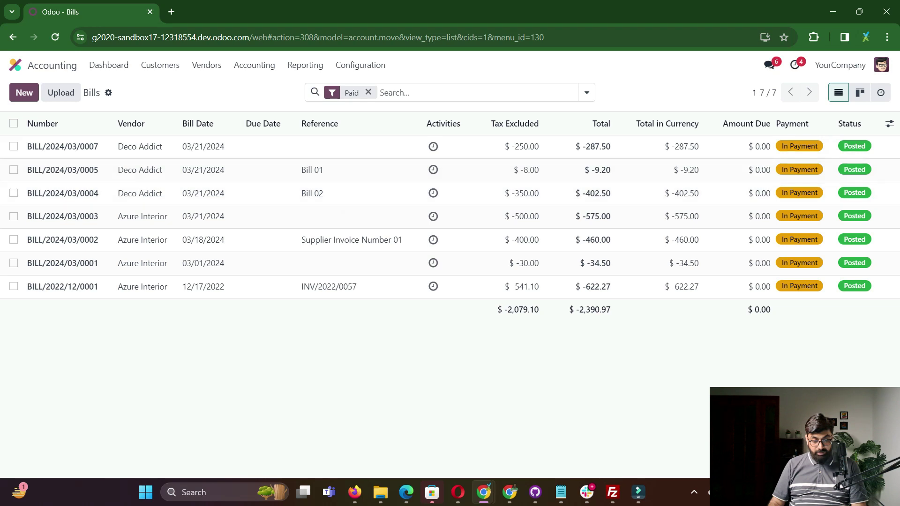
Open the latest Deco Addict payment from the vendor payments list, inspect its linked bills and return to the payments list
click(206, 65)
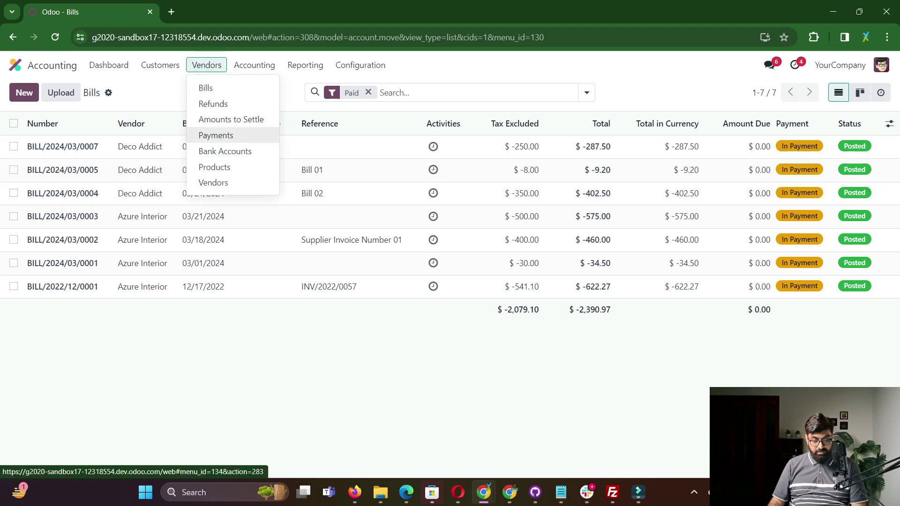
click(216, 135)
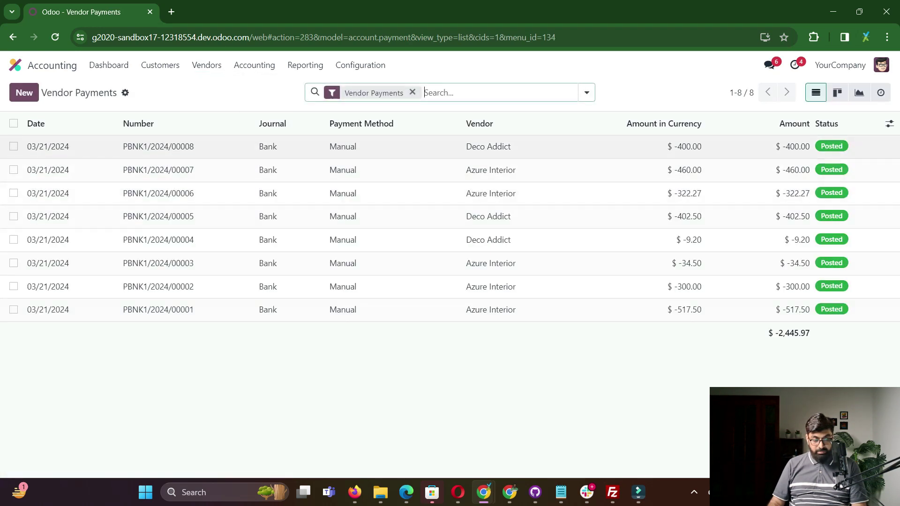
click(159, 146)
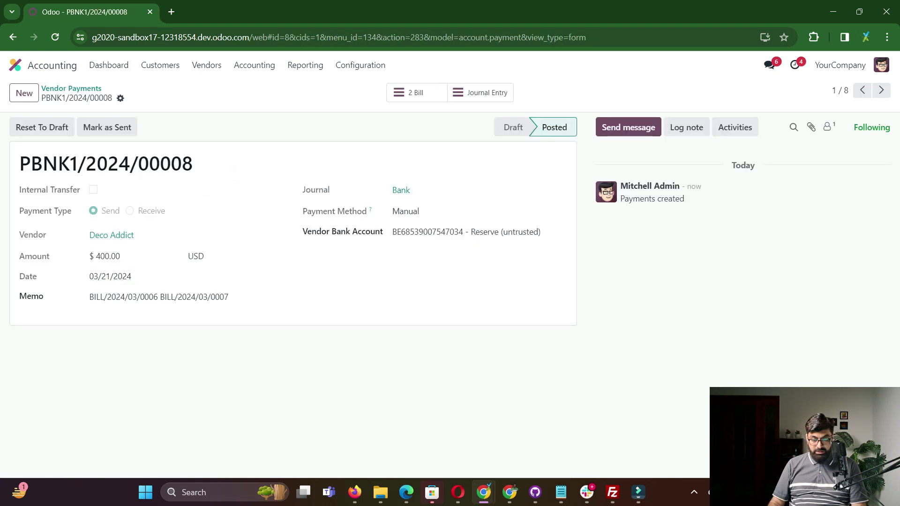
click(416, 92)
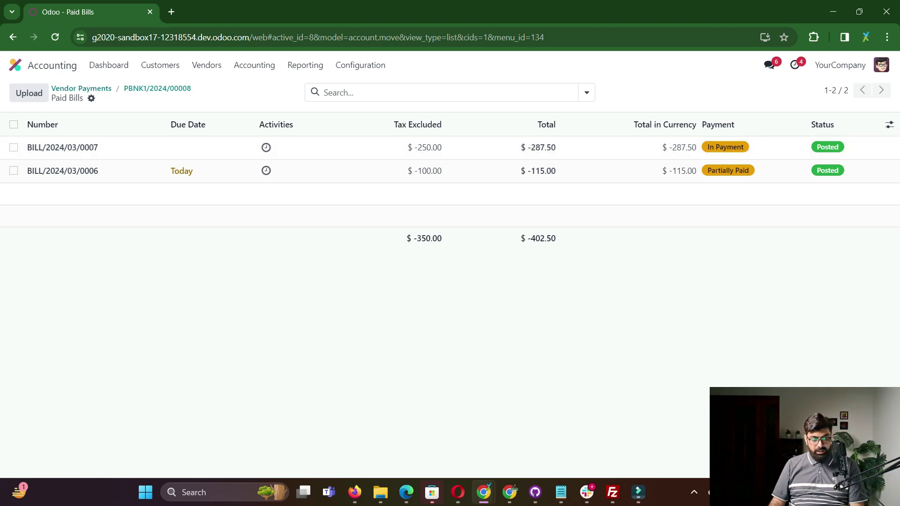
click(81, 88)
Look through the vendor amounts to settle, the bills list and the vendor payments list
click(207, 65)
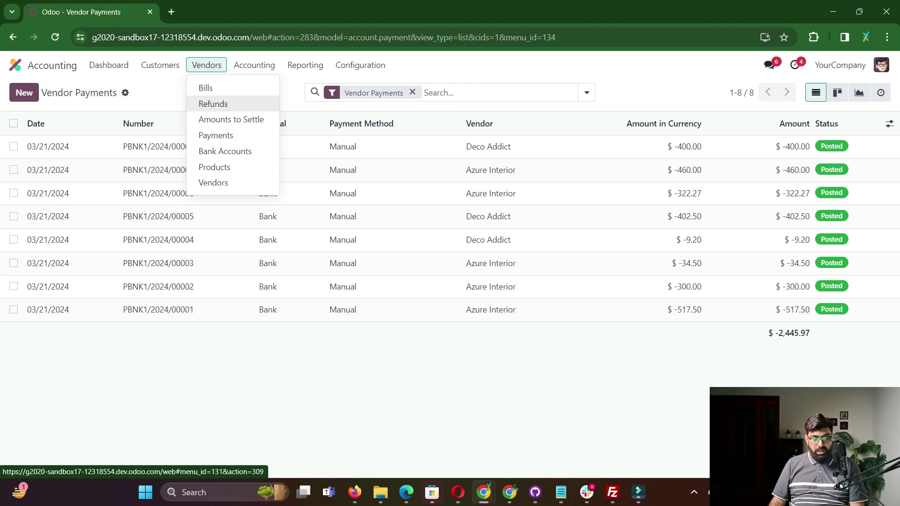
click(231, 119)
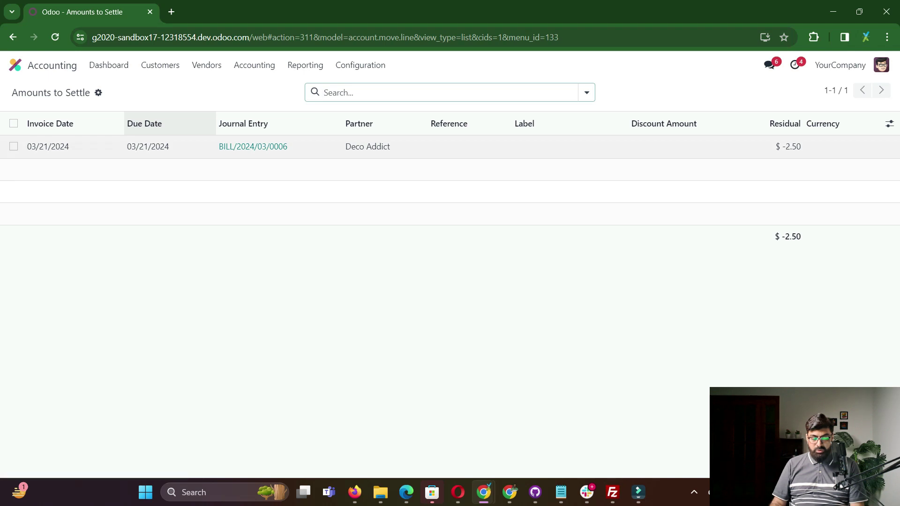
click(206, 65)
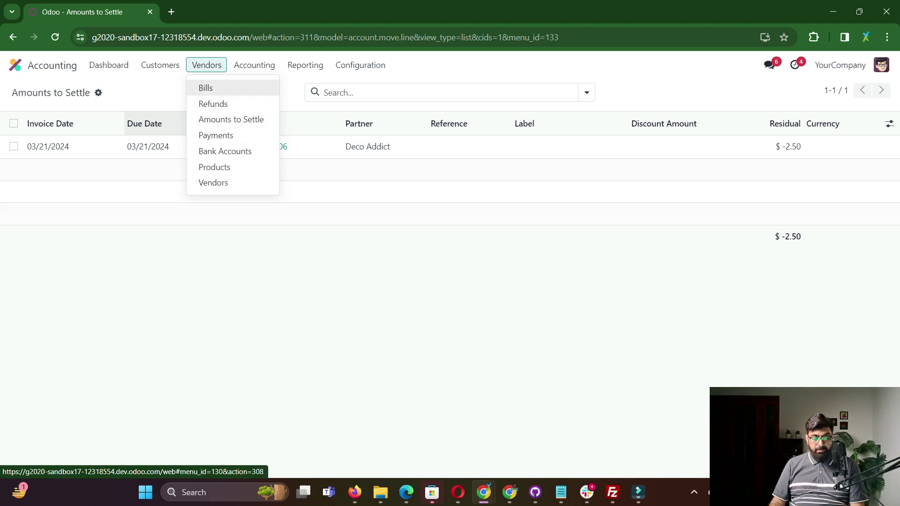
click(206, 88)
click(206, 65)
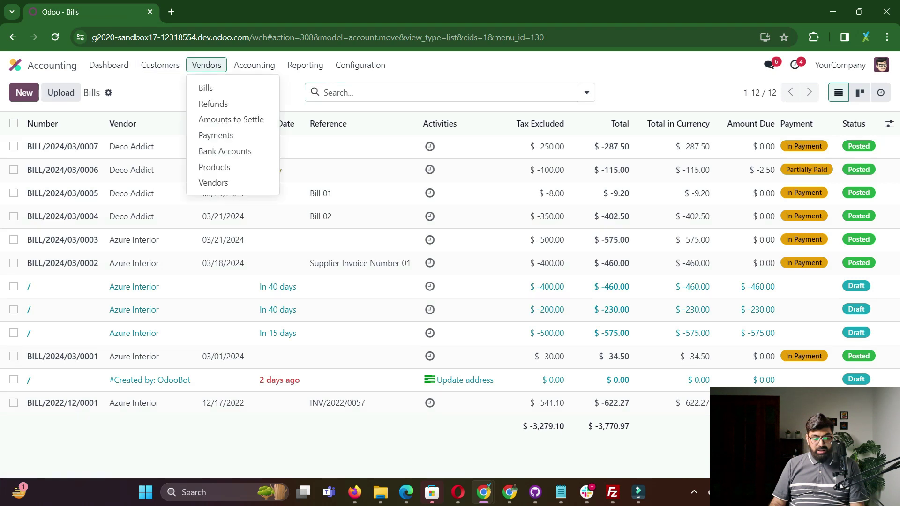
click(216, 135)
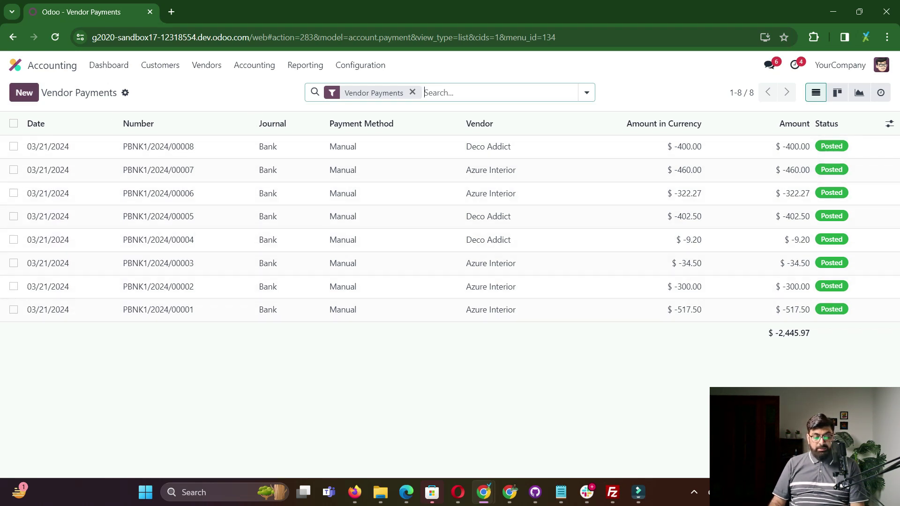
click(206, 65)
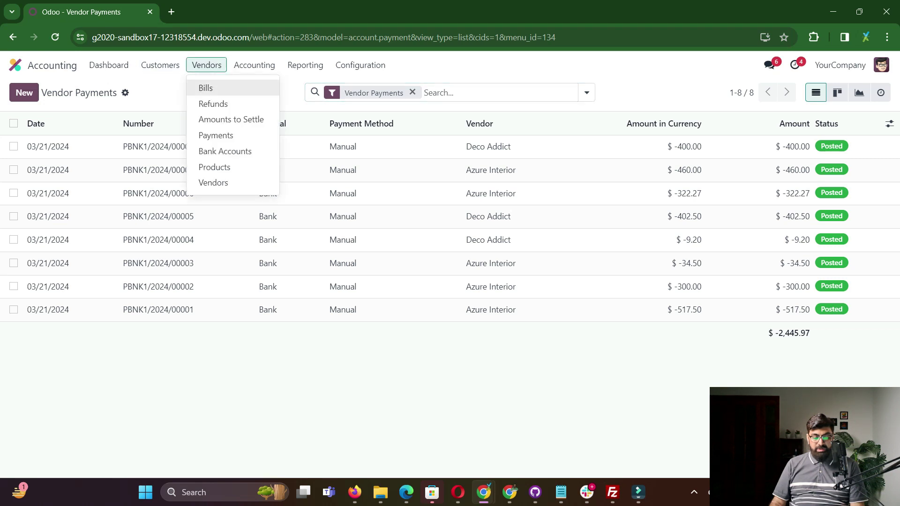
key(Escape)
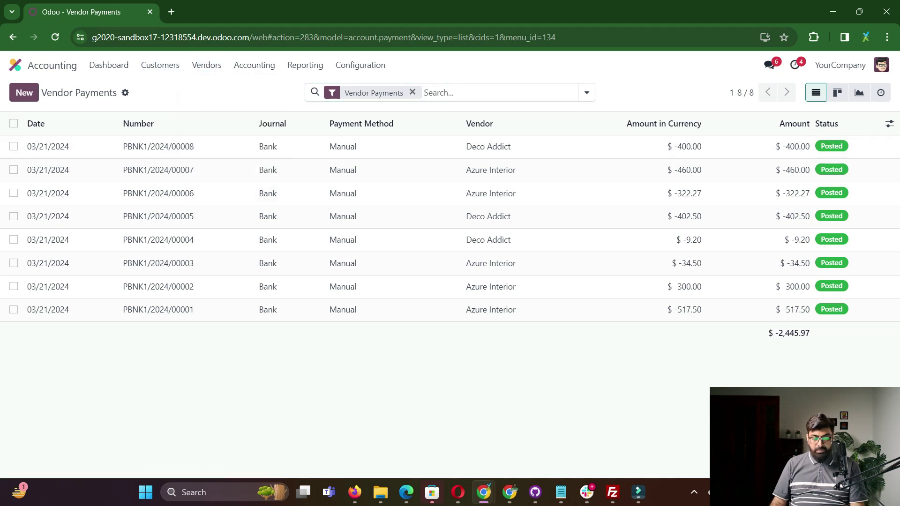
Open the vendor bills list and filter it to posted, unpaid bills
click(206, 64)
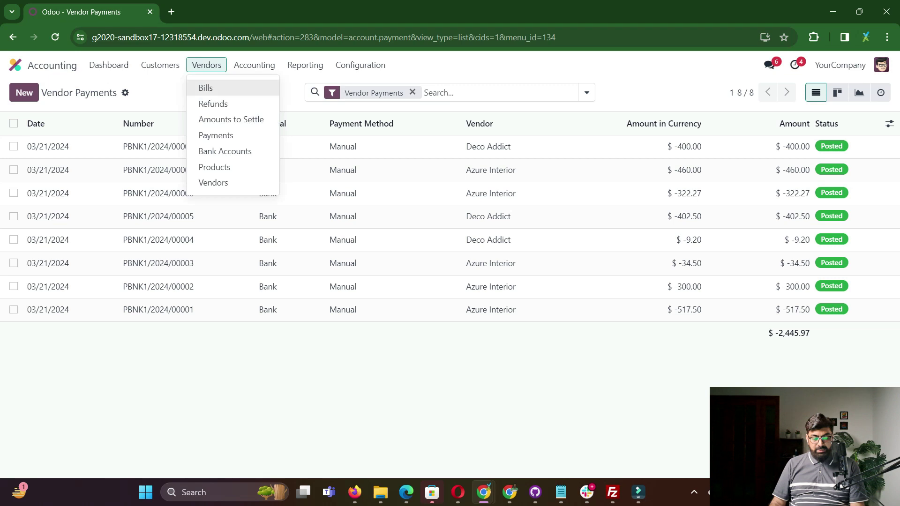
click(206, 87)
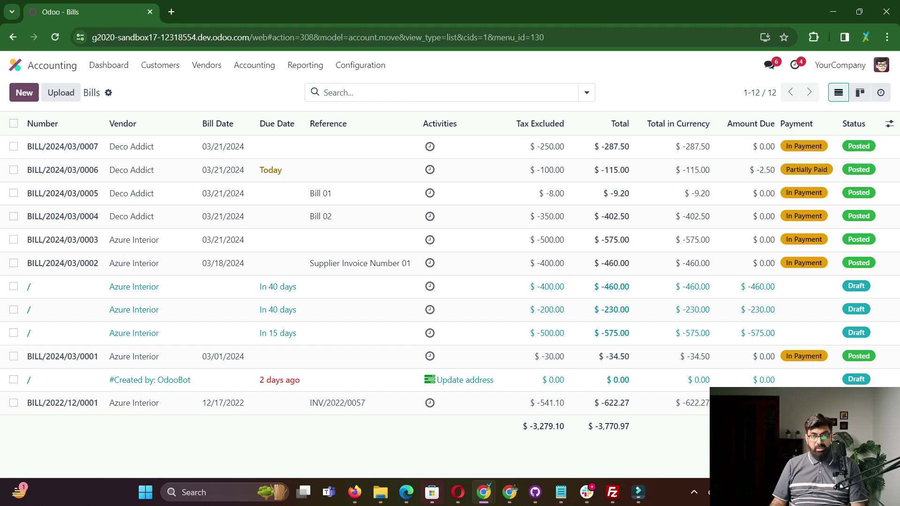
click(586, 93)
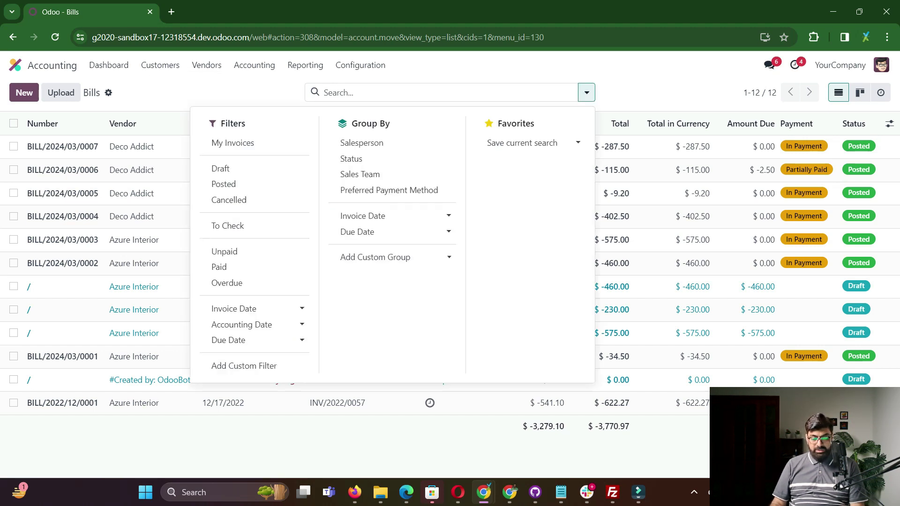
click(224, 184)
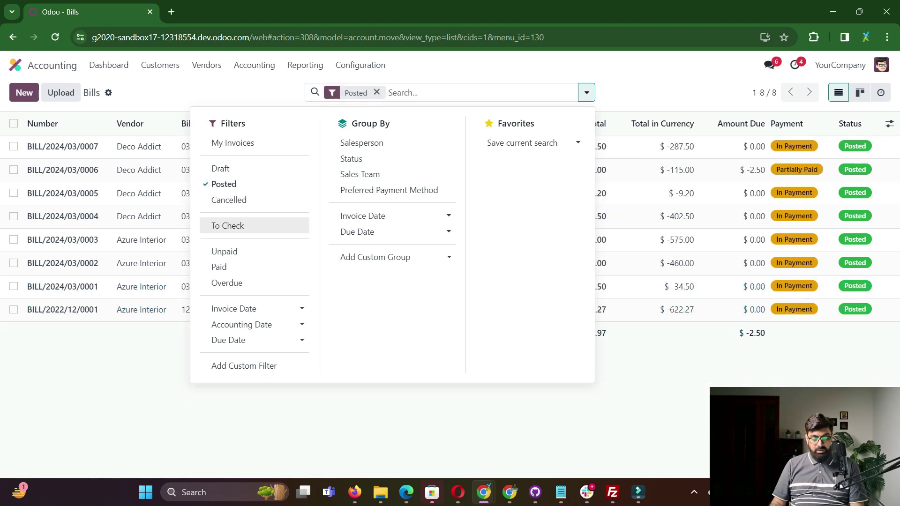
click(219, 266)
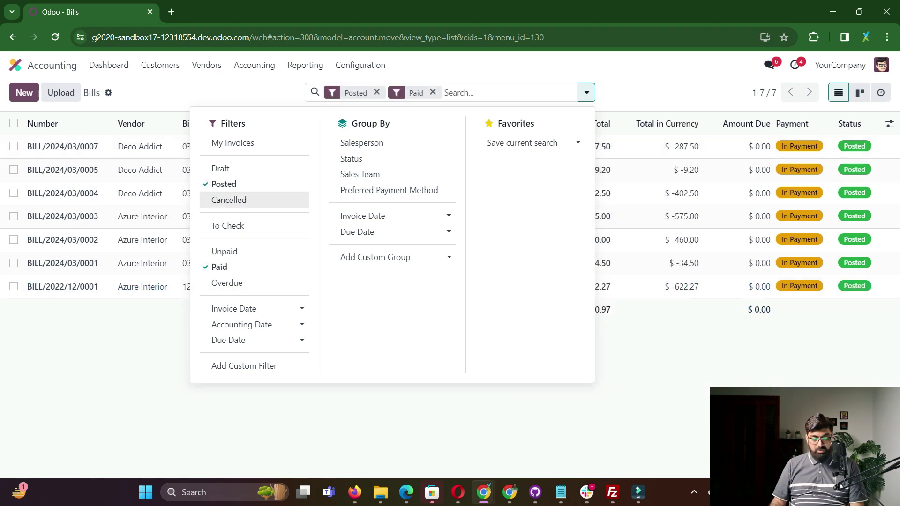
click(219, 267)
click(224, 251)
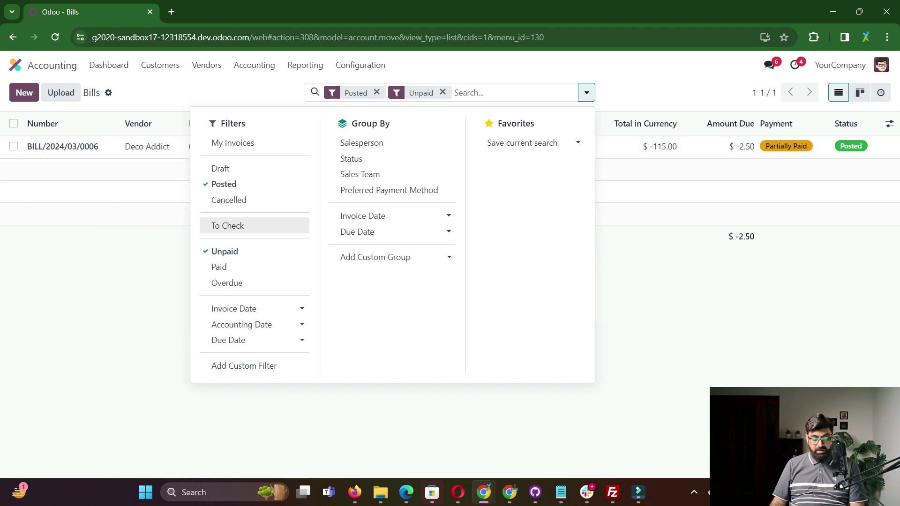
key(Escape)
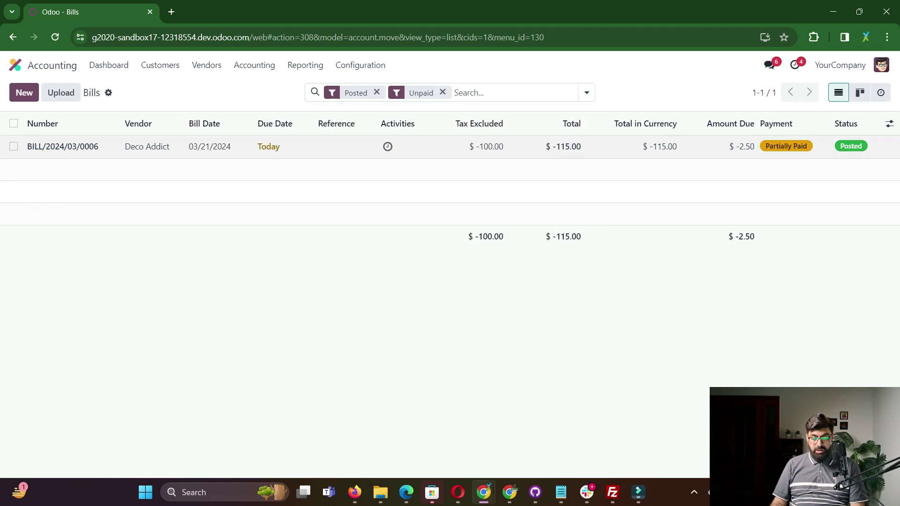
Duplicate the partially paid bill BILL/2024/03/0006 and enter "Bill 04" as the copy's bill reference
click(225, 147)
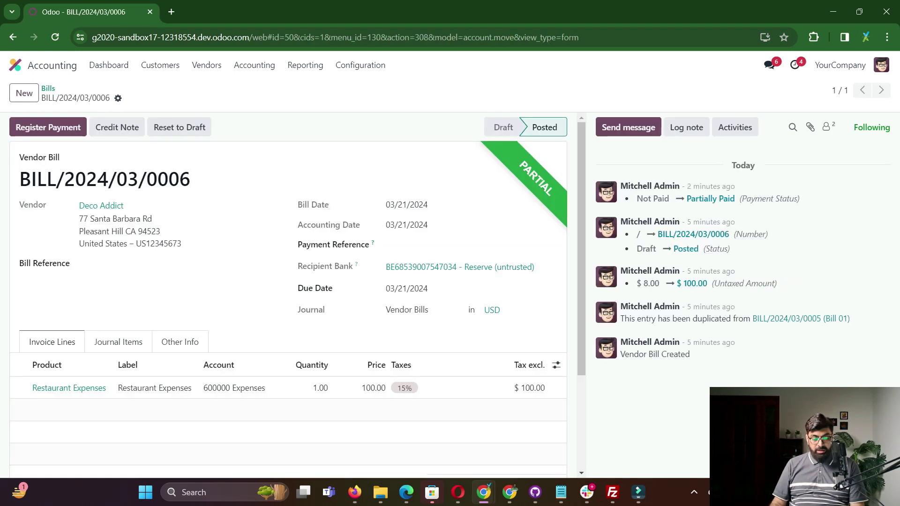
click(117, 98)
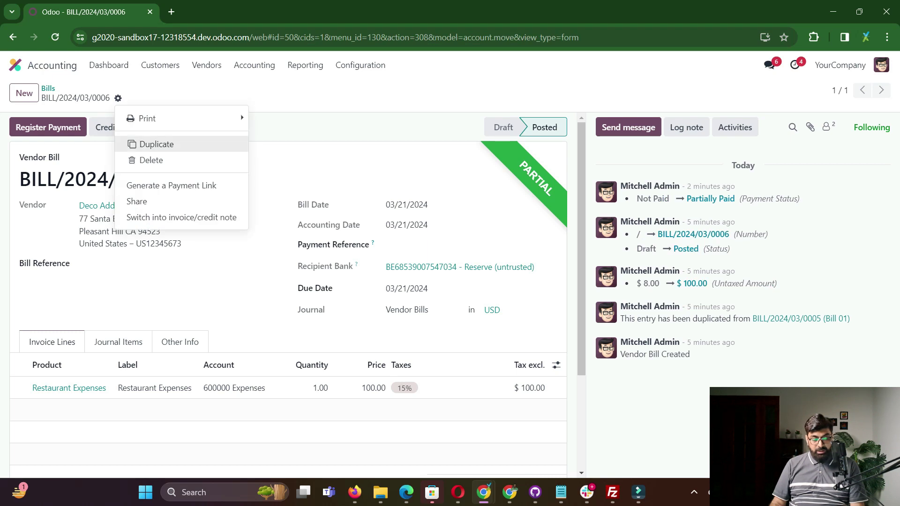
key(Escape)
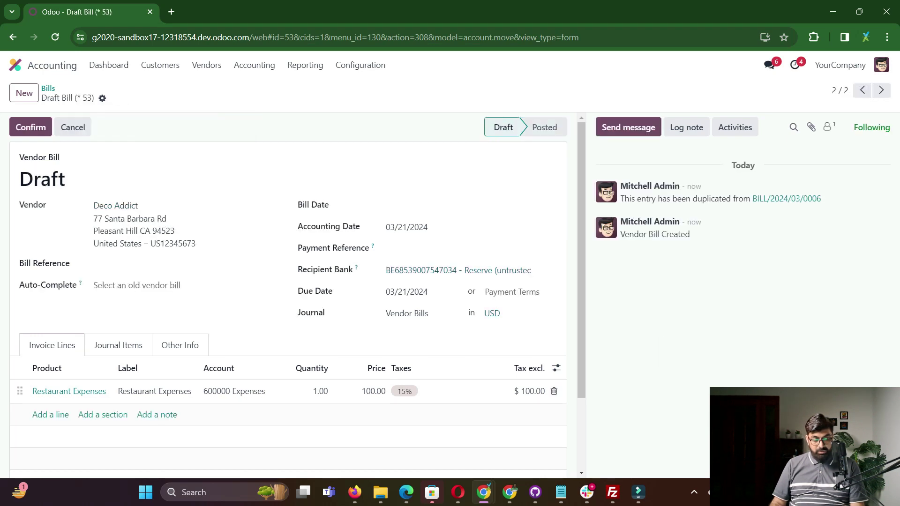
text(Bill 04)
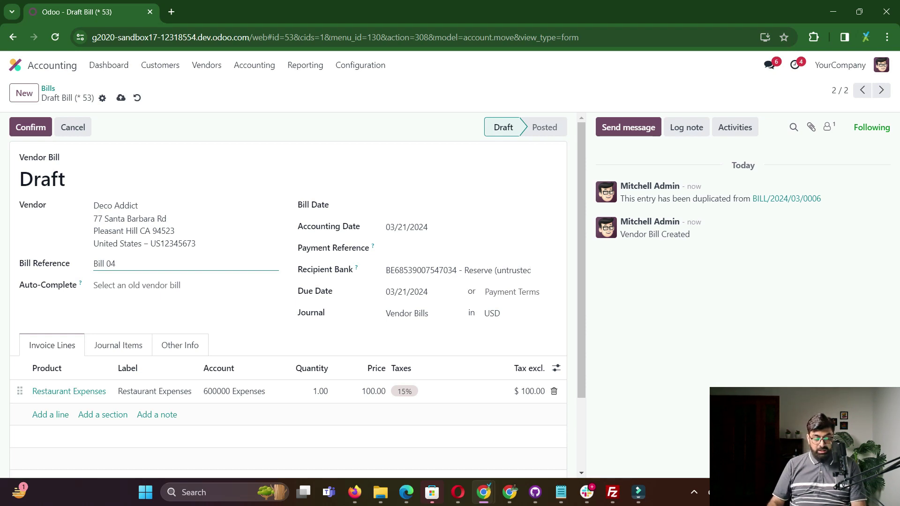
Set the Restaurant Expenses line price to 325 and save the draft bill
scroll(288, 295, down, 2)
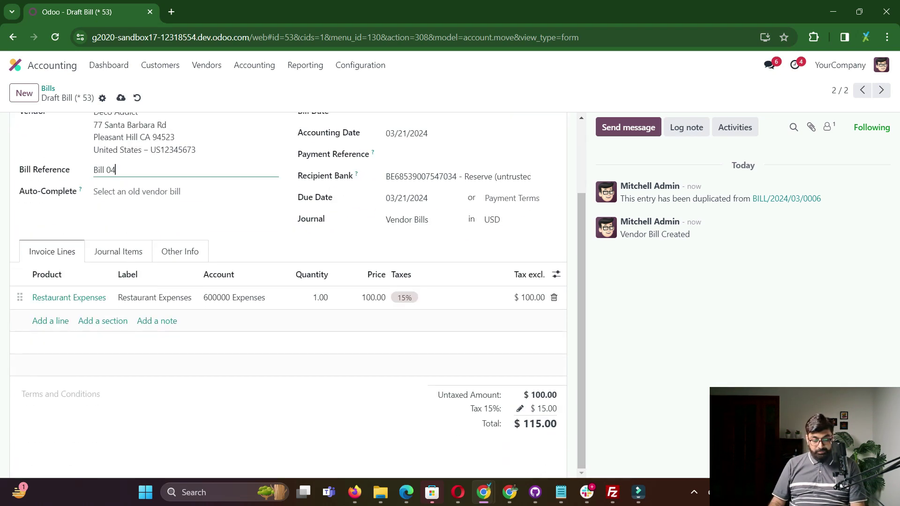
click(374, 297)
text(325)
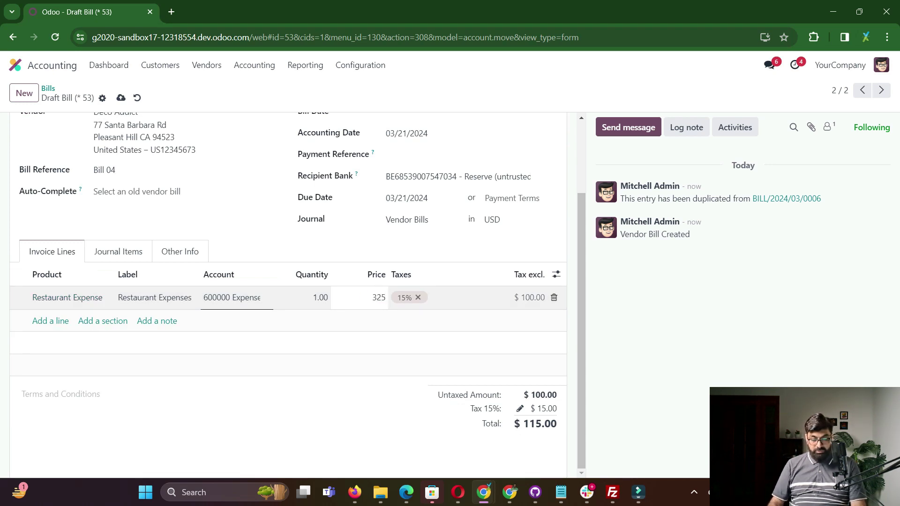
click(434, 91)
scroll(581, 197, up, 3)
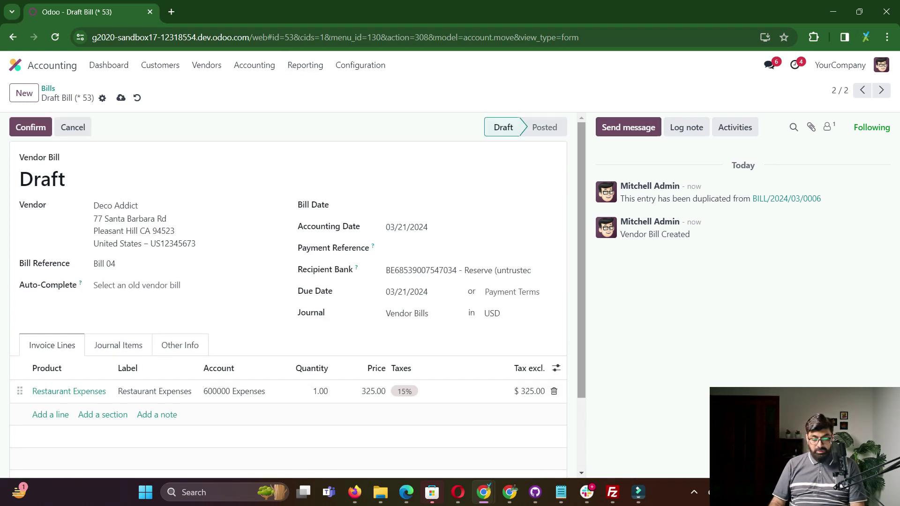
click(121, 98)
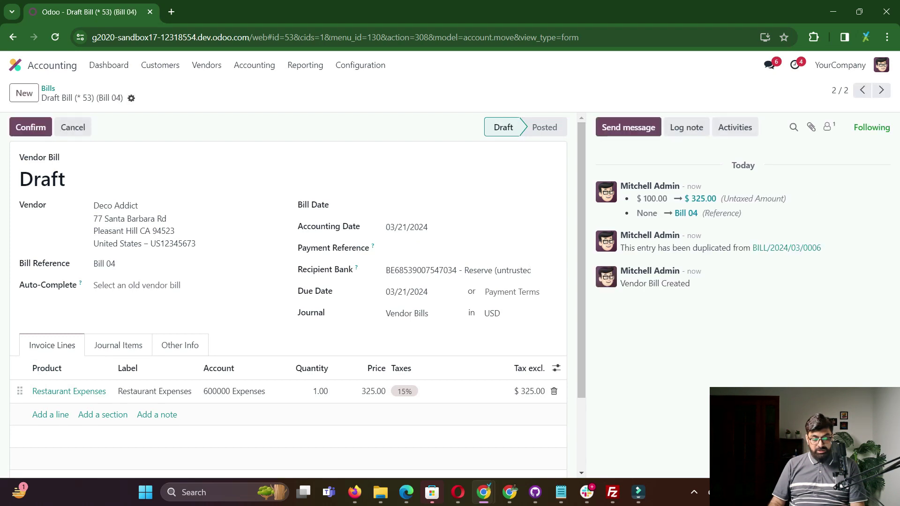
Date the Bill 04 bill 03/21/2024, confirm it and check the total amount due in the unpaid bills list
click(422, 205)
click(540, 406)
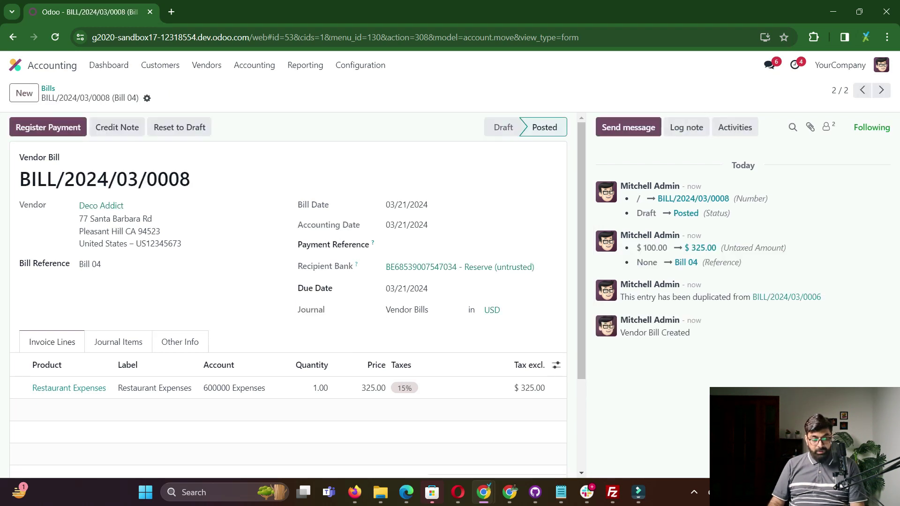
click(48, 88)
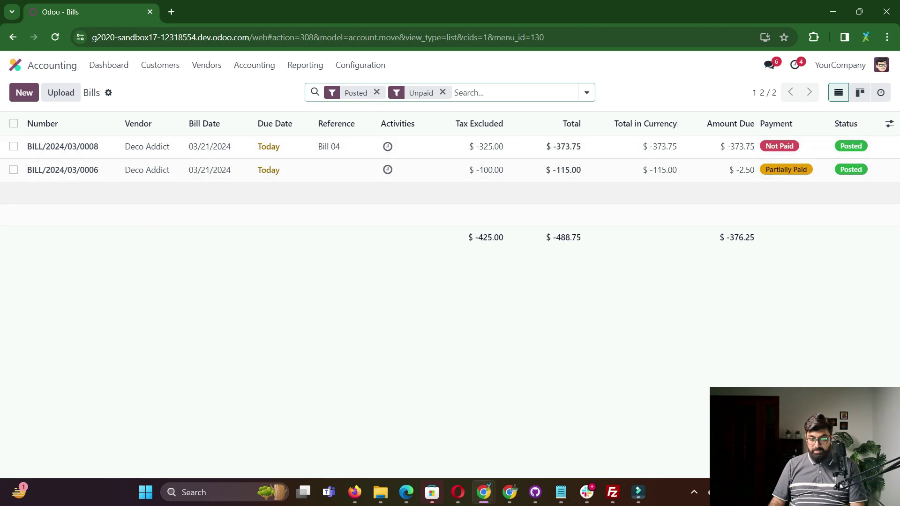
double_click(742, 237)
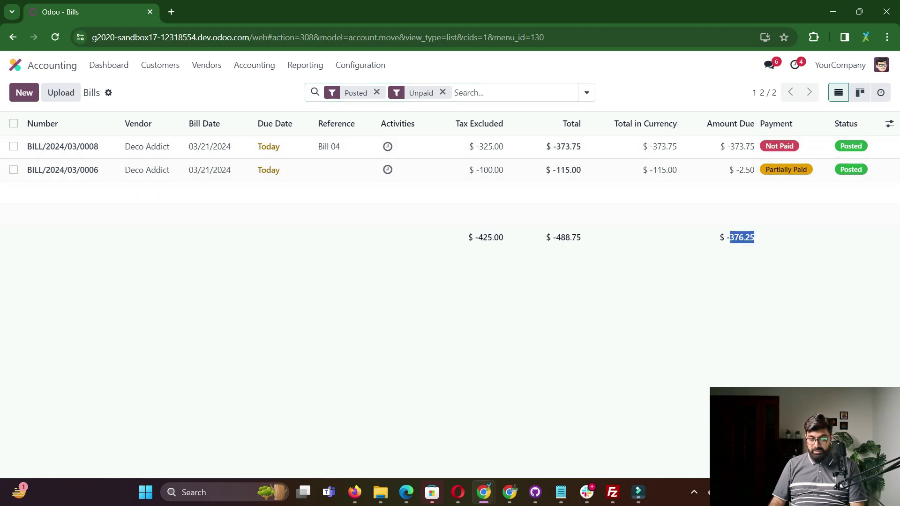
Create a new outgoing vendor payment of $300 for Deco Addict and save it as a draft
click(207, 65)
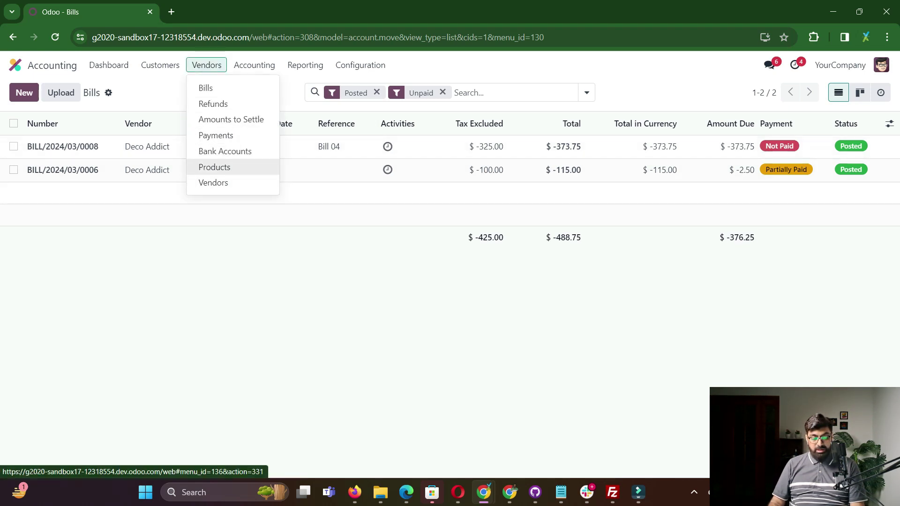
click(216, 135)
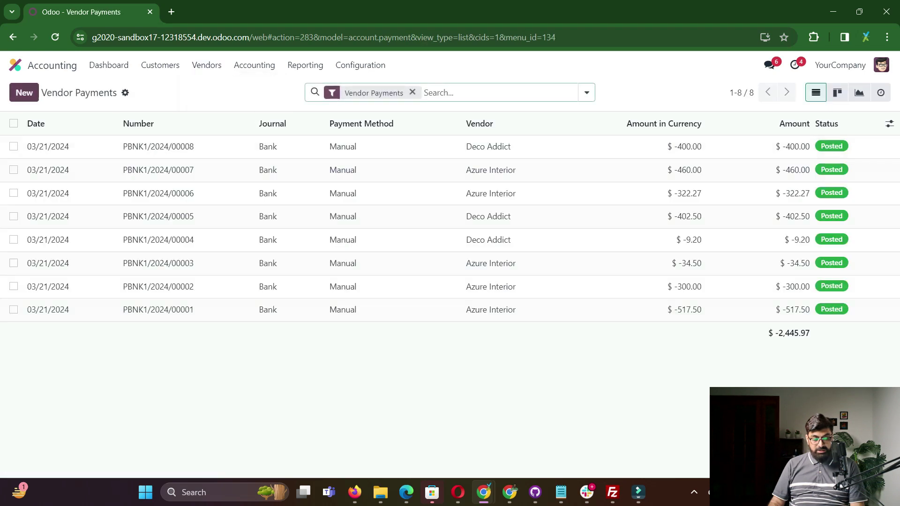
click(24, 93)
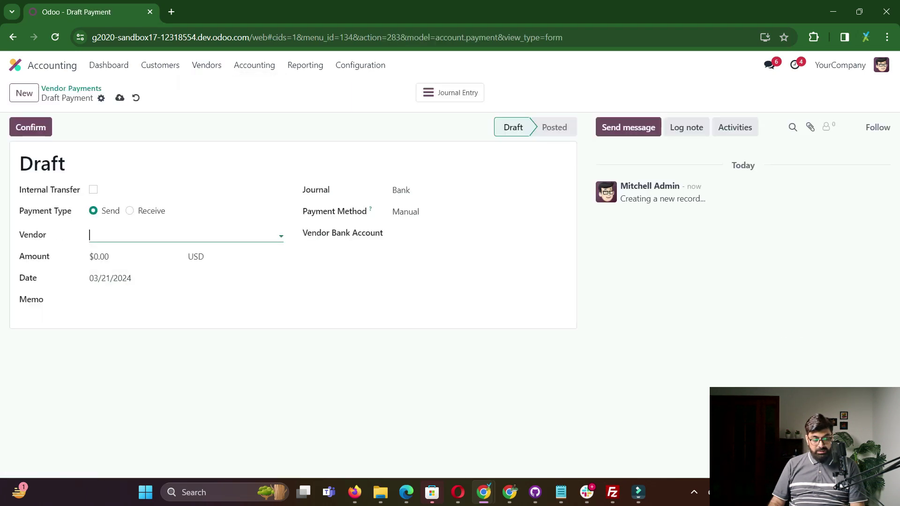
text(dec)
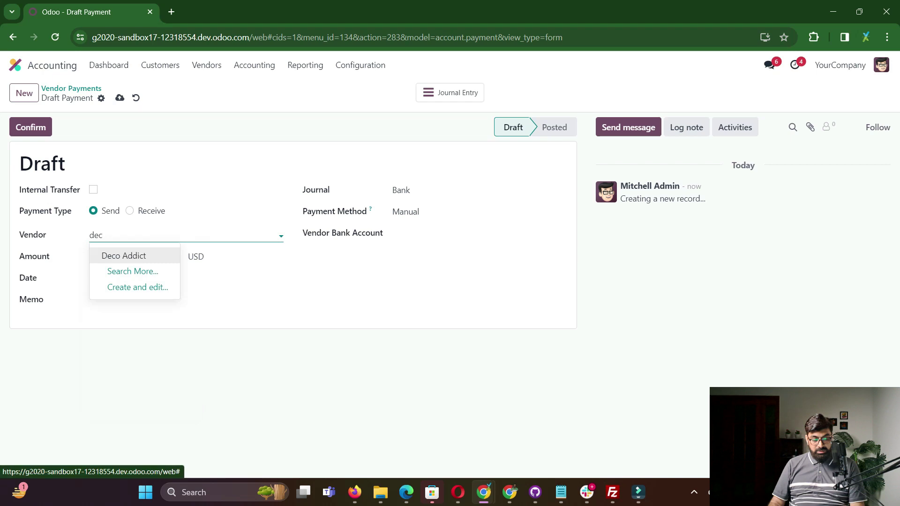
key(Return)
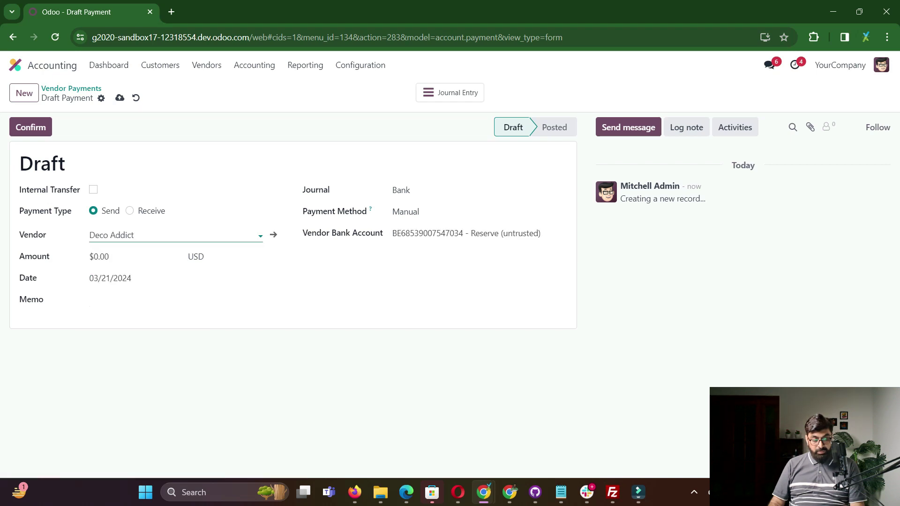
key(Tab)
text(300)
click(328, 285)
click(120, 98)
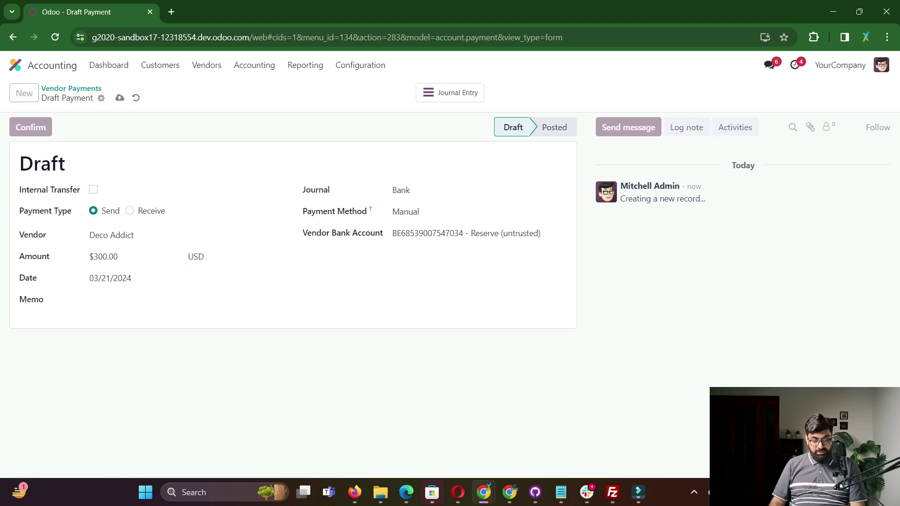
Confirm the $300 Deco Addict vendor payment and filter the vendor bills list to unpaid bills
click(30, 127)
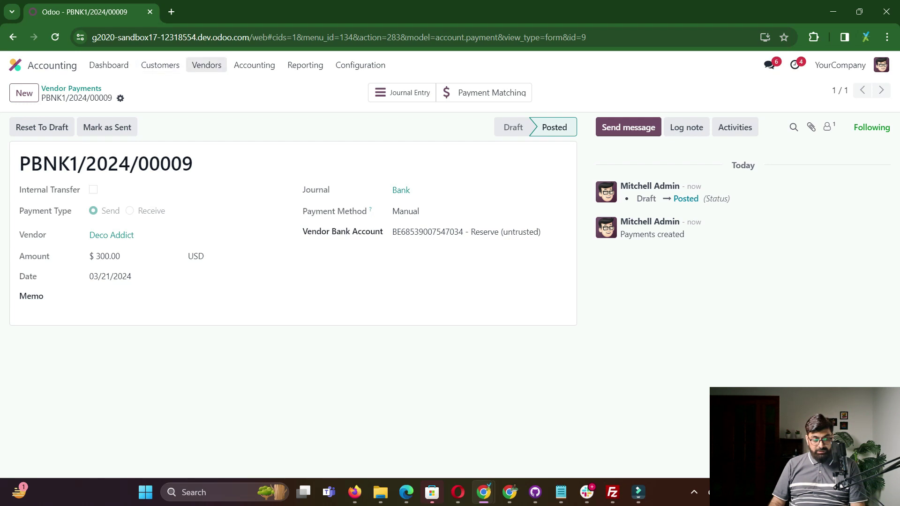
click(207, 65)
click(205, 88)
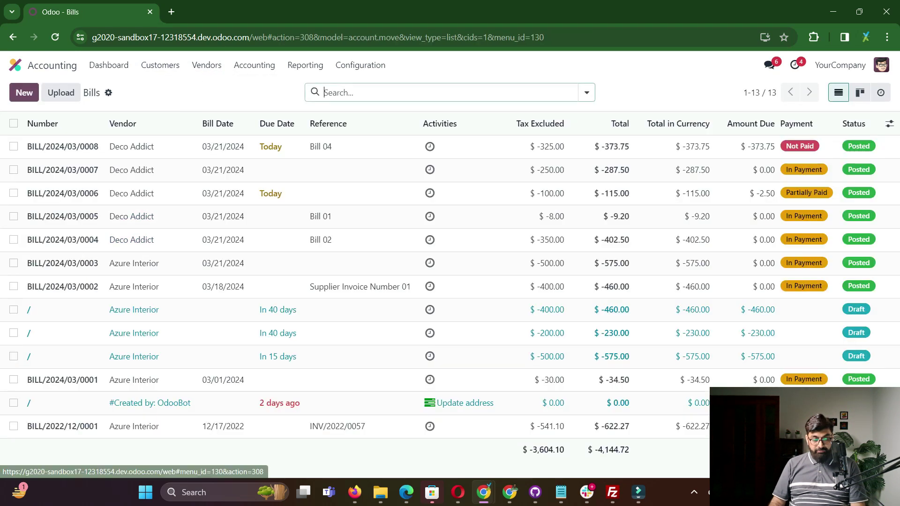
click(586, 92)
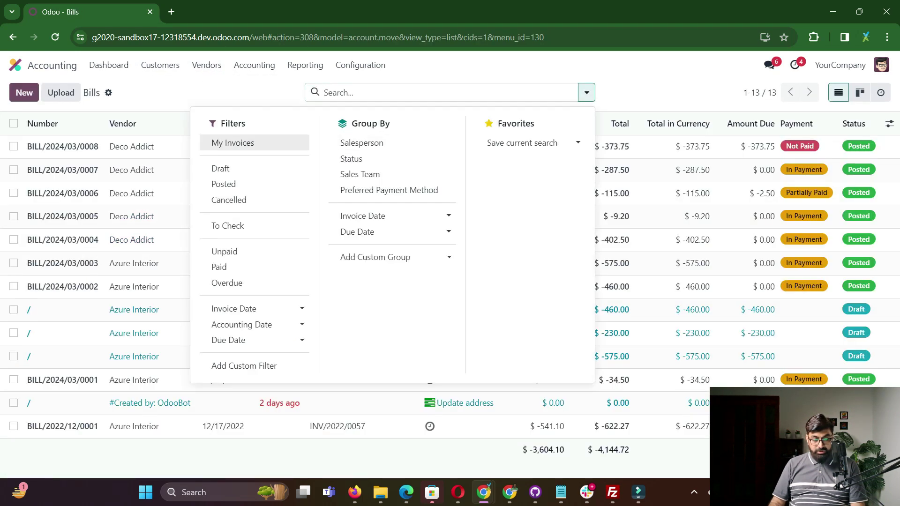
click(225, 251)
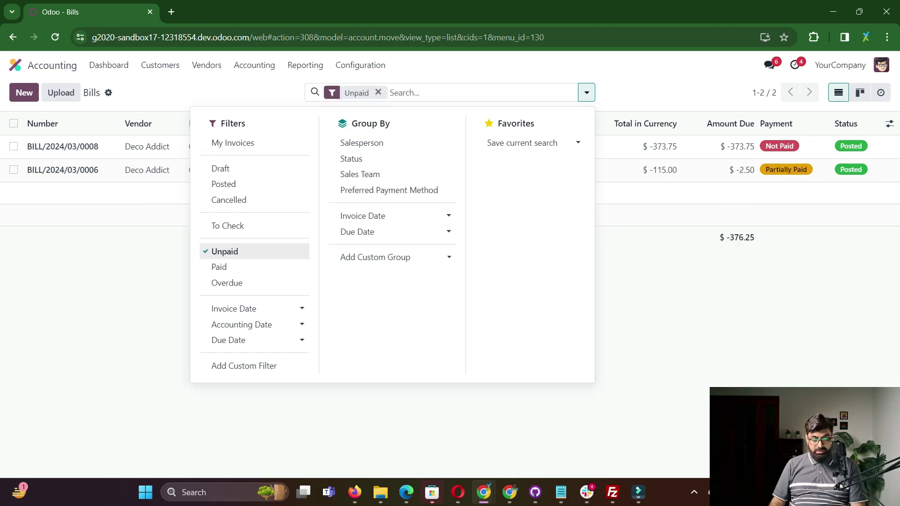
click(150, 255)
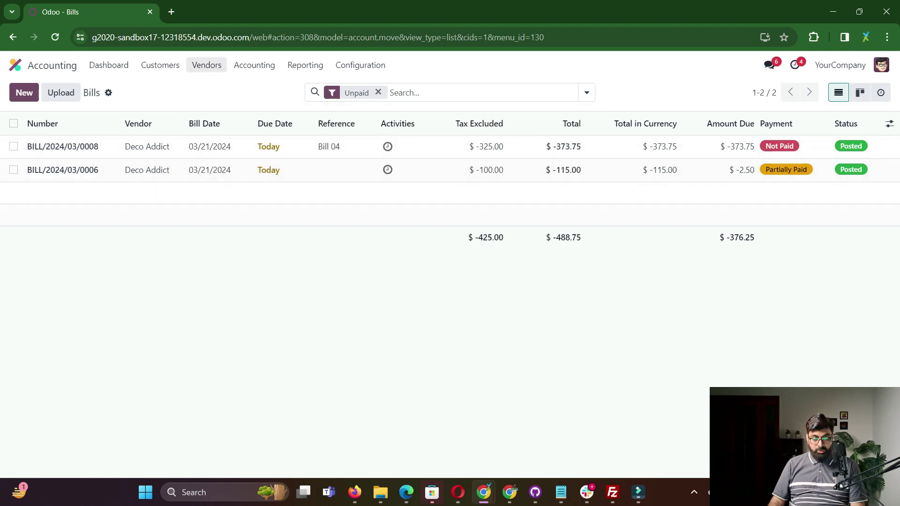
Check the vendor payments list and filter the vendor bills to unpaid ones with a March 2024 due date
click(206, 65)
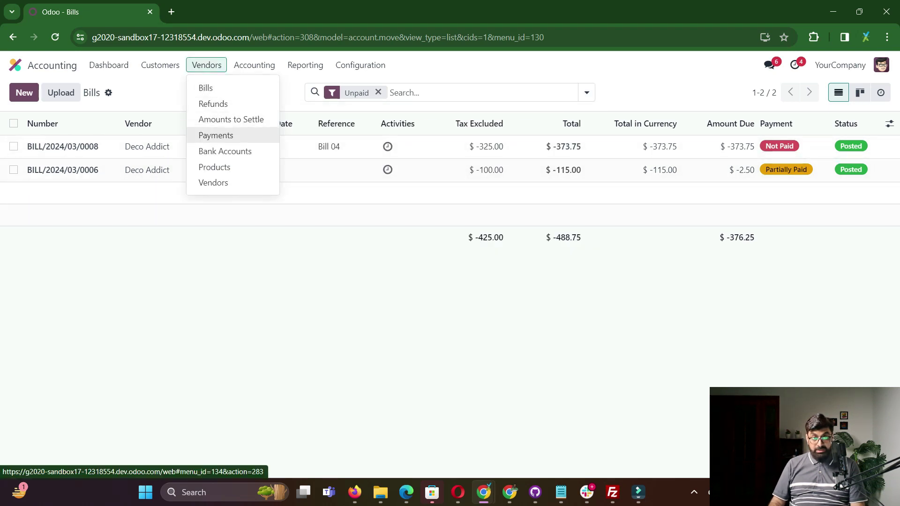
click(249, 135)
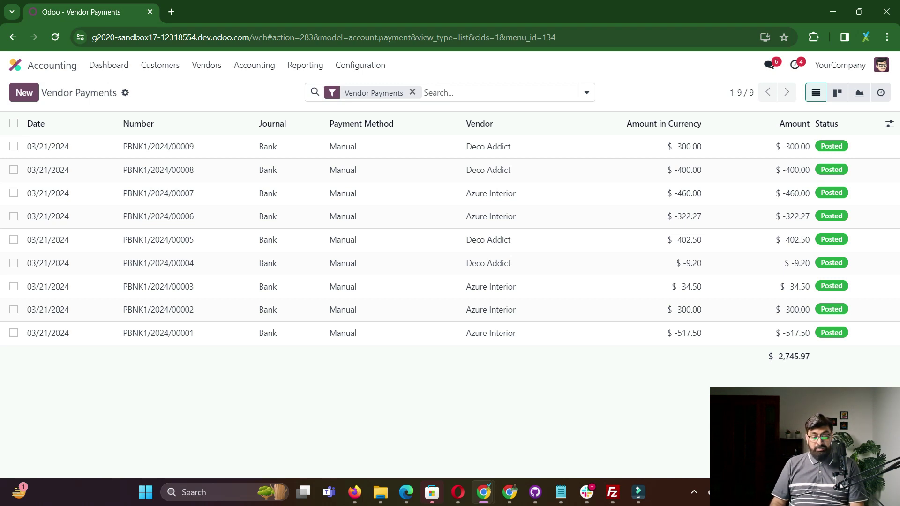
click(206, 65)
click(207, 86)
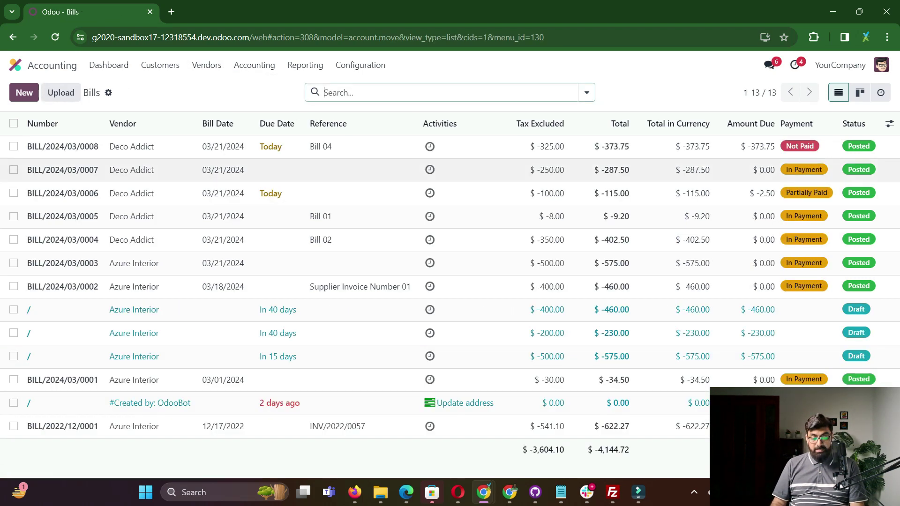
click(587, 92)
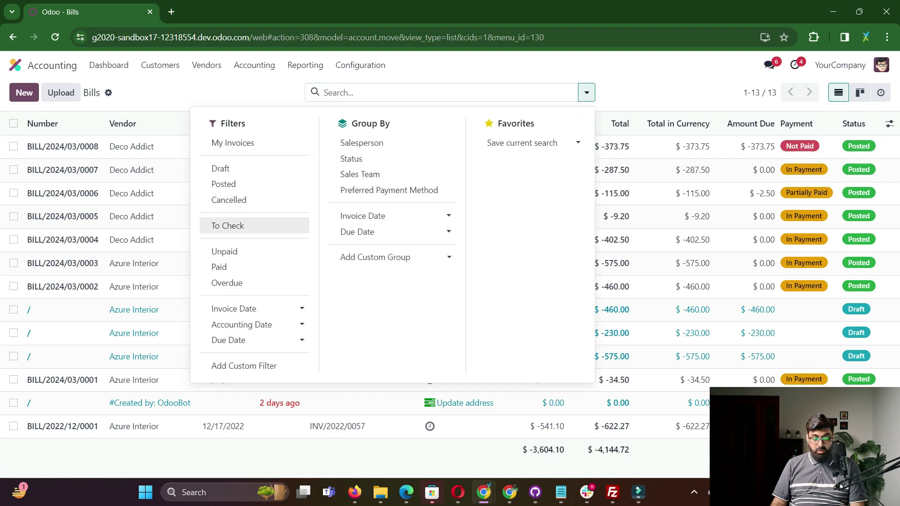
click(229, 340)
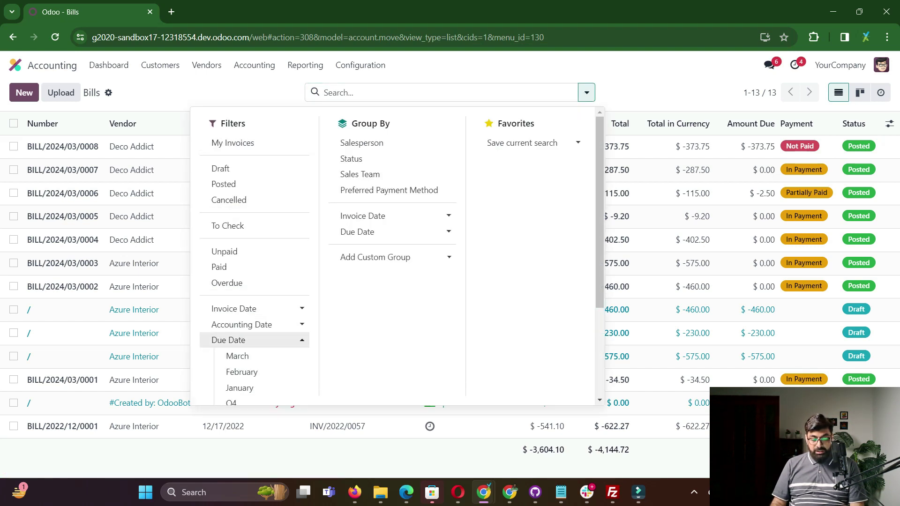
click(237, 355)
click(162, 349)
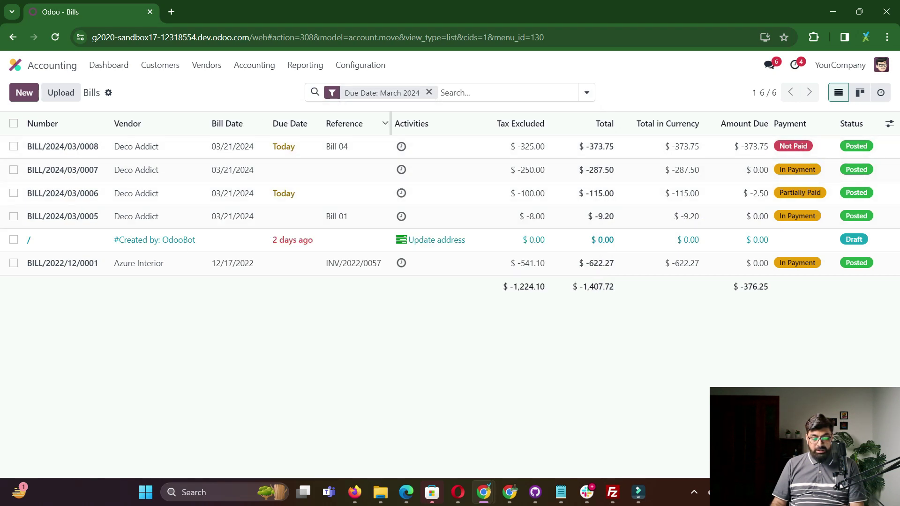
click(586, 92)
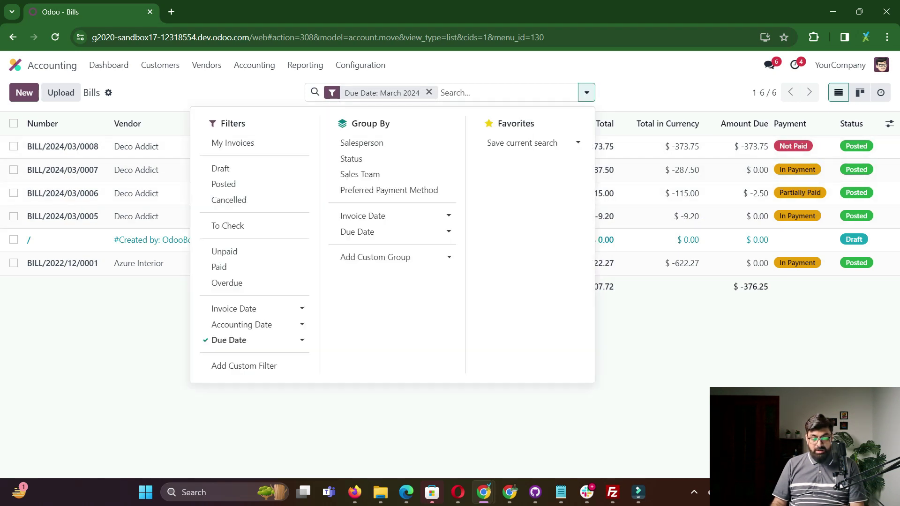
click(225, 251)
click(178, 97)
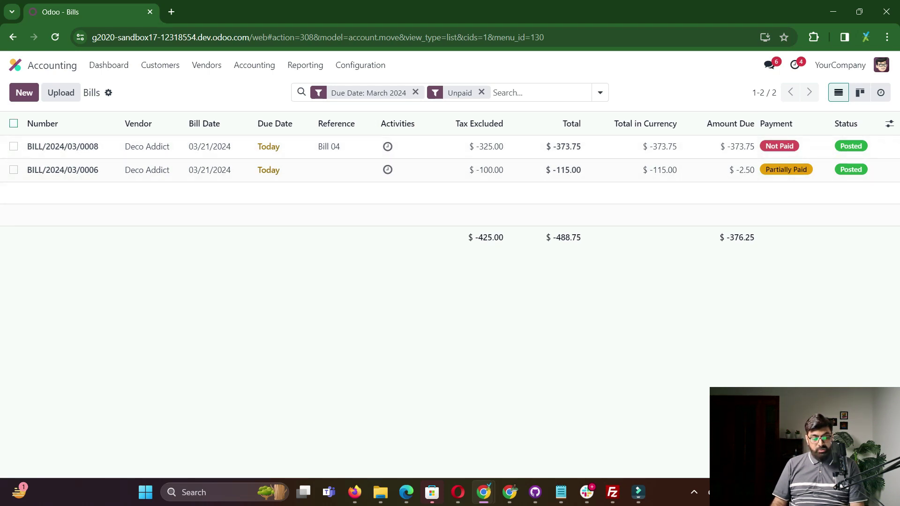
click(14, 123)
click(14, 123)
click(14, 124)
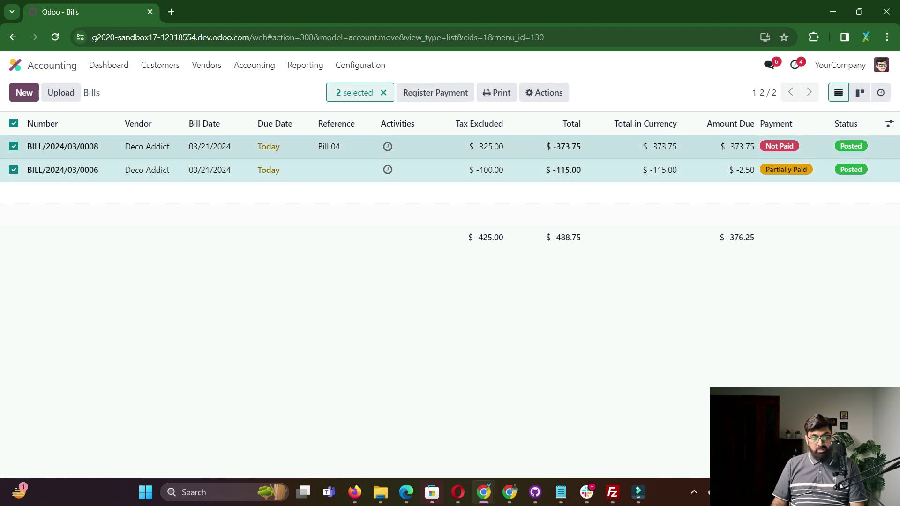
click(13, 124)
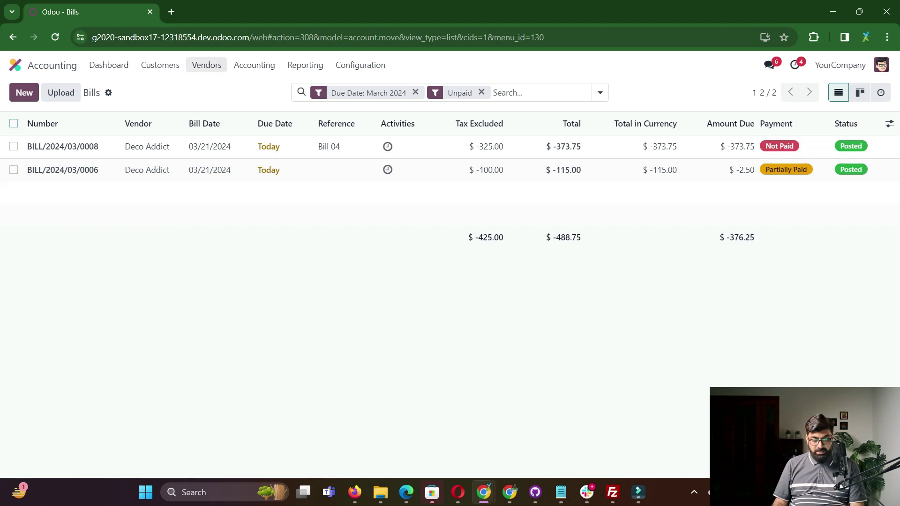
Open the payment matching of the posted $300 Deco Addict payment and examine the vendor's unreconciled payable entries
click(206, 64)
click(215, 135)
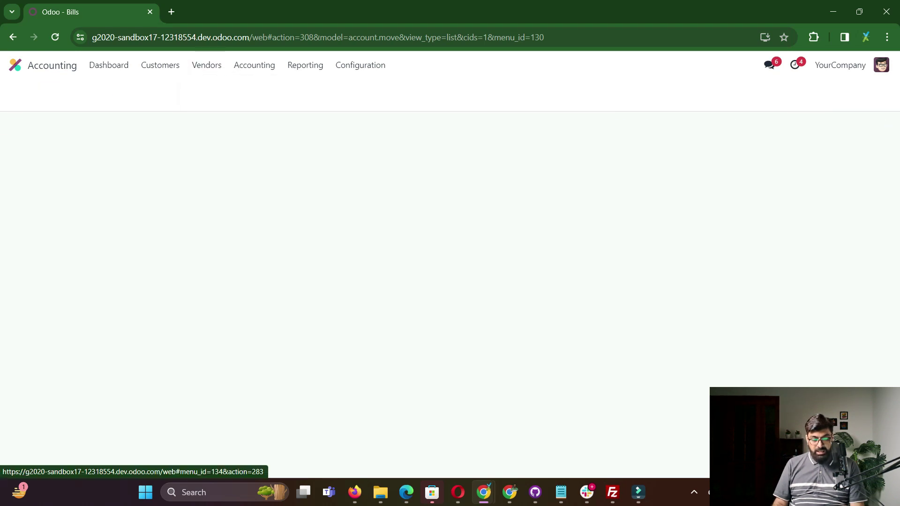
click(328, 146)
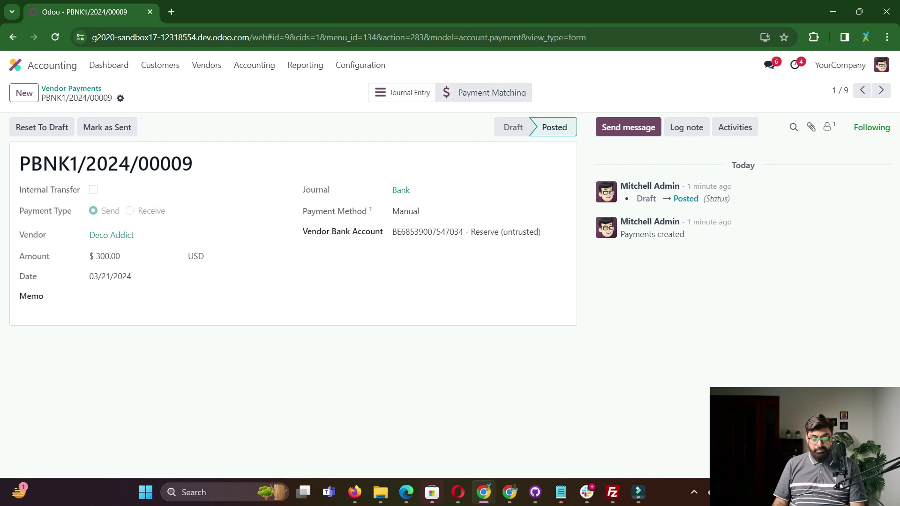
click(488, 92)
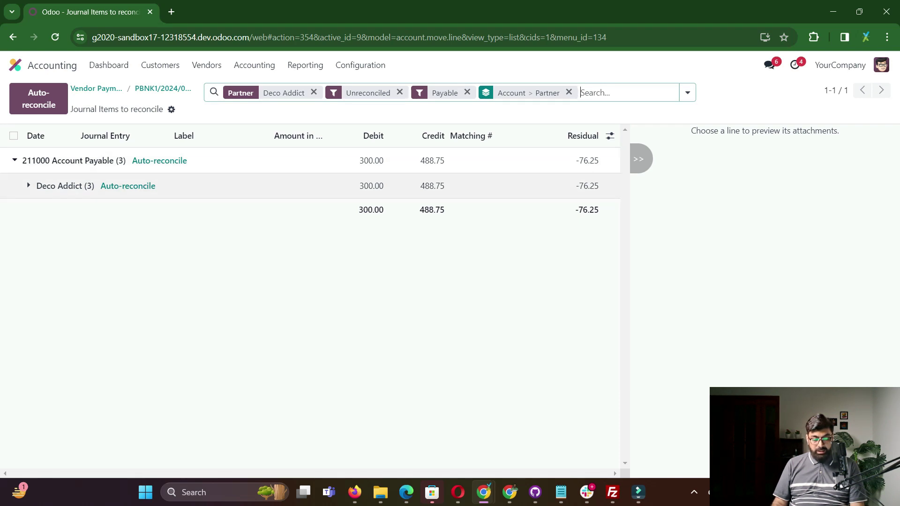
click(60, 186)
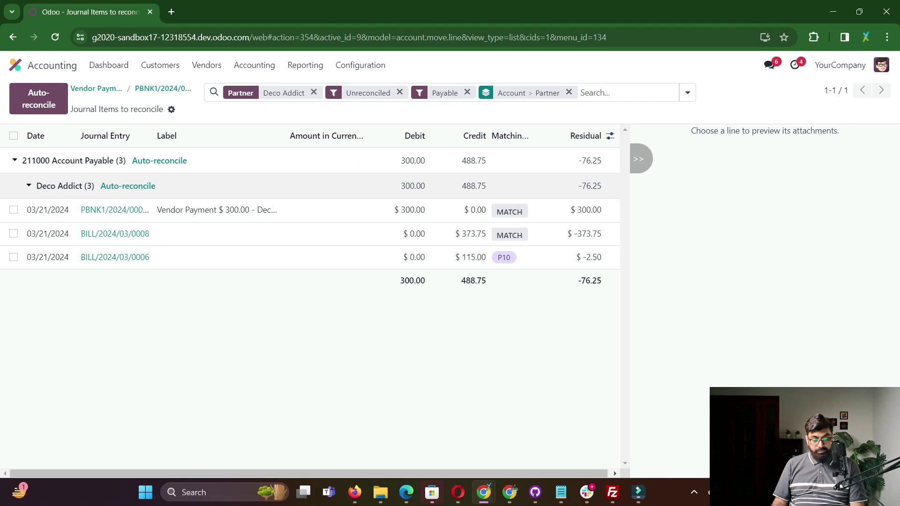
click(60, 185)
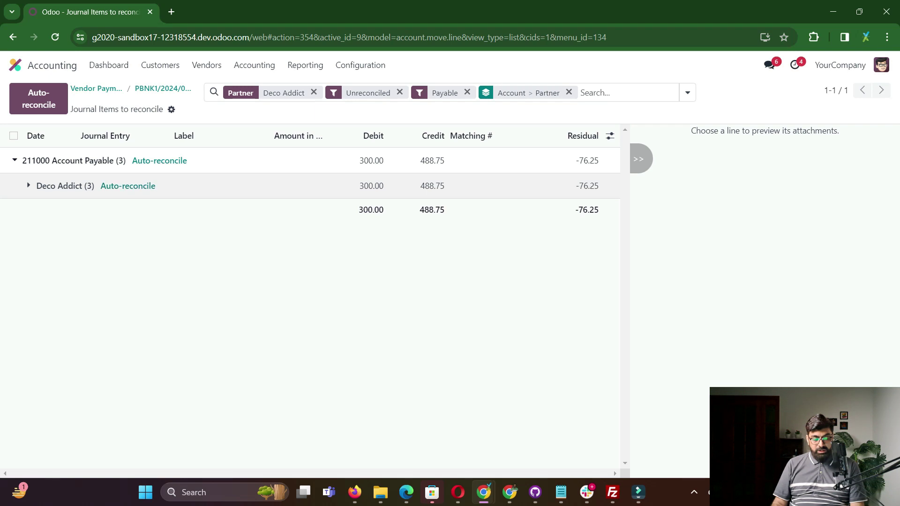
click(59, 186)
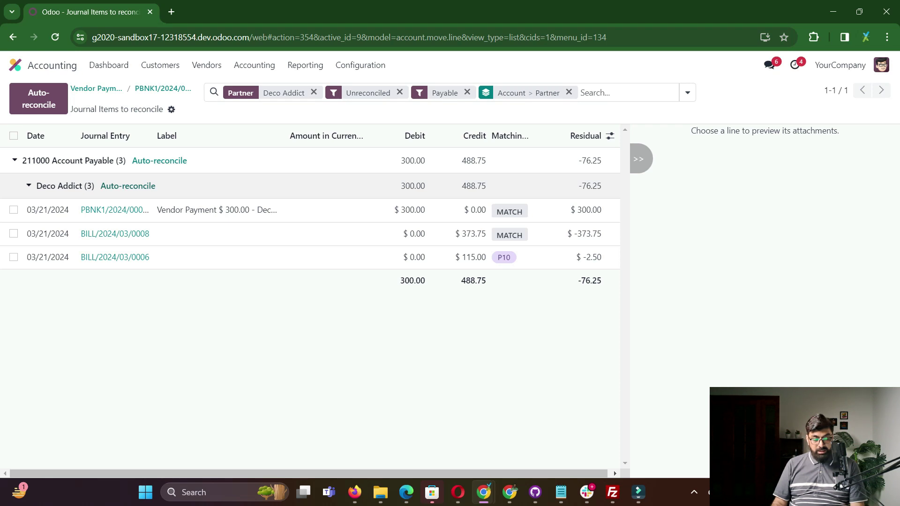
Try to auto-reconcile Deco Addict's 211000 Account Payable entries dated 03/21/2024 by opposite balances one by one
click(127, 186)
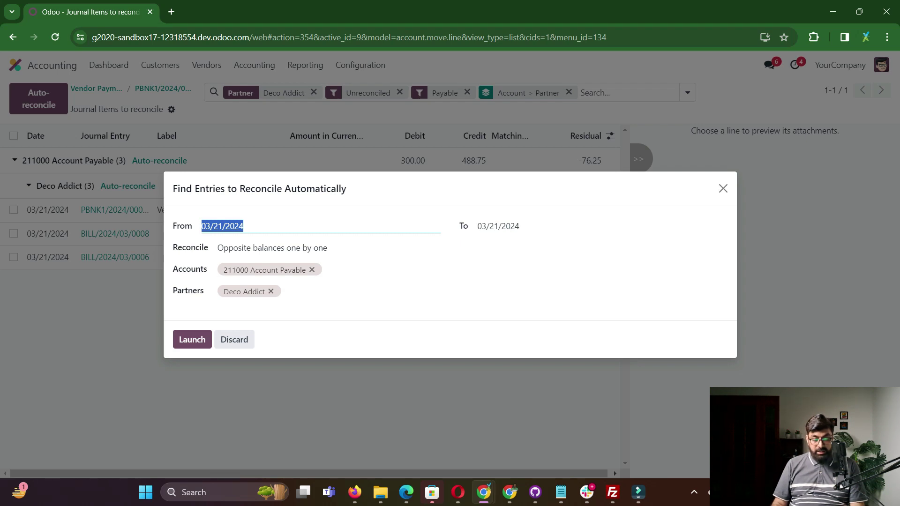
click(299, 248)
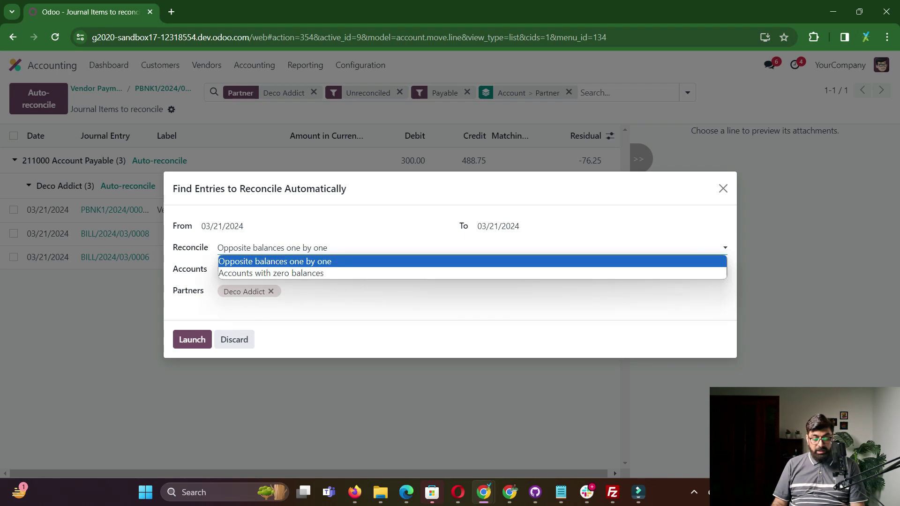
key(Return)
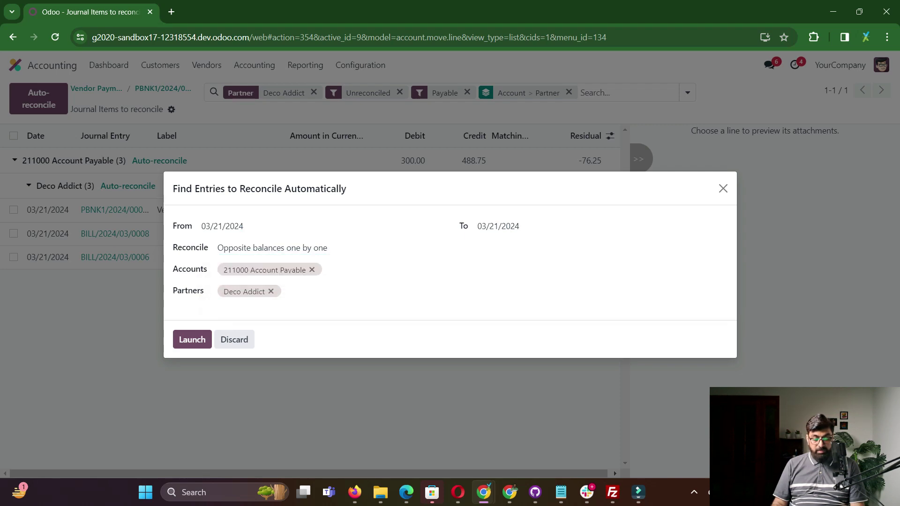
click(192, 339)
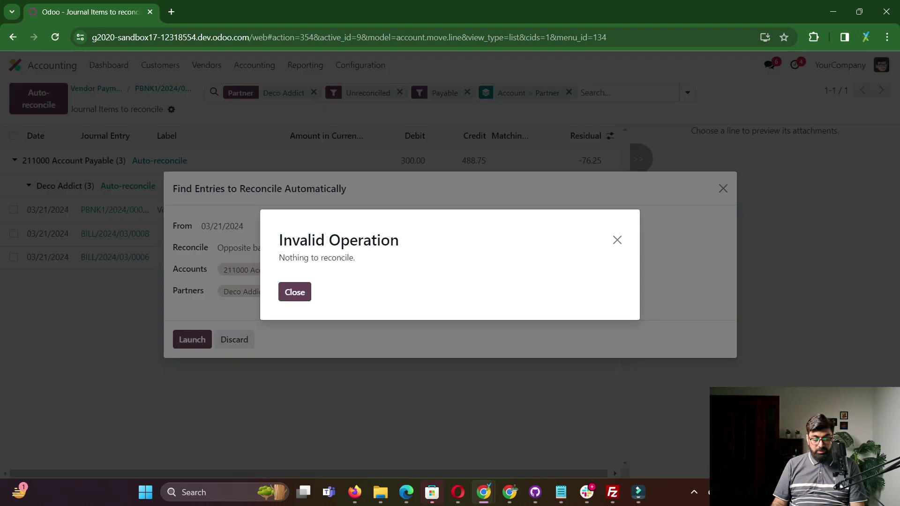
key(Escape)
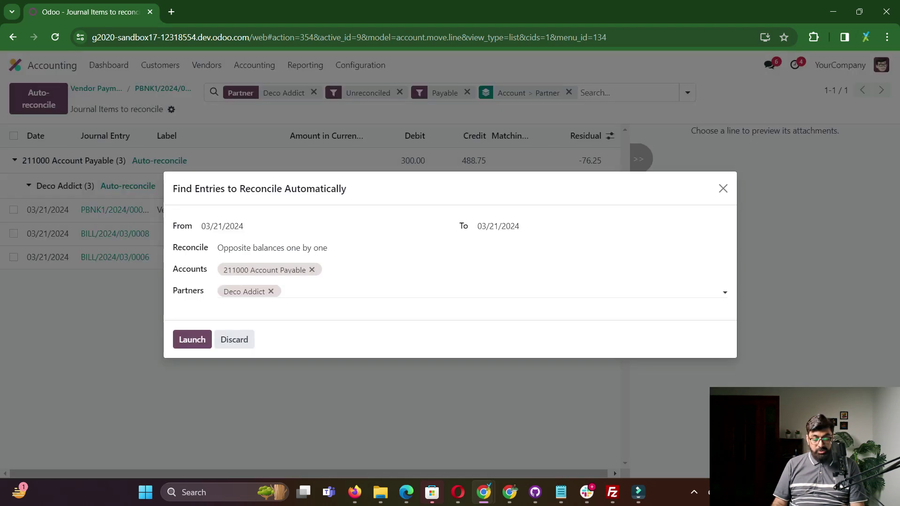
Try to auto-reconcile the same Deco Addict entries using accounts with zero balances, and close the reconciliation dialog
key(shift+Tab)
key(alt+Down)
key(Down)
key(Return)
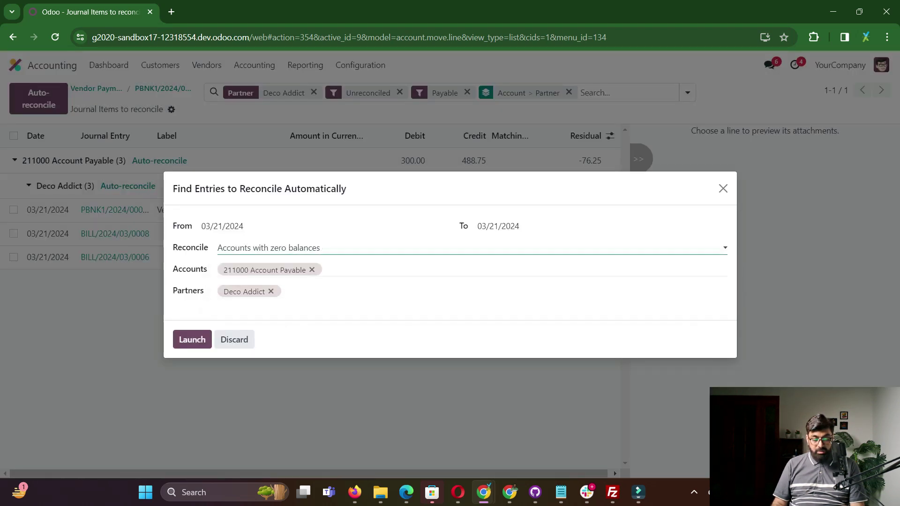
key(Tab)
key(Tab)
key(Tab)
key(Return)
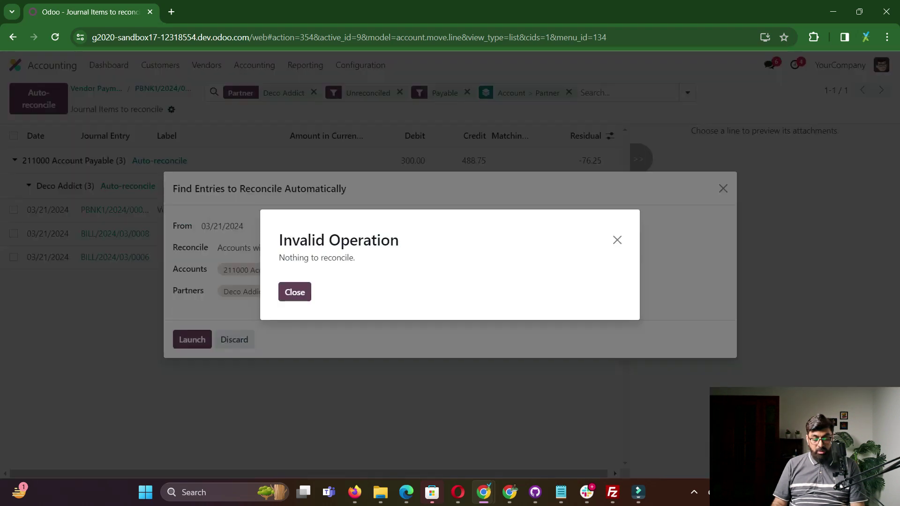
key(Escape)
key(Tab)
key(Return)
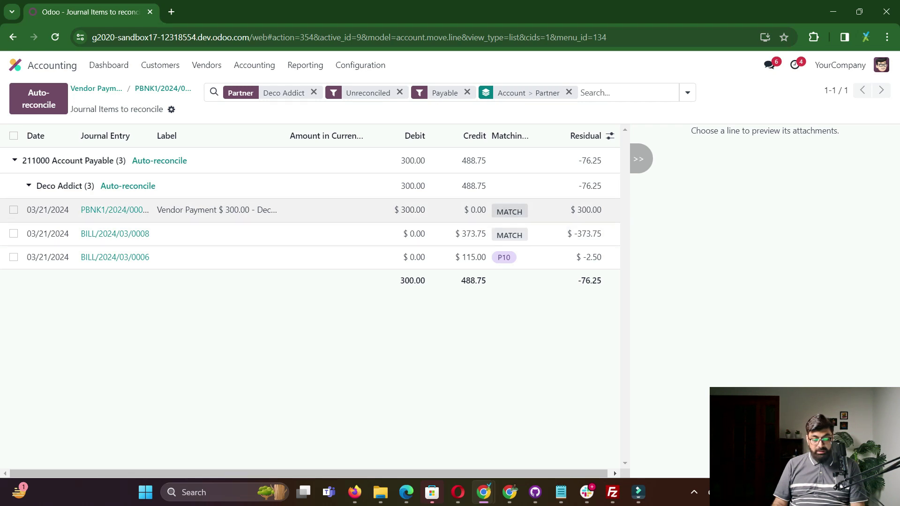
Examine the matching candidates for the $300 vendor payment entry under Deco Addict and return to the reconcile list
click(510, 212)
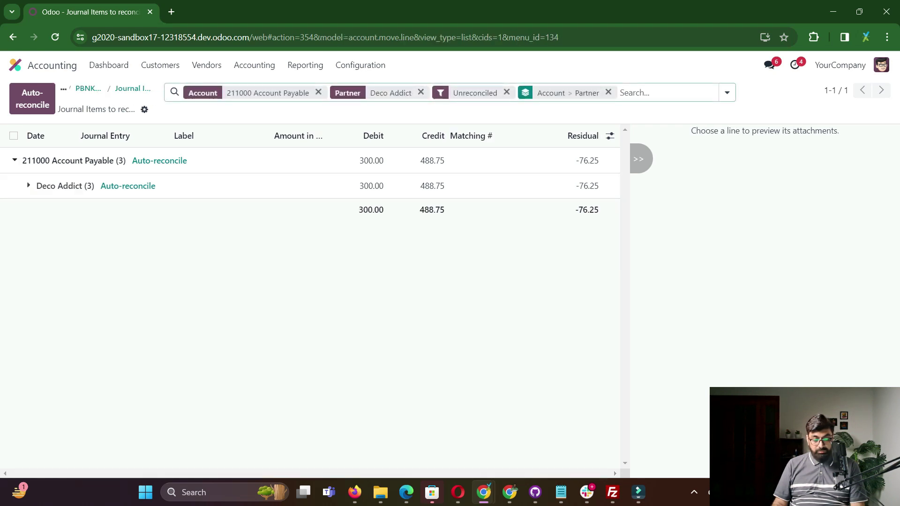
click(65, 186)
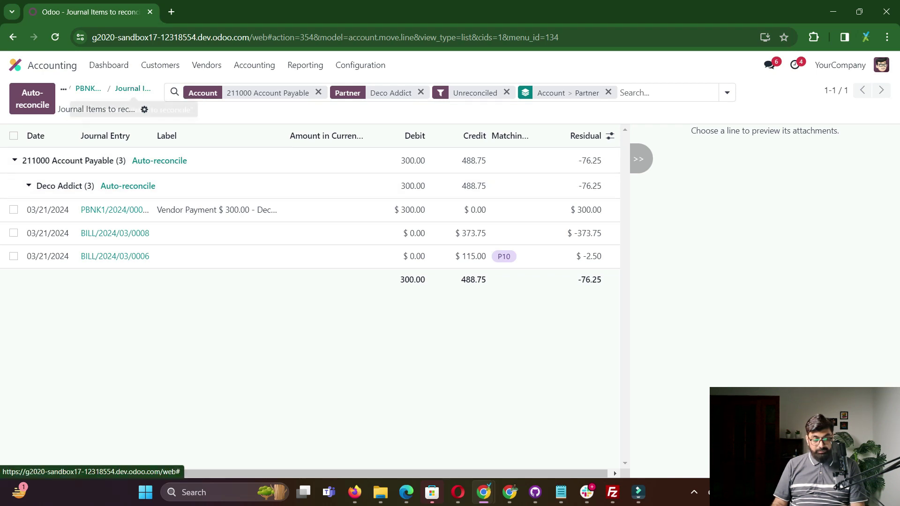
click(132, 88)
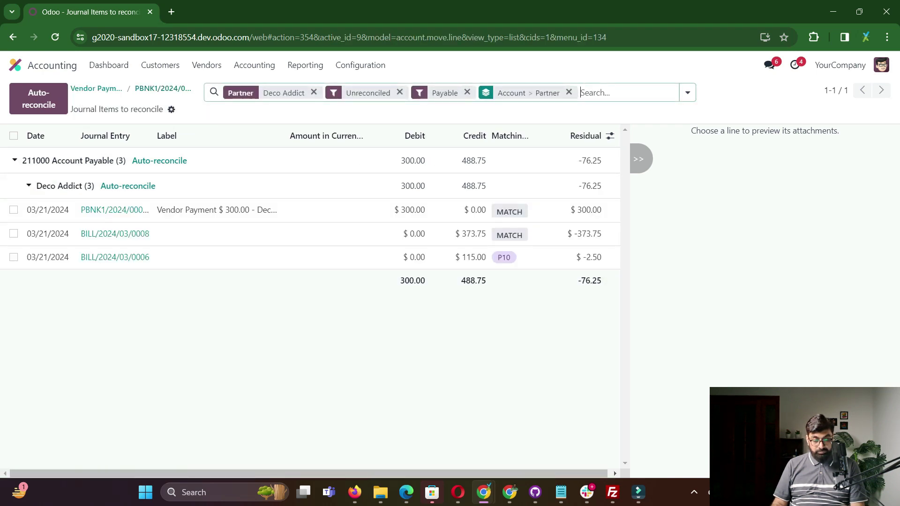
Reopen the latest $300 Deco Addict payment from the vendor payments list and show its payment matching entries
click(96, 88)
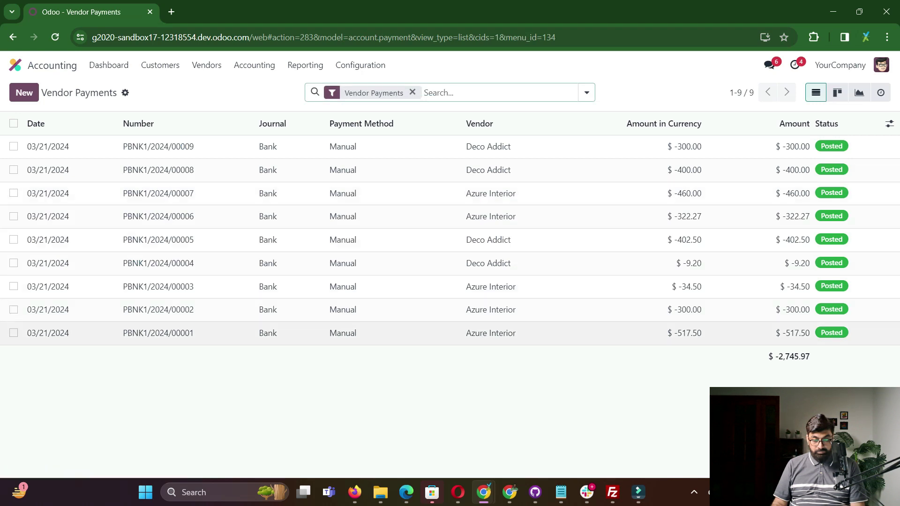
click(487, 147)
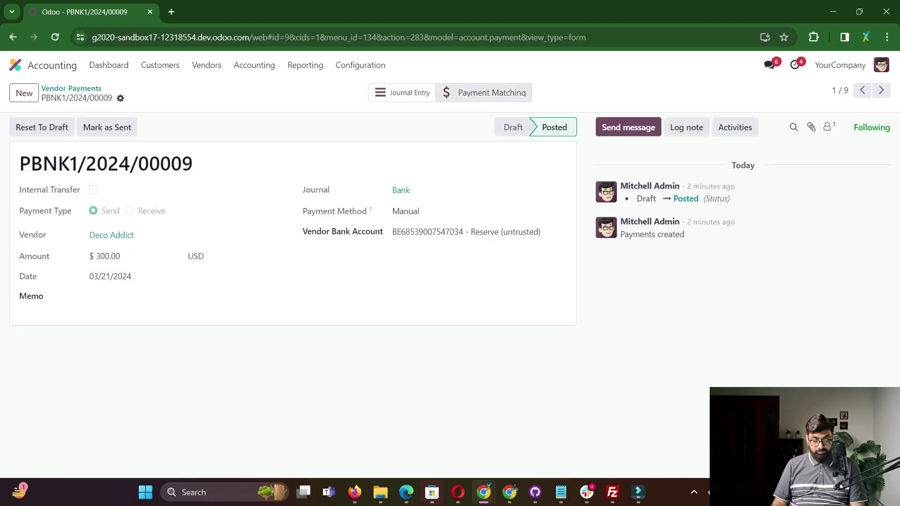
click(485, 92)
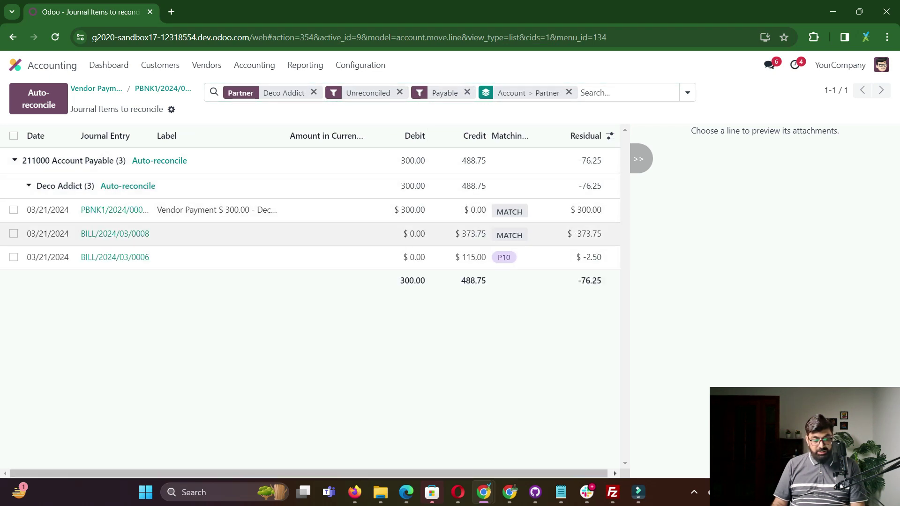
Select Deco Addict's $300 vendor payment entry together with the open entries of BILL/2024/03/0008 and BILL/2024/03/0006
click(13, 257)
click(14, 222)
click(13, 198)
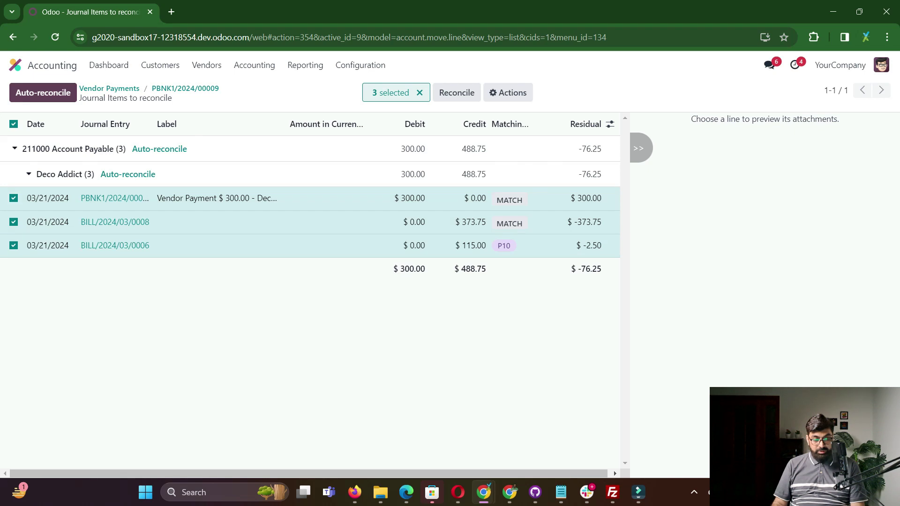
click(43, 92)
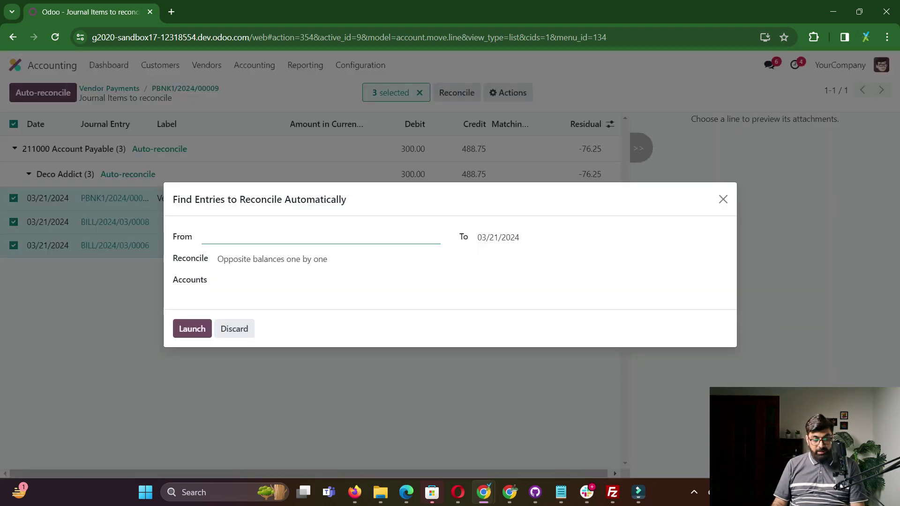
click(320, 237)
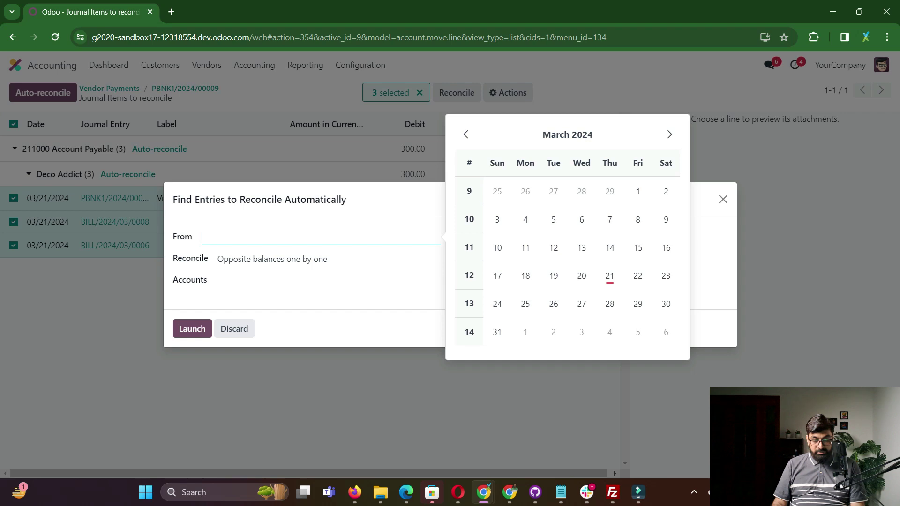
click(610, 275)
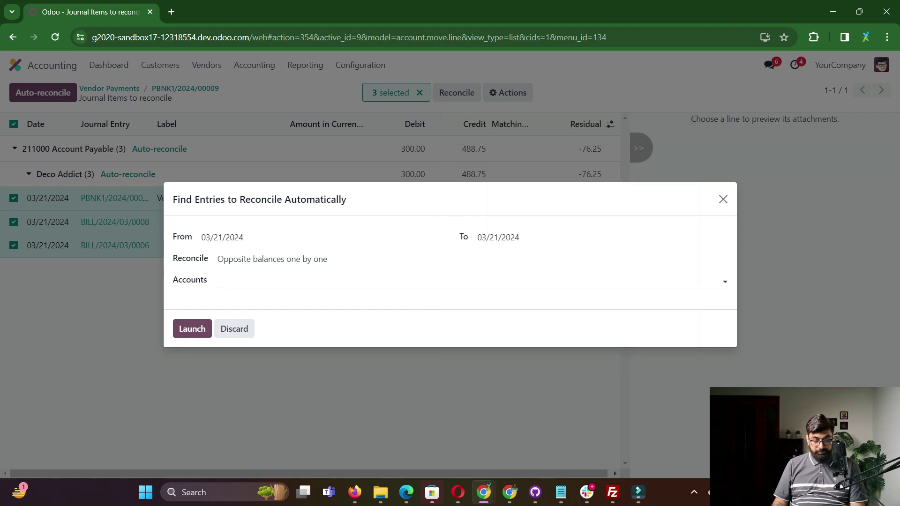
click(234, 329)
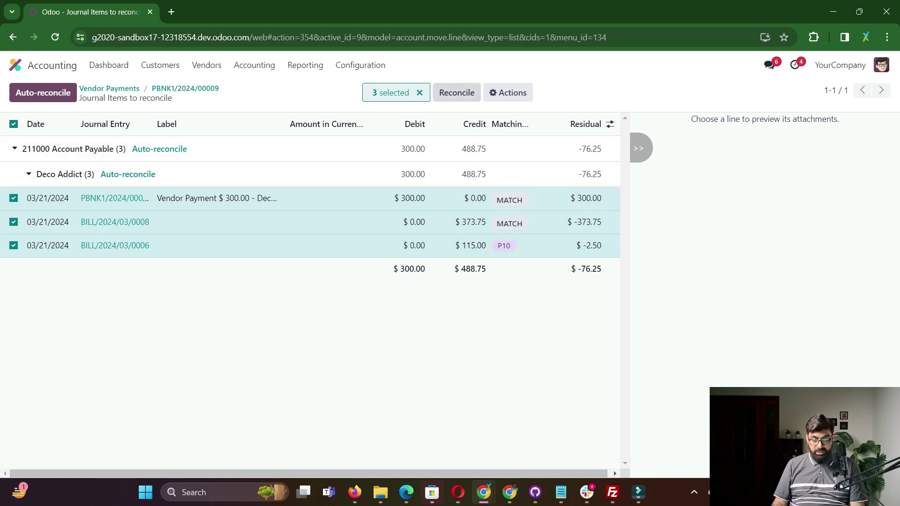
Reconcile the three selected Deco Addict entries with partials allowed and open the resulting journal items
click(457, 92)
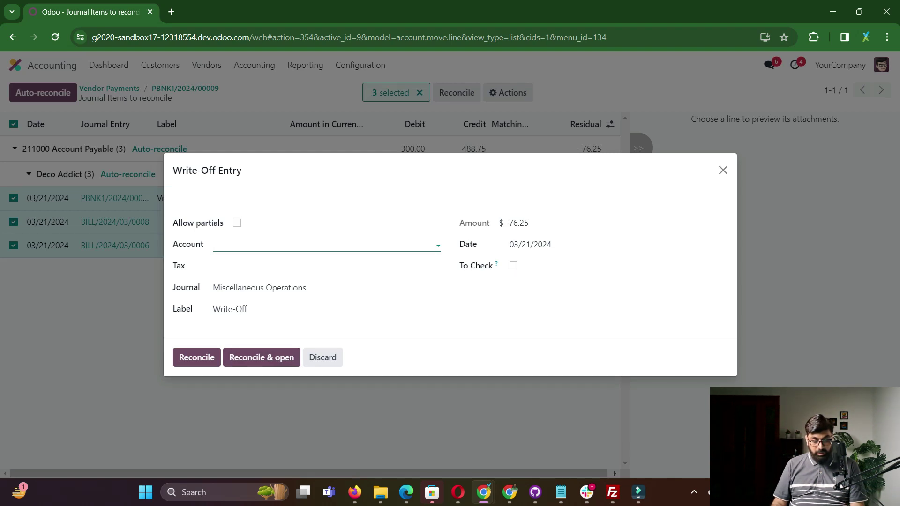
click(237, 223)
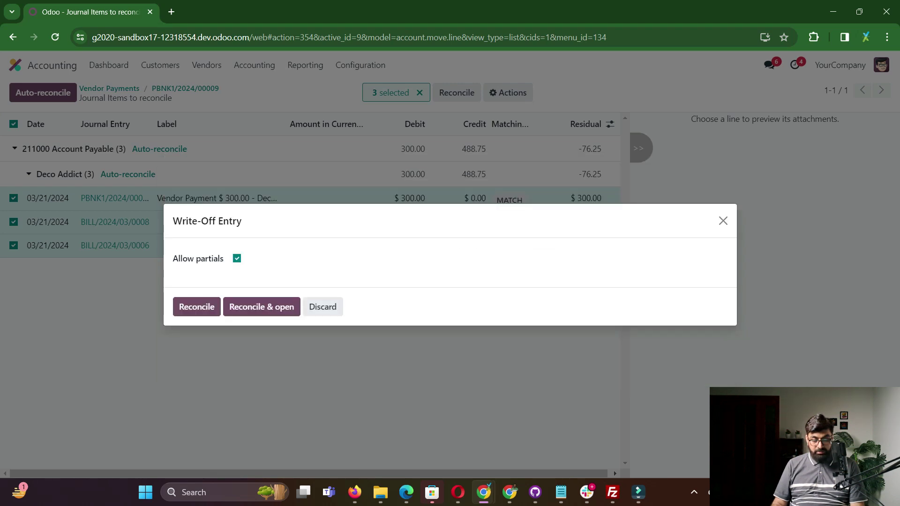
click(236, 259)
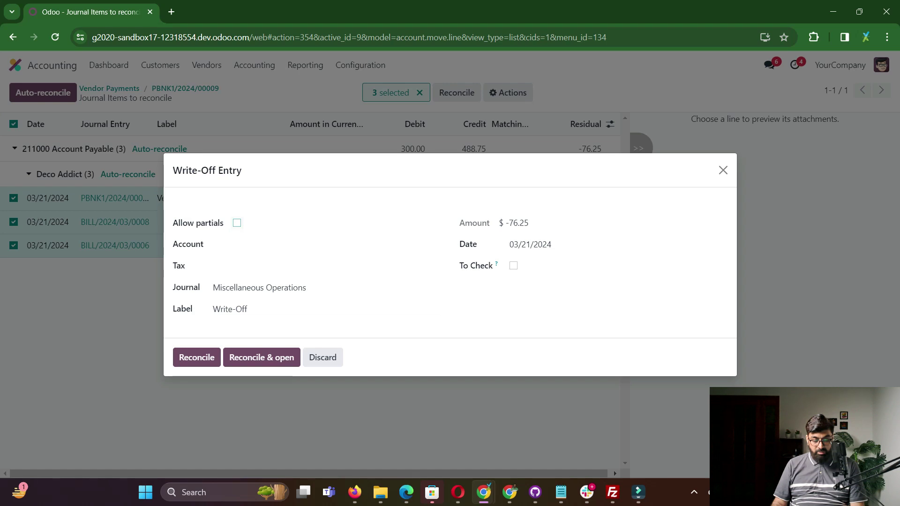
click(236, 223)
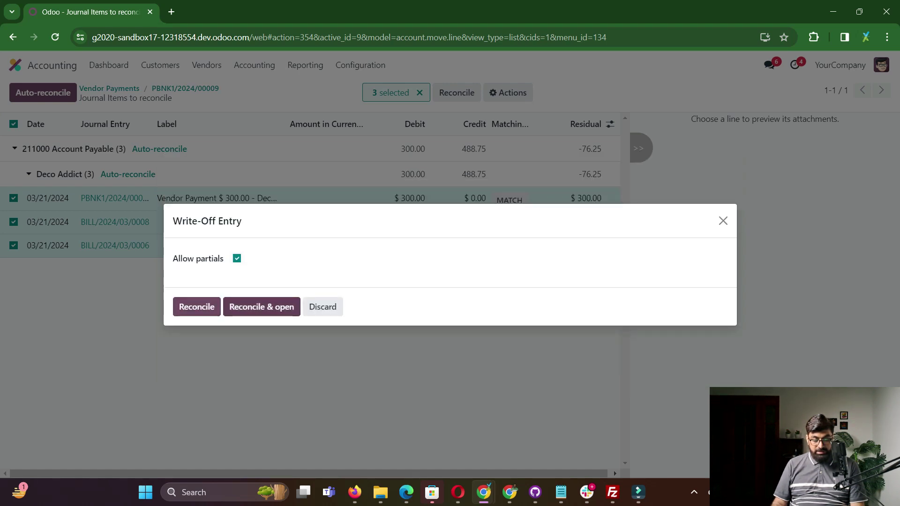
click(262, 306)
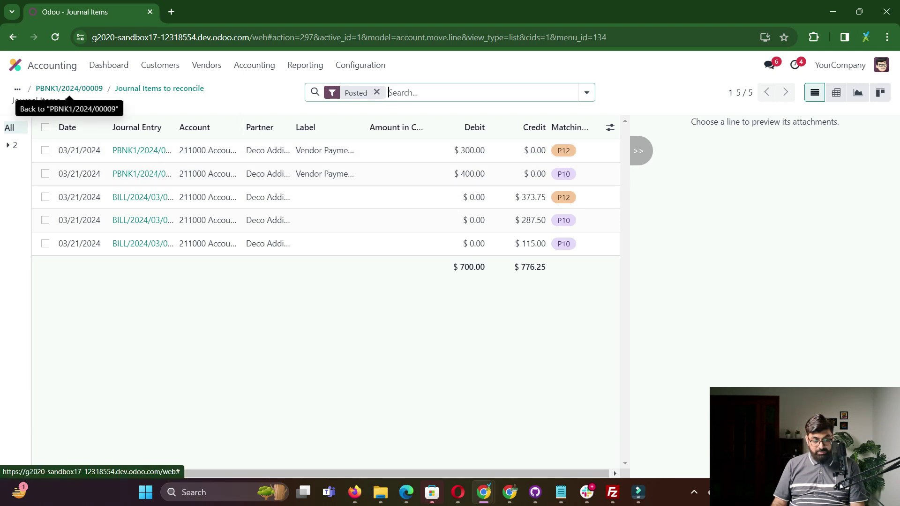
Examine the payment status and amount due on the bill linked to the $300 Deco Addict payment, and return to the payment
click(69, 88)
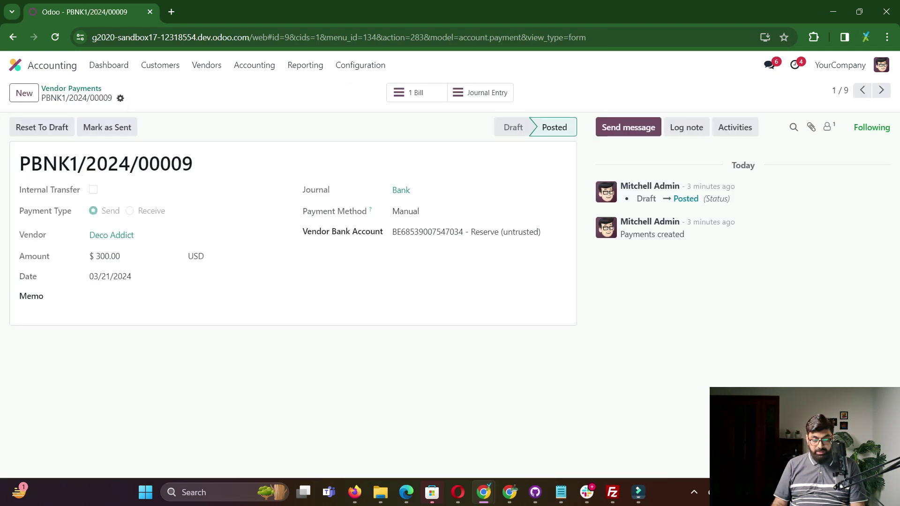
click(412, 92)
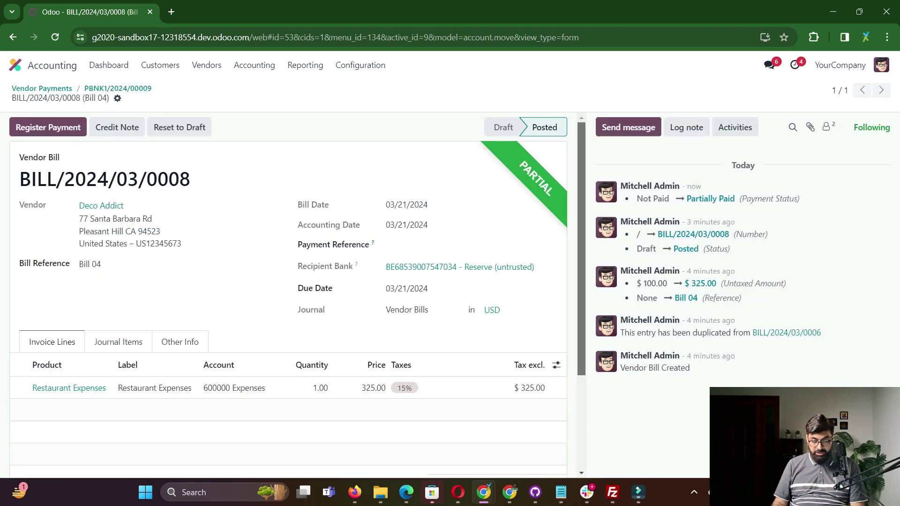
scroll(288, 290, down, 2)
scroll(288, 262, down, 2)
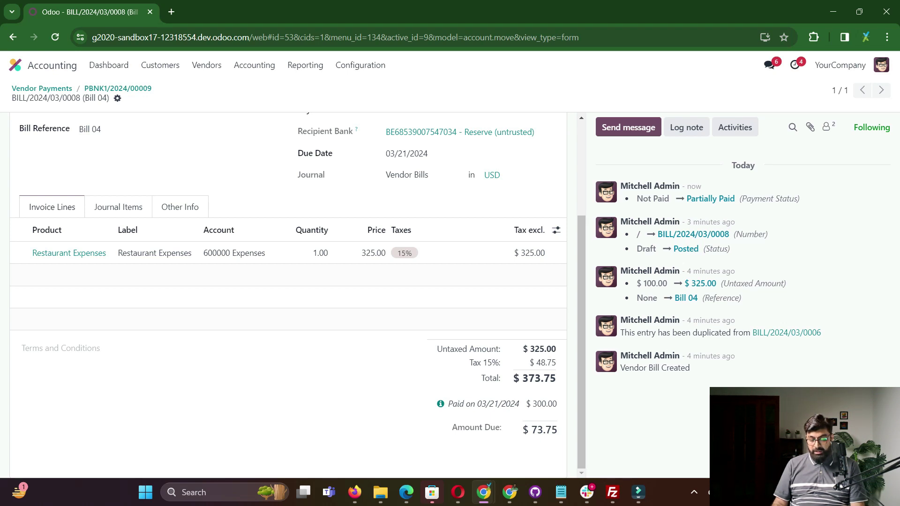
scroll(288, 295, up, 3)
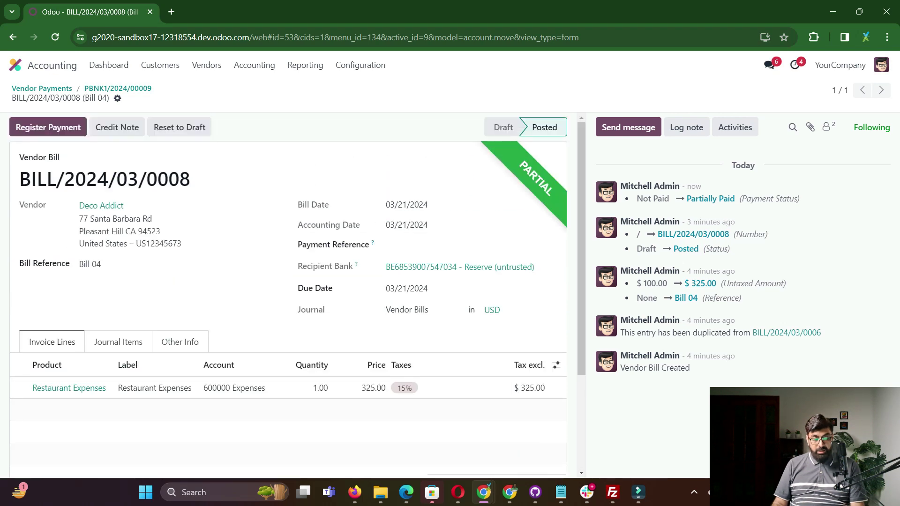
click(118, 88)
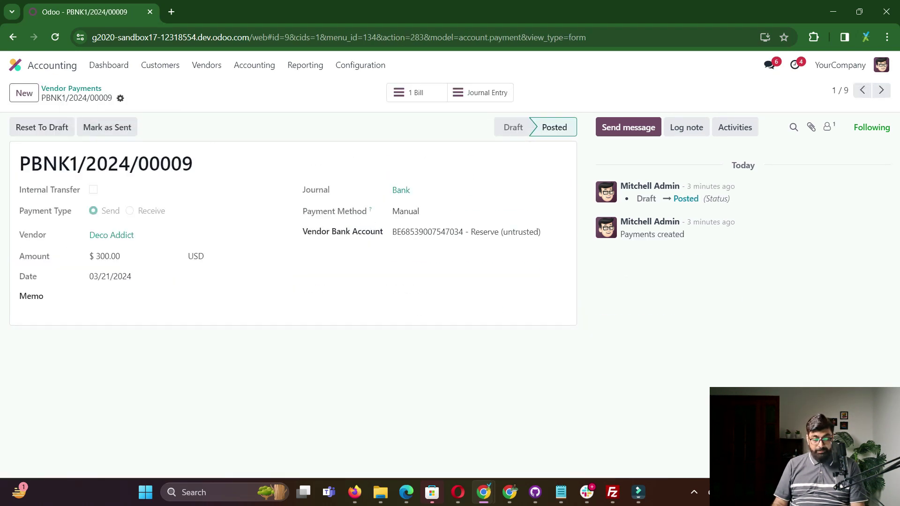
Open the Partner Ledger report and exclude receivable accounts so that it covers only payable accounts
click(71, 88)
click(207, 65)
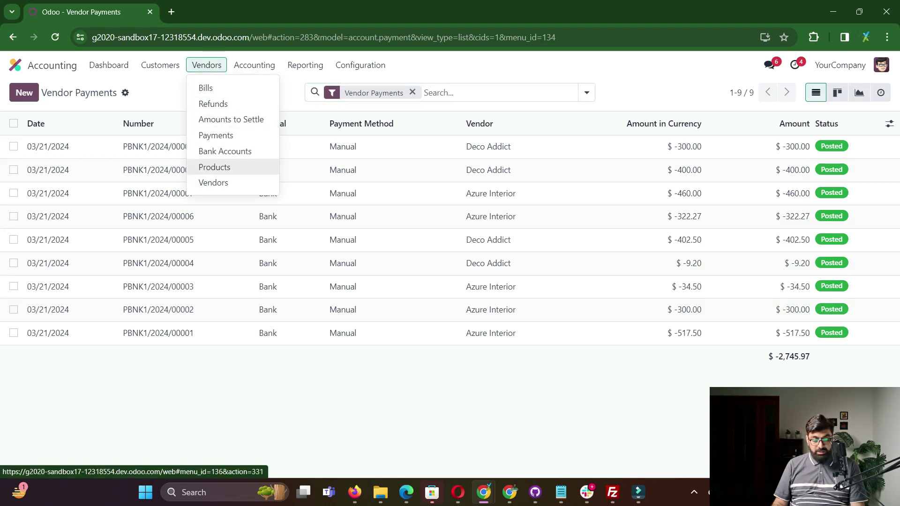
click(216, 136)
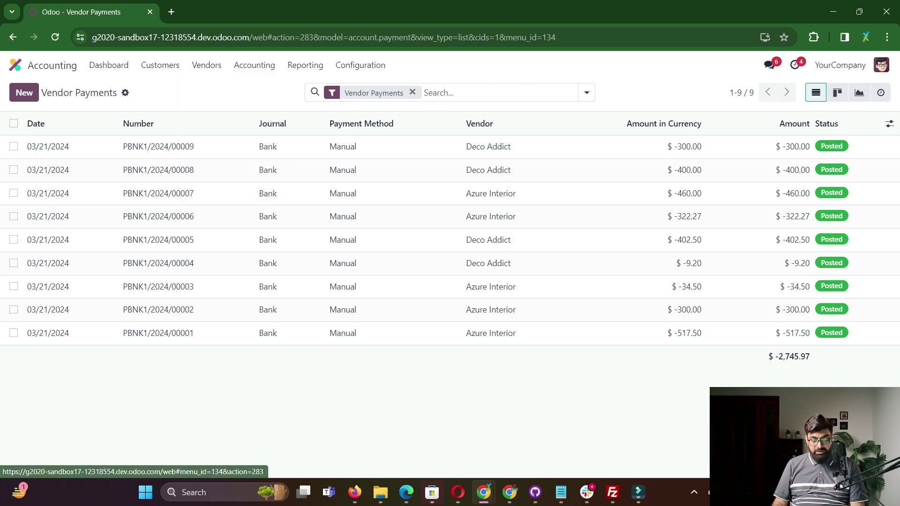
click(254, 65)
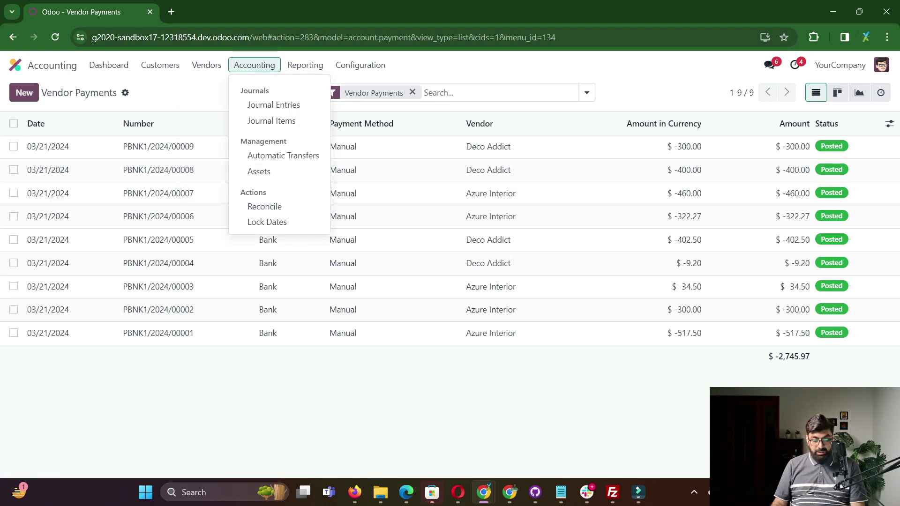
click(305, 65)
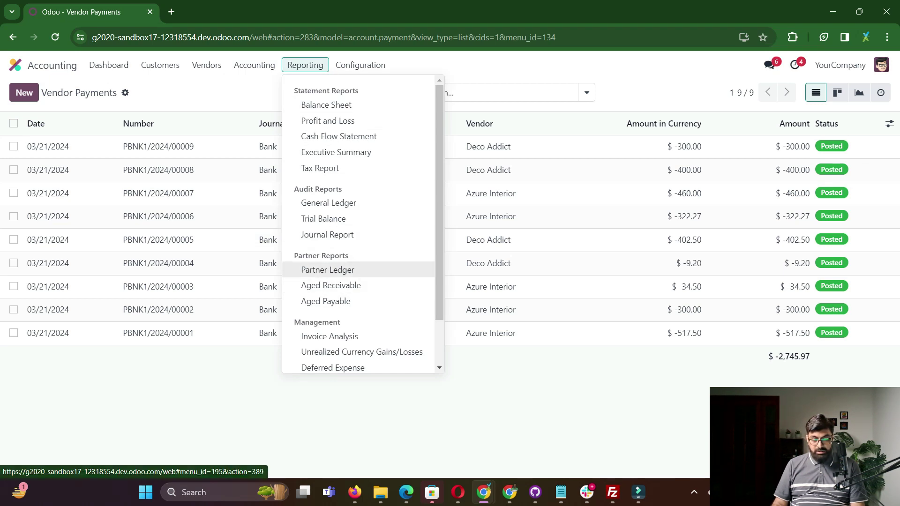
click(327, 270)
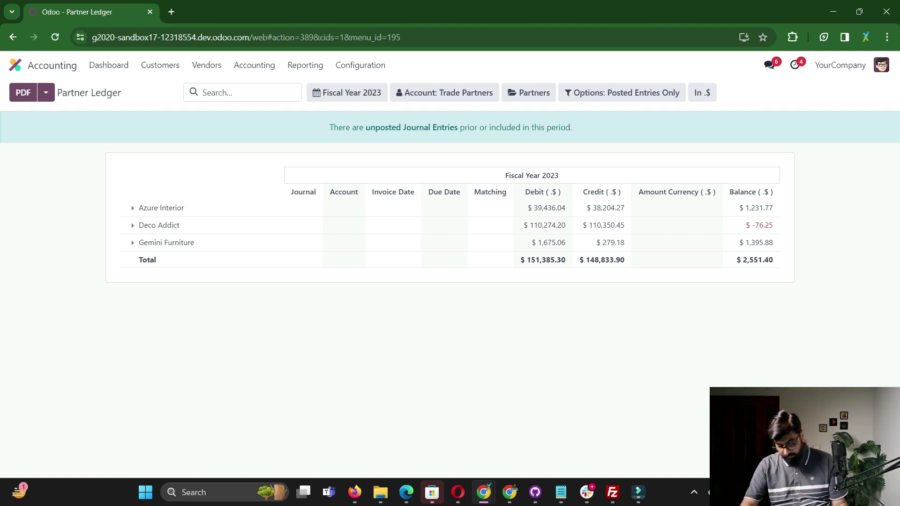
click(145, 492)
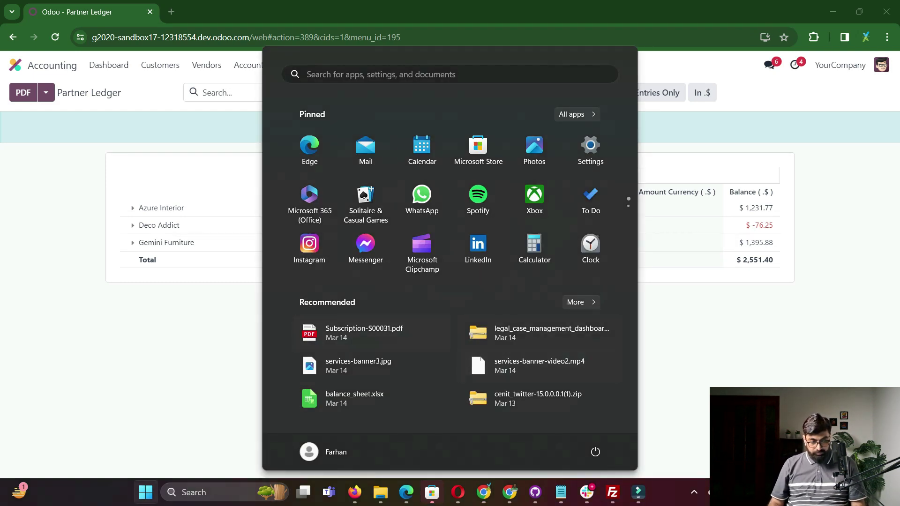
key(super)
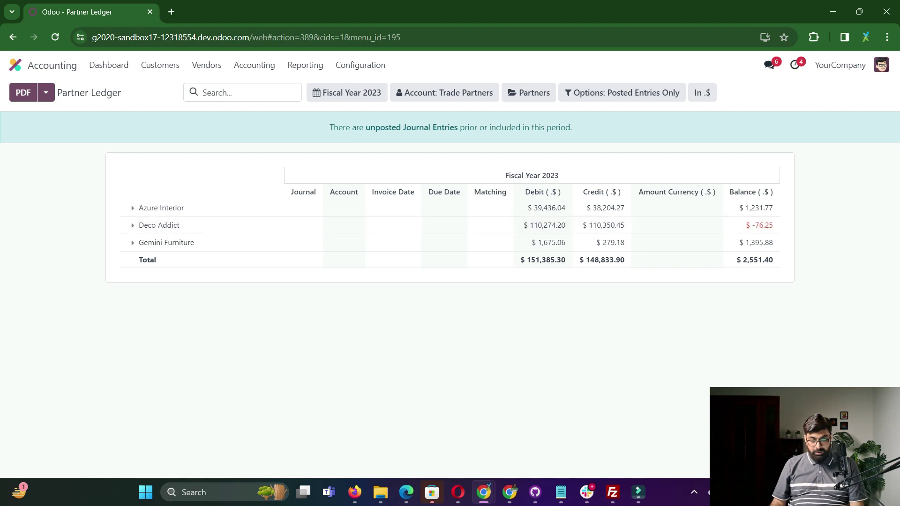
click(444, 92)
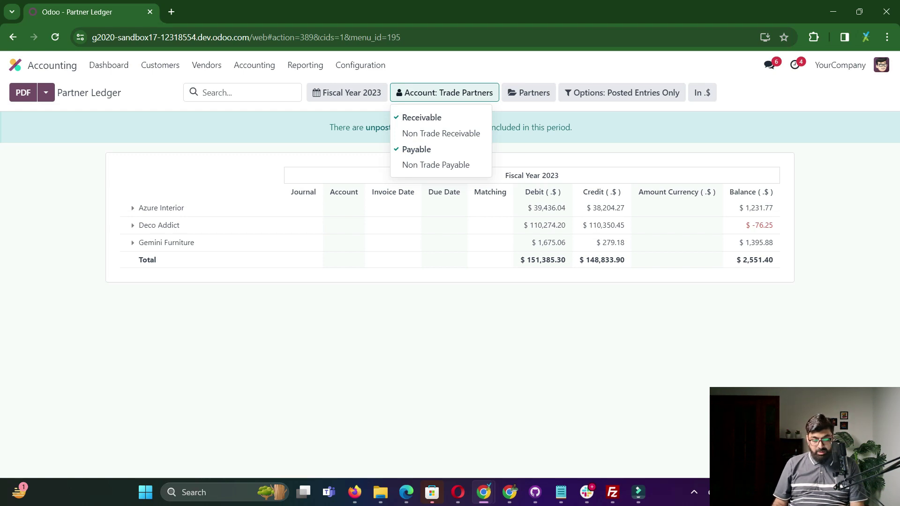
click(422, 117)
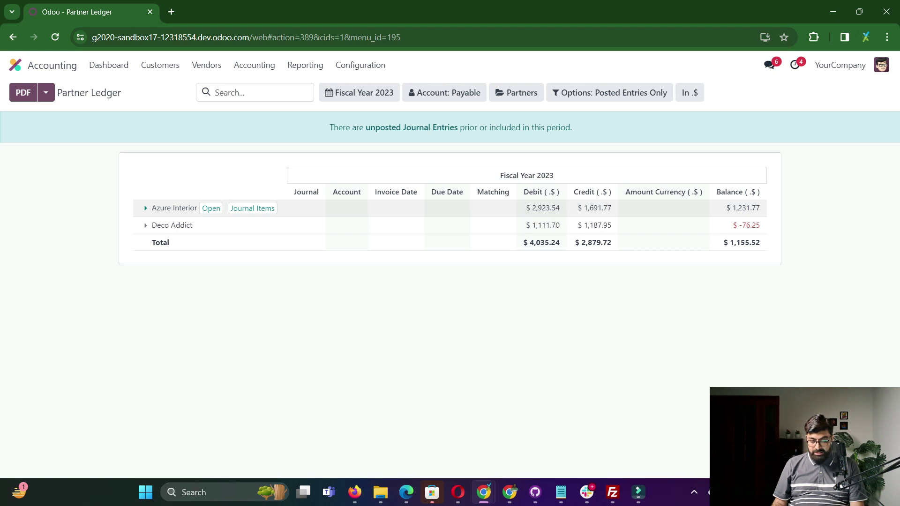
Review Deco Addict's payable balance and its detailed ledger entries, then check the ledger's total balance
drag(739, 225, 760, 226)
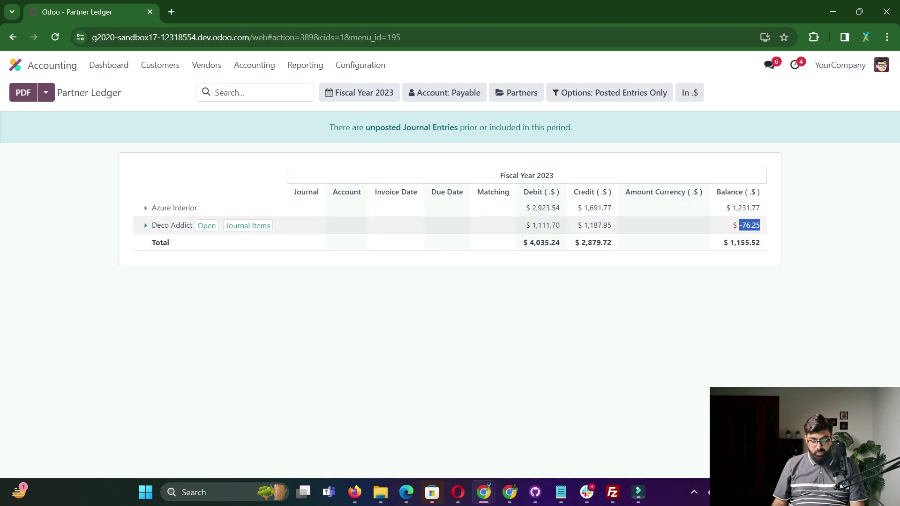
click(172, 225)
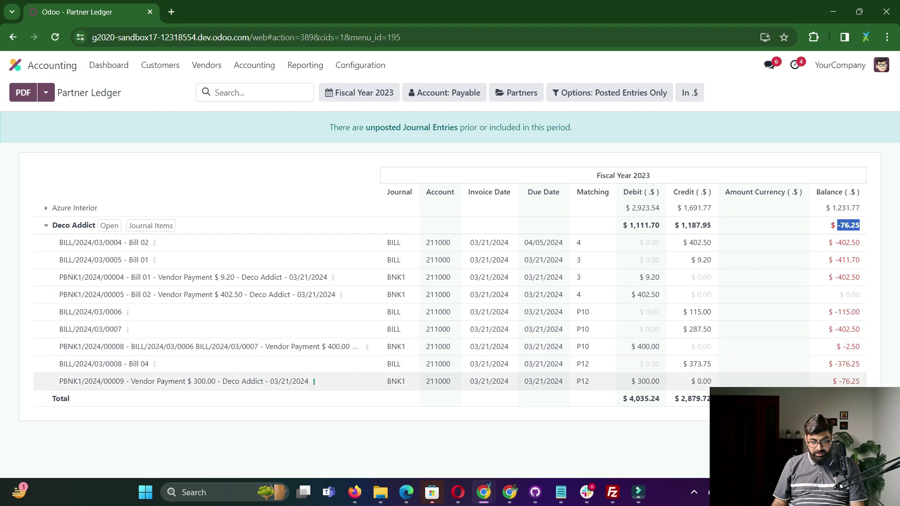
click(184, 226)
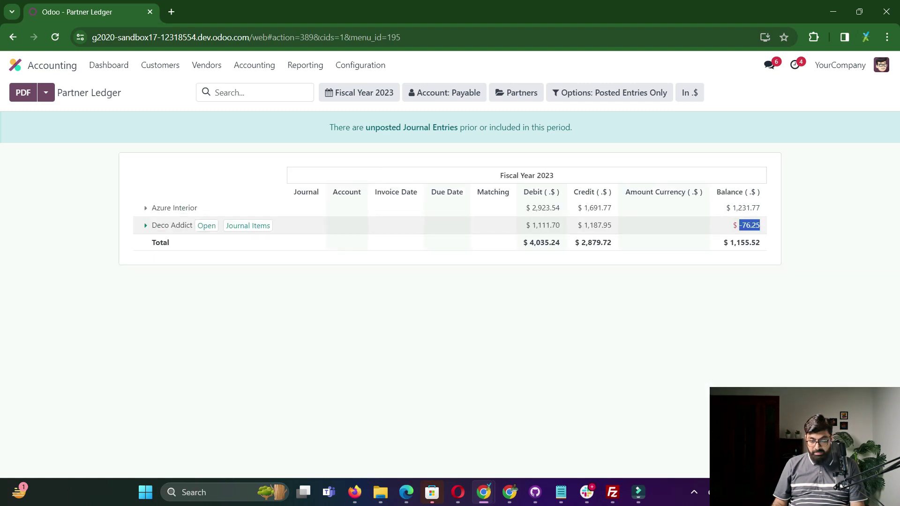
drag(734, 243, 759, 242)
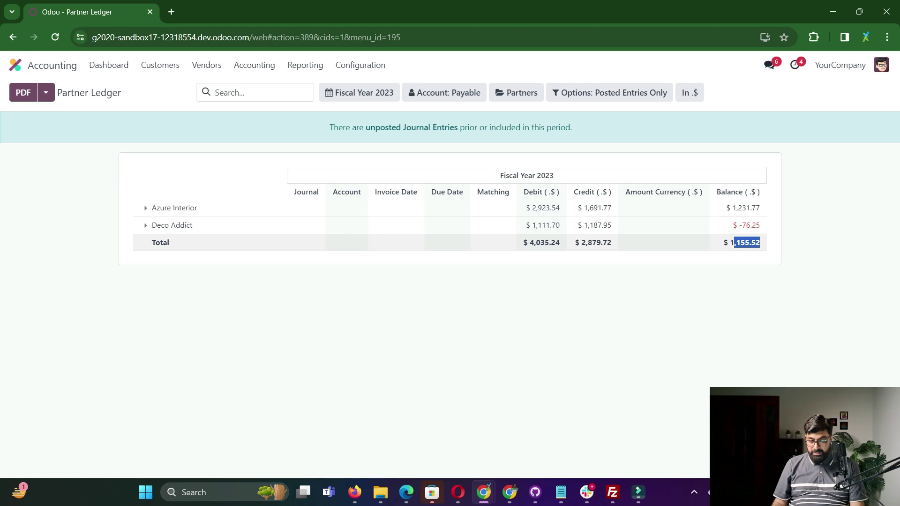
Open the Trial Balance for Mar 2024 and check the end balance of 211000 Account Payable
click(305, 65)
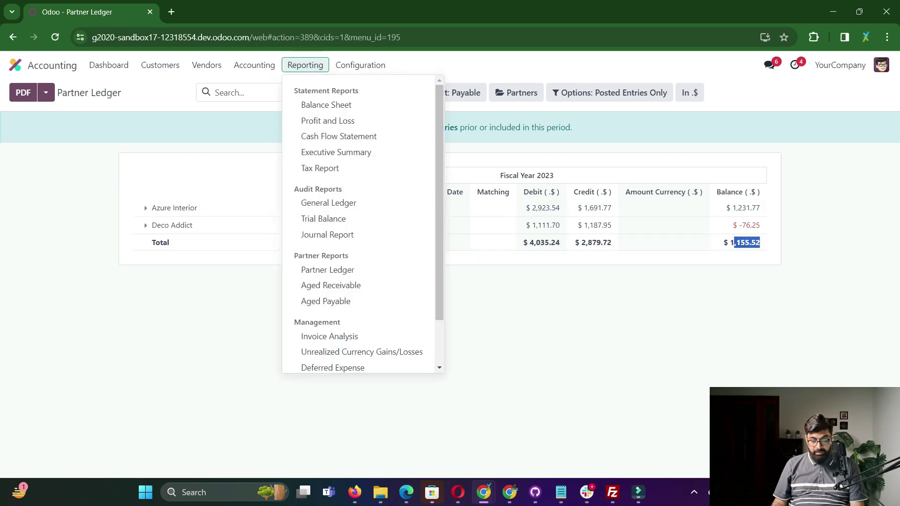
click(323, 219)
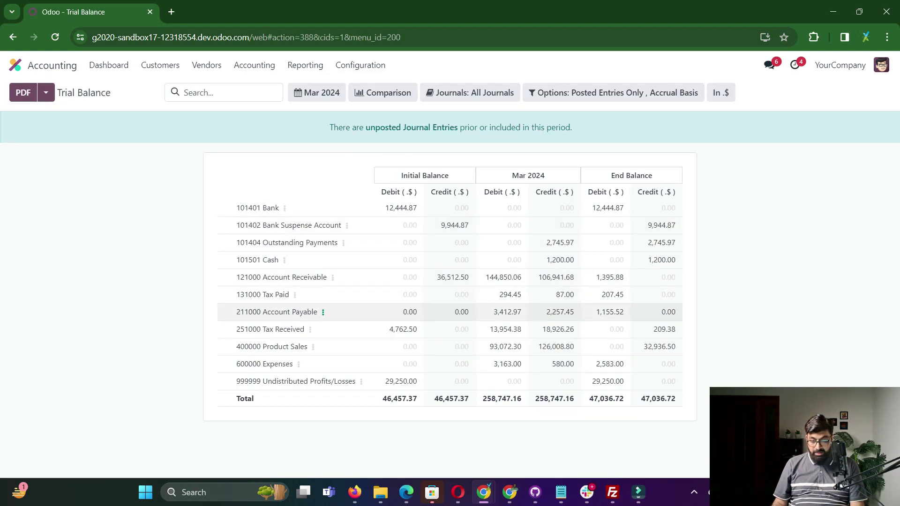
double_click(610, 312)
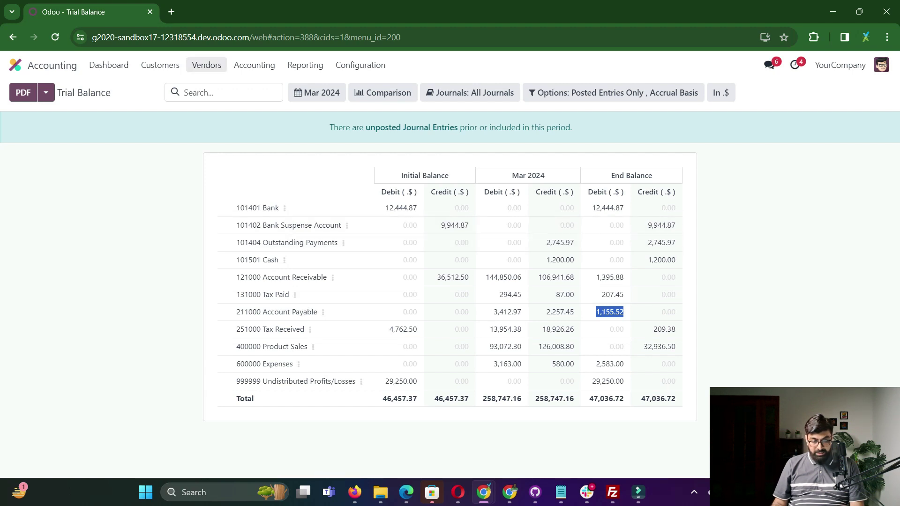
Return to the Partner Ledger and compare its total payable balance with the Trial Balance figure
click(206, 65)
click(305, 65)
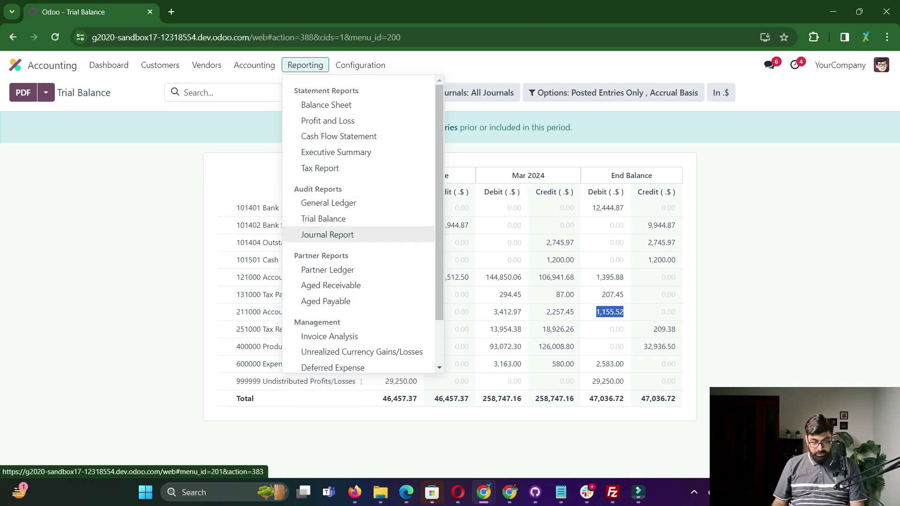
click(327, 270)
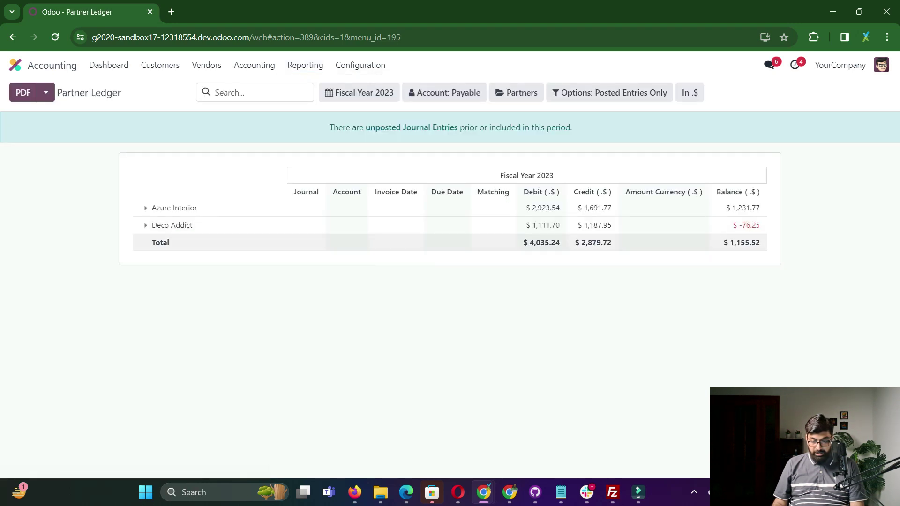
drag(760, 242, 723, 242)
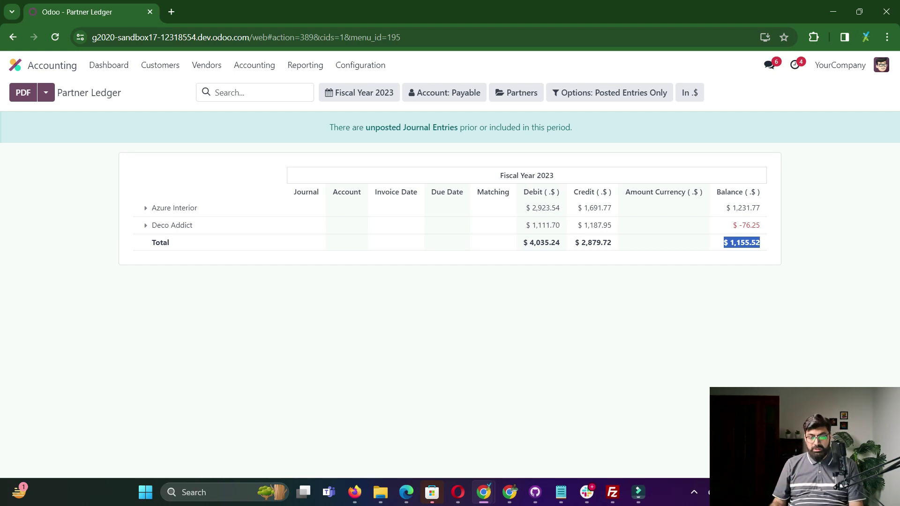
click(693, 300)
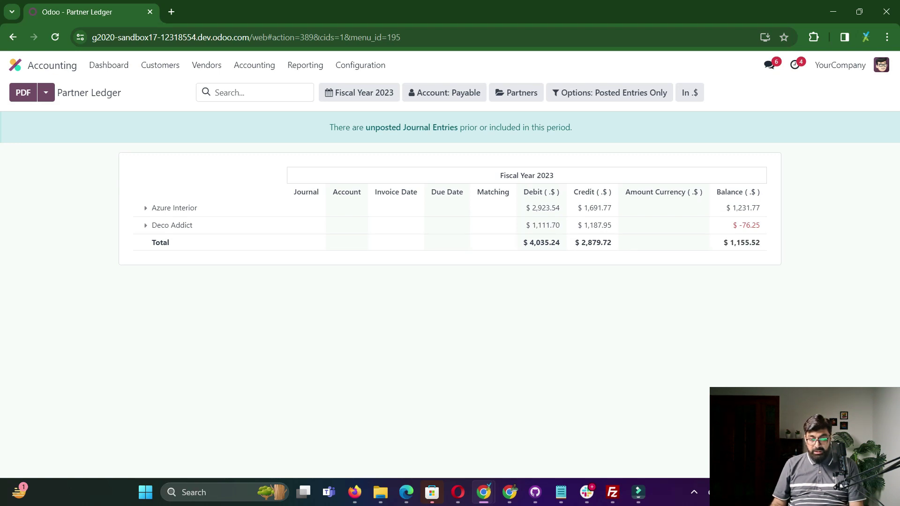